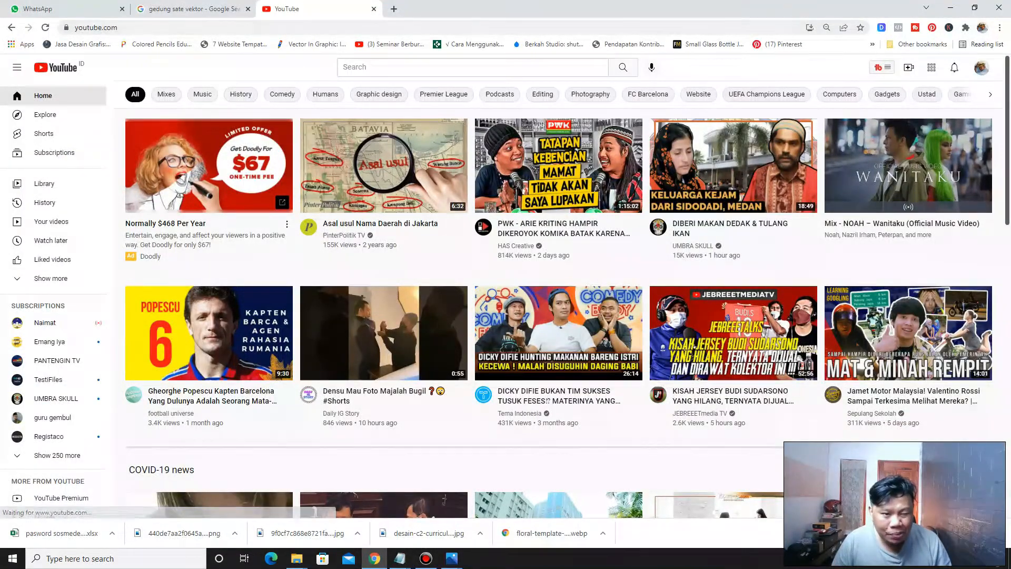
Open canva.com in a new browser tab
{"action": "left_click", "coordinate": [394, 9]}
{"action": "type", "text": "canva.com"}
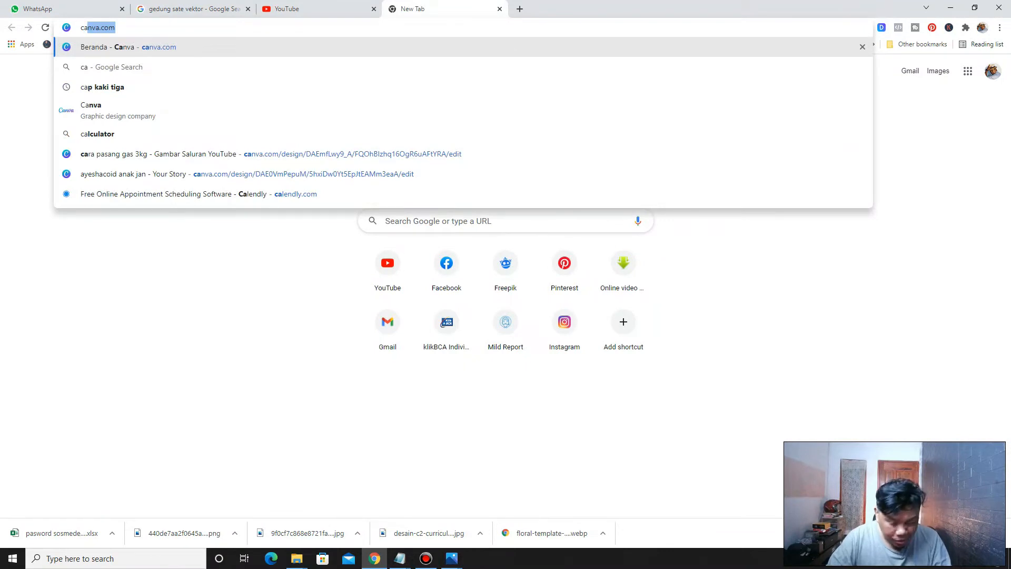
{"action": "key", "text": "Return"}
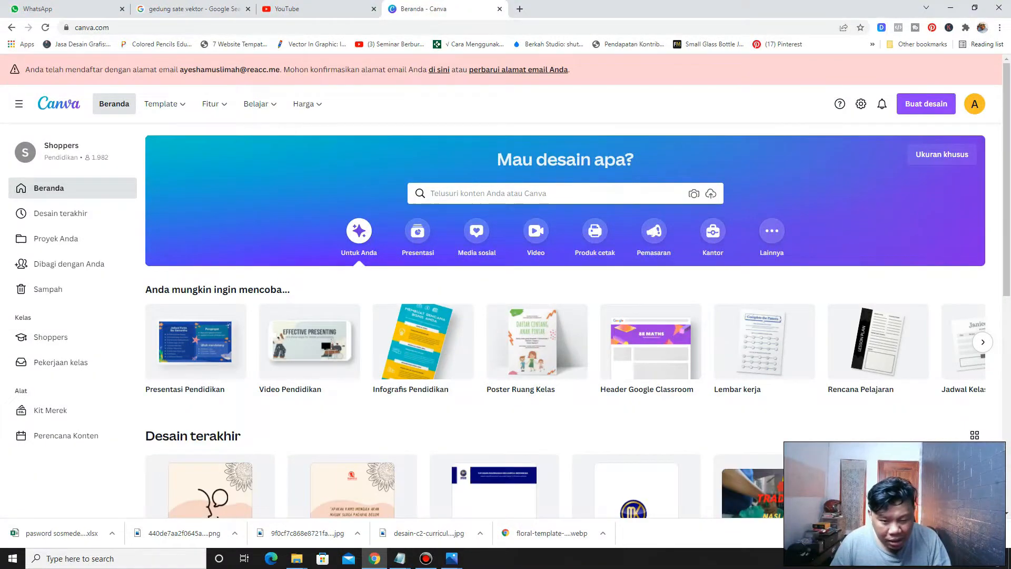
Search the Canva templates for cv
{"action": "scroll", "coordinate": [565, 316], "scroll_direction": "down", "scroll_amount": 10}
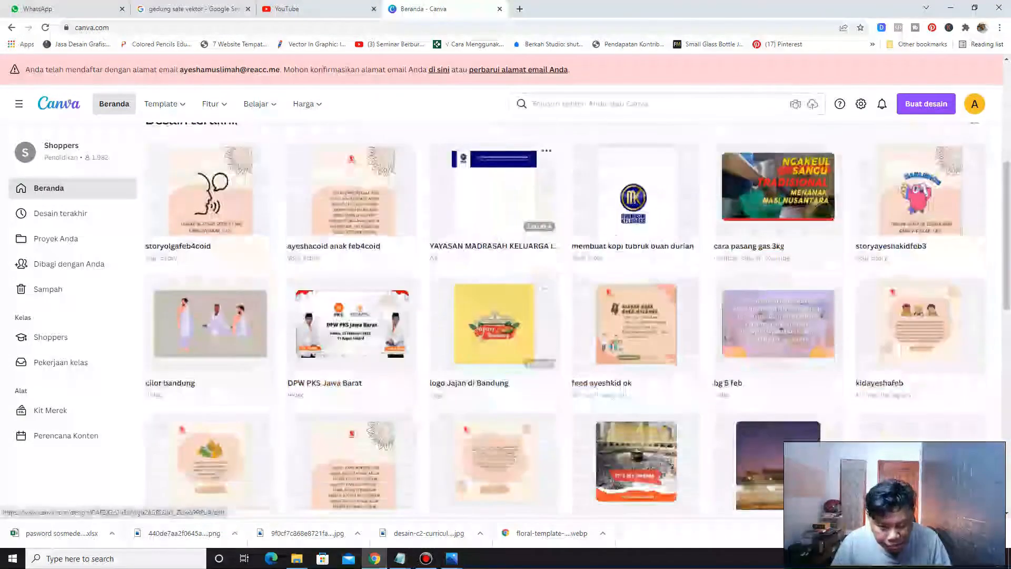
{"action": "scroll", "coordinate": [565, 316], "scroll_direction": "up", "scroll_amount": 10}
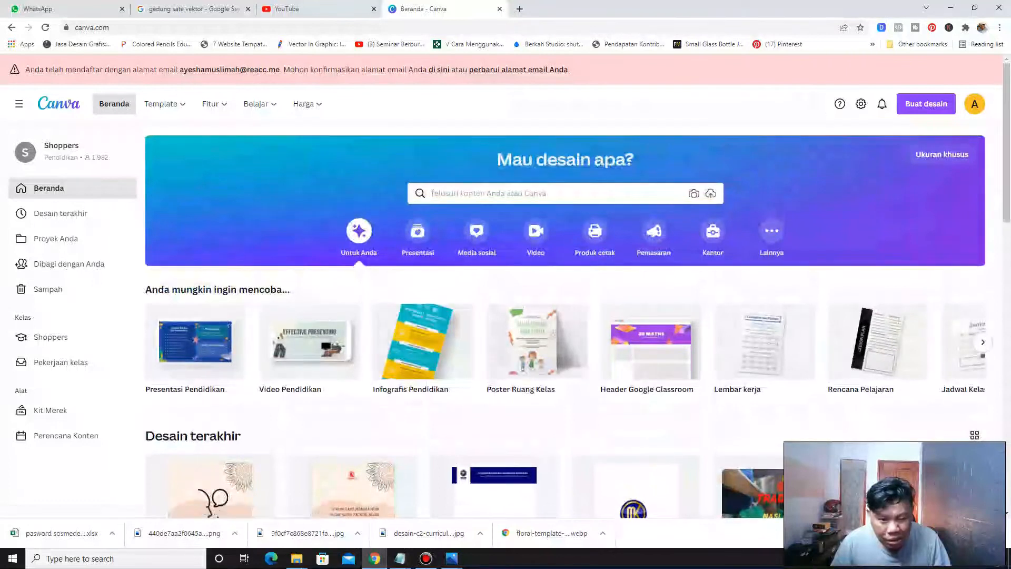
{"action": "left_click", "coordinate": [443, 193]}
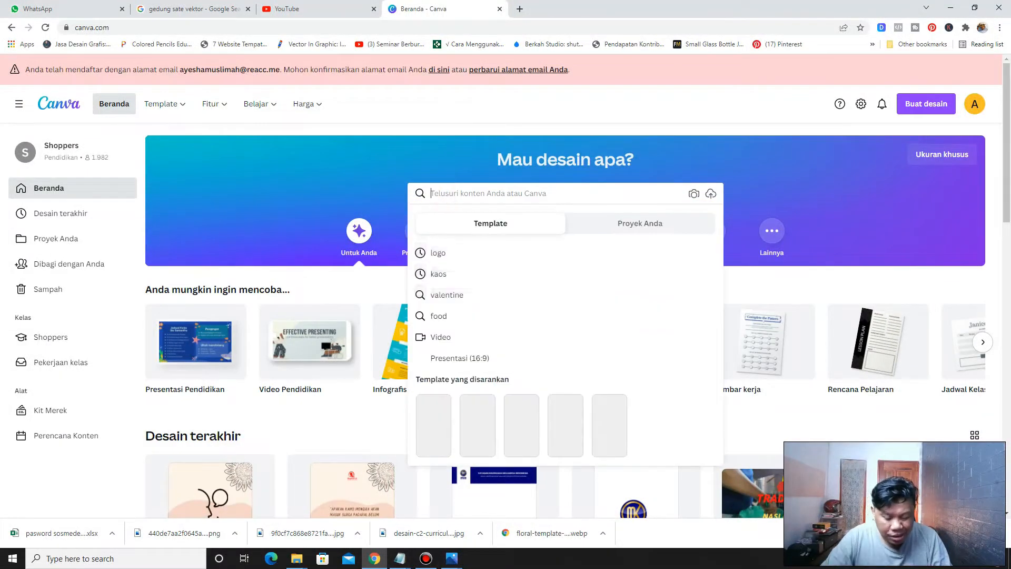
{"action": "type", "text": "cv"}
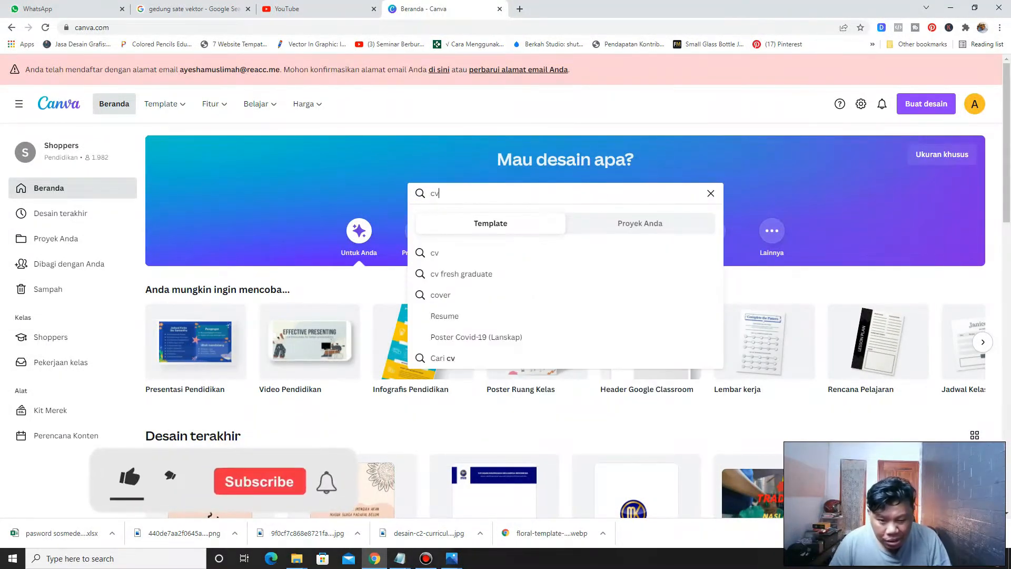
{"action": "key", "text": "Return"}
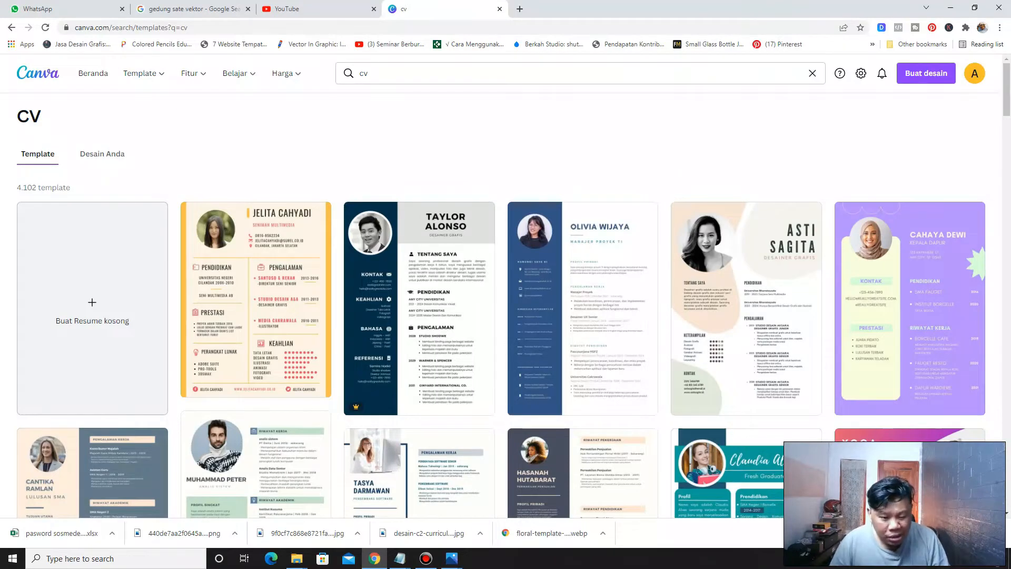
Open the Asti Sagita creative cream-and-green resume template for editing
{"action": "scroll", "coordinate": [506, 305], "scroll_direction": "down", "scroll_amount": 6}
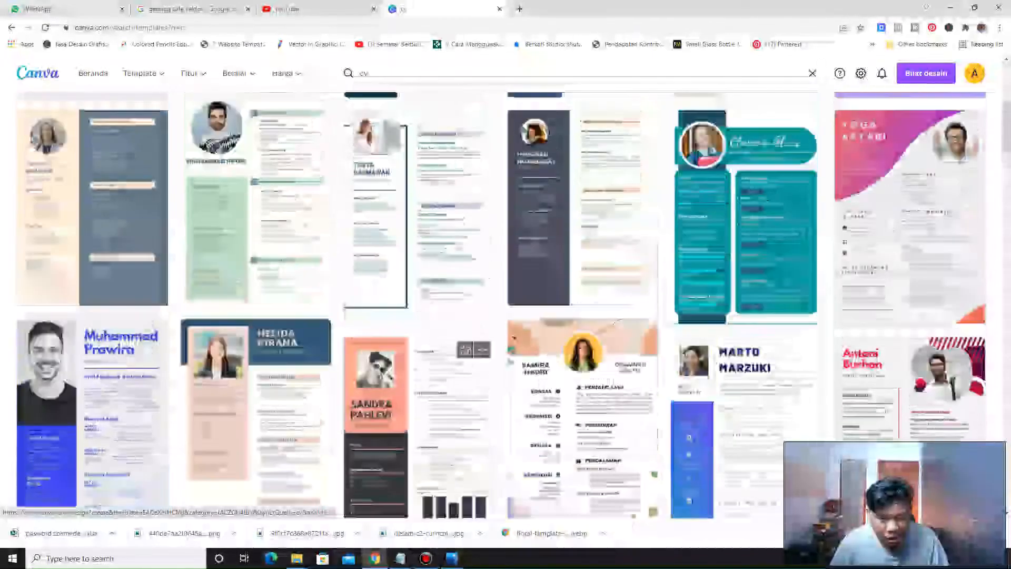
{"action": "scroll", "coordinate": [506, 306], "scroll_direction": "up", "scroll_amount": 5}
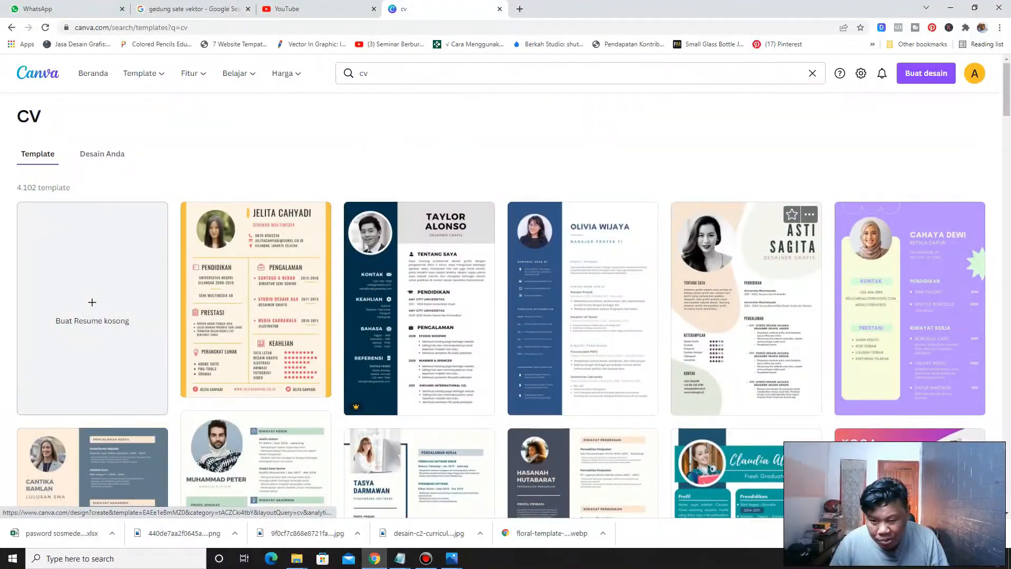
{"action": "left_click", "coordinate": [740, 273]}
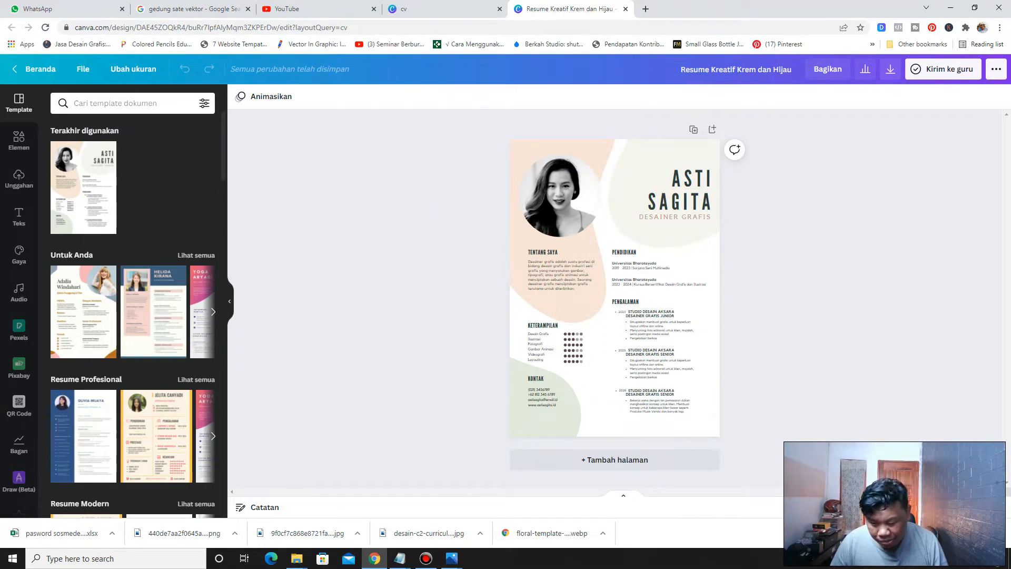
{"action": "scroll", "coordinate": [615, 282], "scroll_direction": "up", "scroll_amount": 7}
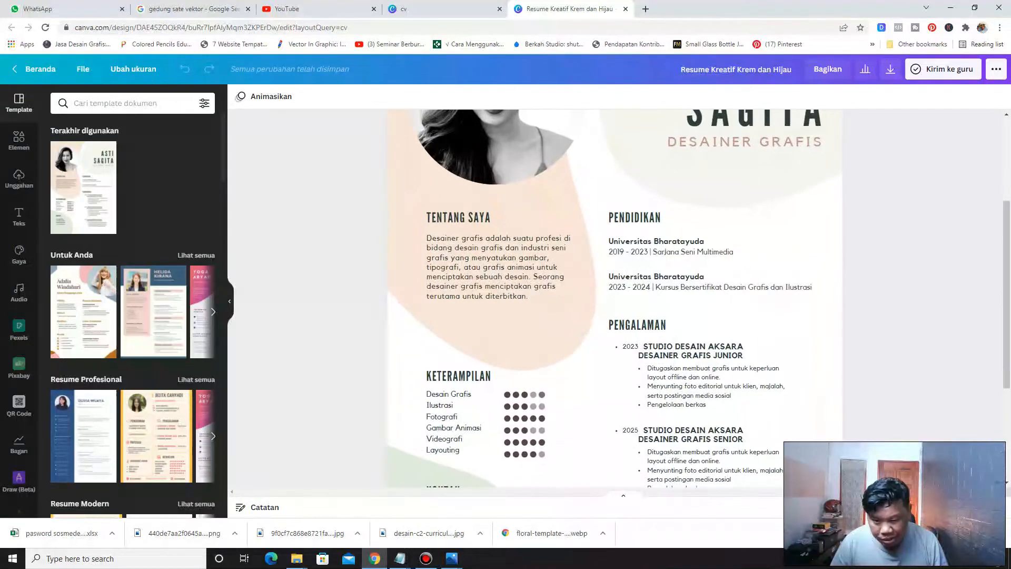
{"action": "scroll", "coordinate": [615, 287], "scroll_direction": "up", "scroll_amount": 1}
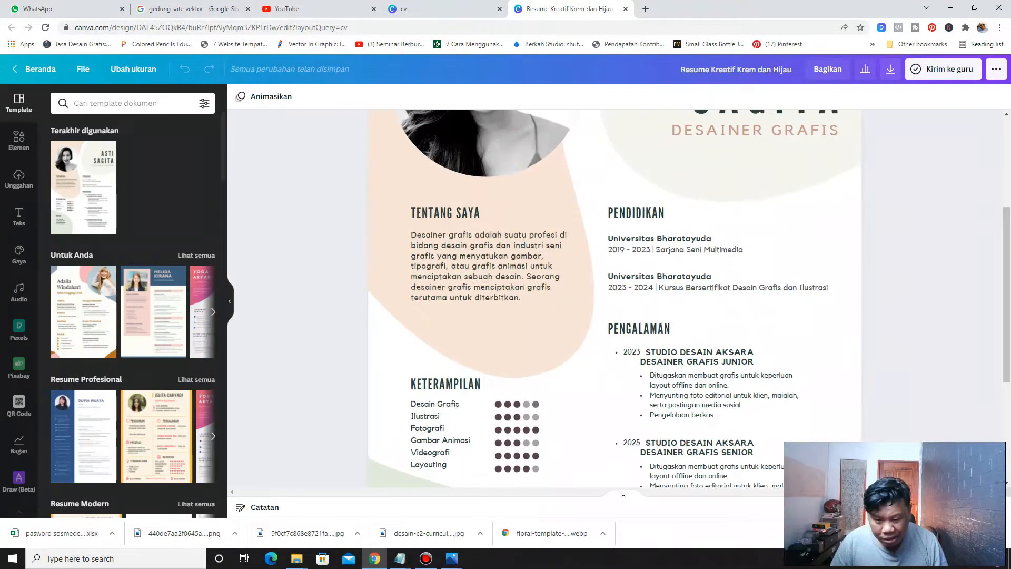
{"action": "scroll", "coordinate": [615, 287], "scroll_direction": "up", "scroll_amount": 4}
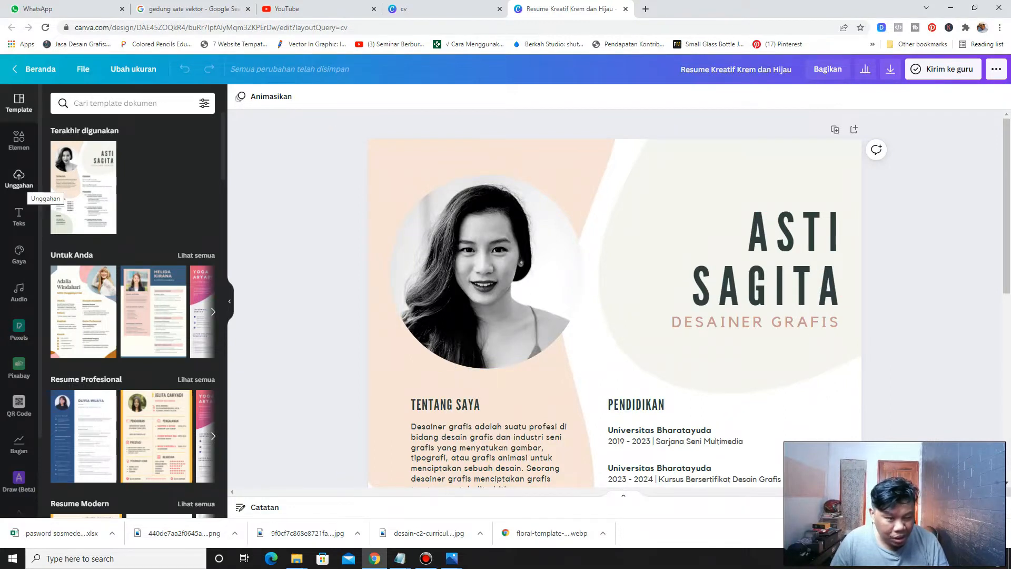
{"action": "left_click", "coordinate": [19, 178]}
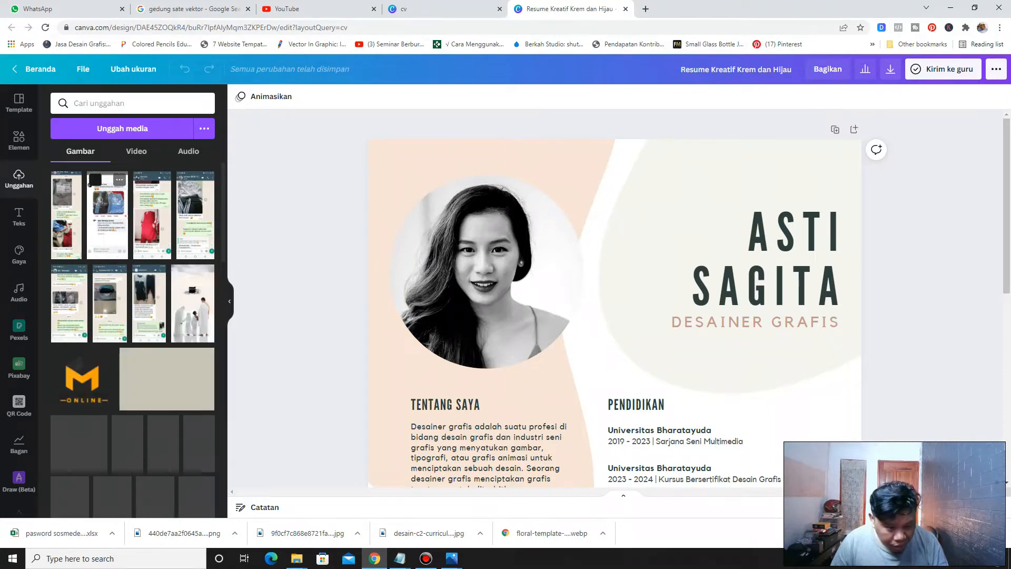
{"action": "left_click", "coordinate": [133, 127]}
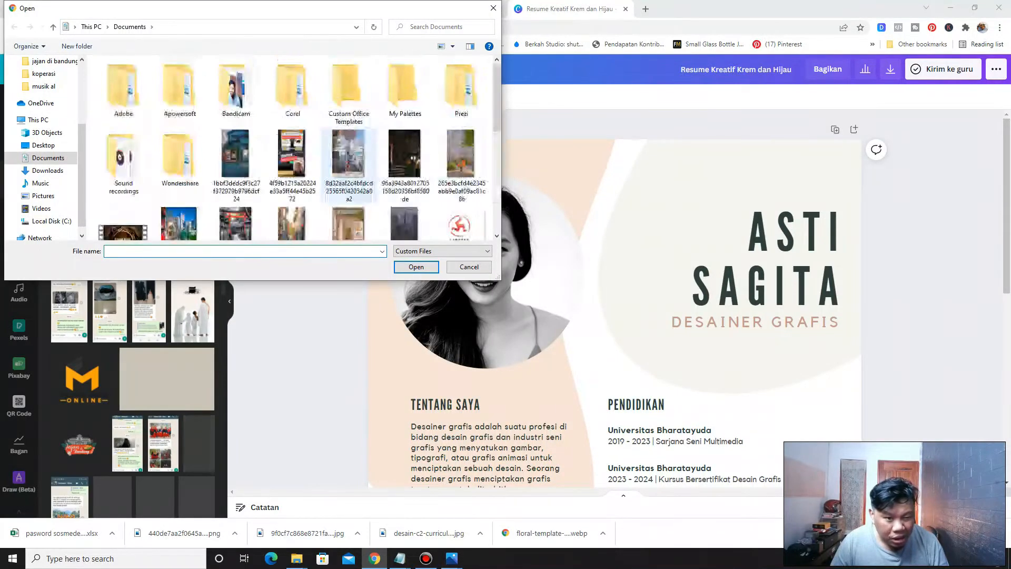
{"action": "scroll", "coordinate": [292, 113], "scroll_direction": "down", "scroll_amount": 2}
{"action": "scroll", "coordinate": [292, 148], "scroll_direction": "down", "scroll_amount": 3}
{"action": "scroll", "coordinate": [293, 147], "scroll_direction": "up", "scroll_amount": 2}
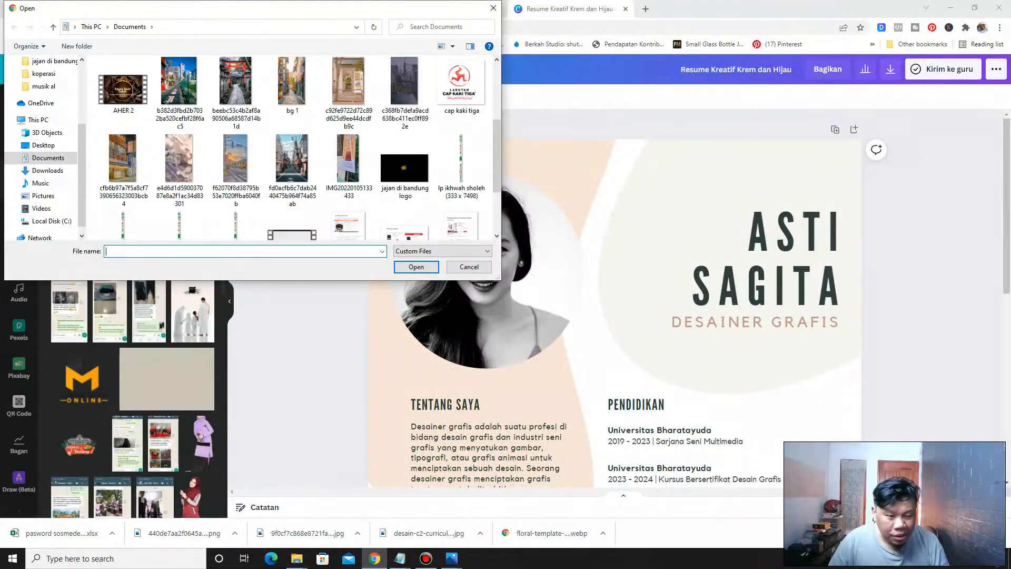
{"action": "scroll", "coordinate": [293, 147], "scroll_direction": "up", "scroll_amount": 3}
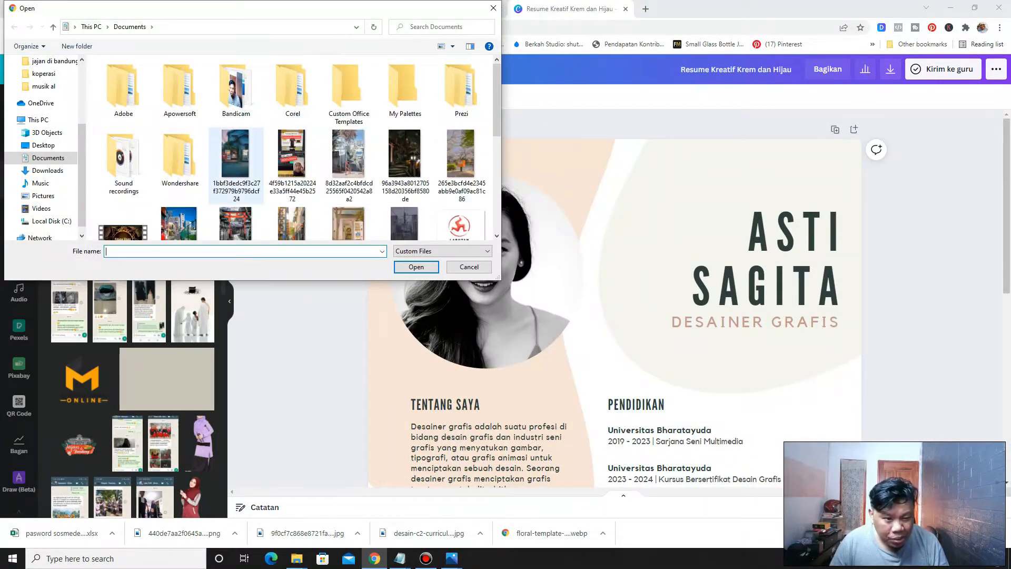
{"action": "left_click_drag", "start_coordinate": [81, 146], "coordinate": [81, 102]}
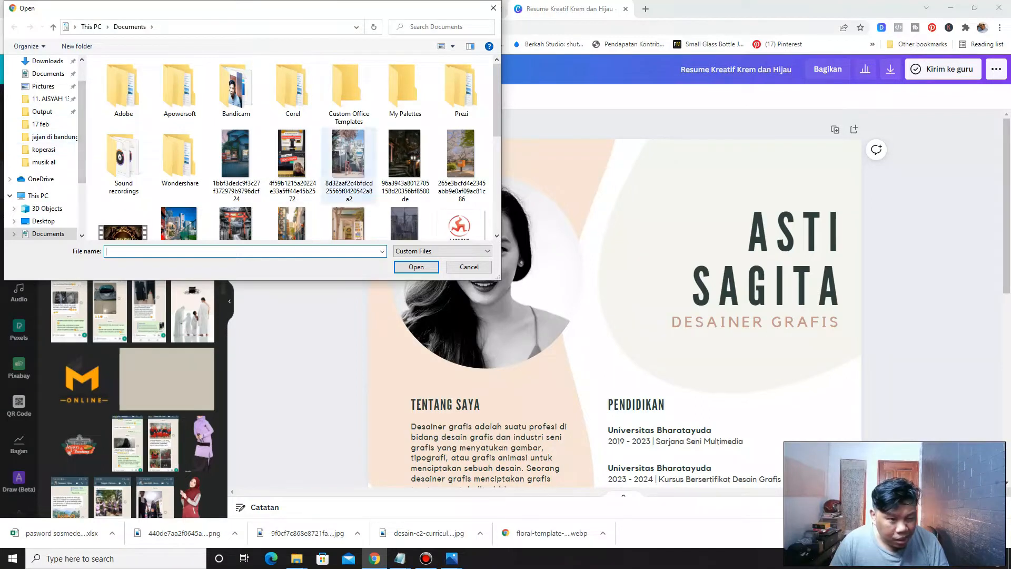
{"action": "double_click", "coordinate": [237, 100]}
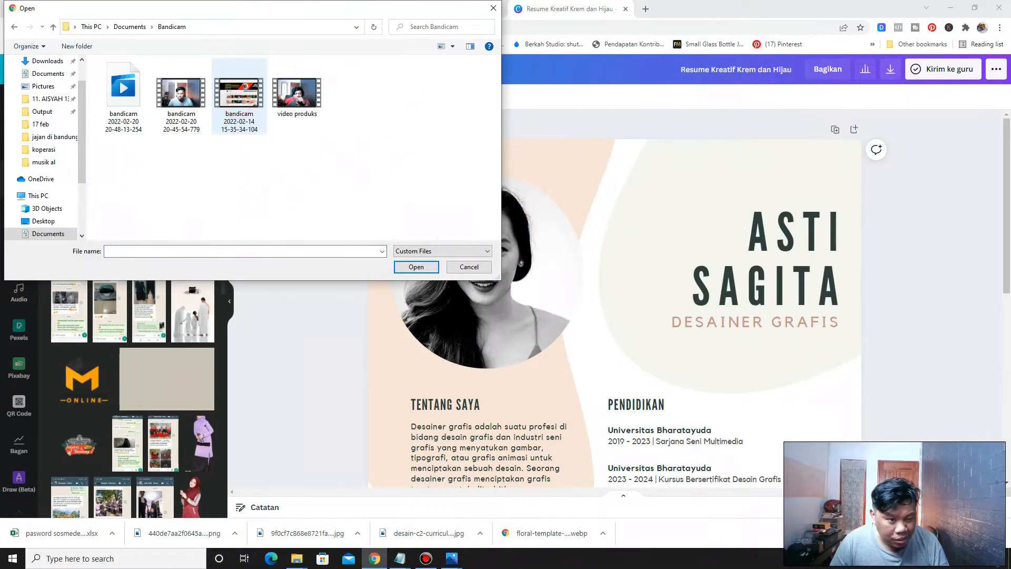
{"action": "left_click", "coordinate": [14, 26]}
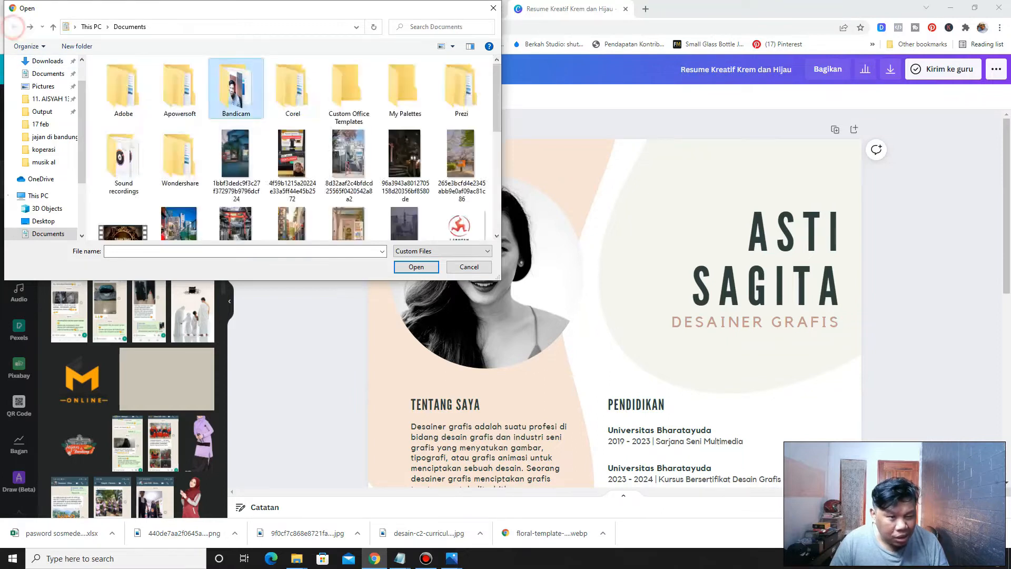
{"action": "scroll", "coordinate": [236, 129], "scroll_direction": "down", "scroll_amount": 3}
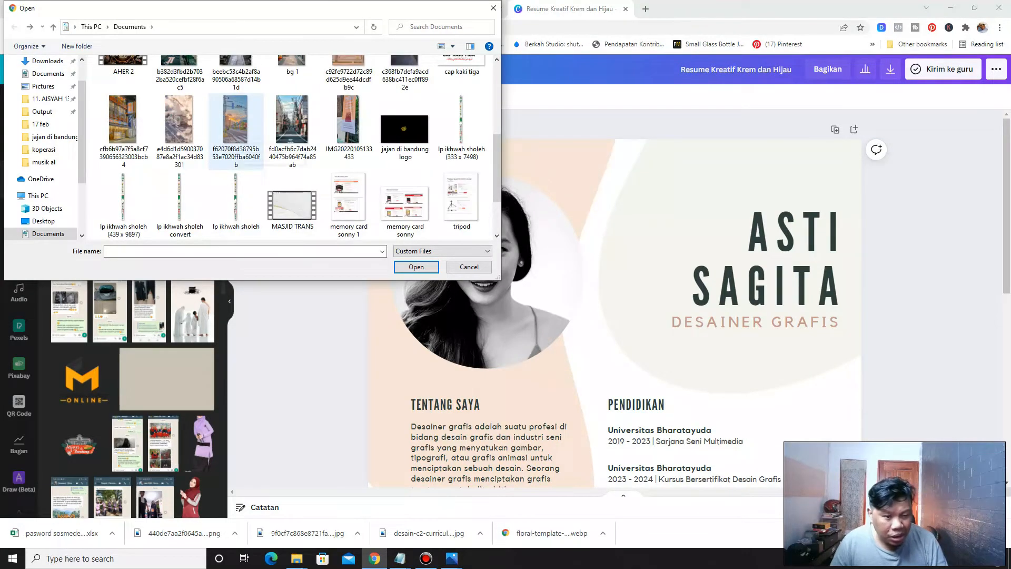
{"action": "scroll", "coordinate": [237, 148], "scroll_direction": "down", "scroll_amount": 1}
{"action": "scroll", "coordinate": [237, 148], "scroll_direction": "up", "scroll_amount": 4}
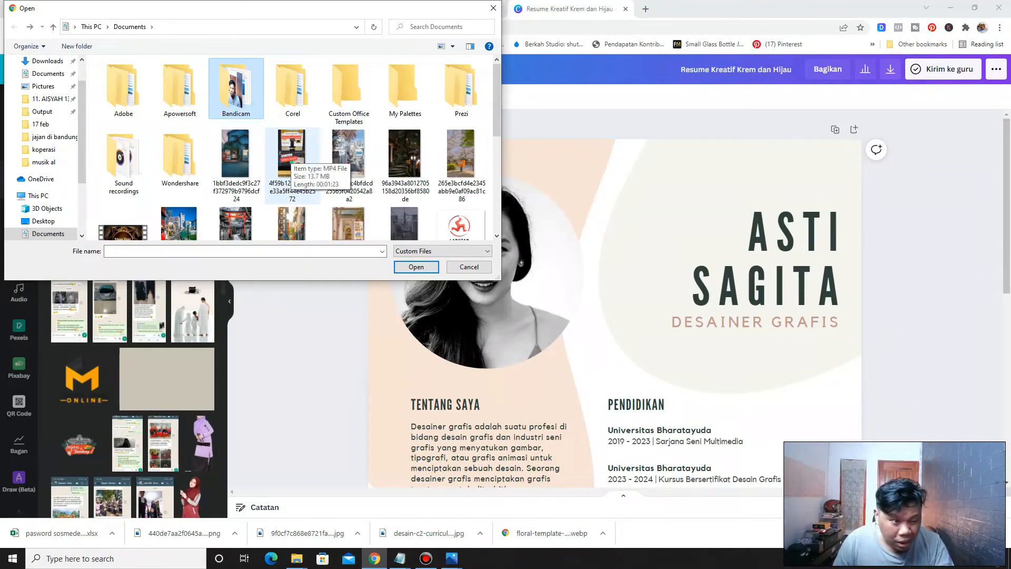
{"action": "left_click", "coordinate": [291, 155]}
{"action": "scroll", "coordinate": [291, 155], "scroll_direction": "down", "scroll_amount": 3}
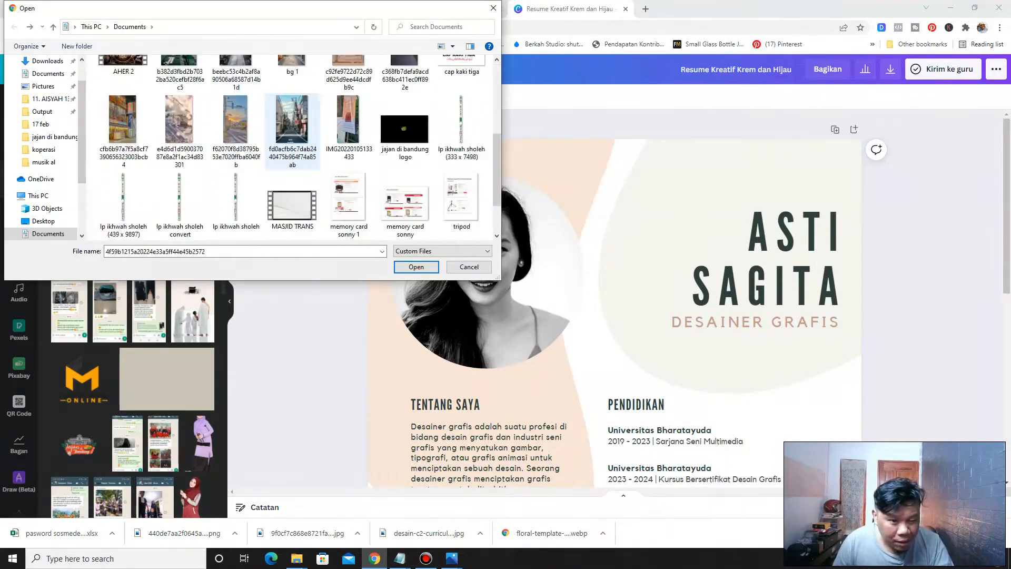
{"action": "scroll", "coordinate": [293, 137], "scroll_direction": "down", "scroll_amount": 2}
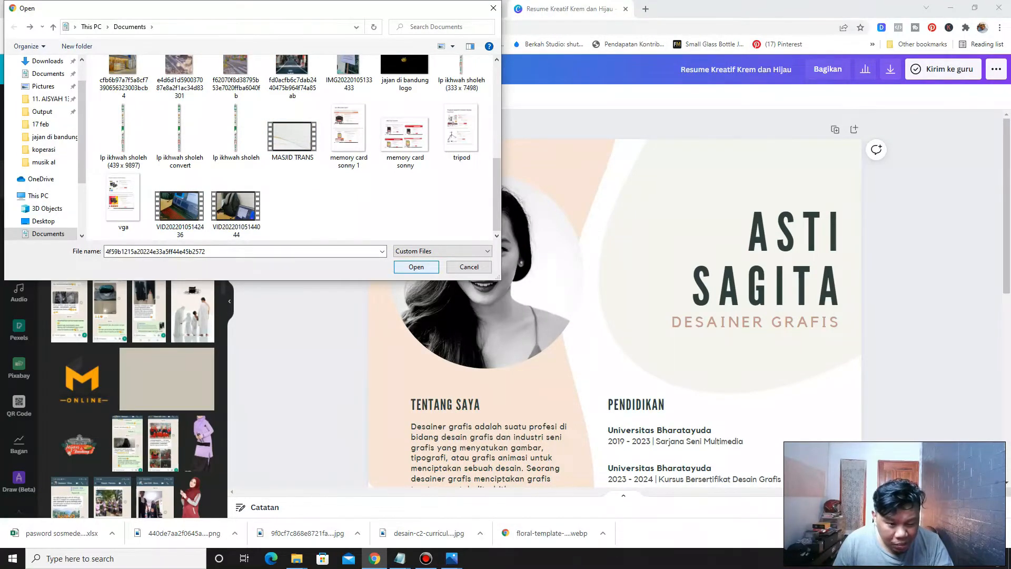
{"action": "left_click", "coordinate": [469, 267]}
Browse the previously uploaded images for a suitable photo
{"action": "scroll", "coordinate": [132, 305], "scroll_direction": "down", "scroll_amount": 5}
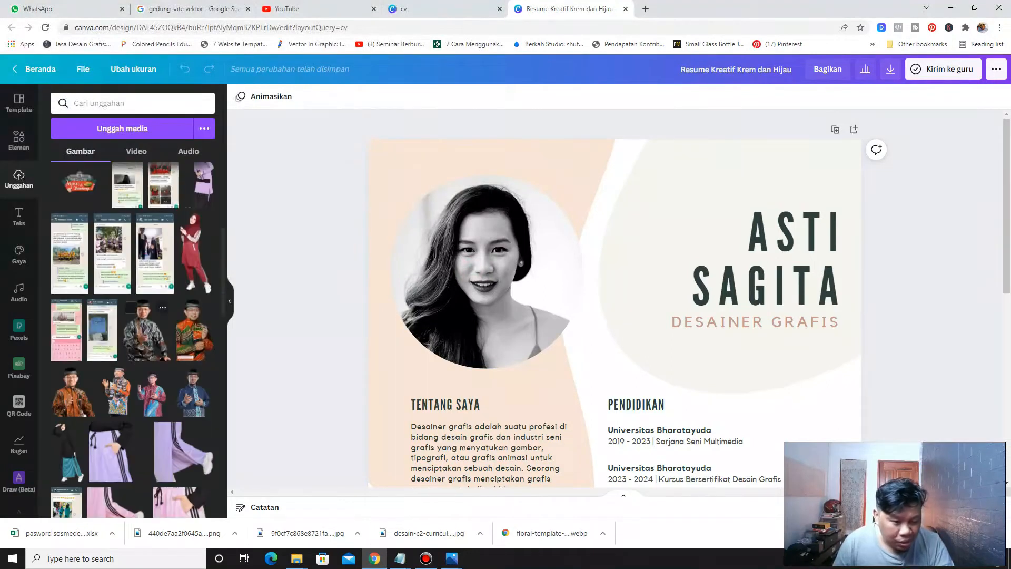
{"action": "scroll", "coordinate": [132, 337], "scroll_direction": "down", "scroll_amount": 10}
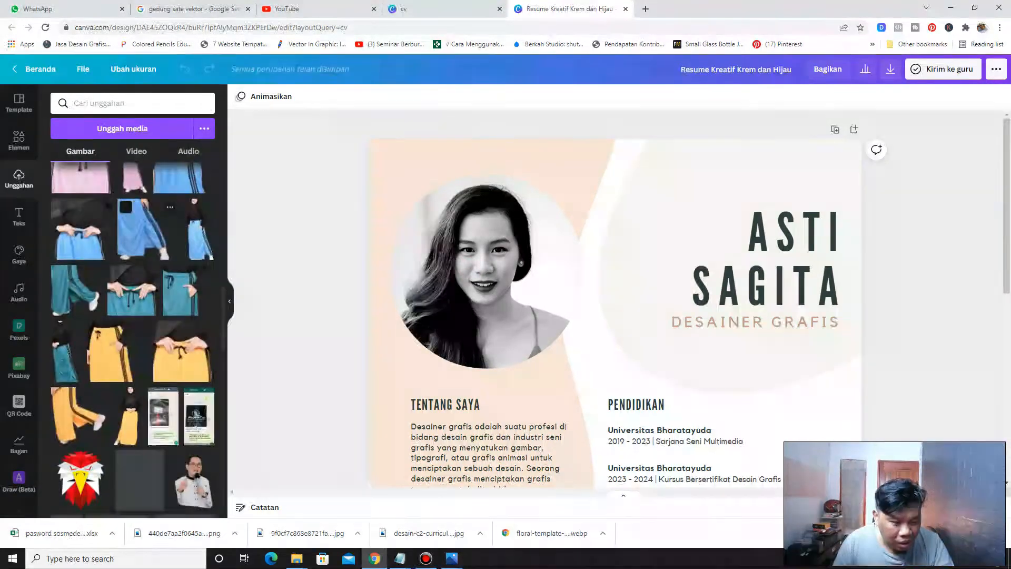
{"action": "scroll", "coordinate": [117, 285], "scroll_direction": "down", "scroll_amount": 3}
{"action": "scroll", "coordinate": [117, 285], "scroll_direction": "up", "scroll_amount": 4}
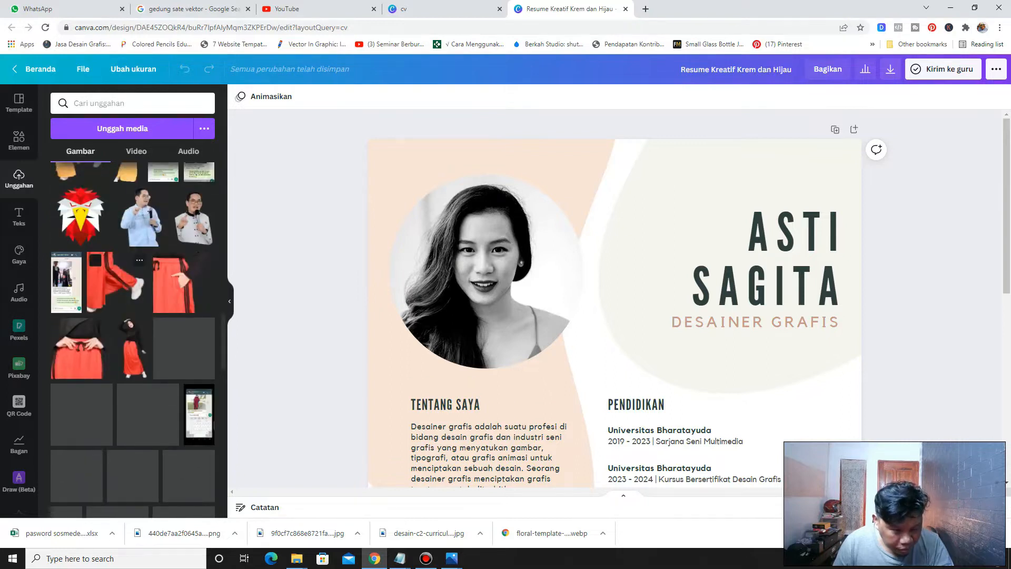
{"action": "scroll", "coordinate": [132, 337], "scroll_direction": "up", "scroll_amount": 10}
{"action": "scroll", "coordinate": [131, 337], "scroll_direction": "up", "scroll_amount": 10}
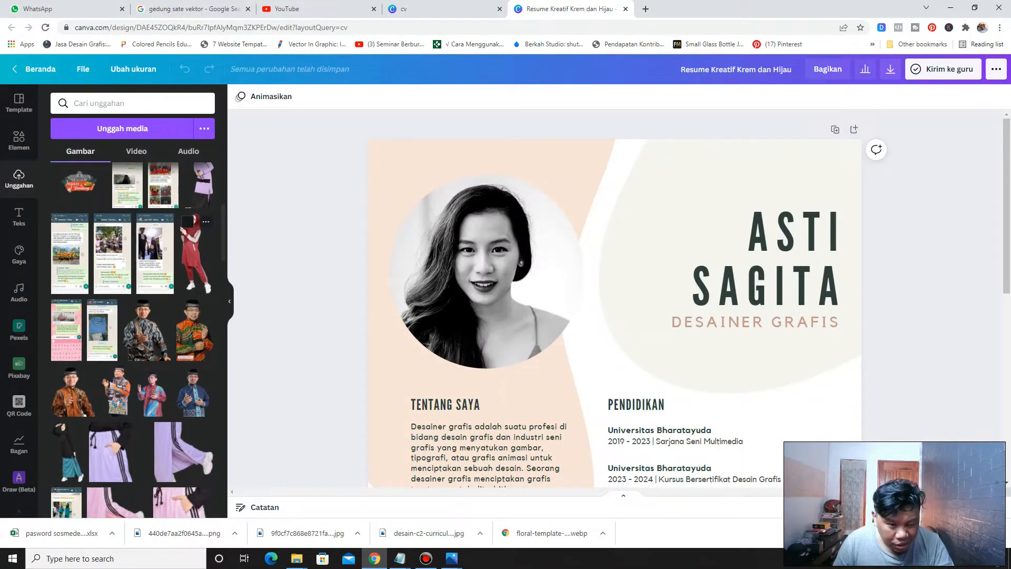
{"action": "scroll", "coordinate": [195, 253], "scroll_direction": "down", "scroll_amount": 10}
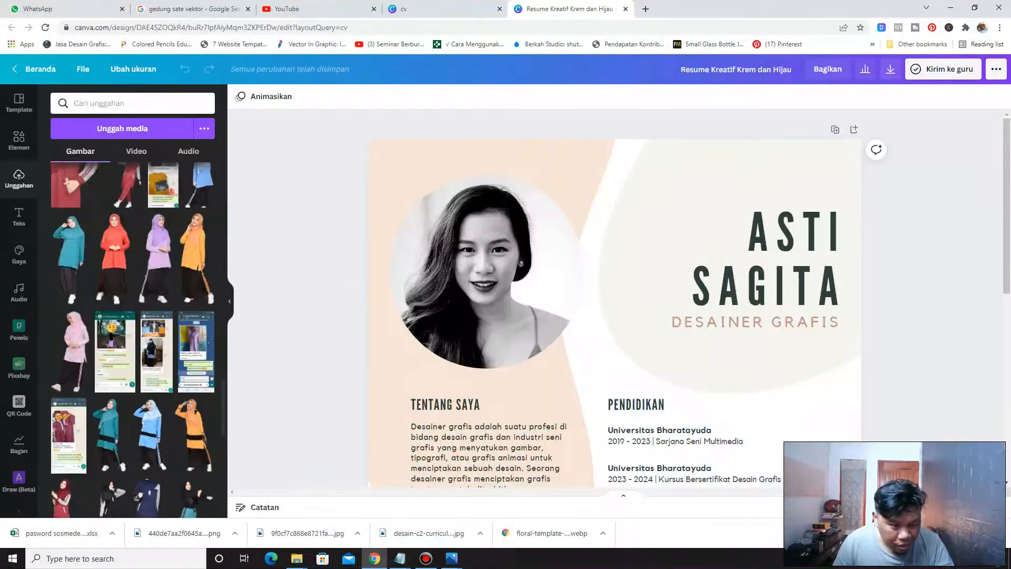
Search the elements library for muslimah photos, replacing the previous search term
{"action": "left_click", "coordinate": [19, 141]}
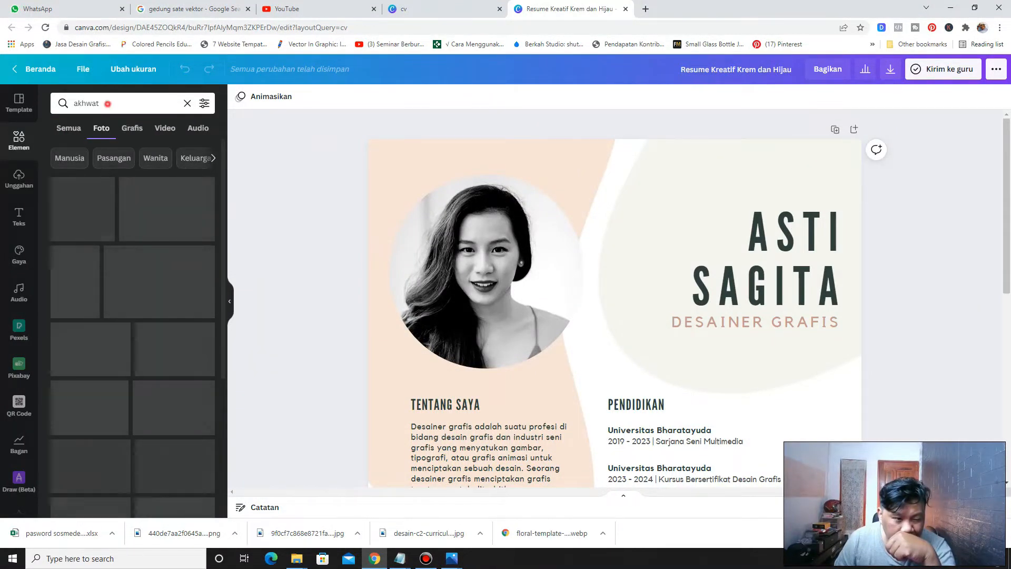
{"action": "double_click", "coordinate": [94, 104]}
{"action": "type", "text": "mualimH"}
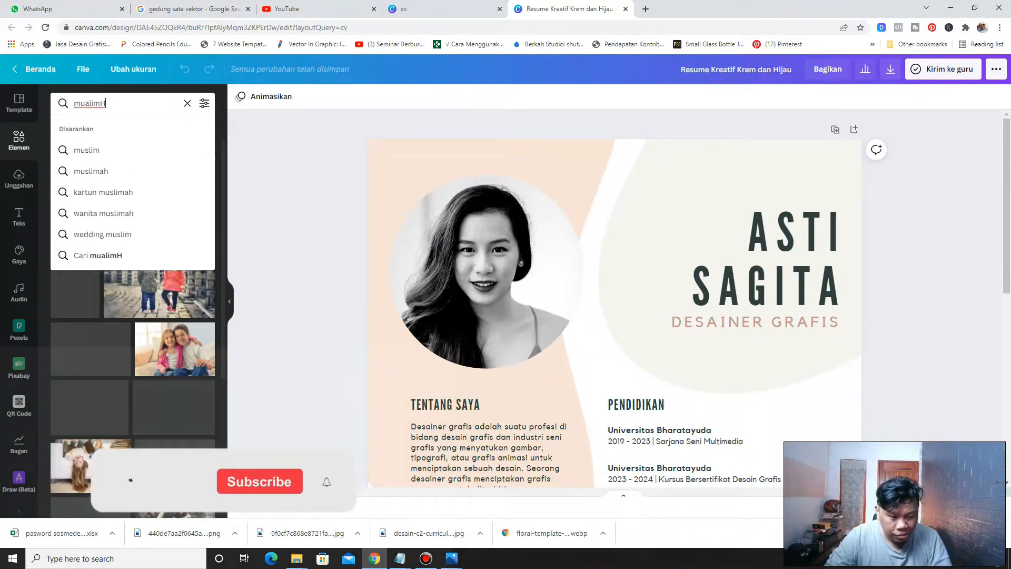
{"action": "key", "text": "BackSpace"}
{"action": "key", "text": "BackSpace"}
{"action": "key", "text": "BackSpace"}
{"action": "key", "text": "BackSpace"}
{"action": "key", "text": "BackSpace"}
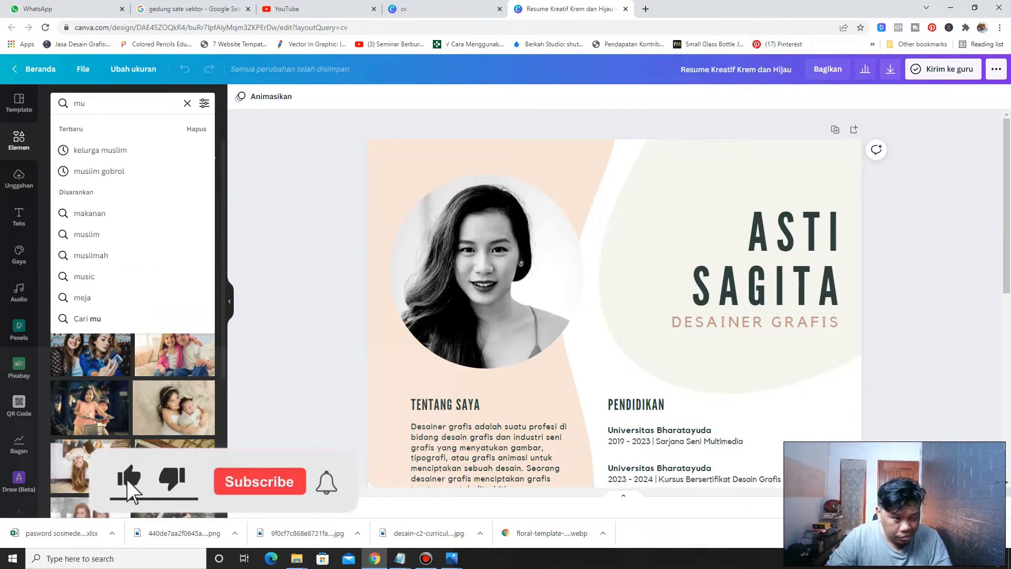
{"action": "type", "text": "SLI"}
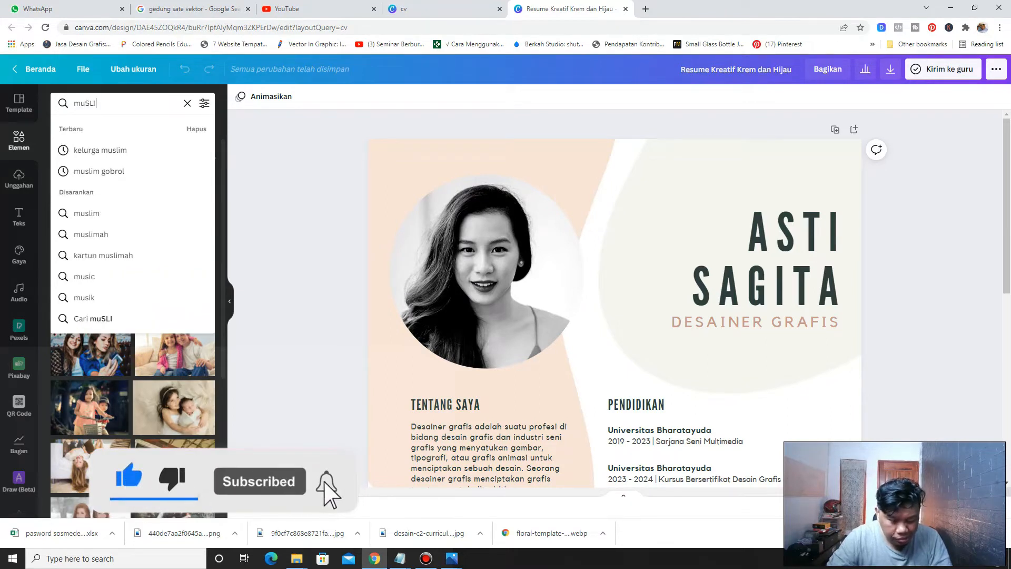
{"action": "type", "text": "MAH"}
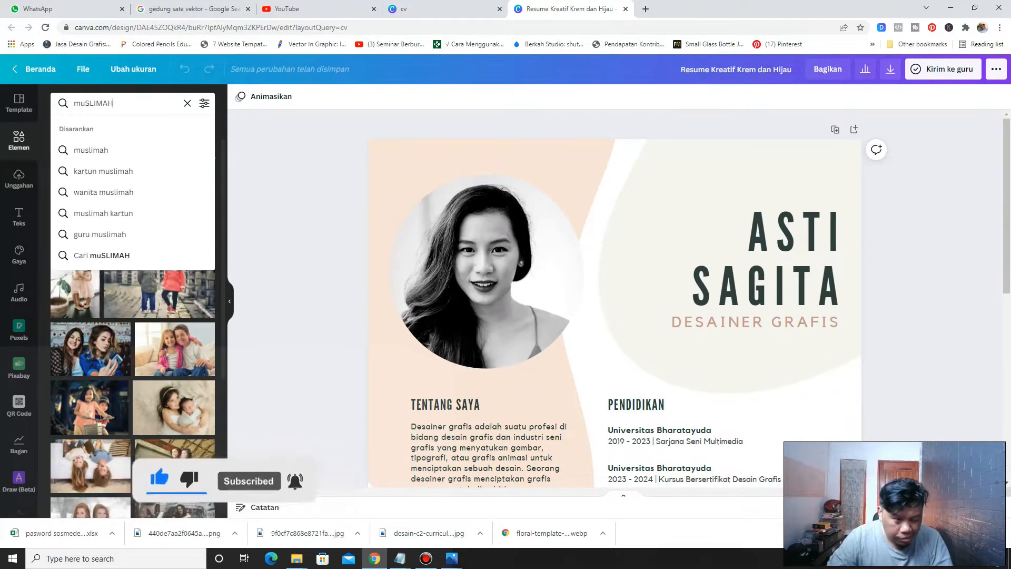
{"action": "key", "text": "Return"}
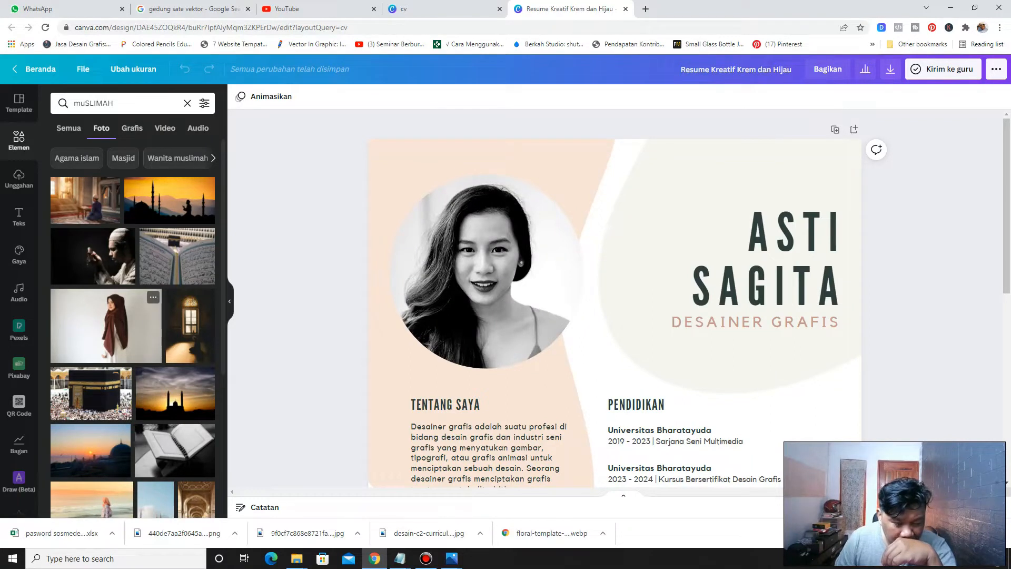
Replace the template portrait with the hijab-wearing woman photo from the search results and reposition it inside the circular frame
{"action": "left_click_drag", "start_coordinate": [105, 325], "coordinate": [508, 294]}
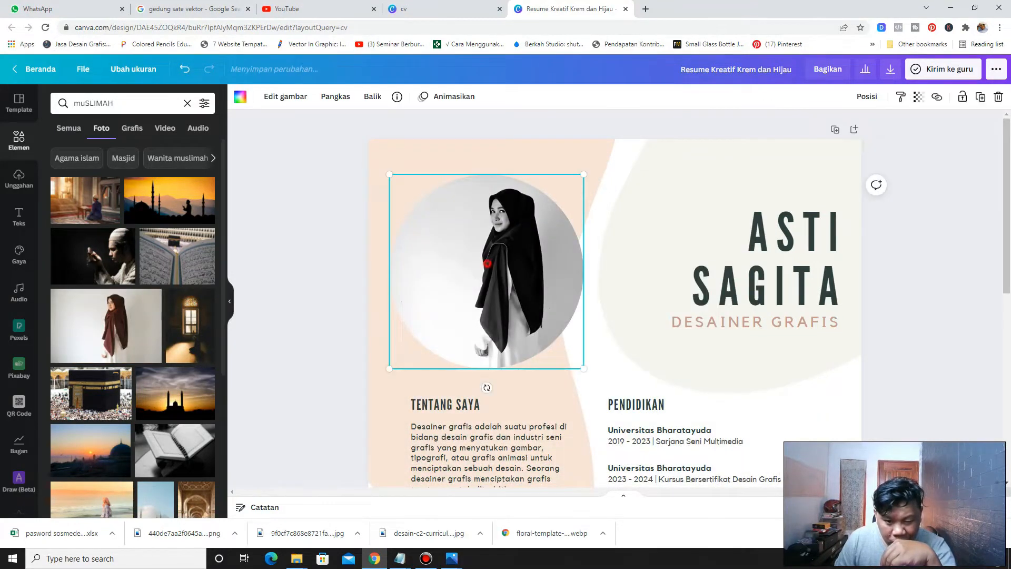
{"action": "double_click", "coordinate": [489, 264]}
{"action": "mouse_move", "coordinate": [341, 369]}
{"action": "left_mouse_down"}
{"action": "mouse_move", "coordinate": [281, 408]}
{"action": "mouse_move", "coordinate": [326, 378]}
{"action": "left_mouse_up"}
{"action": "left_click", "coordinate": [297, 243]}
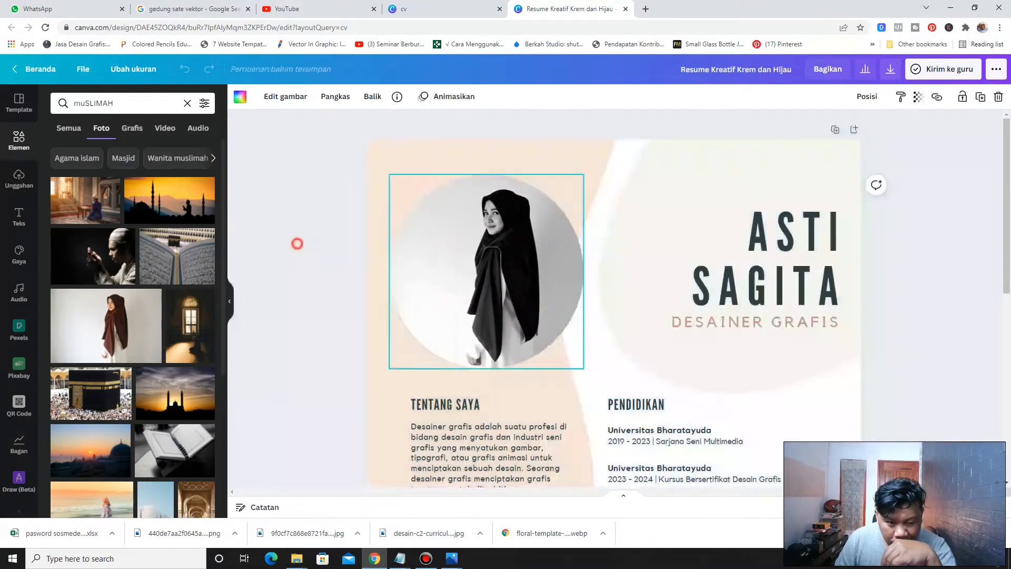
{"action": "left_click", "coordinate": [291, 204]}
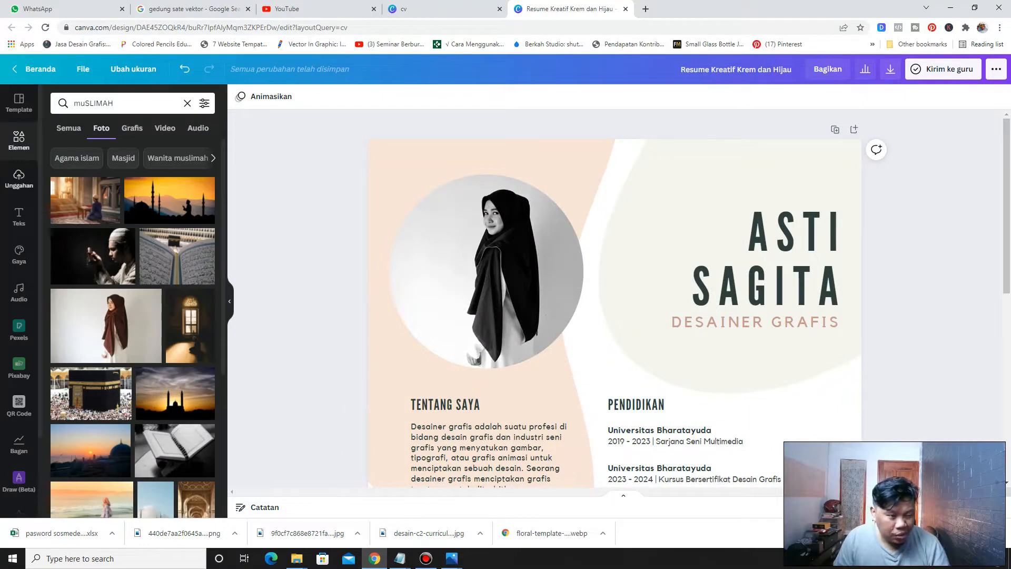
Enlarge and shift the photo within the circular frame so the woman is centred
{"action": "left_click", "coordinate": [19, 179]}
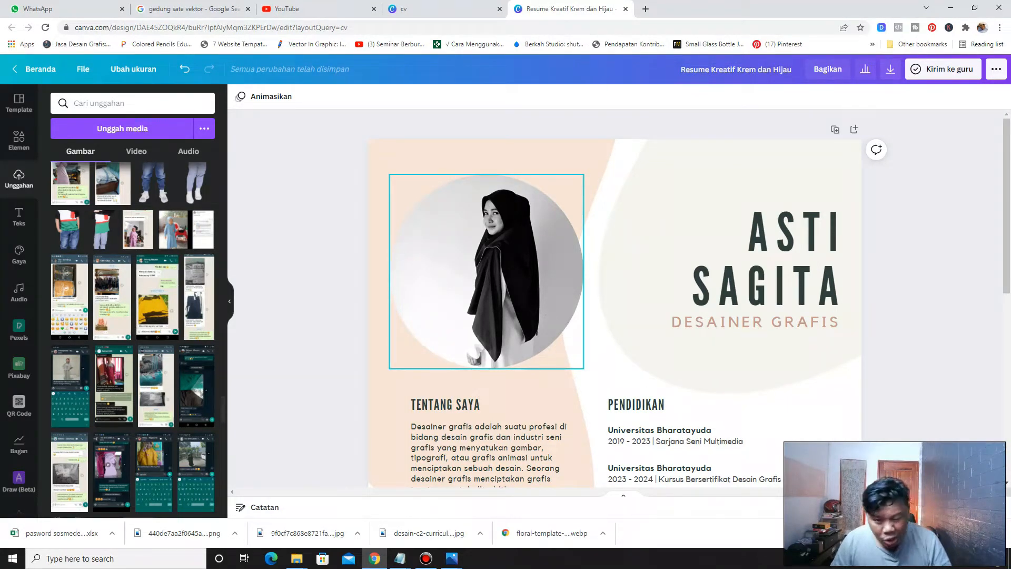
{"action": "double_click", "coordinate": [451, 255]}
{"action": "left_click_drag", "start_coordinate": [327, 382], "coordinate": [258, 428]}
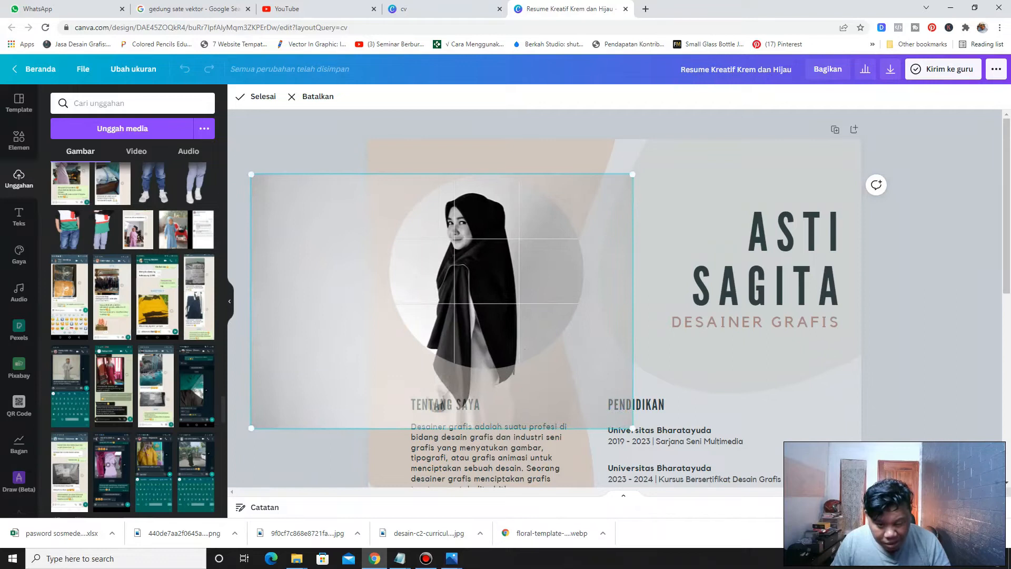
{"action": "left_click_drag", "start_coordinate": [496, 311], "coordinate": [503, 311]}
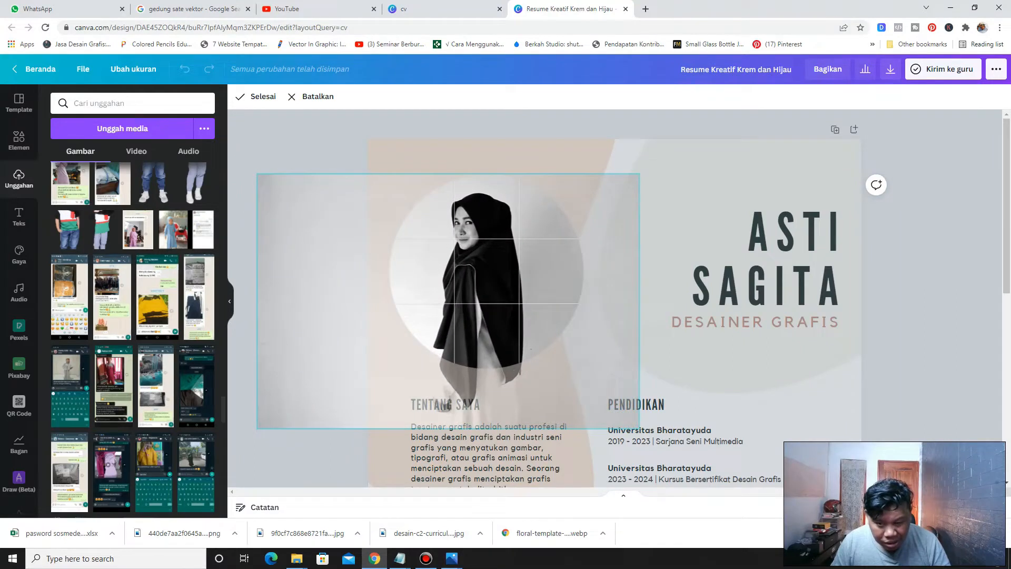
{"action": "left_click", "coordinate": [259, 96]}
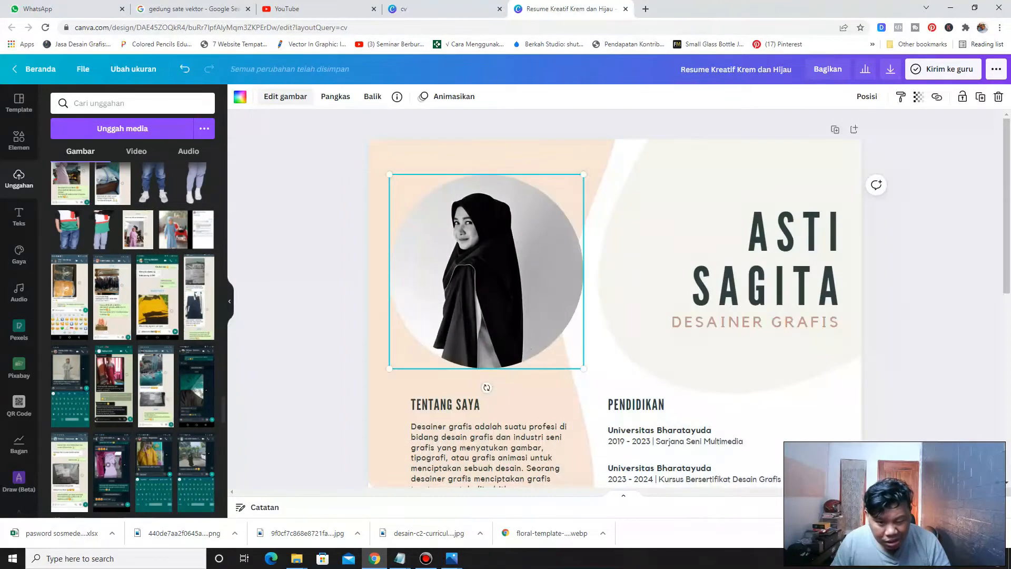
{"action": "left_click", "coordinate": [285, 220]}
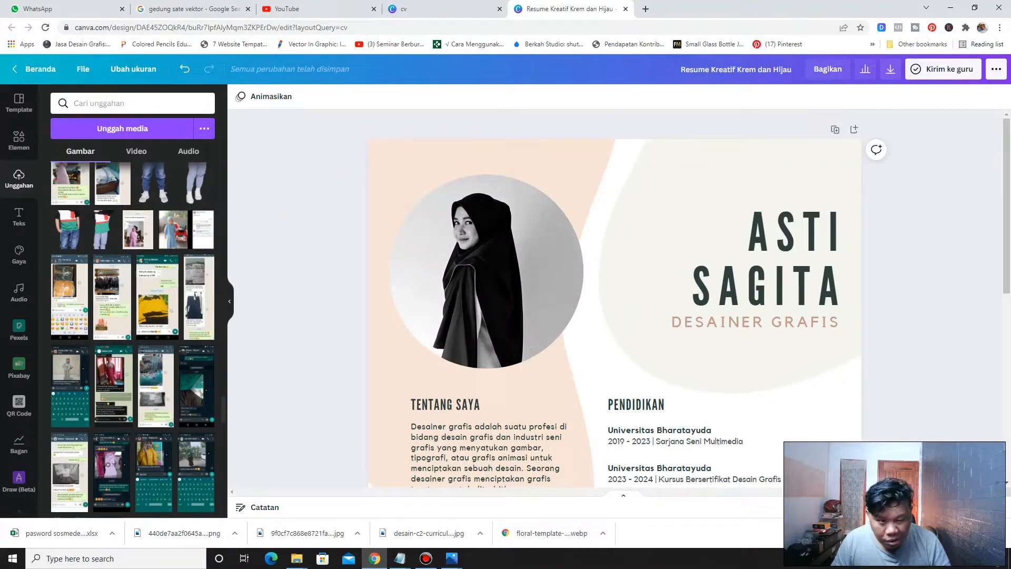
Show the rulers around the page
{"action": "left_click", "coordinate": [83, 69]}
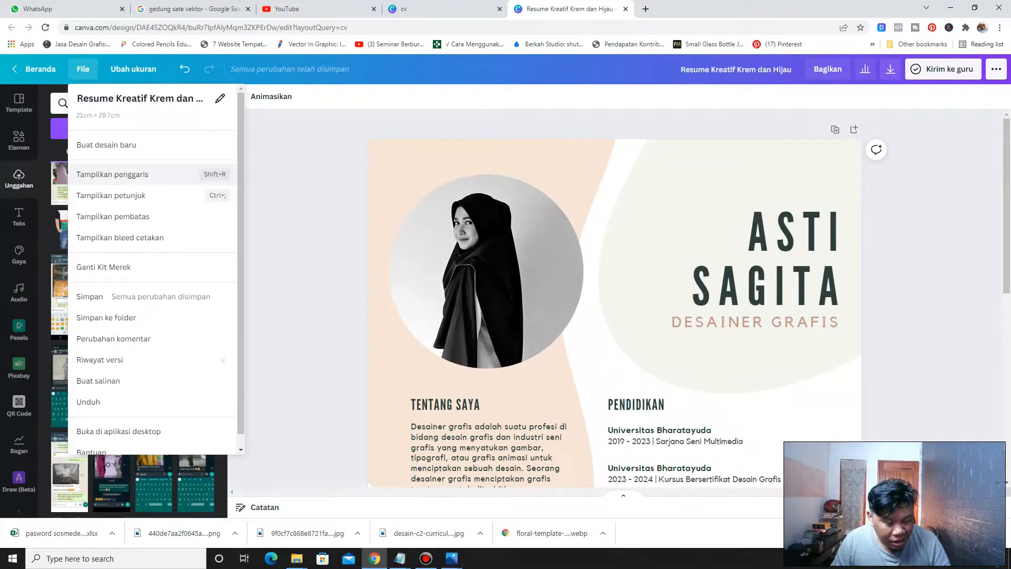
{"action": "left_click", "coordinate": [98, 174]}
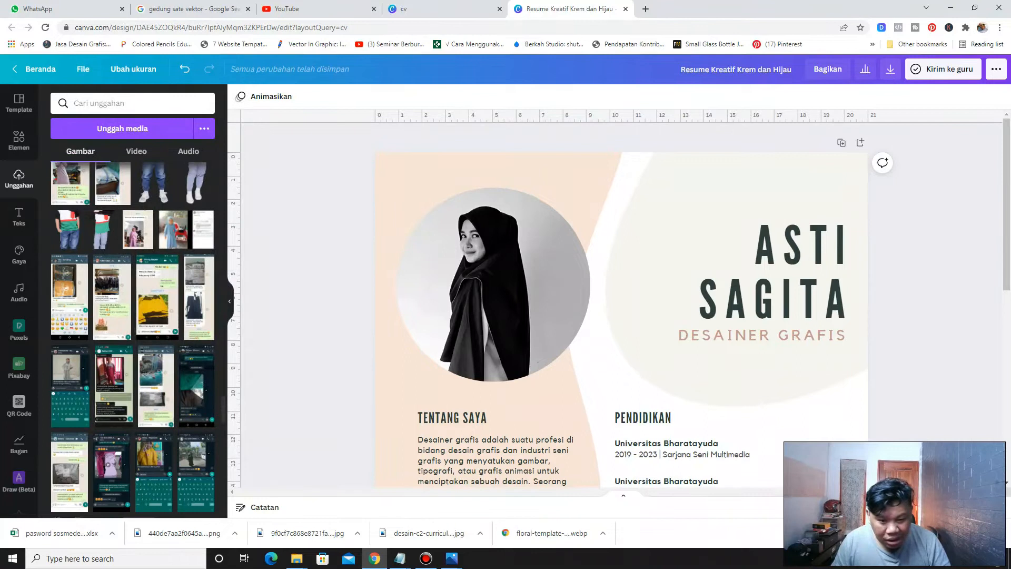
{"action": "scroll", "coordinate": [622, 303], "scroll_direction": "down", "scroll_amount": 8}
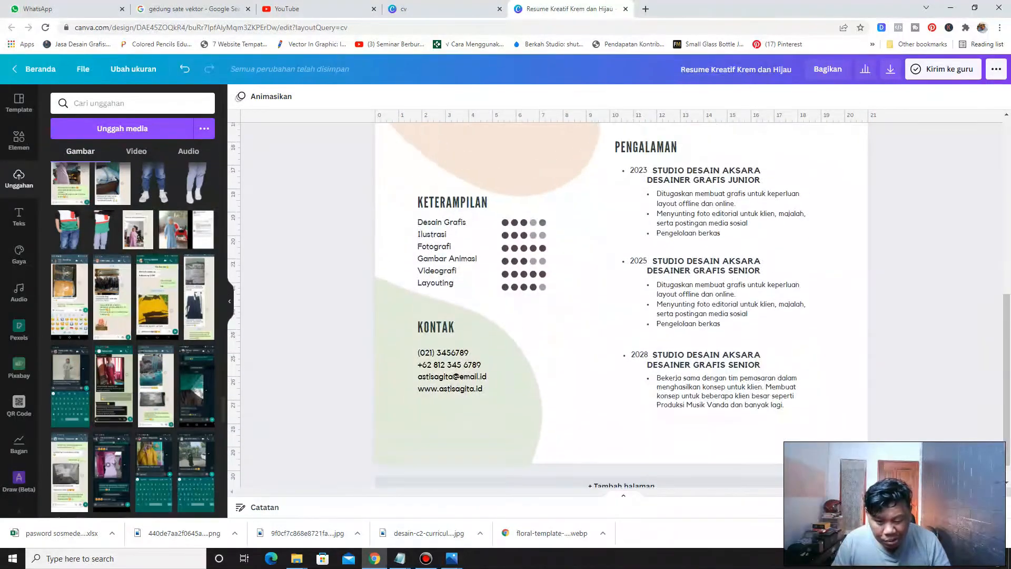
{"action": "scroll", "coordinate": [622, 303], "scroll_direction": "up", "scroll_amount": 8}
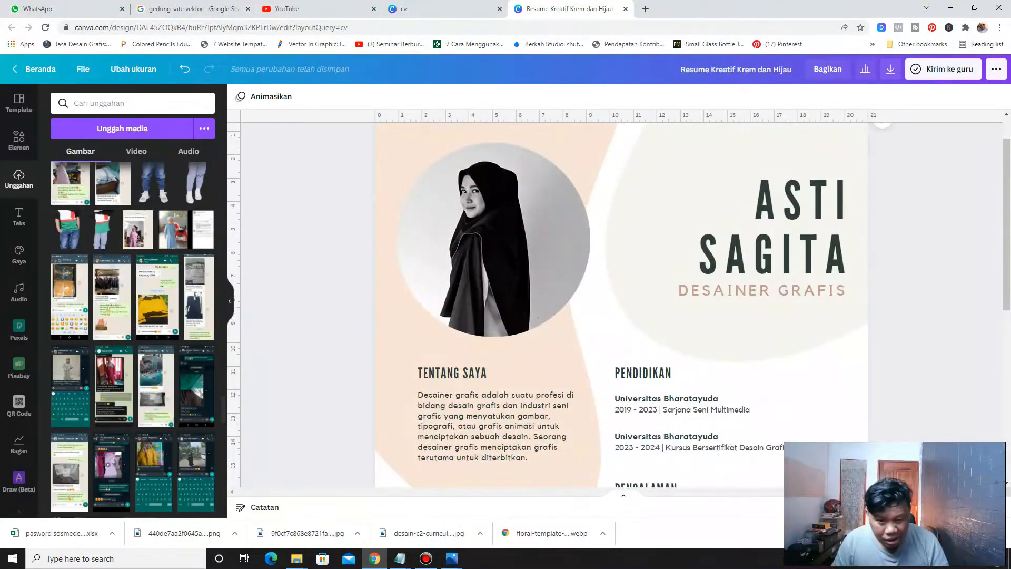
{"action": "scroll", "coordinate": [622, 303], "scroll_direction": "up", "scroll_amount": 1}
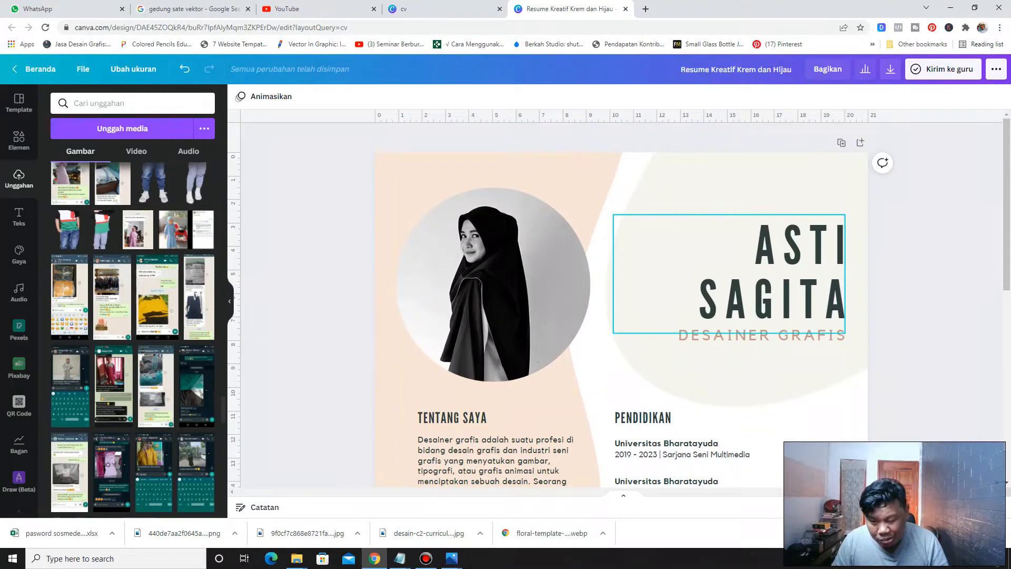
{"action": "double_click", "coordinate": [765, 249]}
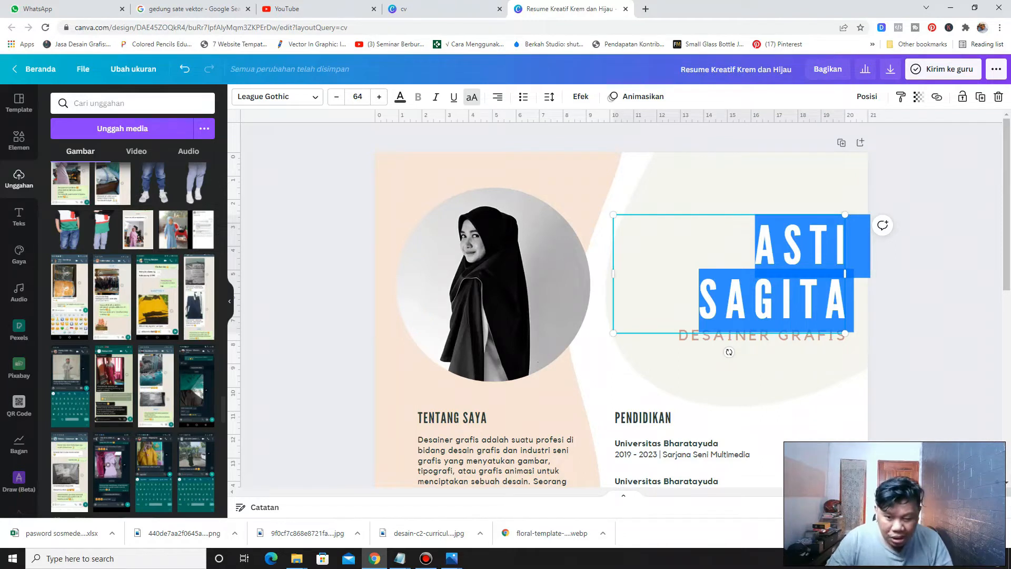
{"action": "key", "text": "BackSpace"}
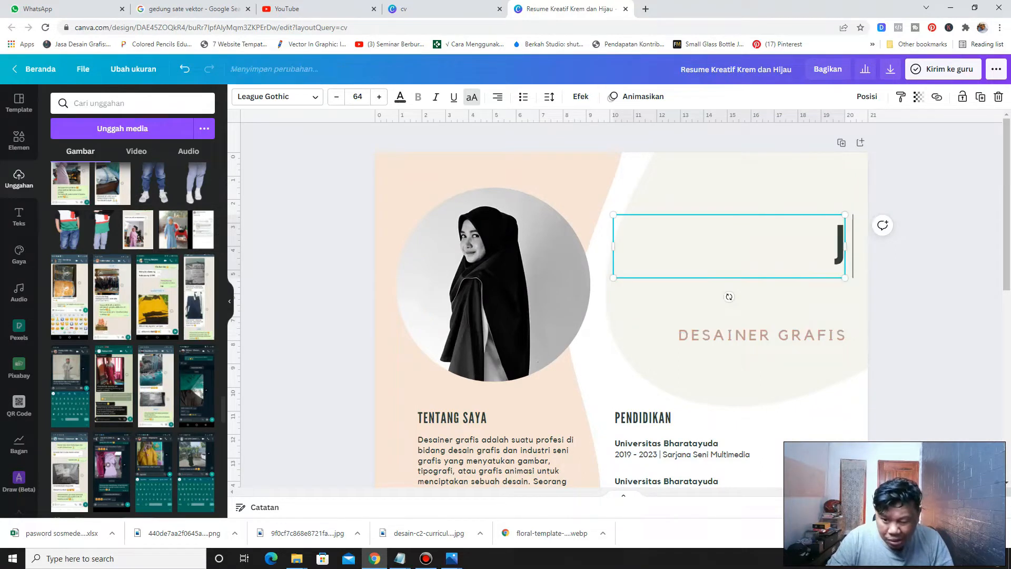
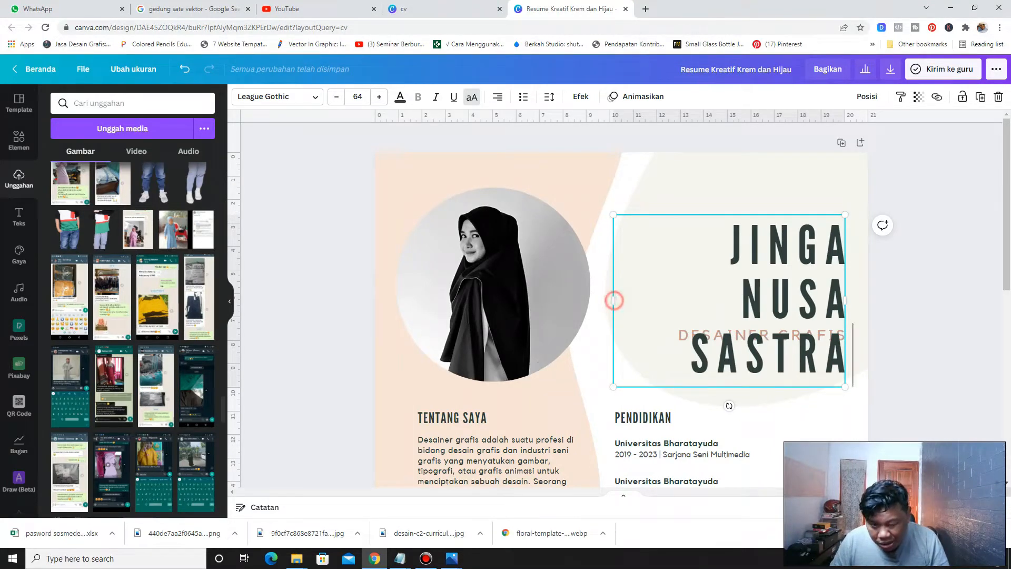
{"action": "left_click", "coordinate": [332, 327]}
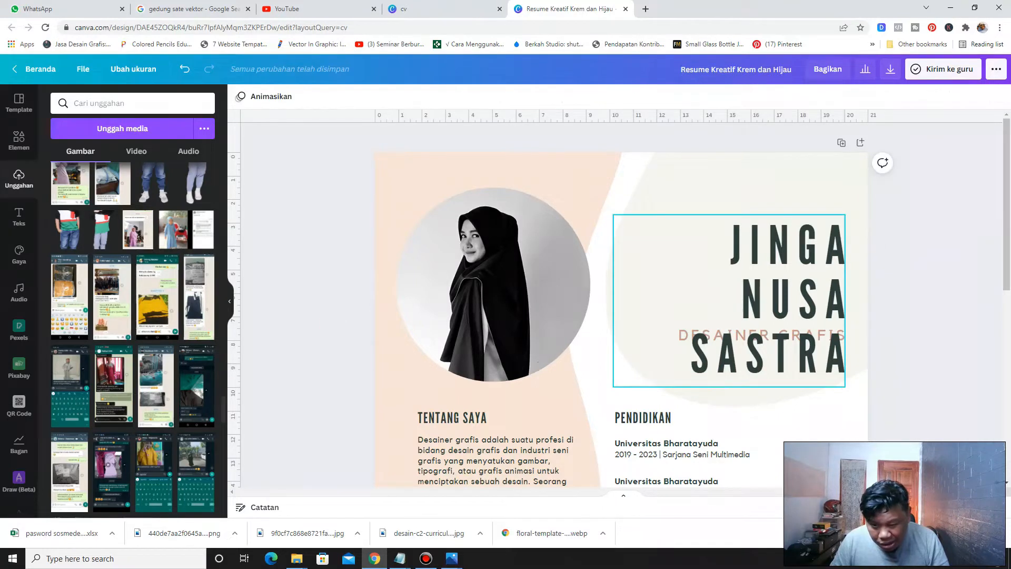
Widen the name text box and scale it down so the name fits on two lines above the job title
{"action": "left_click", "coordinate": [740, 304]}
{"action": "left_click_drag", "start_coordinate": [613, 300], "coordinate": [582, 300]}
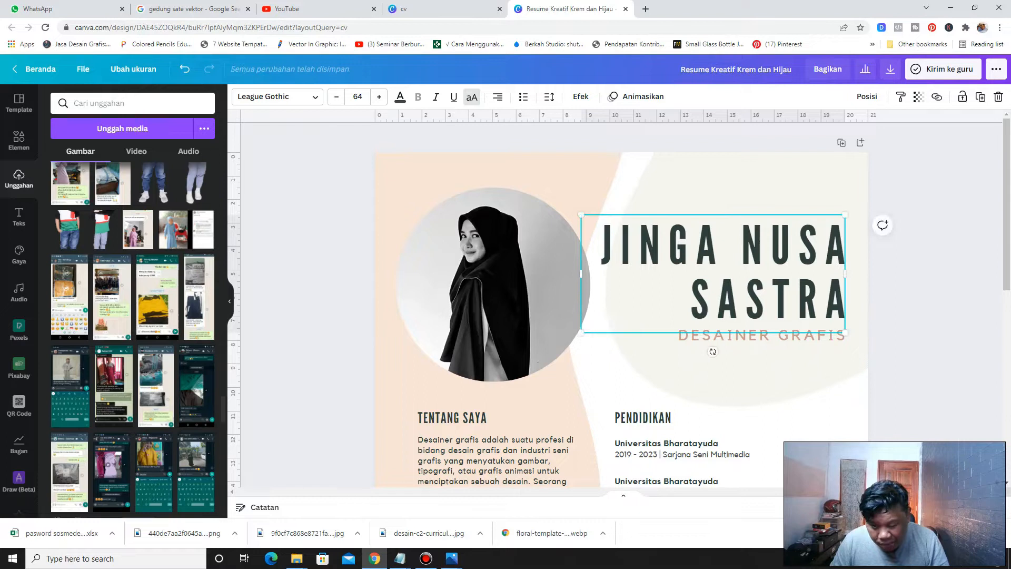
{"action": "left_click_drag", "start_coordinate": [582, 332], "coordinate": [631, 309]}
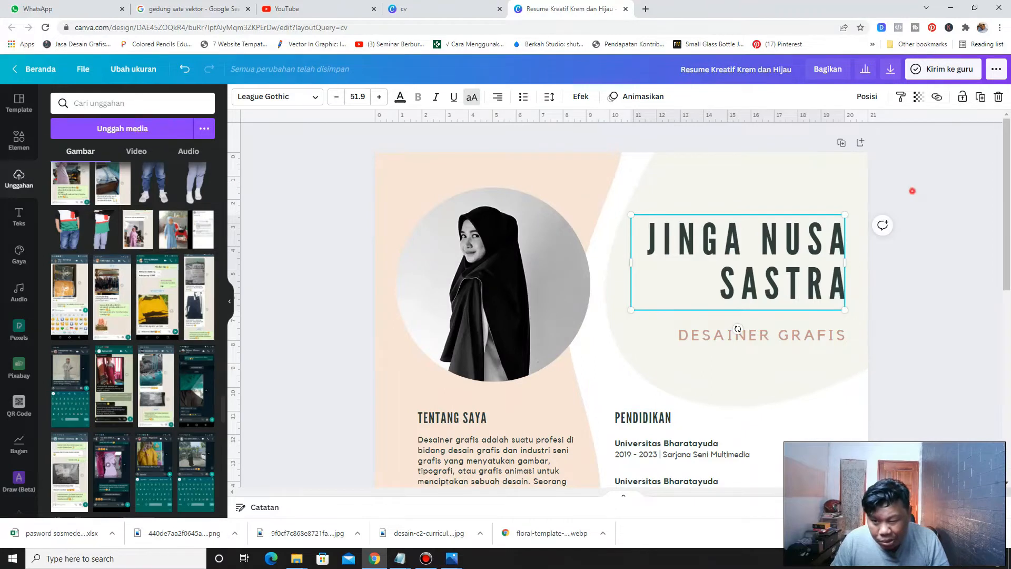
{"action": "left_click", "coordinate": [795, 227]}
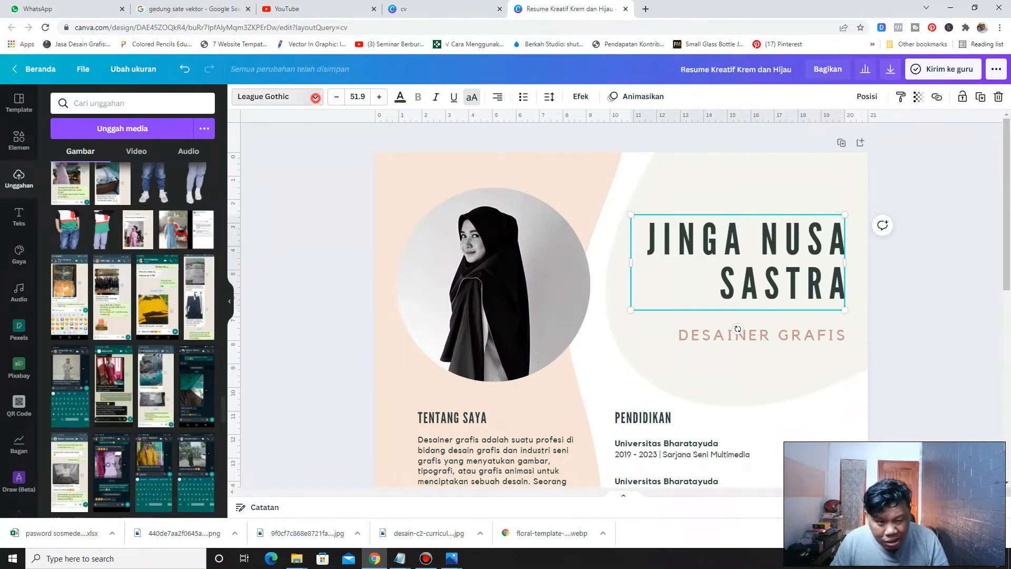
{"action": "left_click", "coordinate": [310, 97]}
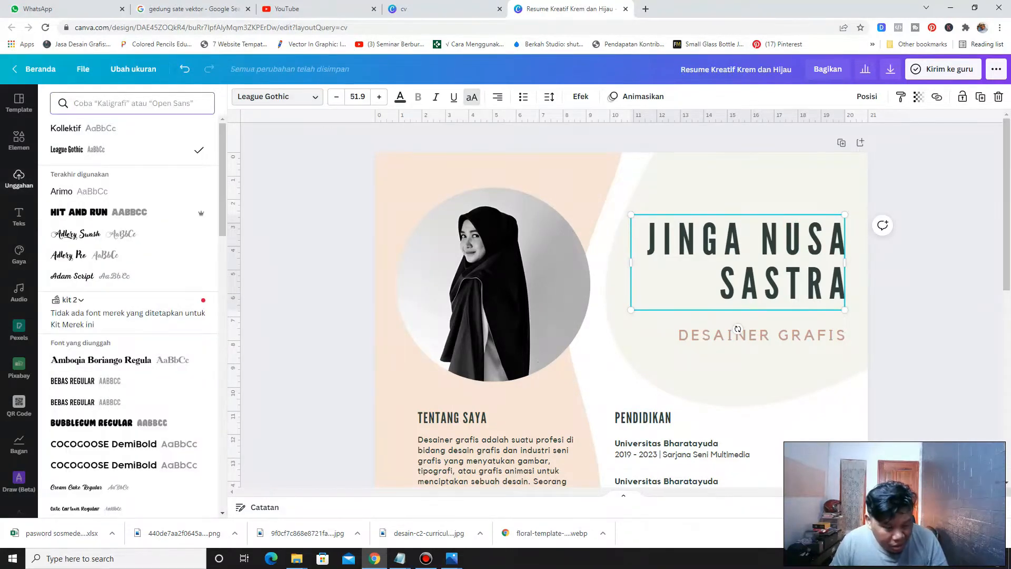
{"action": "left_click", "coordinate": [326, 235]}
{"action": "scroll", "coordinate": [326, 236], "scroll_direction": "down", "scroll_amount": 6}
{"action": "scroll", "coordinate": [621, 305], "scroll_direction": "up", "scroll_amount": 6}
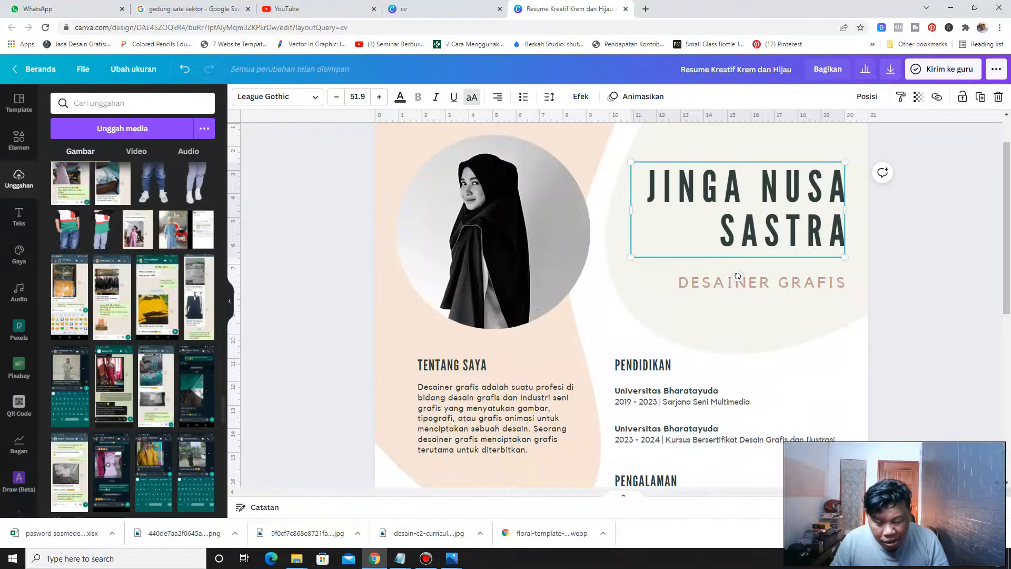
{"action": "scroll", "coordinate": [738, 276], "scroll_direction": "down", "scroll_amount": 1}
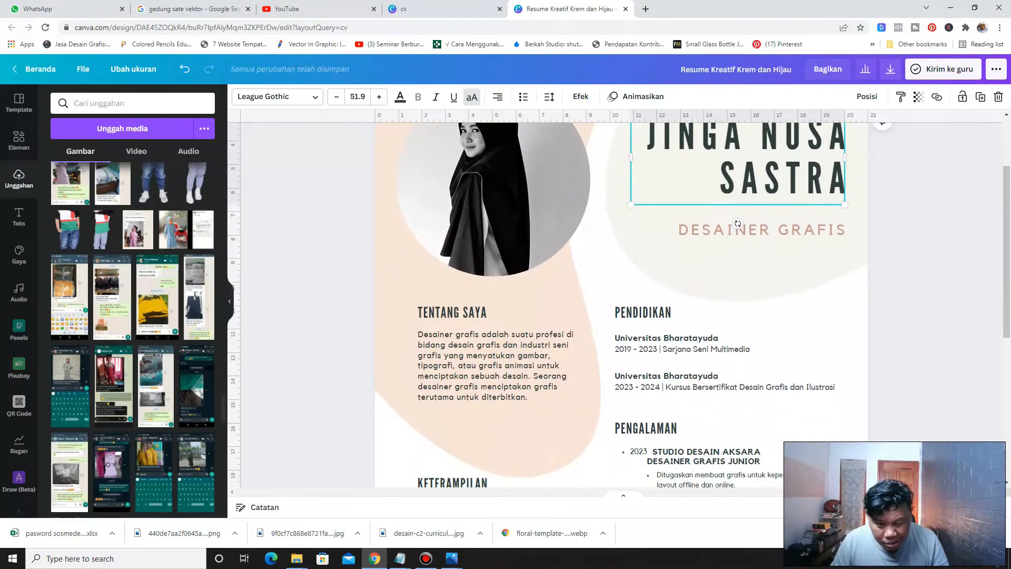
{"action": "scroll", "coordinate": [738, 276], "scroll_direction": "up", "scroll_amount": 2}
Open the colour options of the large background shape, then undo the last change
{"action": "left_click", "coordinate": [738, 329]}
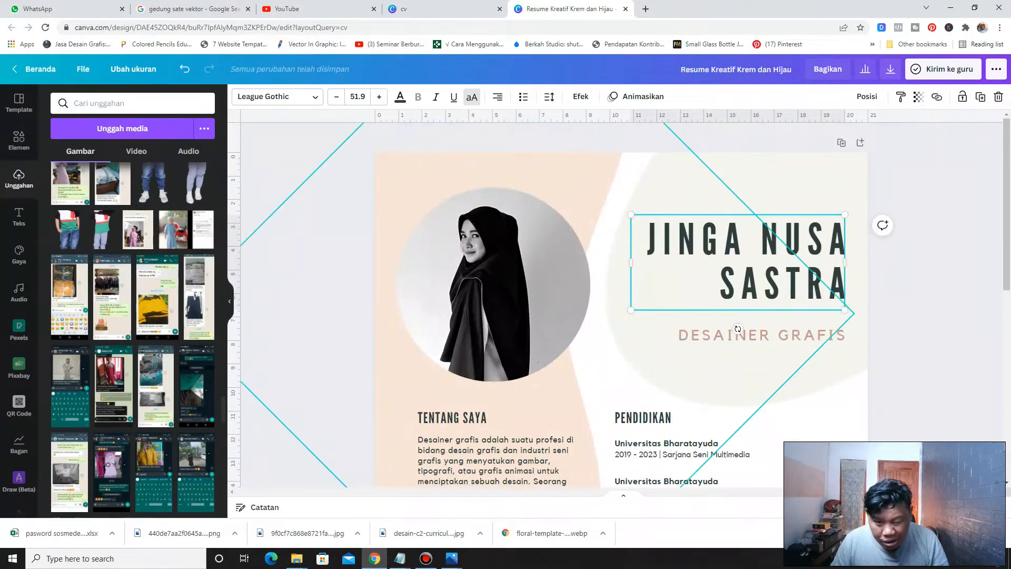
{"action": "scroll", "coordinate": [738, 329], "scroll_direction": "down", "scroll_amount": 1}
{"action": "scroll", "coordinate": [621, 305], "scroll_direction": "down", "scroll_amount": 2}
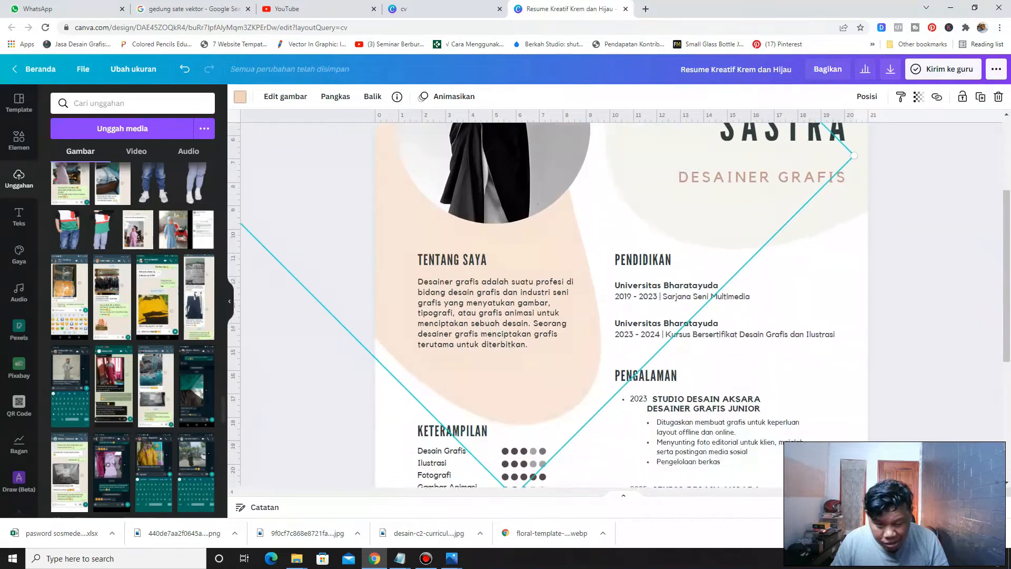
{"action": "scroll", "coordinate": [622, 305], "scroll_direction": "up", "scroll_amount": 3}
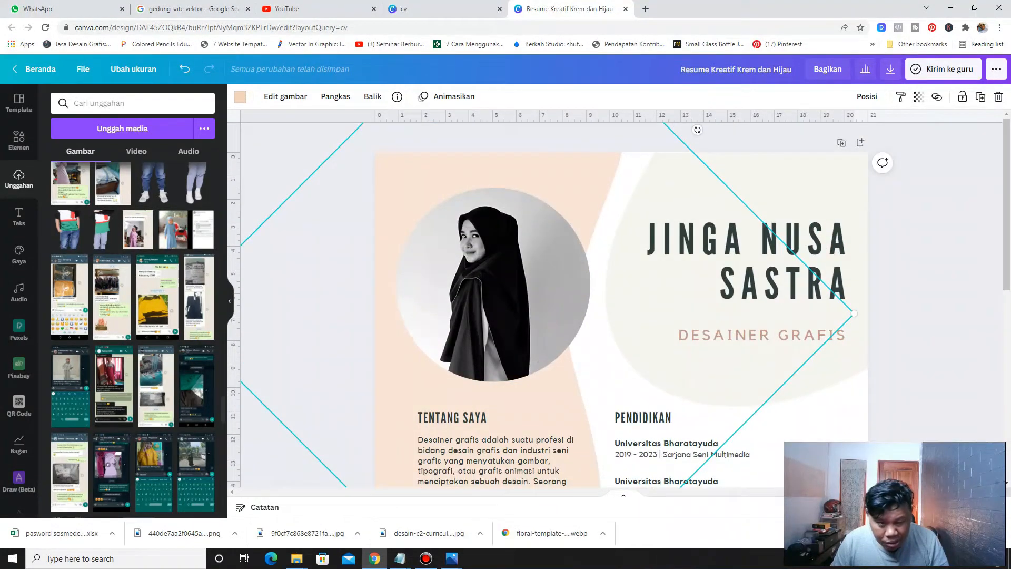
{"action": "left_click", "coordinate": [240, 97]}
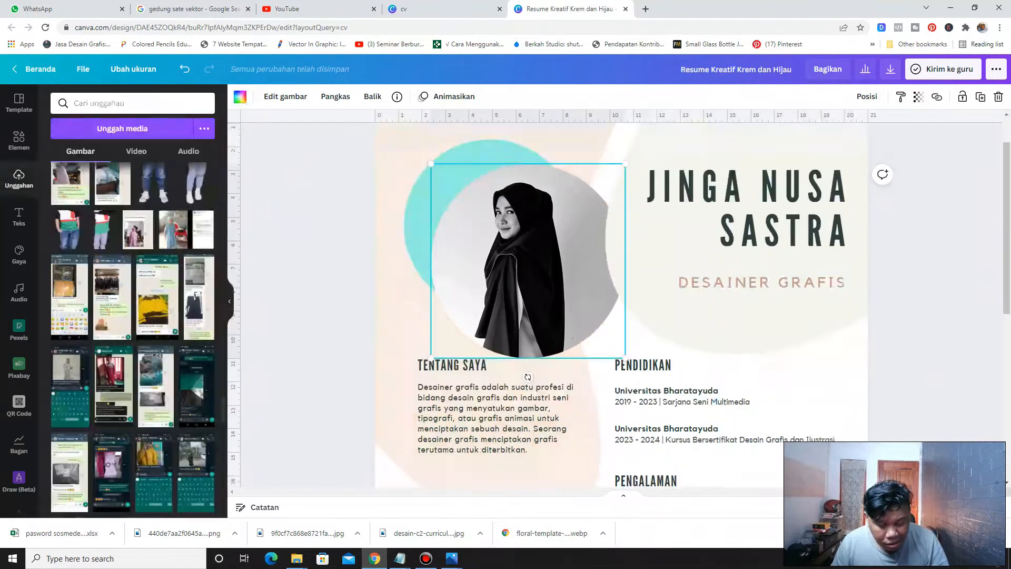
{"action": "key", "text": "ctrl+z"}
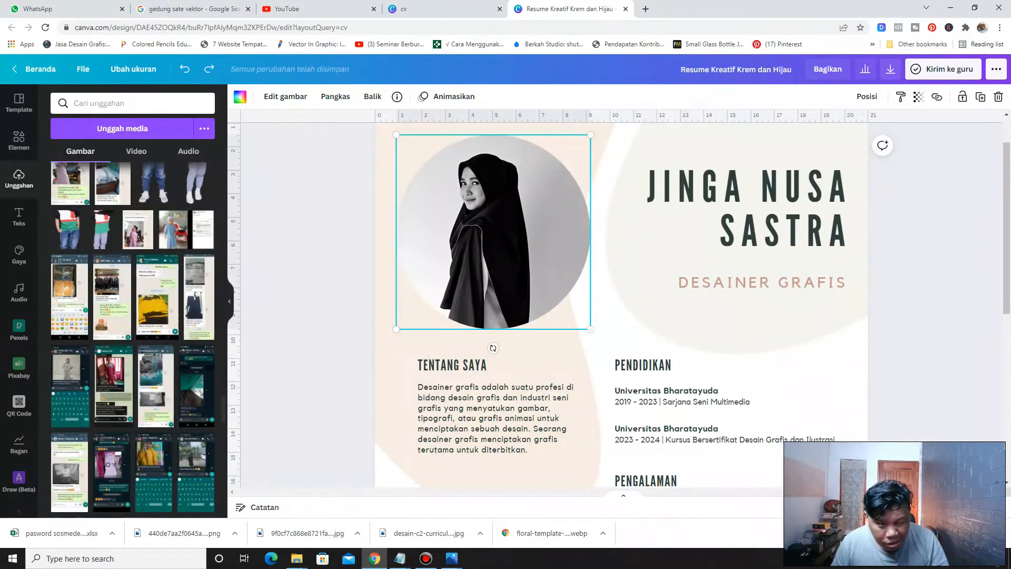
Adjust the photo's image settings, setting saturation to -51 and contrast to 36
{"action": "left_click", "coordinate": [285, 96]}
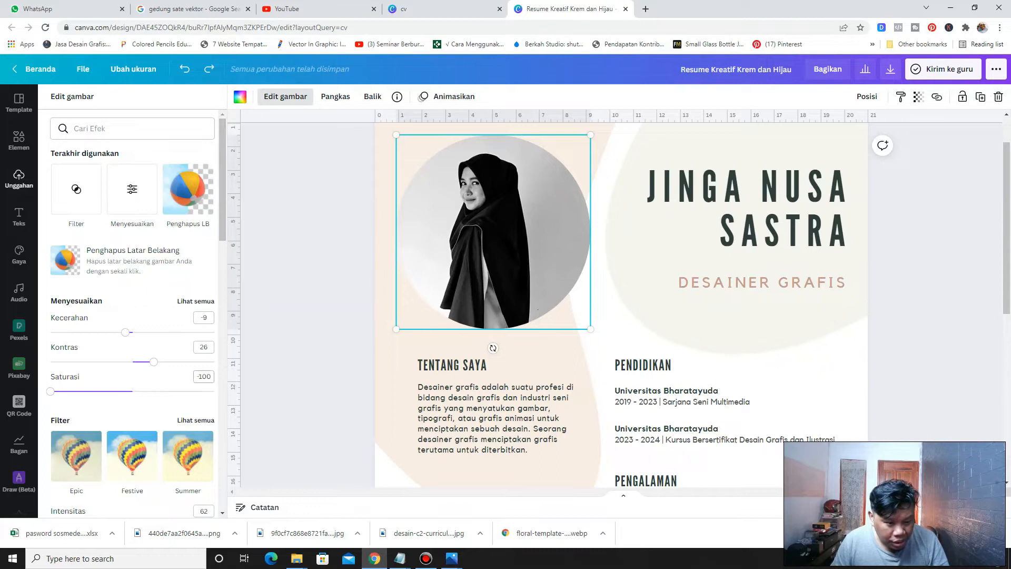
{"action": "scroll", "coordinate": [132, 310], "scroll_direction": "down", "scroll_amount": 1}
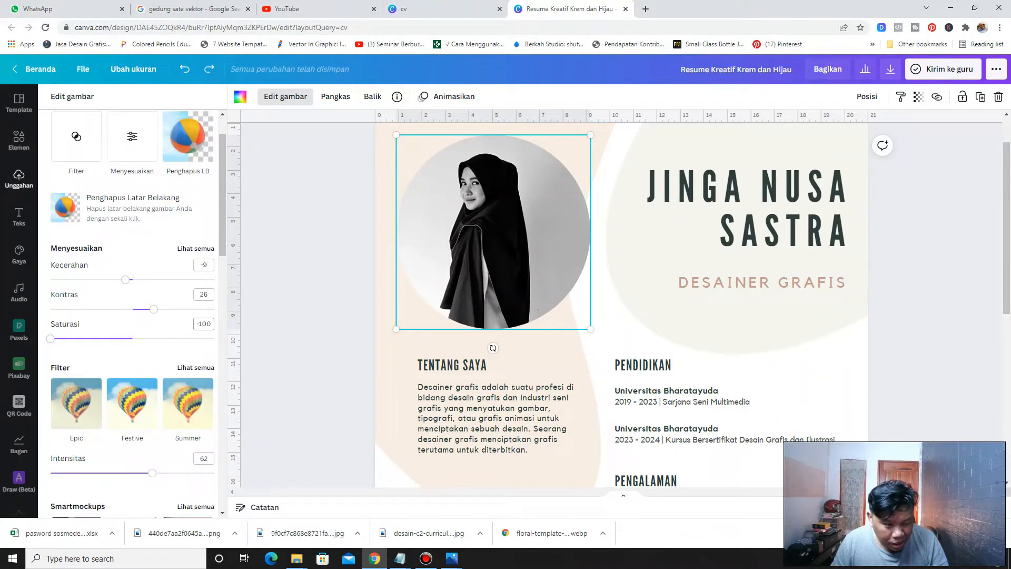
{"action": "left_click_drag", "start_coordinate": [50, 339], "coordinate": [91, 339]}
{"action": "left_click_drag", "start_coordinate": [153, 310], "coordinate": [162, 309]}
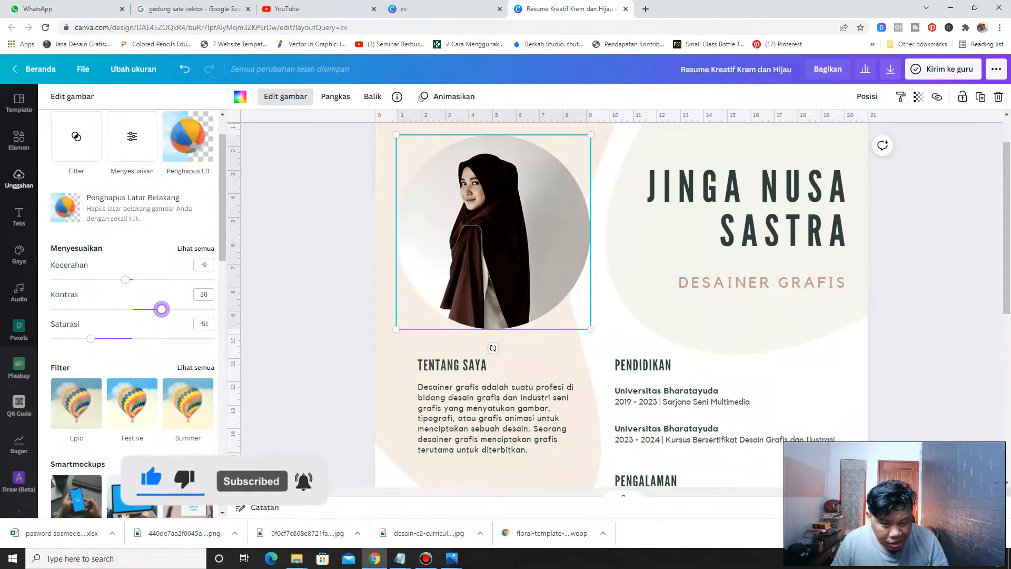
{"action": "left_click", "coordinate": [318, 281]}
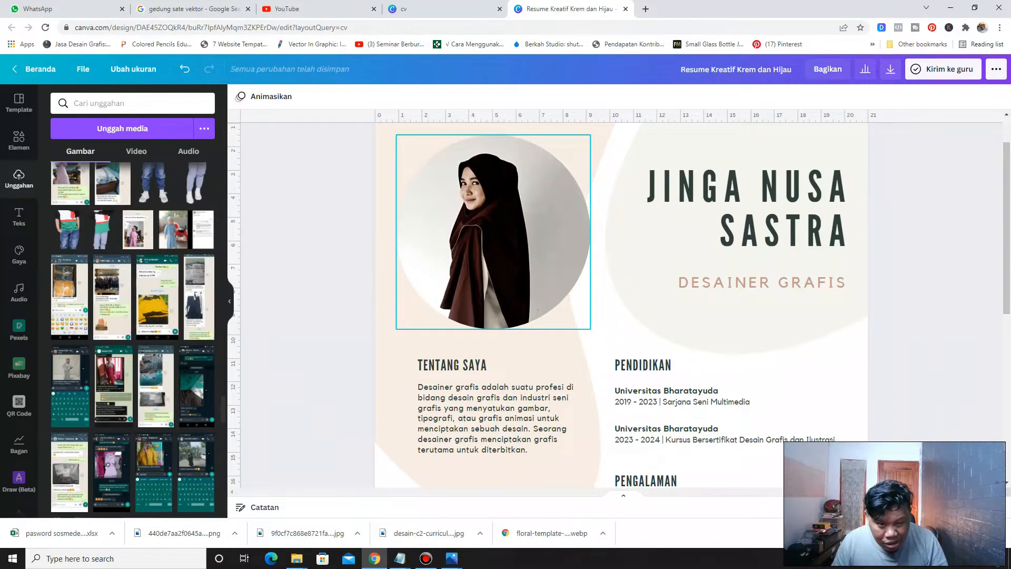
Select the photo and scroll through the resume page to review its sections
{"action": "left_click", "coordinate": [453, 247]}
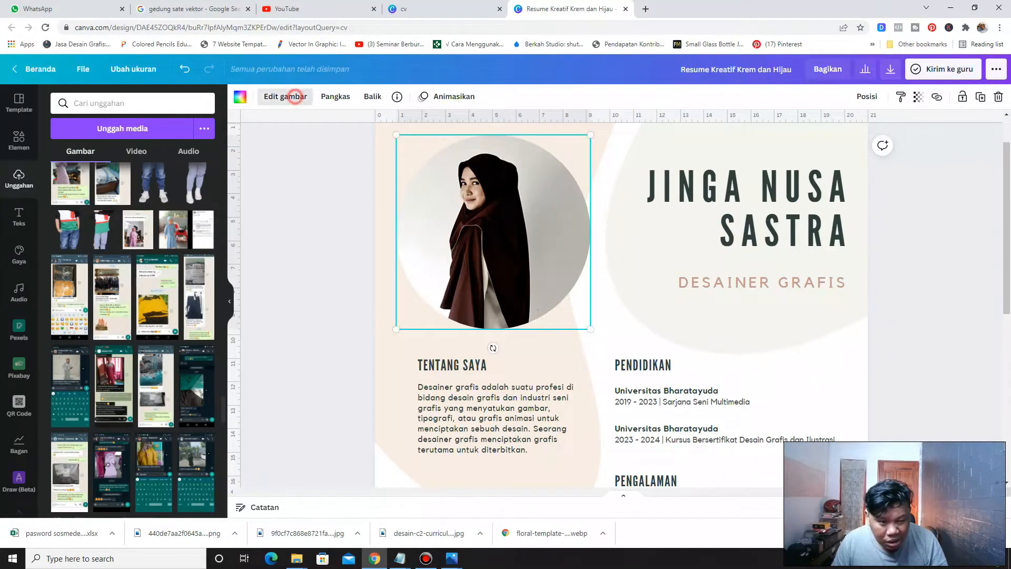
{"action": "left_click", "coordinate": [295, 97]}
{"action": "mouse_move", "coordinate": [90, 391]}
{"action": "left_mouse_down"}
{"action": "mouse_move", "coordinate": [147, 391]}
{"action": "mouse_move", "coordinate": [108, 391]}
{"action": "left_mouse_up"}
{"action": "left_click", "coordinate": [290, 337]}
{"action": "scroll", "coordinate": [291, 336], "scroll_direction": "down", "scroll_amount": 4}
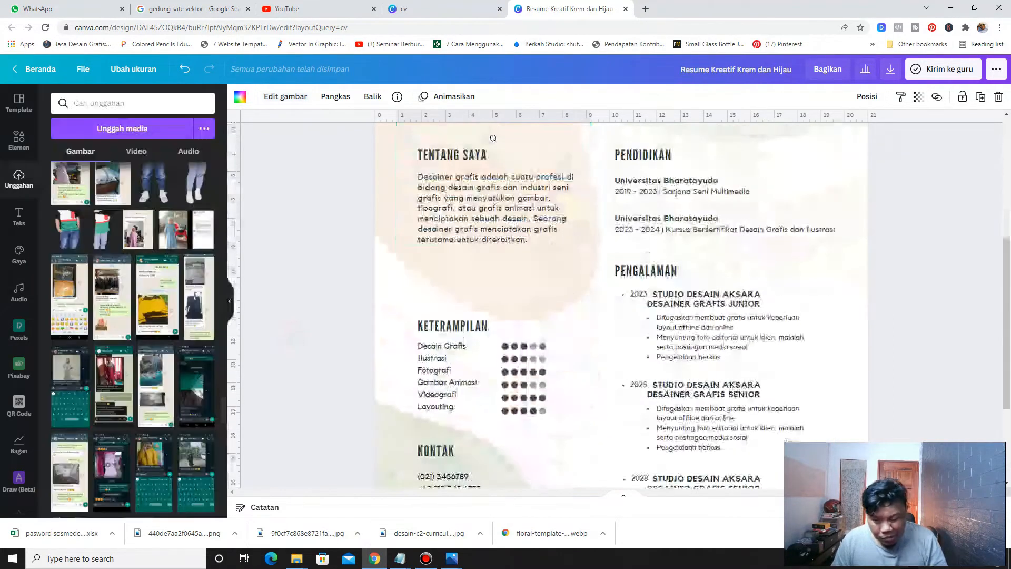
{"action": "scroll", "coordinate": [291, 336], "scroll_direction": "up", "scroll_amount": 3}
{"action": "scroll", "coordinate": [291, 336], "scroll_direction": "up", "scroll_amount": 1}
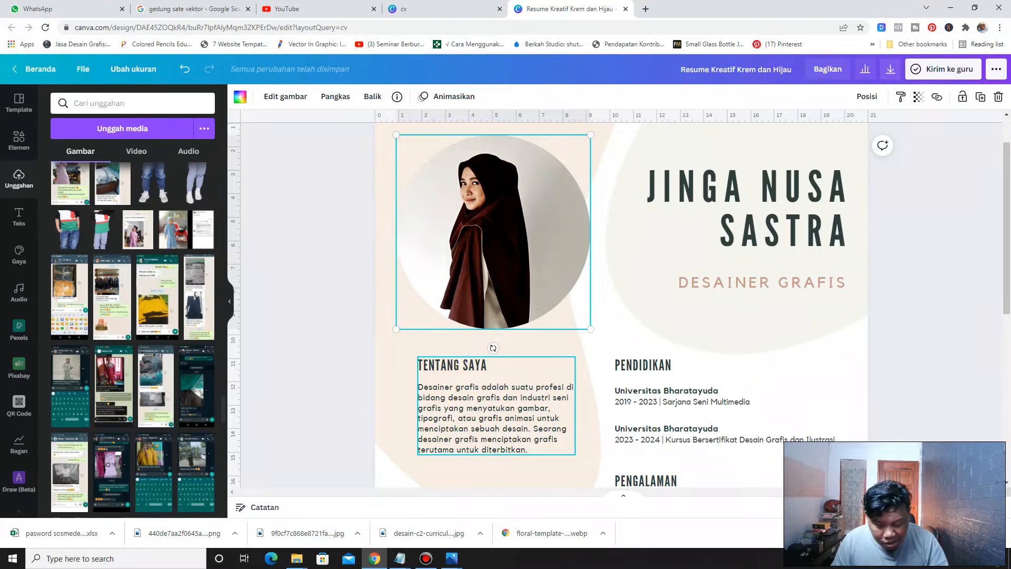
{"action": "scroll", "coordinate": [495, 410], "scroll_direction": "down", "scroll_amount": 1}
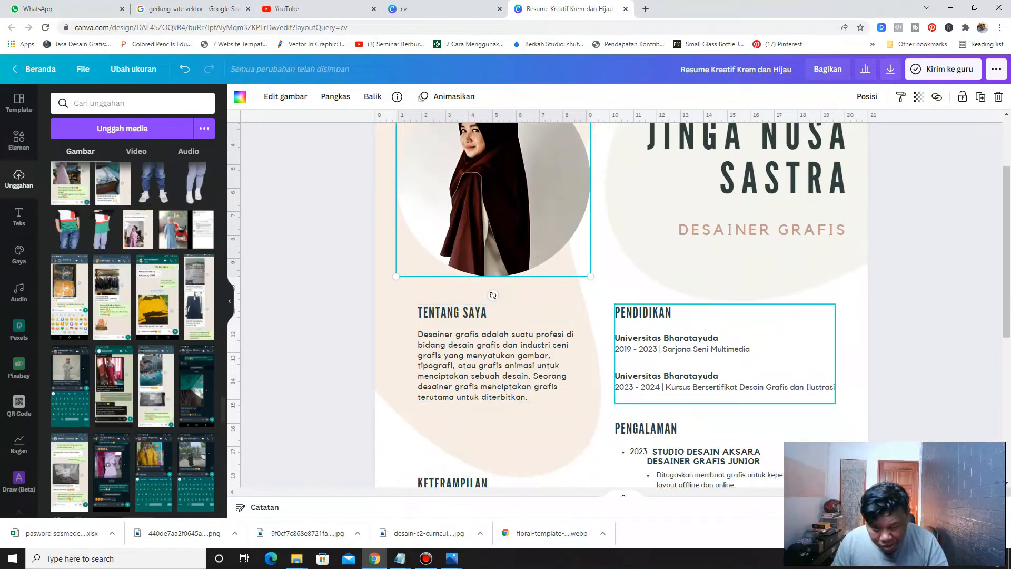
{"action": "scroll", "coordinate": [727, 358], "scroll_direction": "down", "scroll_amount": 3}
{"action": "scroll", "coordinate": [727, 359], "scroll_direction": "down", "scroll_amount": 2}
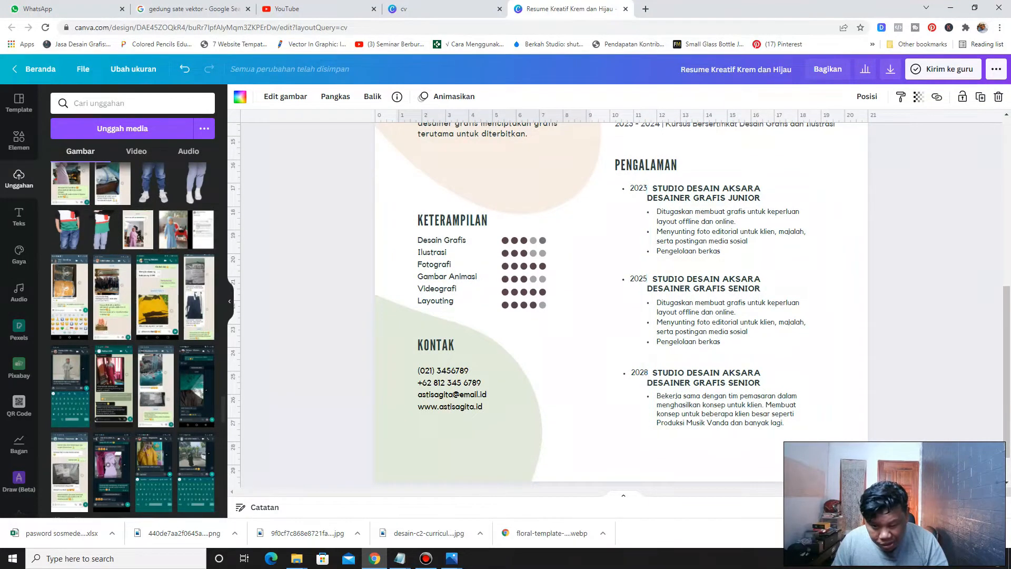
{"action": "scroll", "coordinate": [453, 380], "scroll_direction": "up", "scroll_amount": 2}
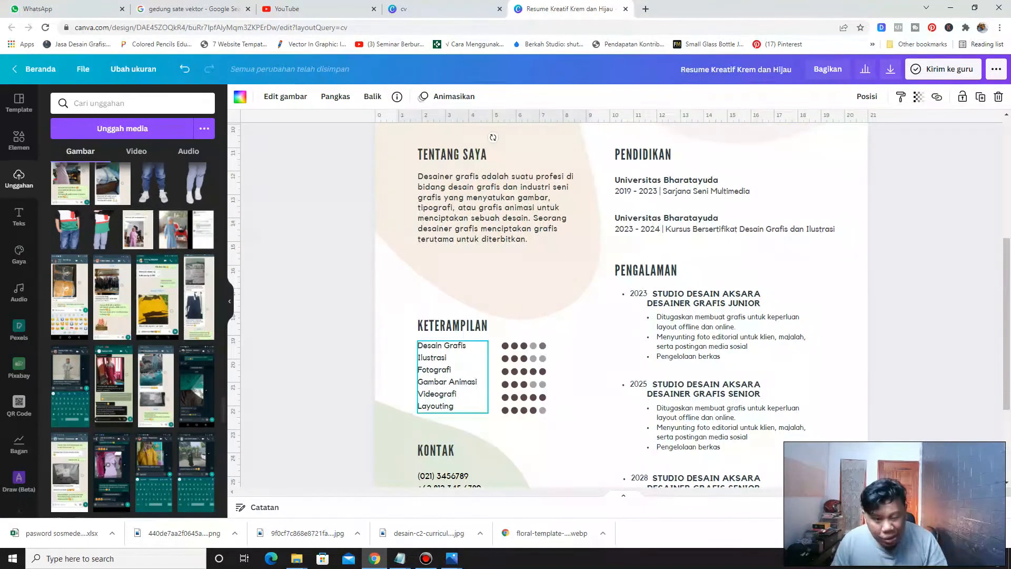
{"action": "scroll", "coordinate": [453, 380], "scroll_direction": "up", "scroll_amount": 5}
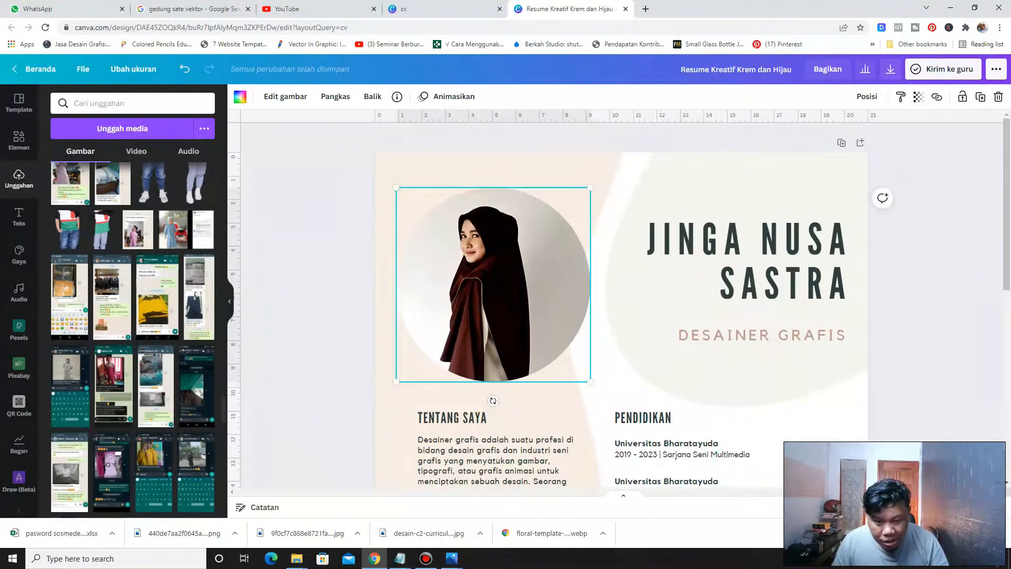
Shrink the large background shape behind the name by pulling in its corner
{"action": "left_click", "coordinate": [600, 160]}
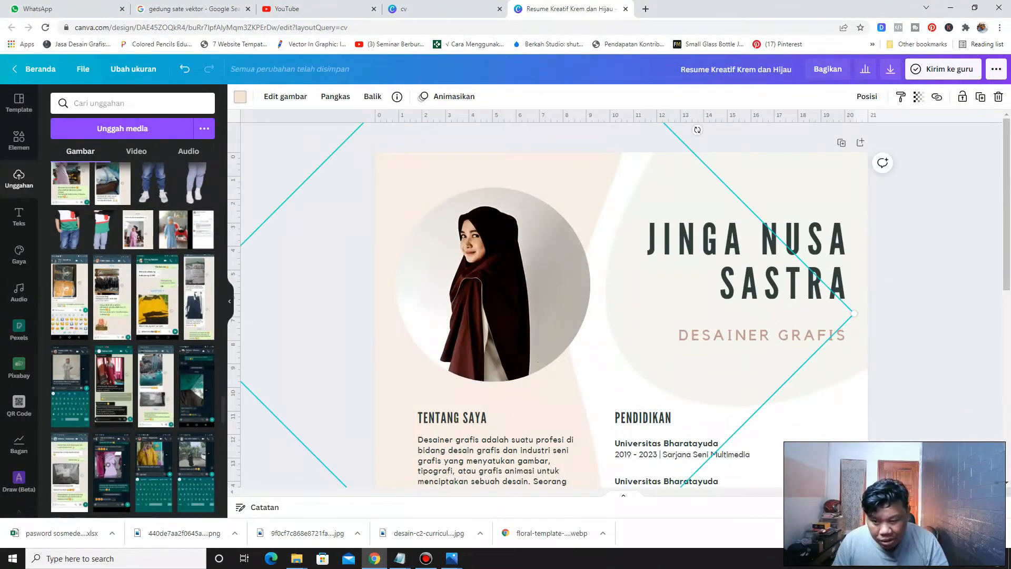
{"action": "left_click_drag", "start_coordinate": [855, 313], "coordinate": [766, 313]}
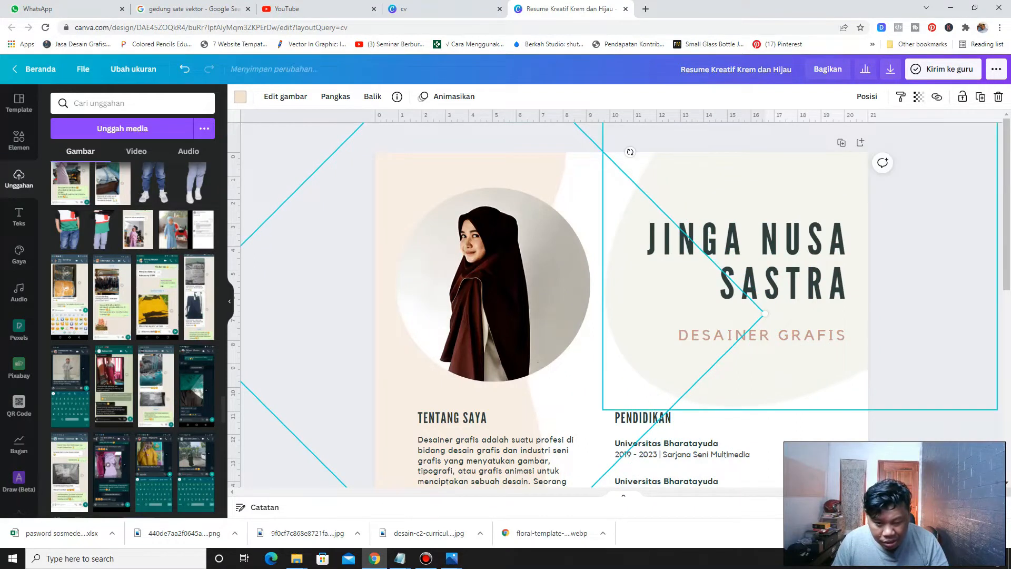
{"action": "scroll", "coordinate": [766, 313], "scroll_direction": "down", "scroll_amount": 2}
{"action": "scroll", "coordinate": [630, 368], "scroll_direction": "down", "scroll_amount": 1}
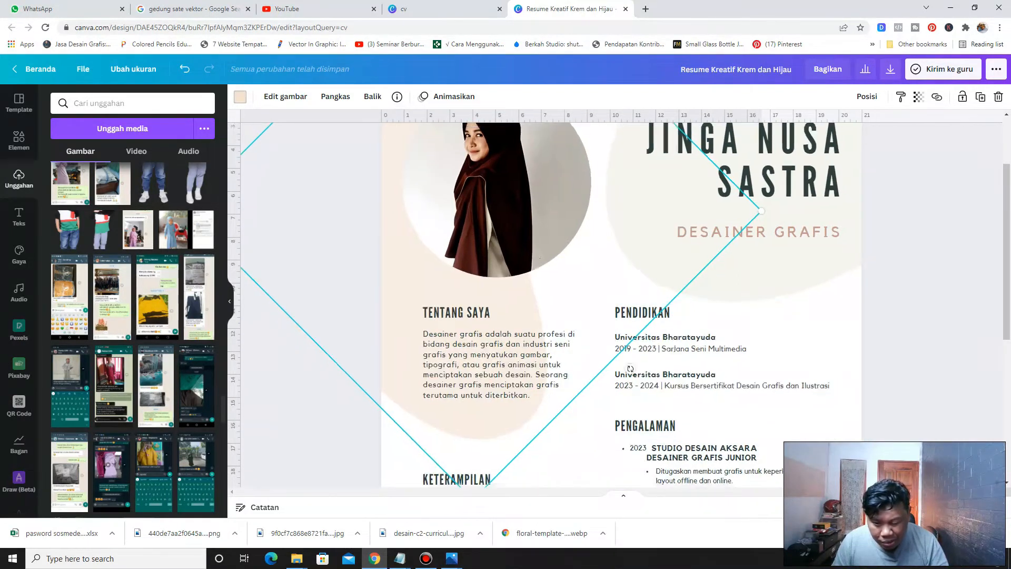
{"action": "scroll", "coordinate": [630, 385], "scroll_direction": "up", "scroll_amount": 3}
{"action": "scroll", "coordinate": [629, 393], "scroll_direction": "down", "scroll_amount": 7}
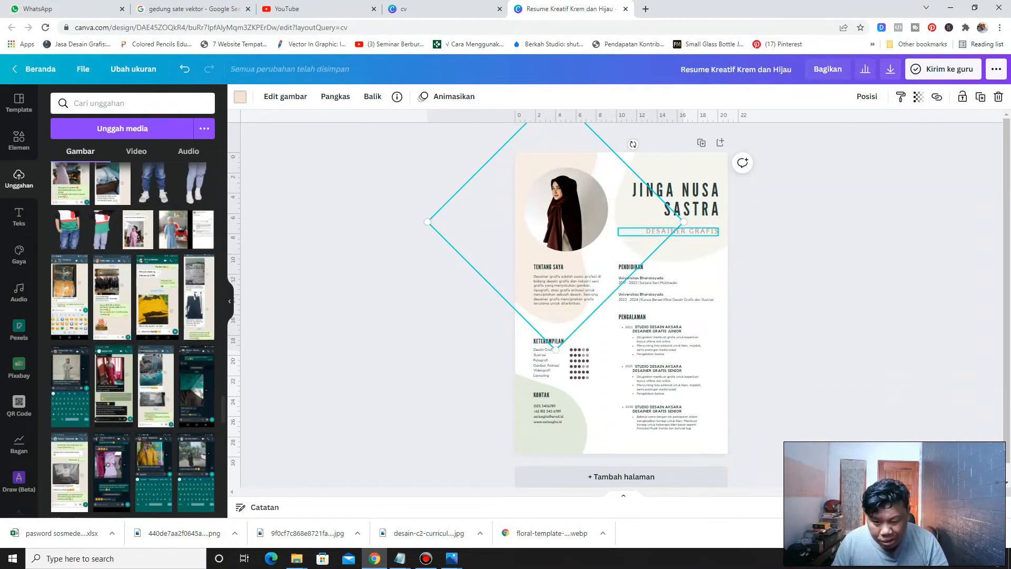
Rotate the background shape and move it behind the photo near the page's upper left corner
{"action": "left_click_drag", "start_coordinate": [446, 238], "coordinate": [447, 240]}
{"action": "left_click", "coordinate": [446, 263]}
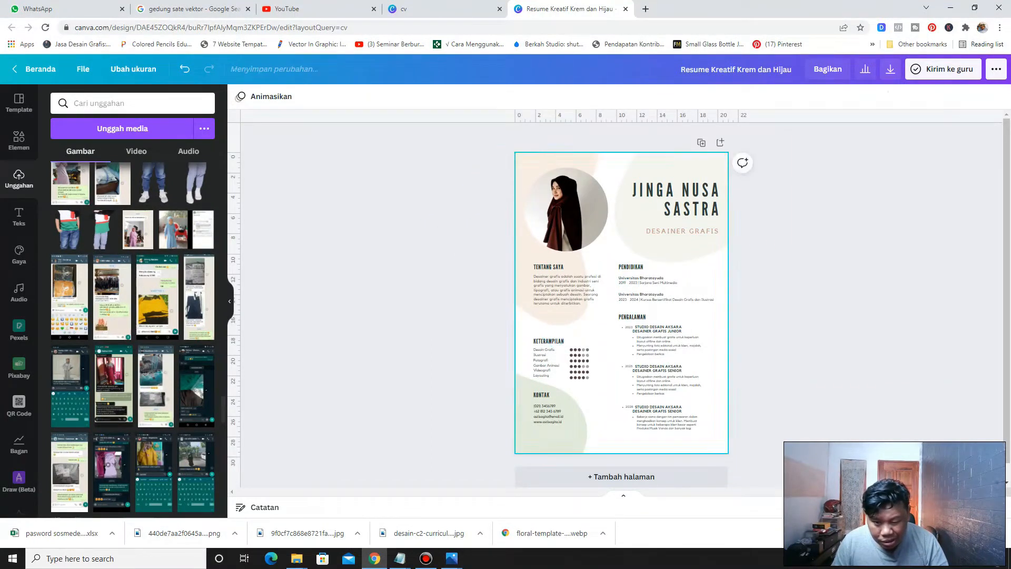
{"action": "left_click", "coordinate": [517, 244]}
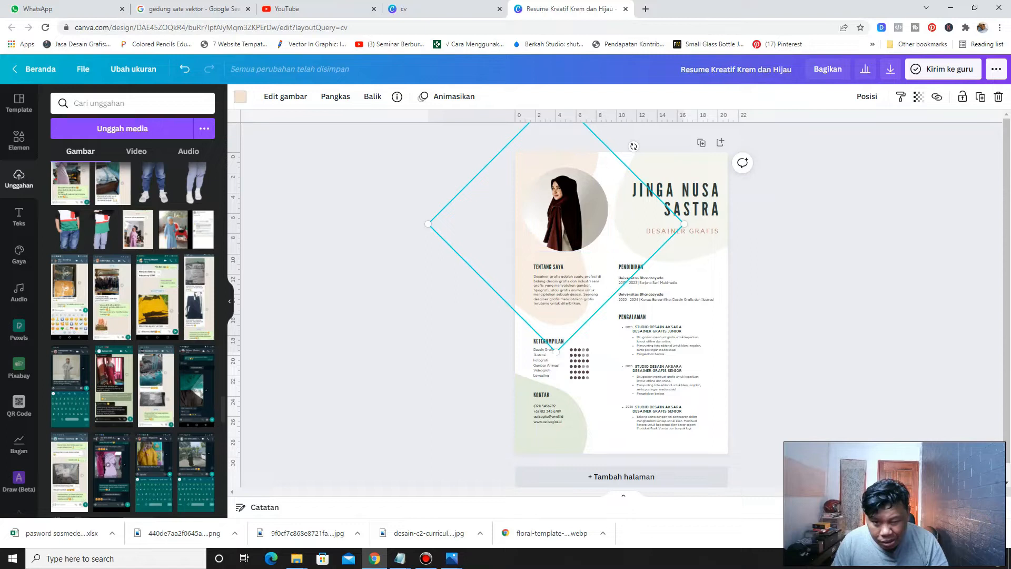
{"action": "left_click_drag", "start_coordinate": [633, 146], "coordinate": [665, 210]}
{"action": "left_click_drag", "start_coordinate": [599, 160], "coordinate": [586, 145]}
{"action": "left_click_drag", "start_coordinate": [463, 310], "coordinate": [526, 247]}
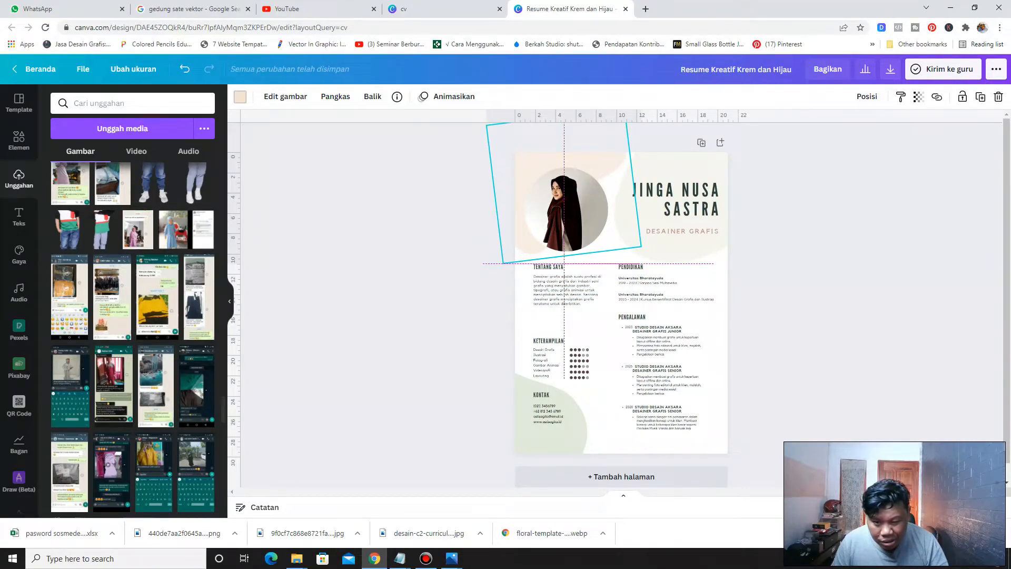
Rotate and reposition the green background shape near the bottom of the page
{"action": "left_click", "coordinate": [406, 282]}
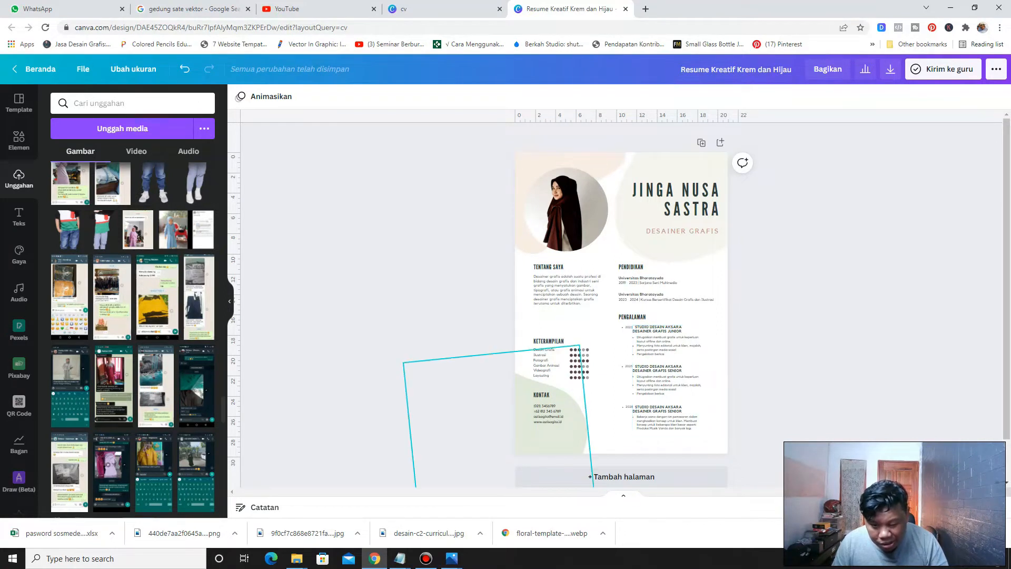
{"action": "left_click", "coordinate": [570, 440]}
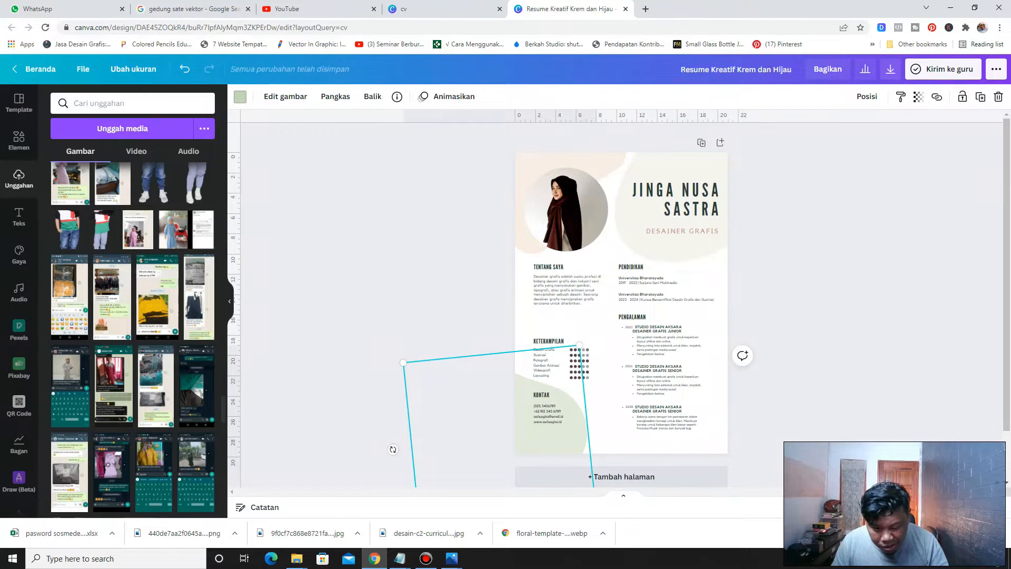
{"action": "left_click_drag", "start_coordinate": [393, 450], "coordinate": [599, 468]}
{"action": "left_click_drag", "start_coordinate": [517, 435], "coordinate": [618, 490]}
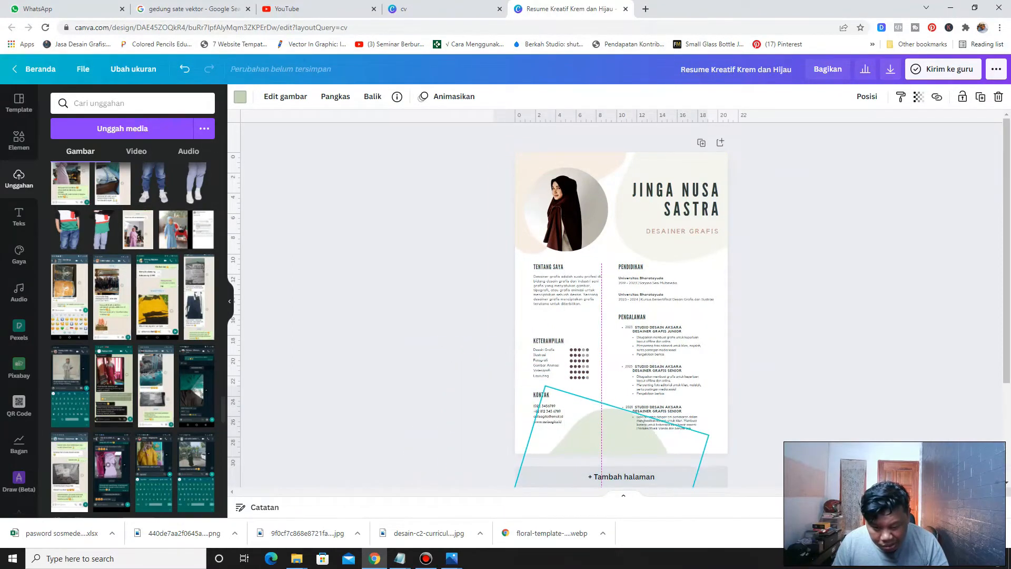
{"action": "scroll", "coordinate": [651, 409], "scroll_direction": "down", "scroll_amount": 1}
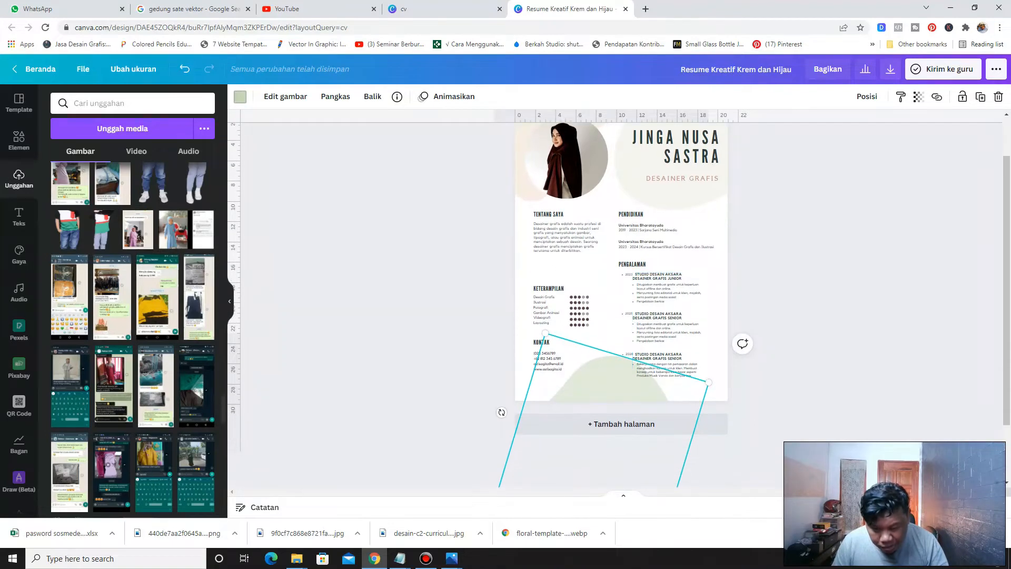
{"action": "left_click_drag", "start_coordinate": [502, 413], "coordinate": [573, 395]}
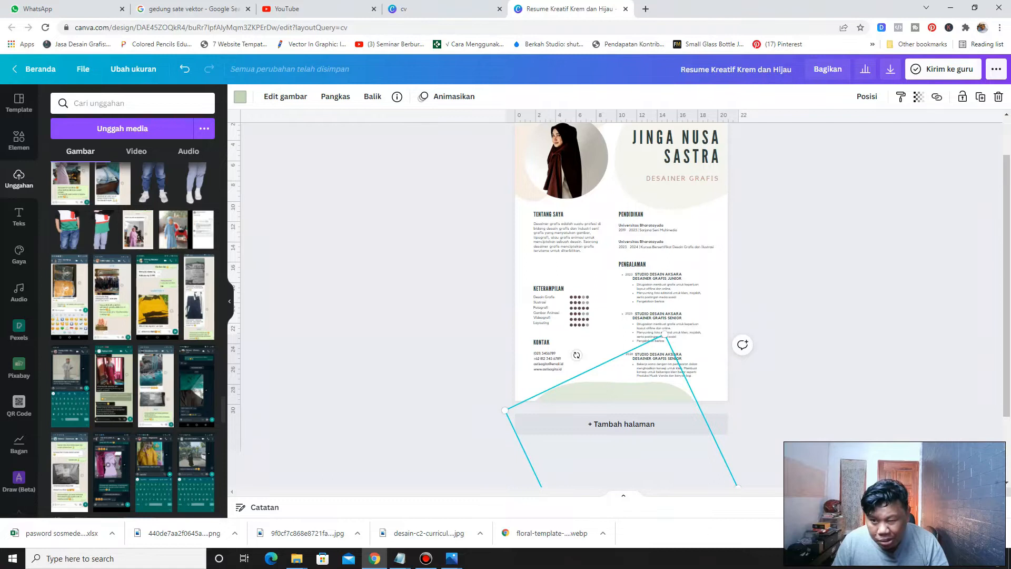
Lower the transparency value of the green bottom shape
{"action": "left_click", "coordinate": [919, 97]}
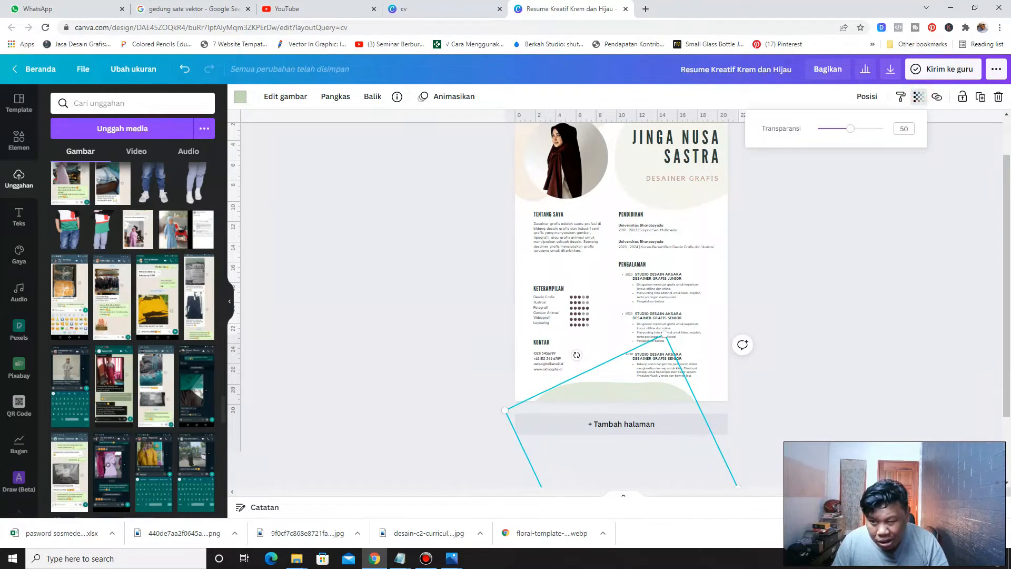
{"action": "left_click_drag", "start_coordinate": [850, 129], "coordinate": [838, 129]}
{"action": "left_click", "coordinate": [795, 218]}
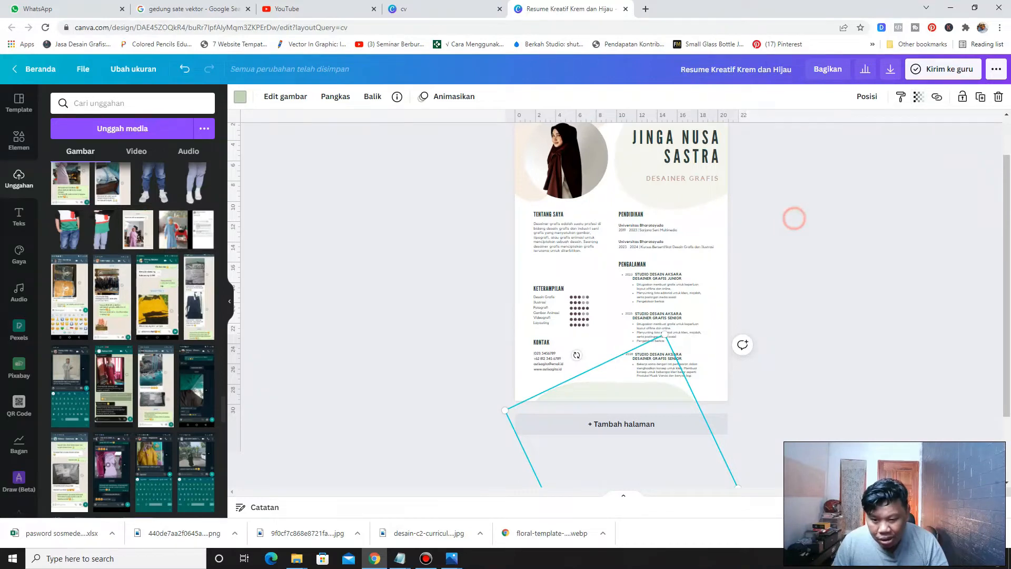
{"action": "left_click", "coordinate": [787, 219]}
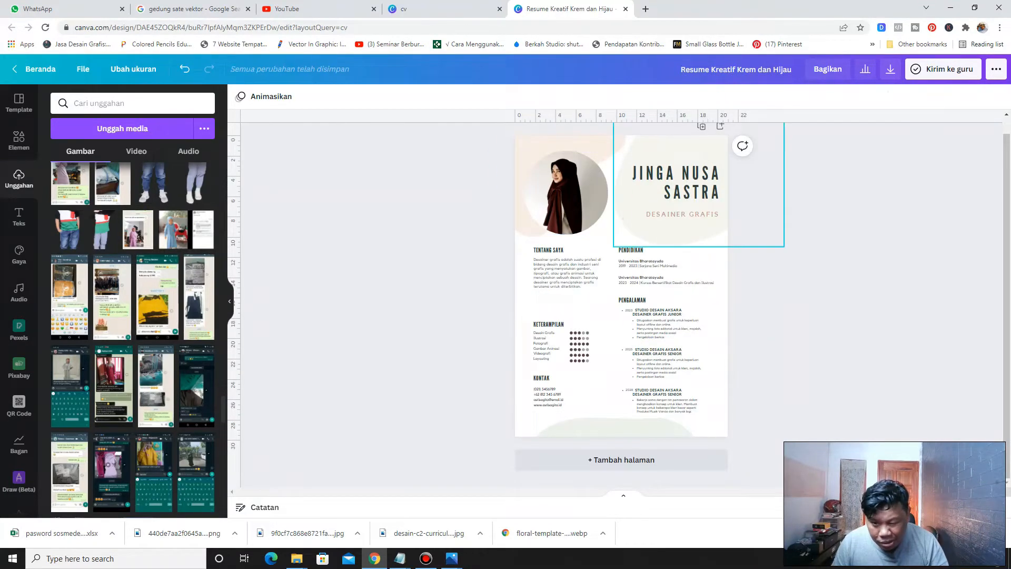
Lower the transparency value of the beige shape behind the name
{"action": "left_click", "coordinate": [628, 219]}
{"action": "left_click", "coordinate": [919, 97]}
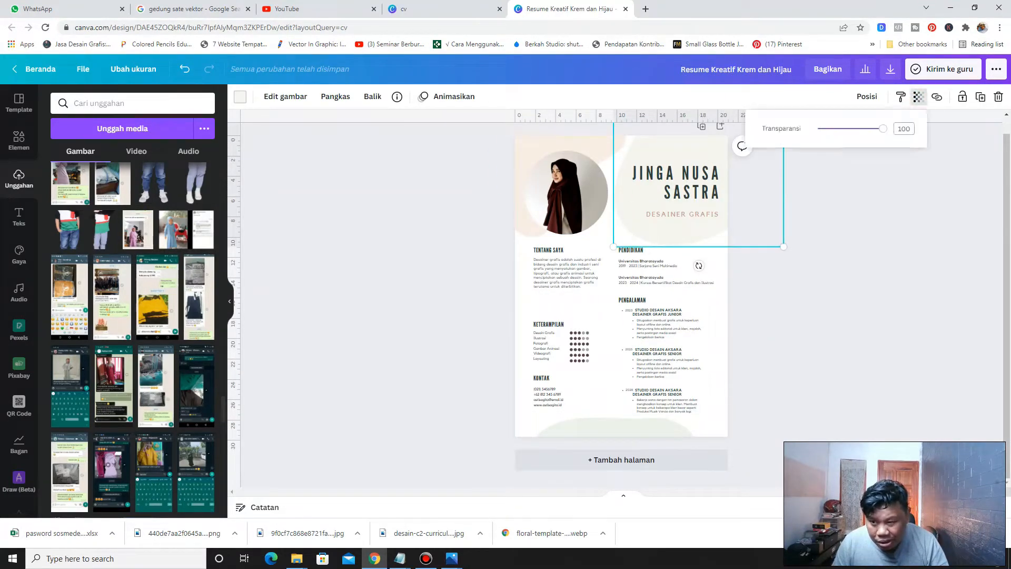
{"action": "left_click_drag", "start_coordinate": [882, 129], "coordinate": [868, 128]}
{"action": "left_click", "coordinate": [843, 249]}
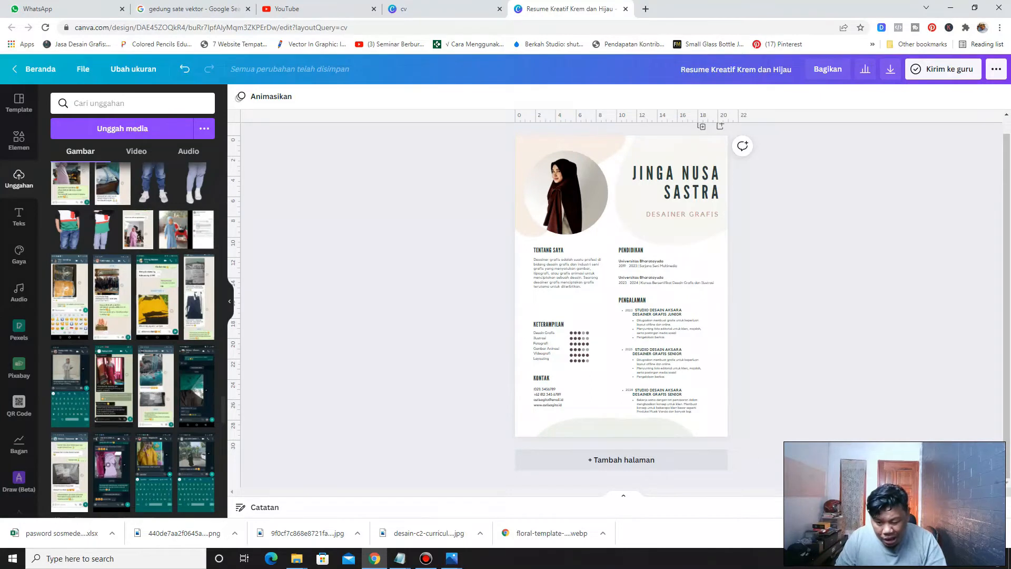
Search the elements library for media sosial and filter the results to graphics
{"action": "scroll", "coordinate": [622, 298], "scroll_direction": "up", "scroll_amount": 3}
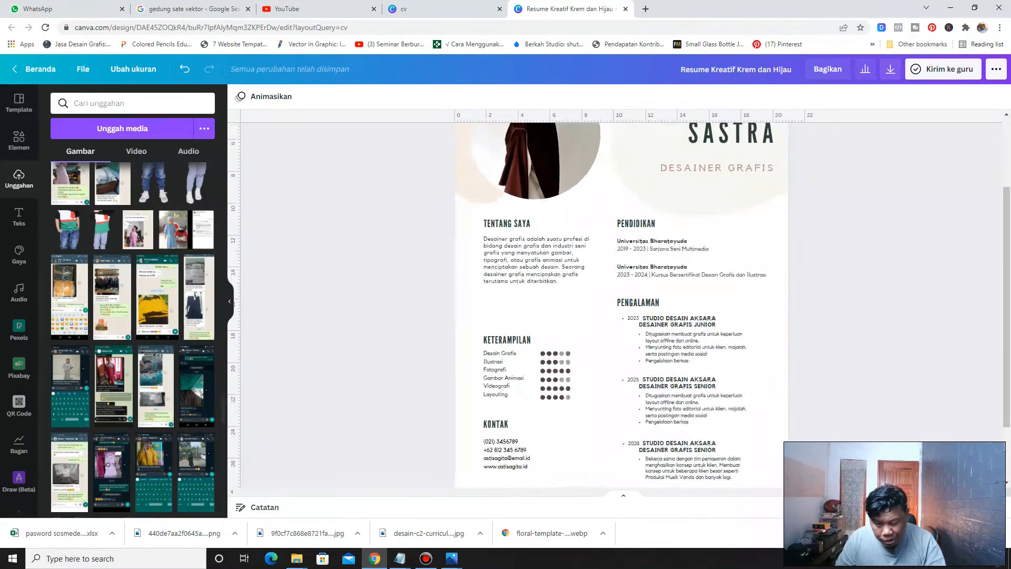
{"action": "scroll", "coordinate": [623, 297], "scroll_direction": "up", "scroll_amount": 2}
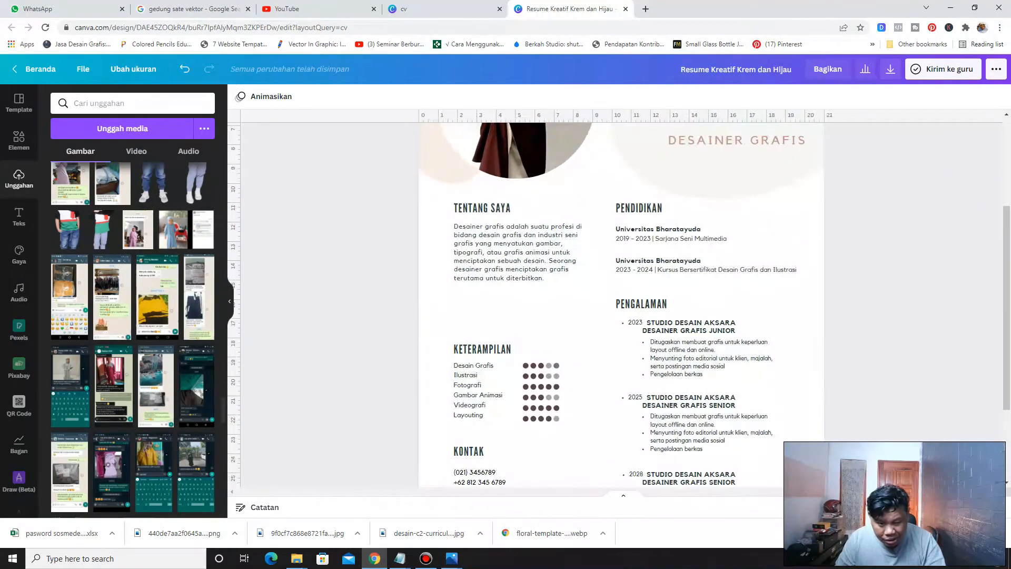
{"action": "scroll", "coordinate": [490, 337], "scroll_direction": "down", "scroll_amount": 3}
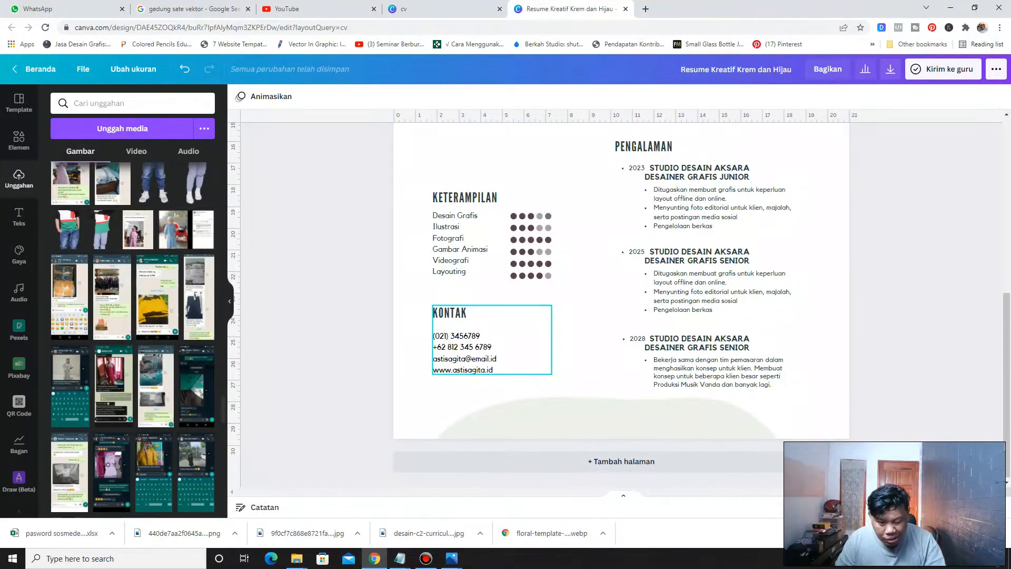
{"action": "scroll", "coordinate": [490, 337], "scroll_direction": "up", "scroll_amount": 2}
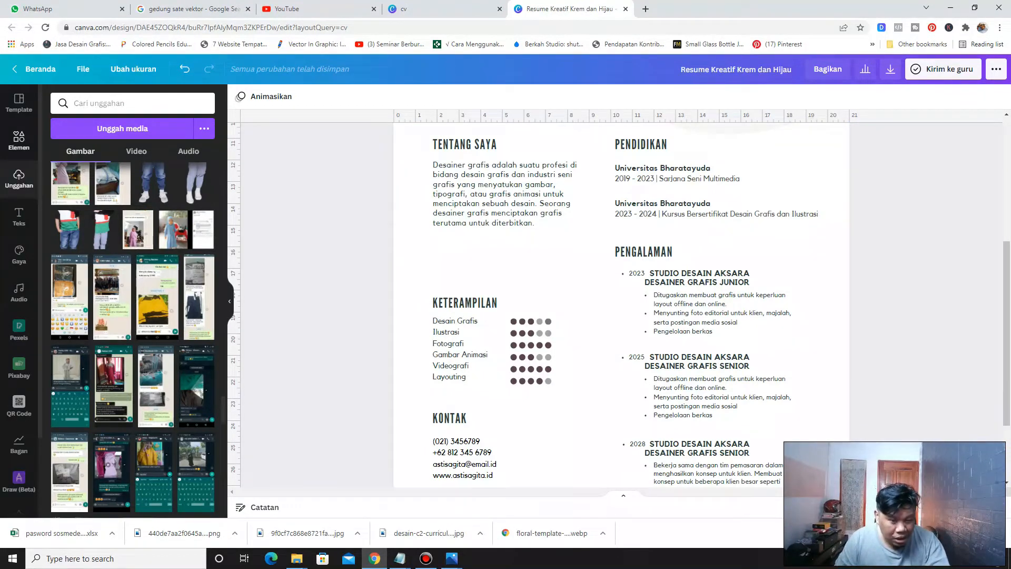
{"action": "left_click", "coordinate": [18, 140]}
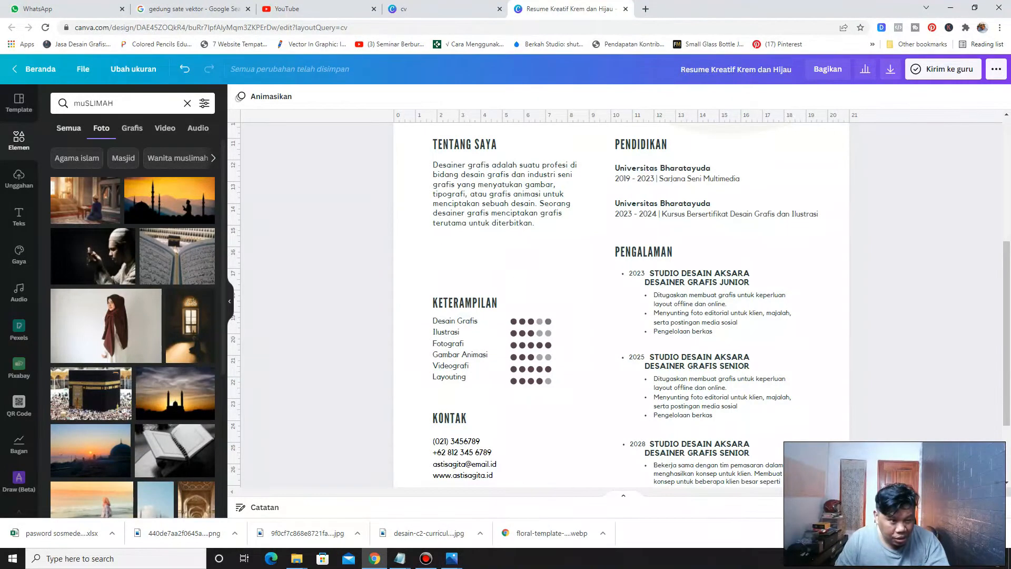
{"action": "left_click", "coordinate": [69, 128]}
{"action": "double_click", "coordinate": [100, 103]}
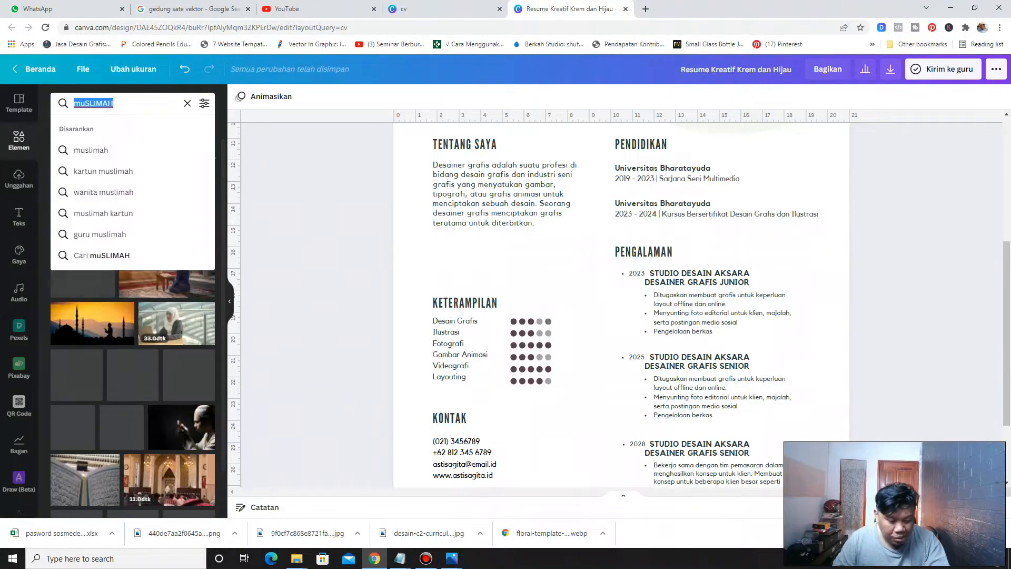
{"action": "type", "text": "SO"}
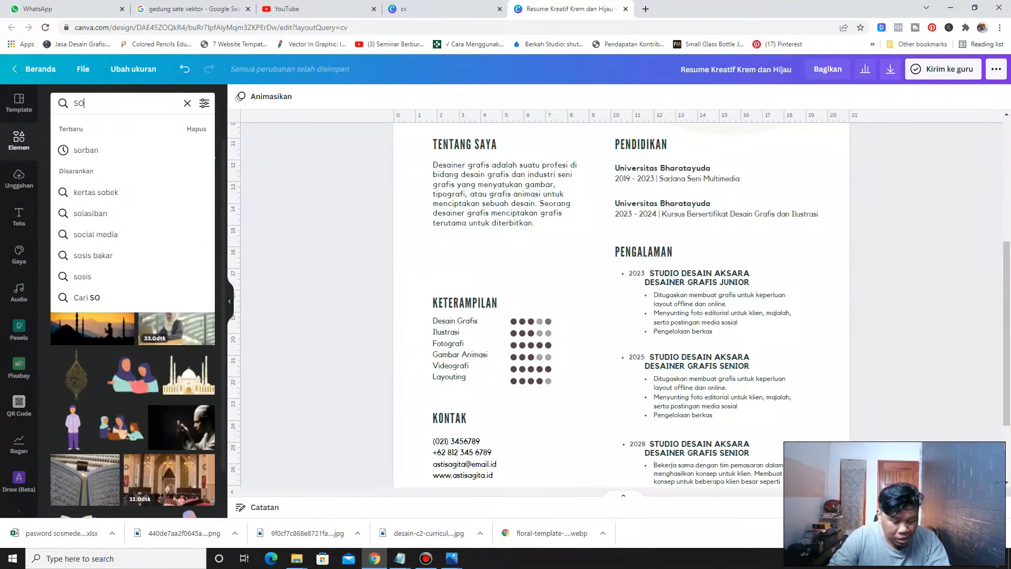
{"action": "key", "text": "BackSpace"}
{"action": "key", "text": "BackSpace"}
{"action": "type", "text": "sosial"}
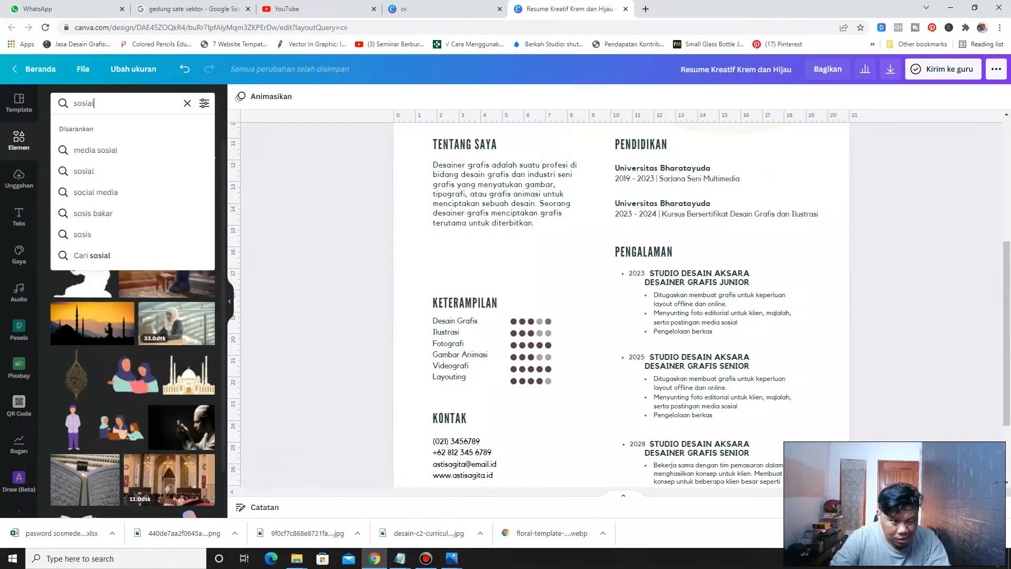
{"action": "type", "text": " media"}
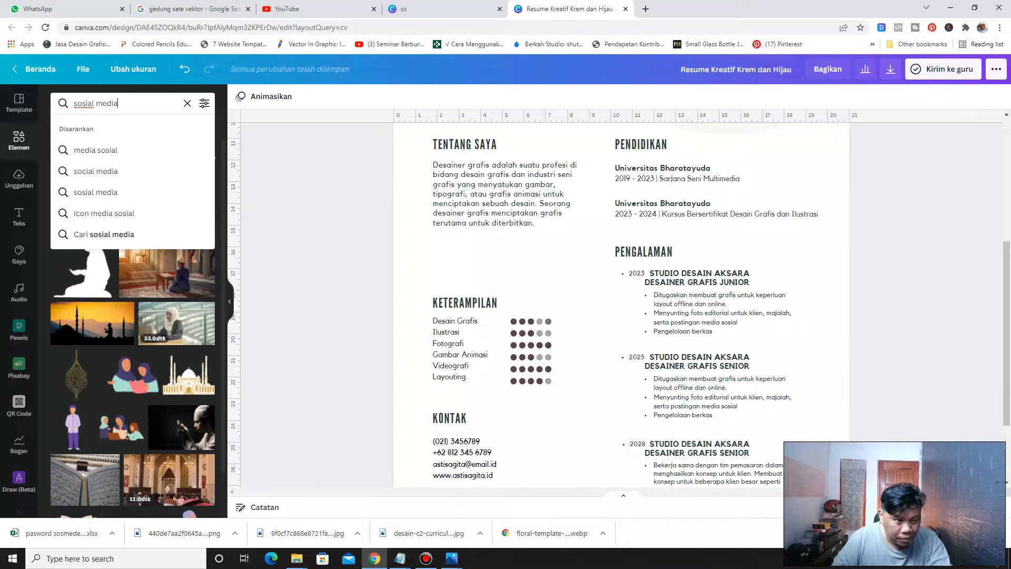
{"action": "left_click", "coordinate": [84, 151]}
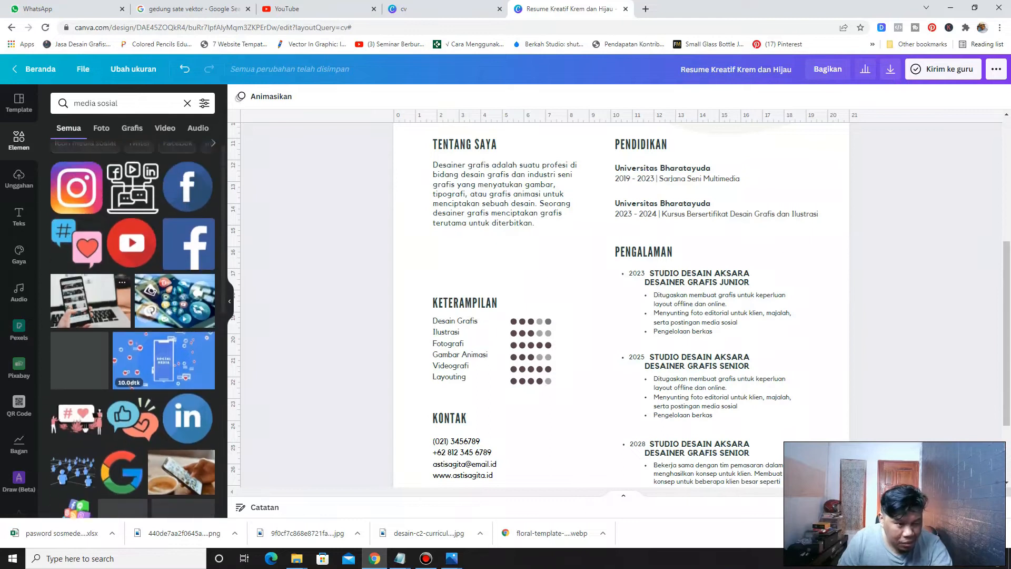
{"action": "left_click", "coordinate": [133, 128]}
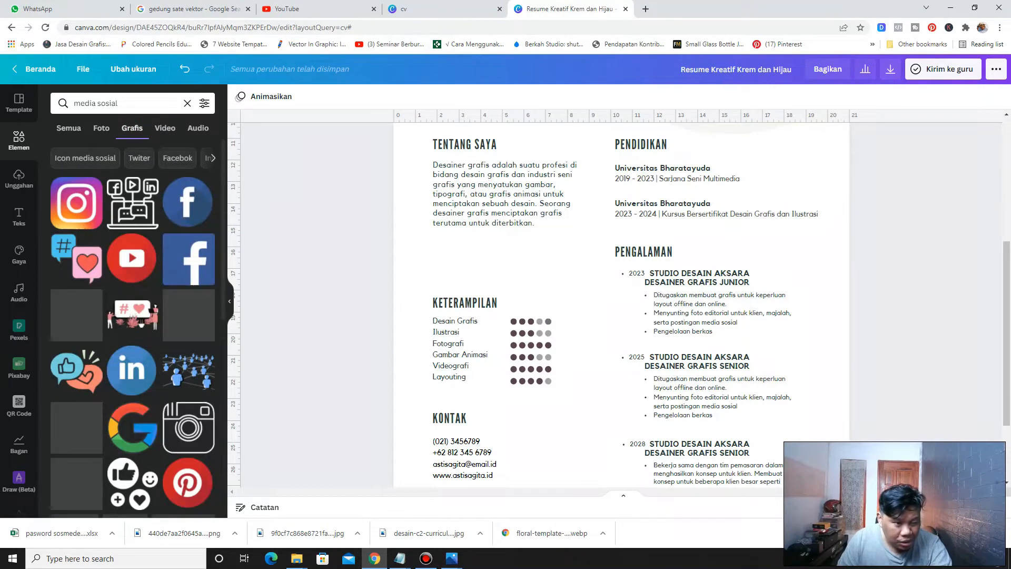
Add an outline Instagram icon from the social media graphics, shrink it and place it below the Tentang Saya text
{"action": "scroll", "coordinate": [133, 317], "scroll_direction": "down", "scroll_amount": 6}
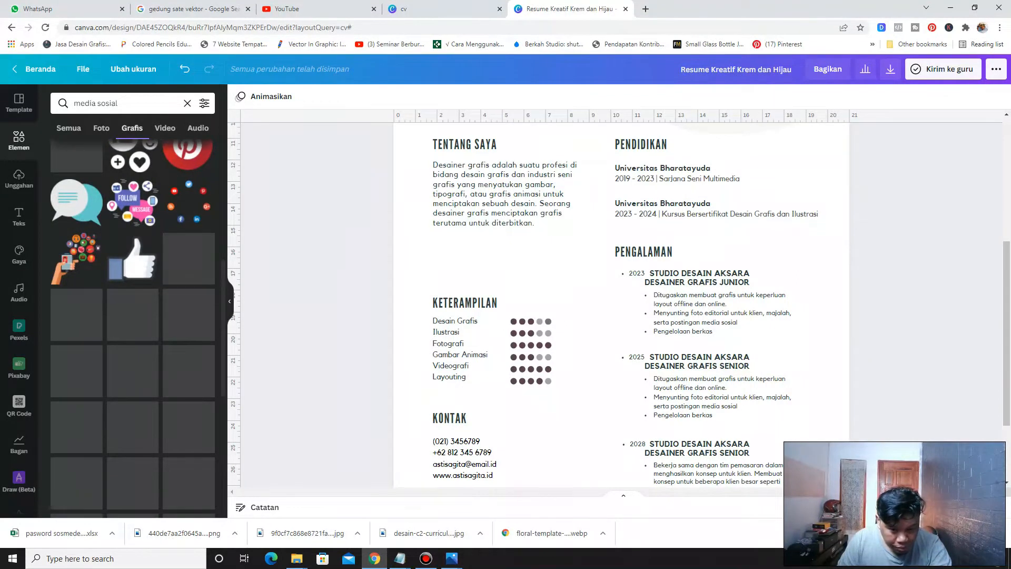
{"action": "scroll", "coordinate": [133, 327], "scroll_direction": "up", "scroll_amount": 6}
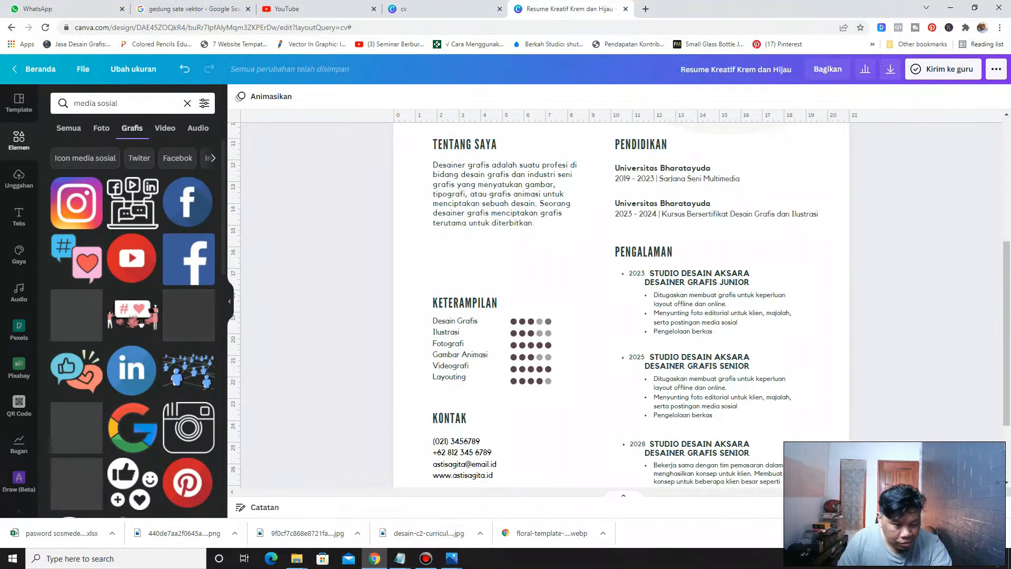
{"action": "scroll", "coordinate": [188, 321], "scroll_direction": "down", "scroll_amount": 2}
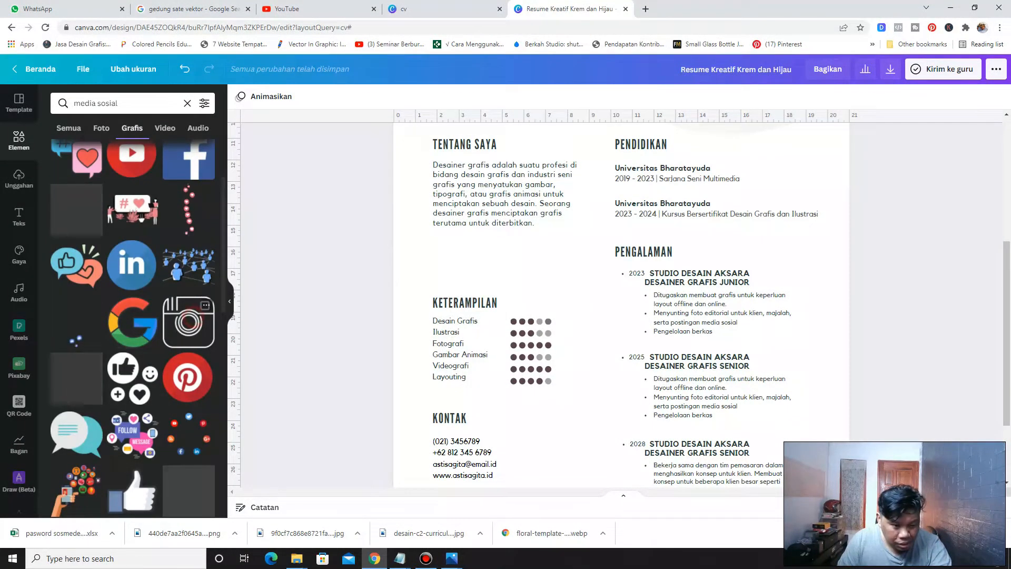
{"action": "left_click", "coordinate": [188, 323]}
{"action": "left_click_drag", "start_coordinate": [712, 130], "coordinate": [579, 263]}
{"action": "left_click_drag", "start_coordinate": [580, 315], "coordinate": [441, 261]}
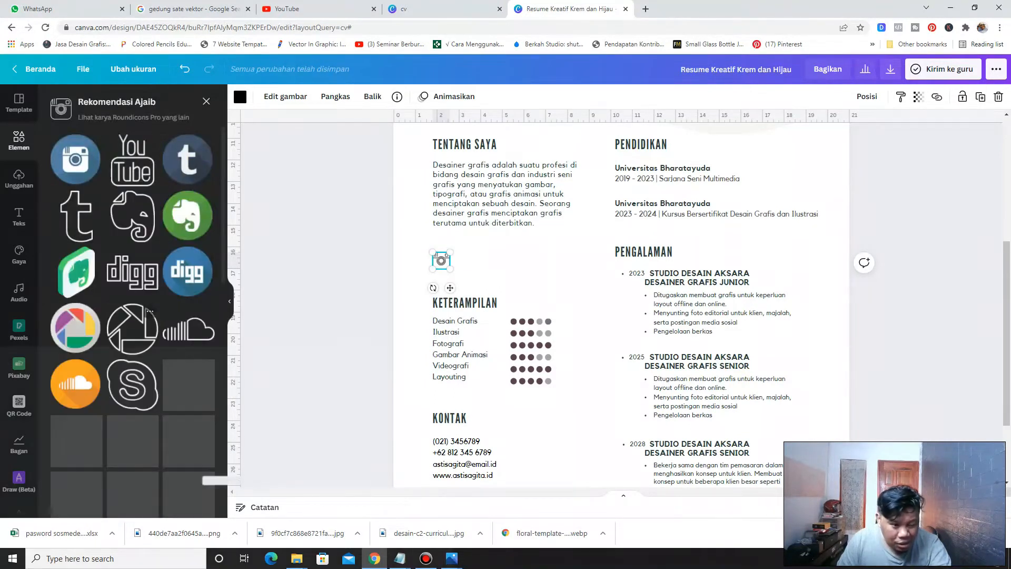
Add an outline Facebook icon, shrink it and place it beside the Instagram icon
{"action": "left_click", "coordinate": [330, 266]}
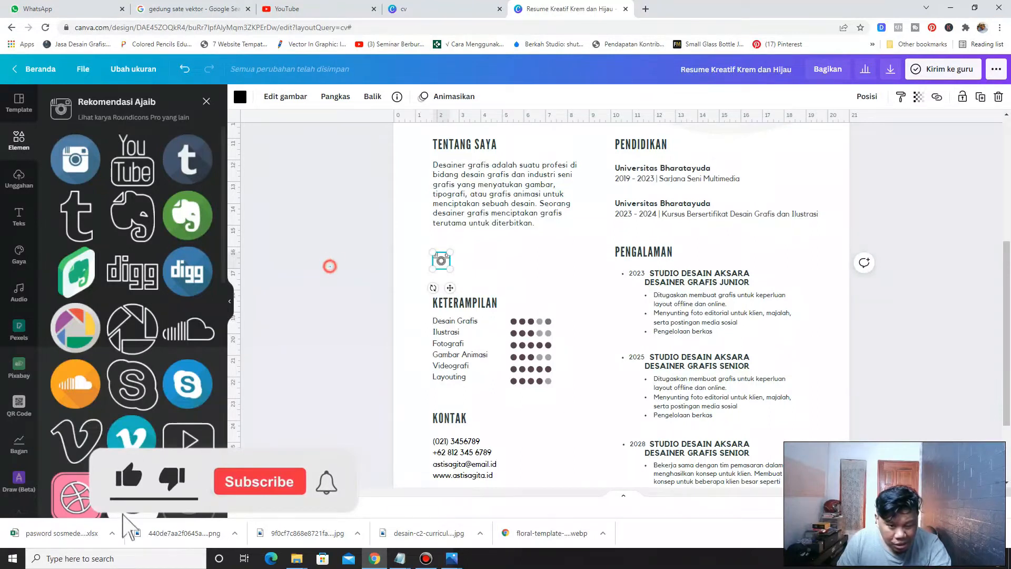
{"action": "scroll", "coordinate": [131, 316], "scroll_direction": "down", "scroll_amount": 3}
{"action": "scroll", "coordinate": [132, 316], "scroll_direction": "down", "scroll_amount": 3}
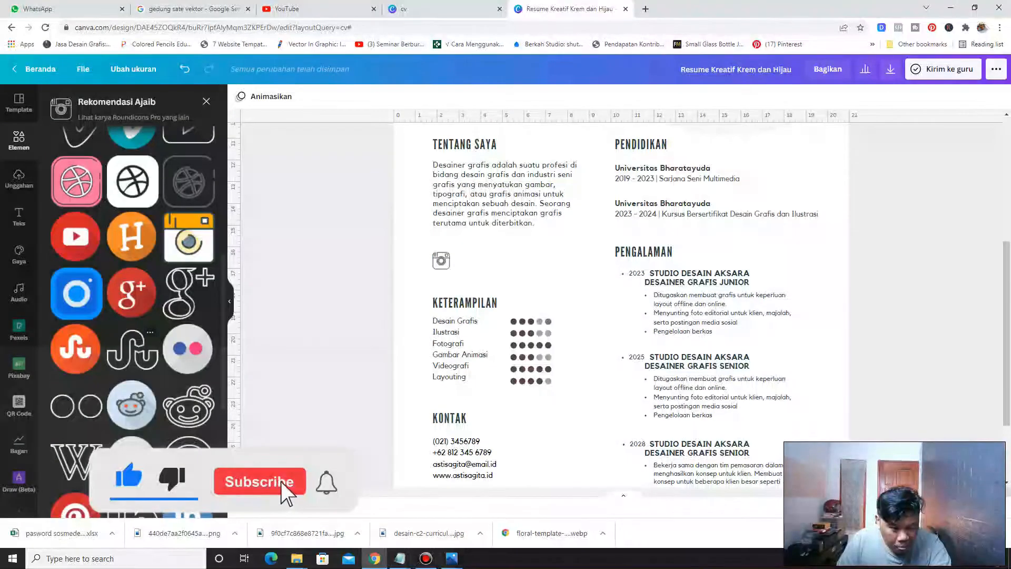
{"action": "scroll", "coordinate": [132, 316], "scroll_direction": "down", "scroll_amount": 3}
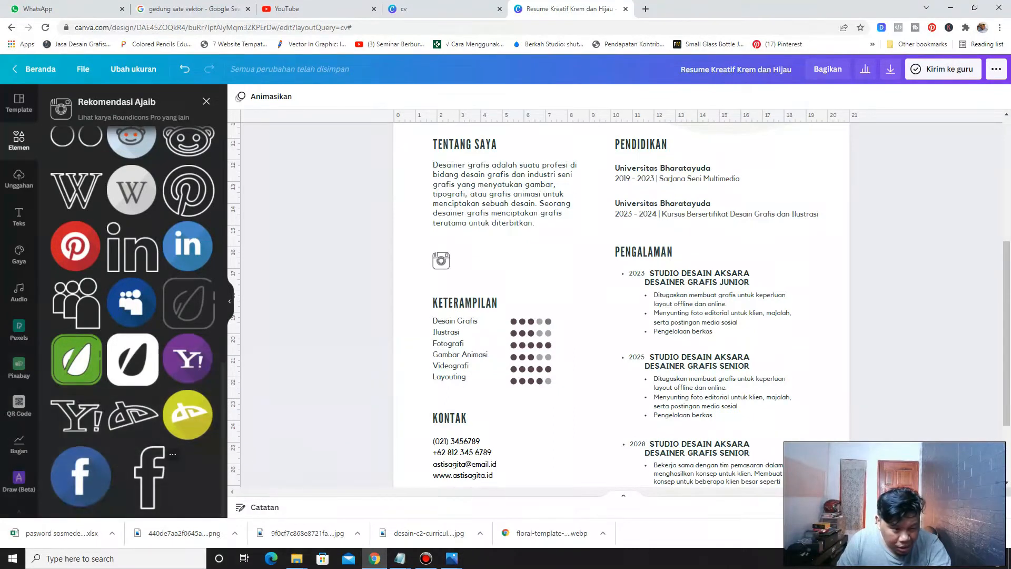
{"action": "left_click", "coordinate": [151, 473]}
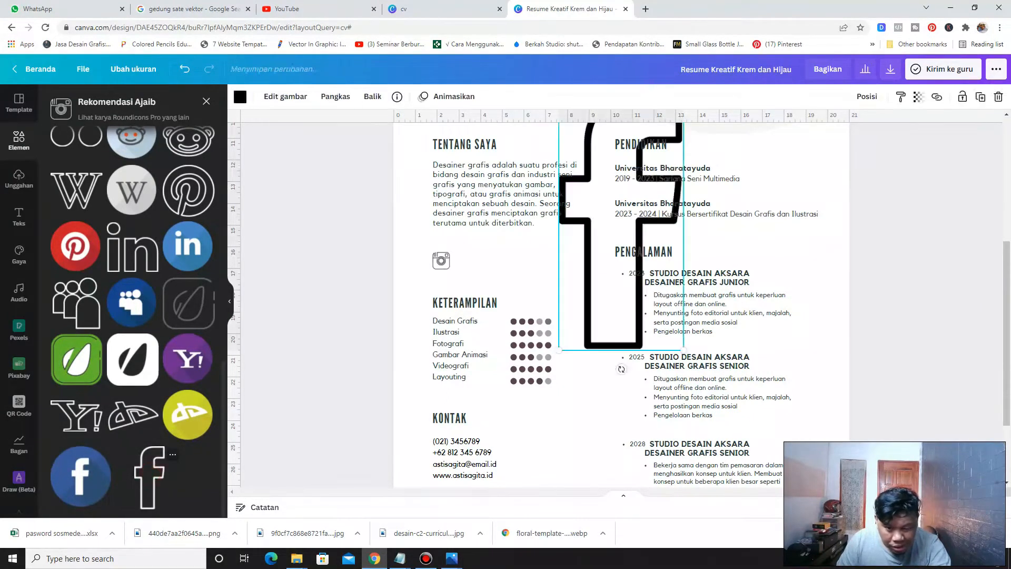
{"action": "left_click_drag", "start_coordinate": [559, 349], "coordinate": [488, 260]}
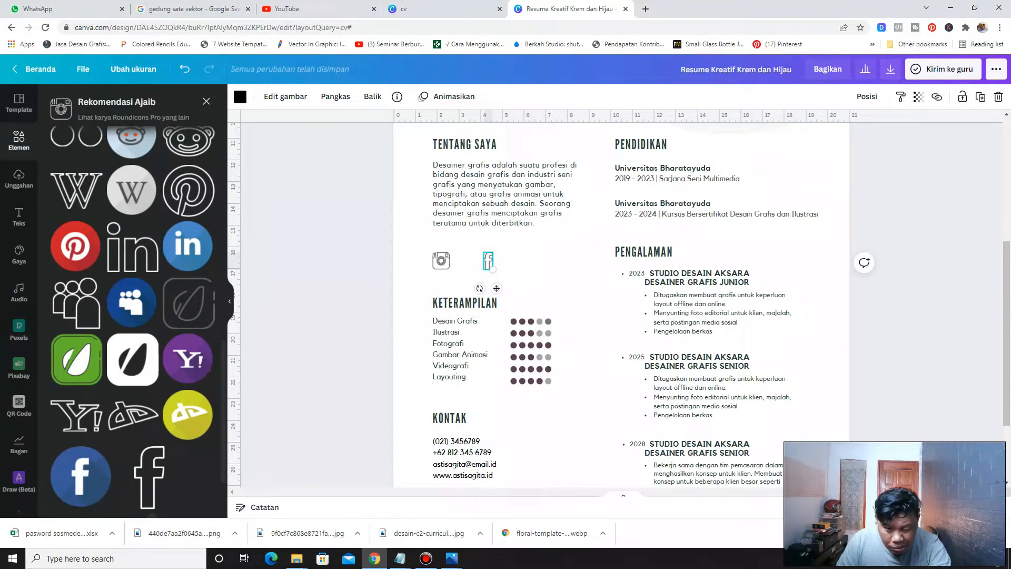
Browse the icon set, add an outline LinkedIn icon, shrink it and place it beside the Facebook icon
{"action": "scroll", "coordinate": [132, 322], "scroll_direction": "up", "scroll_amount": 6}
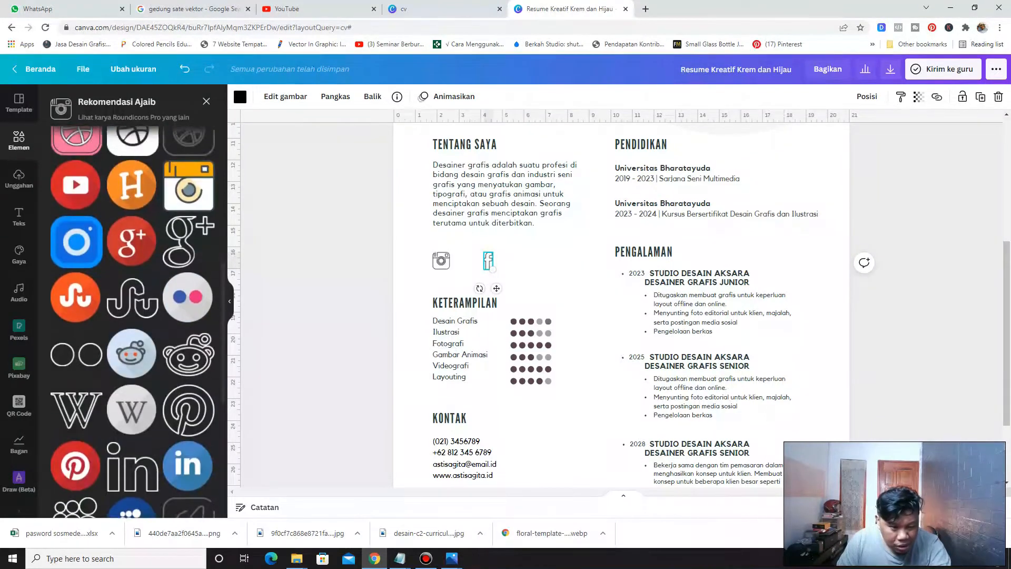
{"action": "scroll", "coordinate": [133, 321], "scroll_direction": "up", "scroll_amount": 2}
{"action": "scroll", "coordinate": [188, 382], "scroll_direction": "up", "scroll_amount": 2}
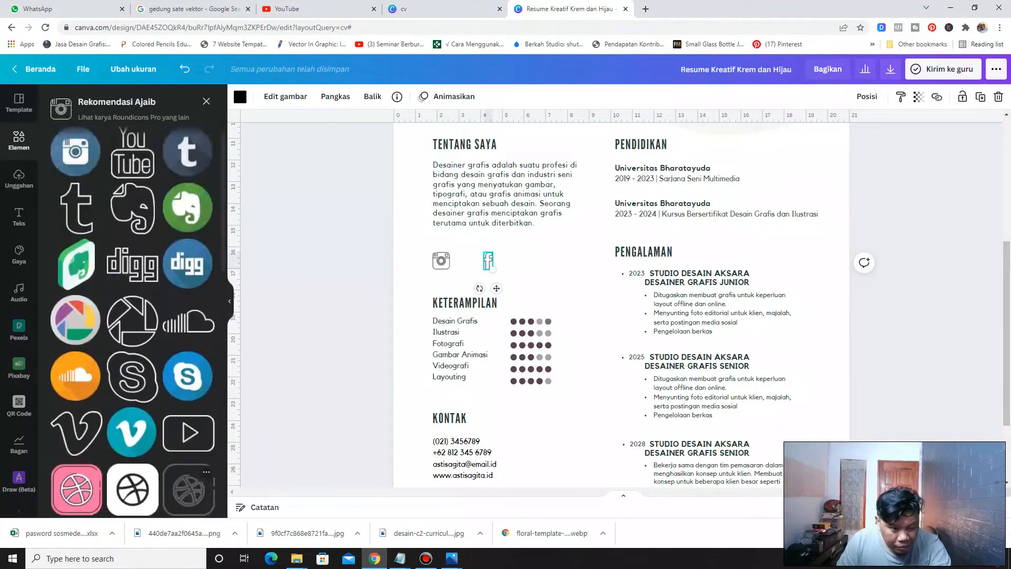
{"action": "scroll", "coordinate": [189, 382], "scroll_direction": "down", "scroll_amount": 1}
{"action": "scroll", "coordinate": [189, 432], "scroll_direction": "up", "scroll_amount": 1}
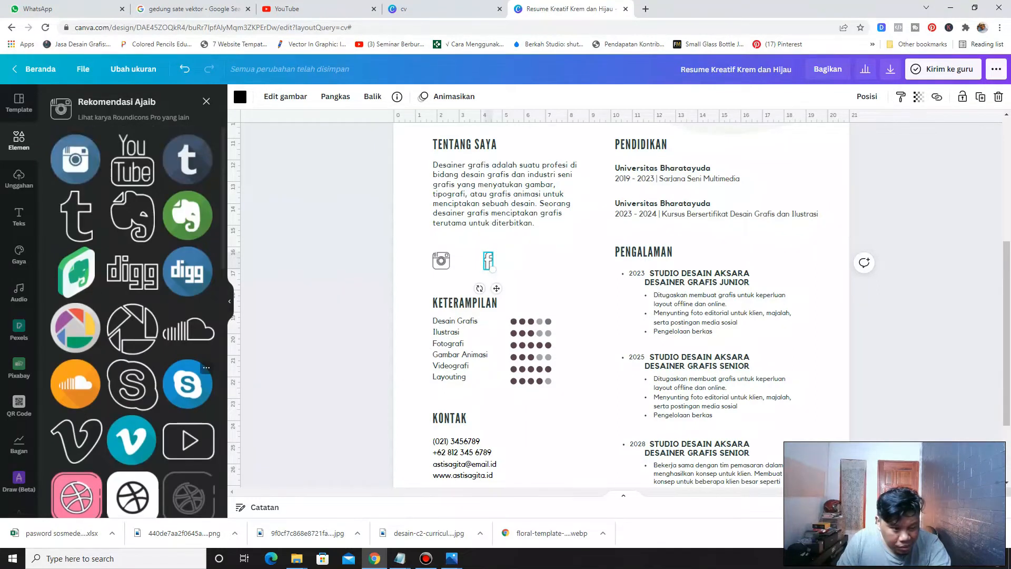
{"action": "scroll", "coordinate": [189, 382], "scroll_direction": "down", "scroll_amount": 8}
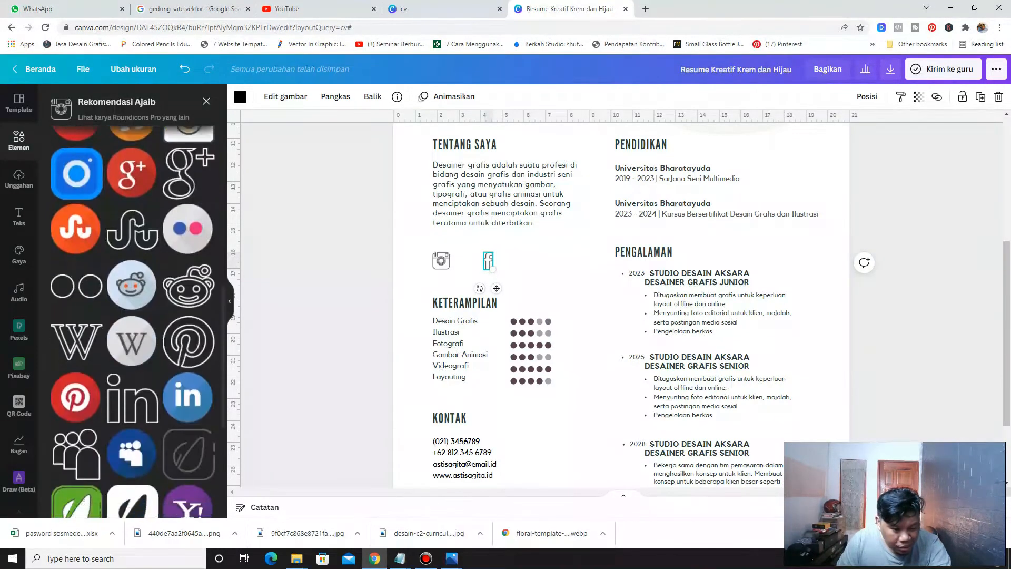
{"action": "scroll", "coordinate": [132, 321], "scroll_direction": "down", "scroll_amount": 2}
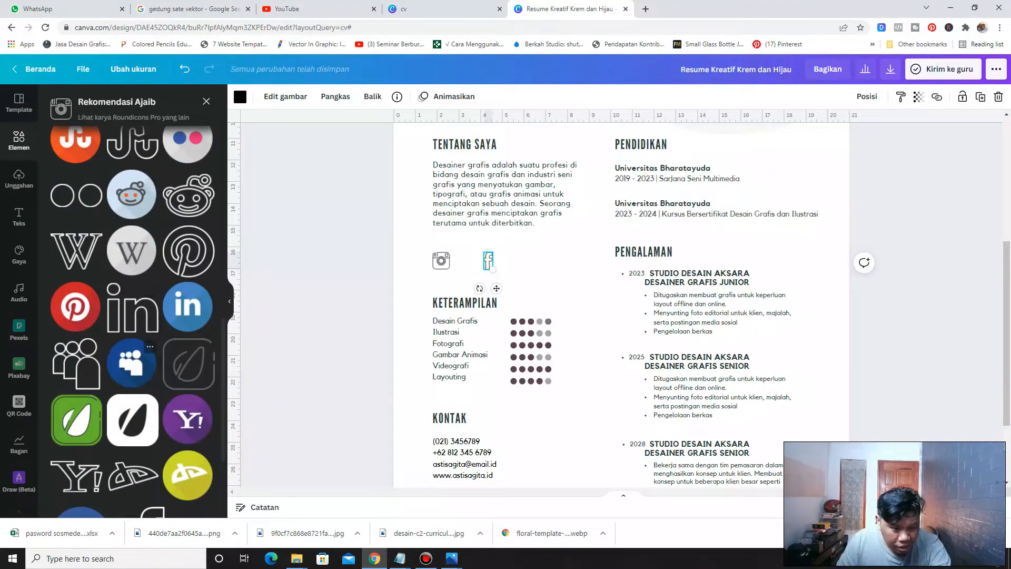
{"action": "scroll", "coordinate": [132, 305], "scroll_direction": "down", "scroll_amount": 3}
{"action": "scroll", "coordinate": [132, 210], "scroll_direction": "up", "scroll_amount": 10}
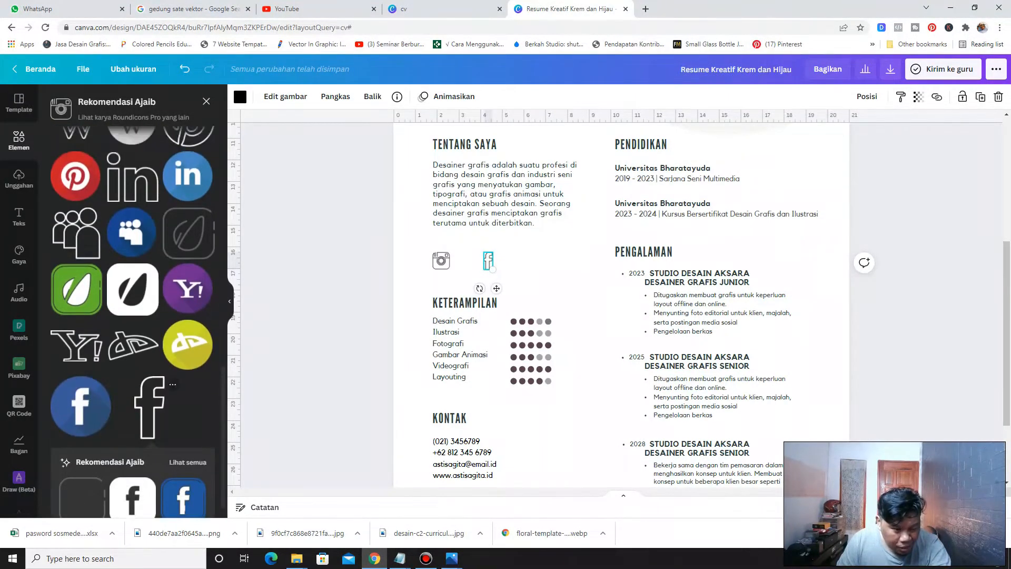
{"action": "scroll", "coordinate": [131, 263], "scroll_direction": "down", "scroll_amount": 10}
{"action": "scroll", "coordinate": [131, 316], "scroll_direction": "up", "scroll_amount": 1}
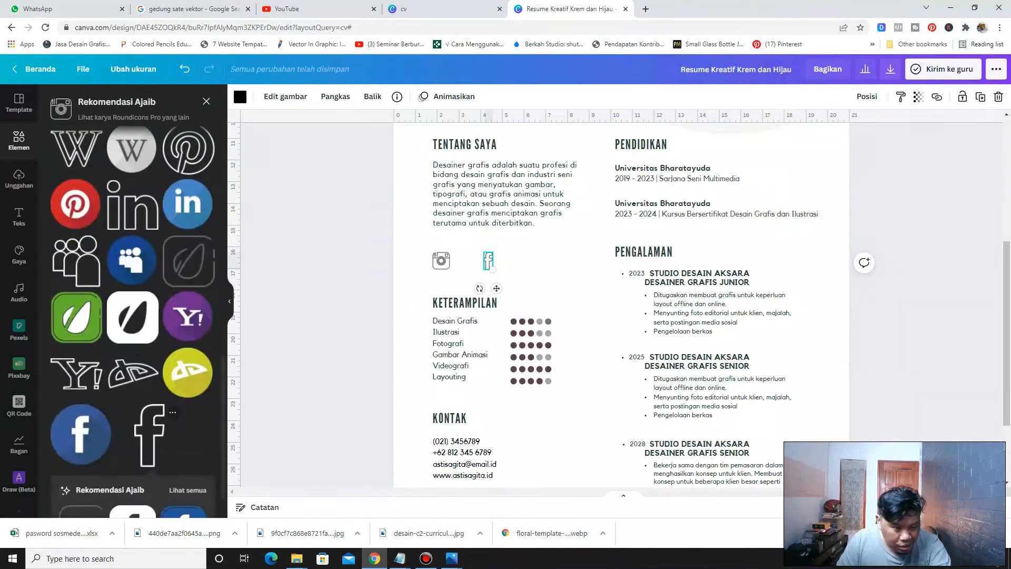
{"action": "left_click", "coordinate": [131, 221]}
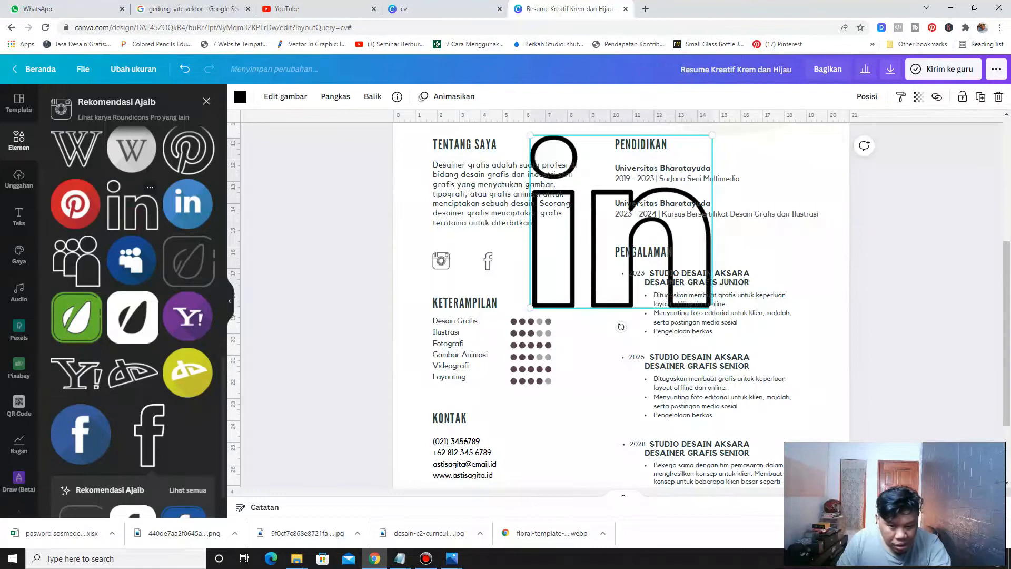
{"action": "left_click_drag", "start_coordinate": [712, 136], "coordinate": [552, 288]}
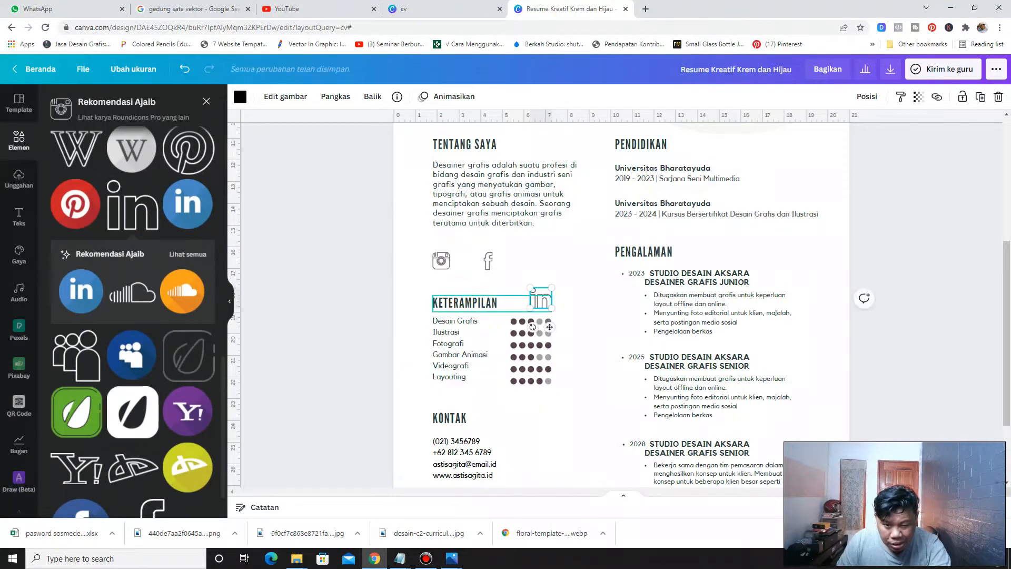
{"action": "left_click_drag", "start_coordinate": [543, 293], "coordinate": [528, 259]}
{"action": "scroll", "coordinate": [526, 306], "scroll_direction": "up", "scroll_amount": 5}
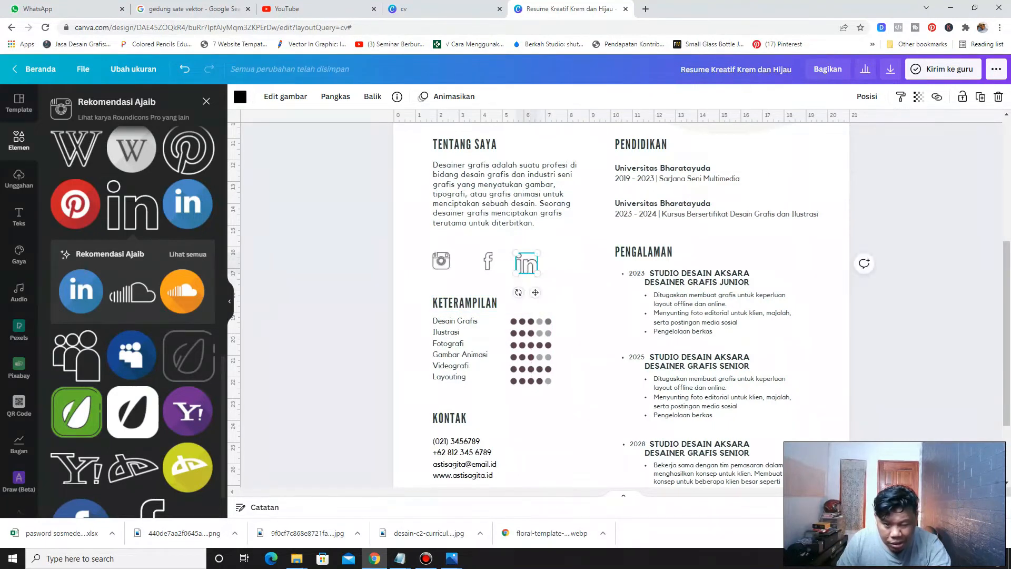
{"action": "scroll", "coordinate": [622, 303], "scroll_direction": "down", "scroll_amount": 3}
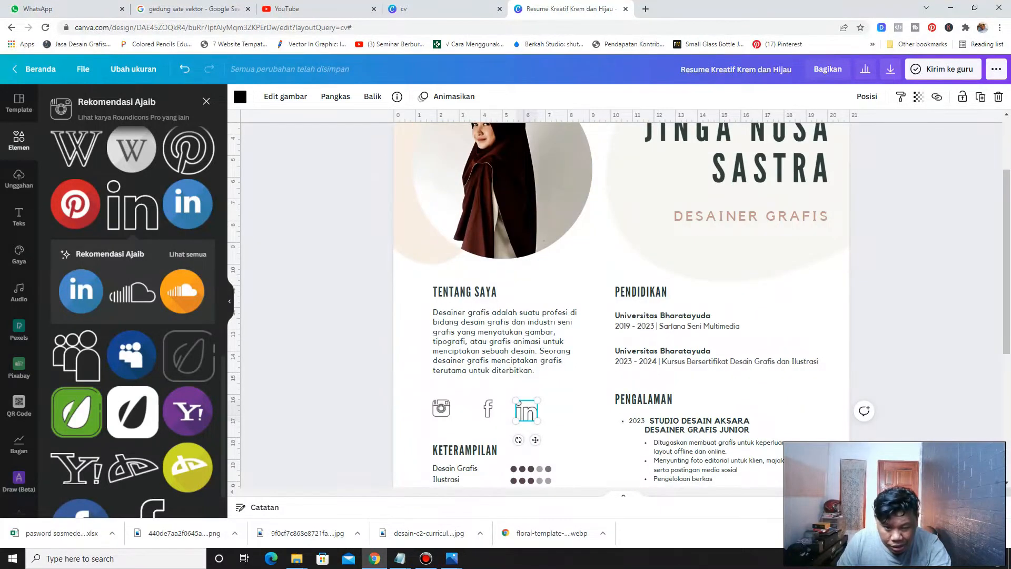
{"action": "scroll", "coordinate": [505, 227], "scroll_direction": "down", "scroll_amount": 2}
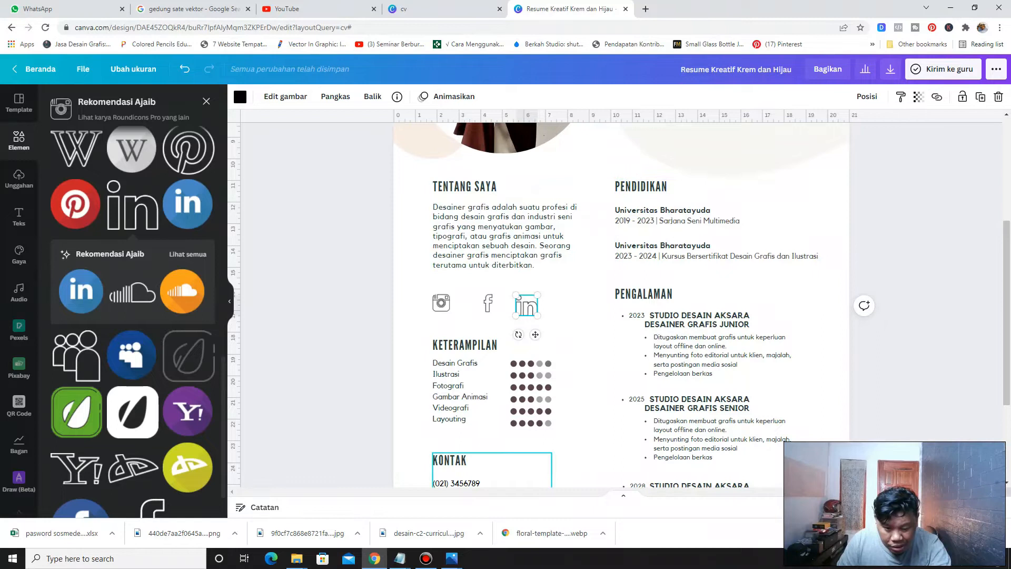
{"action": "scroll", "coordinate": [622, 303], "scroll_direction": "up", "scroll_amount": 5}
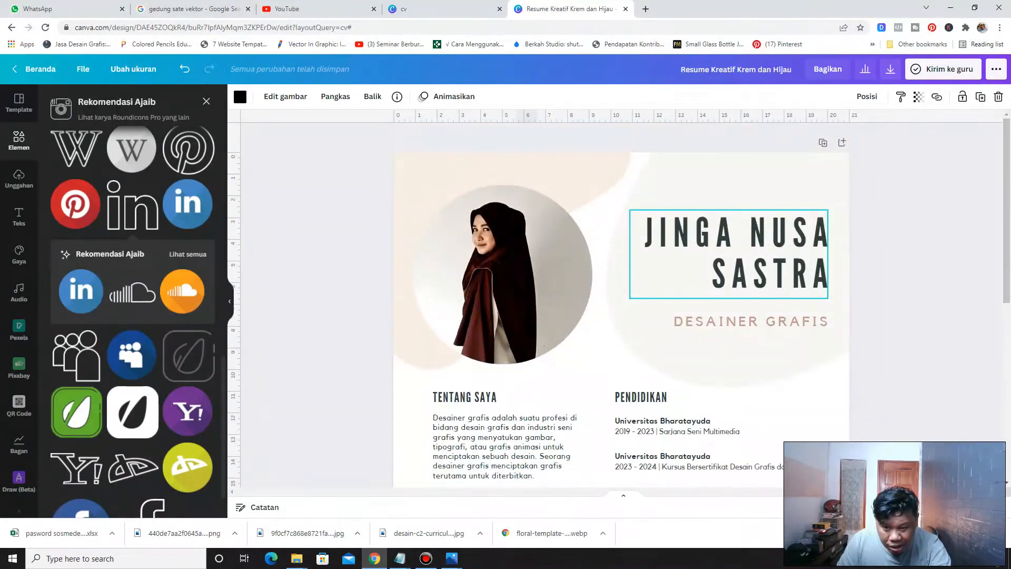
{"action": "left_click", "coordinate": [701, 228]}
{"action": "right_click", "coordinate": [700, 229]}
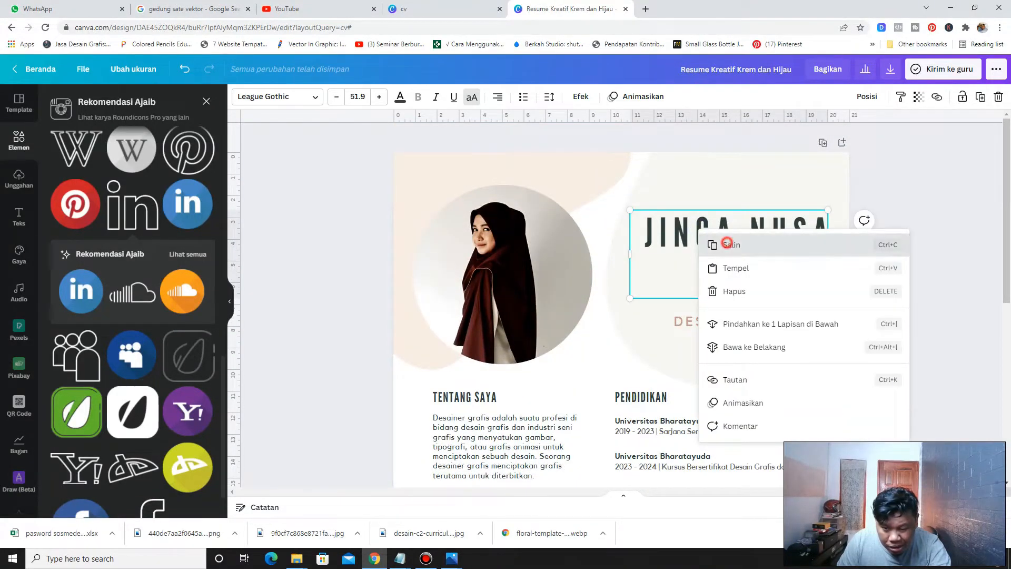
{"action": "left_click", "coordinate": [723, 242]}
{"action": "scroll", "coordinate": [622, 303], "scroll_direction": "down", "scroll_amount": 2}
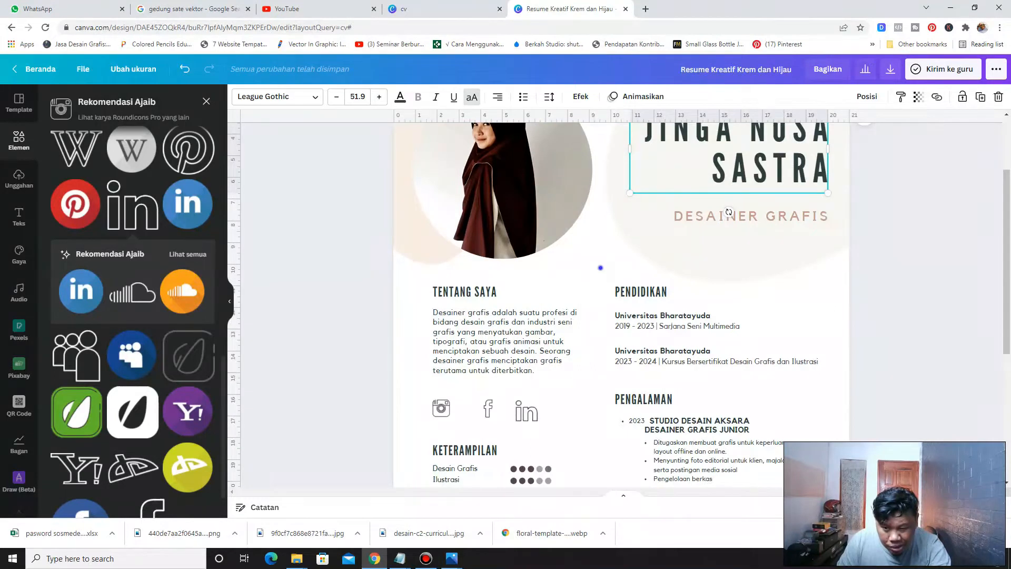
{"action": "right_click", "coordinate": [601, 267]}
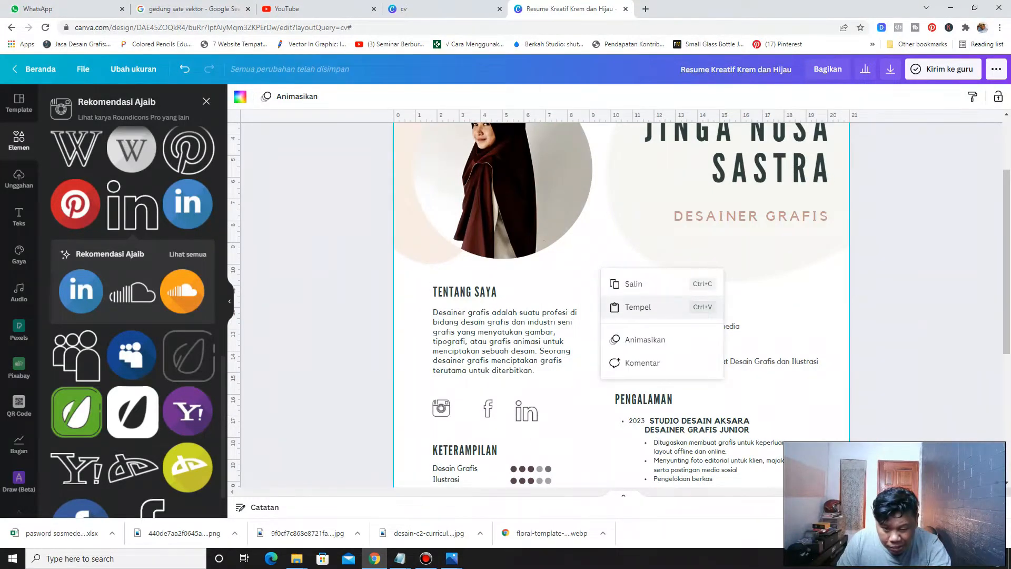
{"action": "left_click", "coordinate": [638, 307]}
Shrink the pasted name into a small label beside the Instagram icon, moving the LinkedIn and Facebook icons aside
{"action": "left_click_drag", "start_coordinate": [740, 160], "coordinate": [622, 331]}
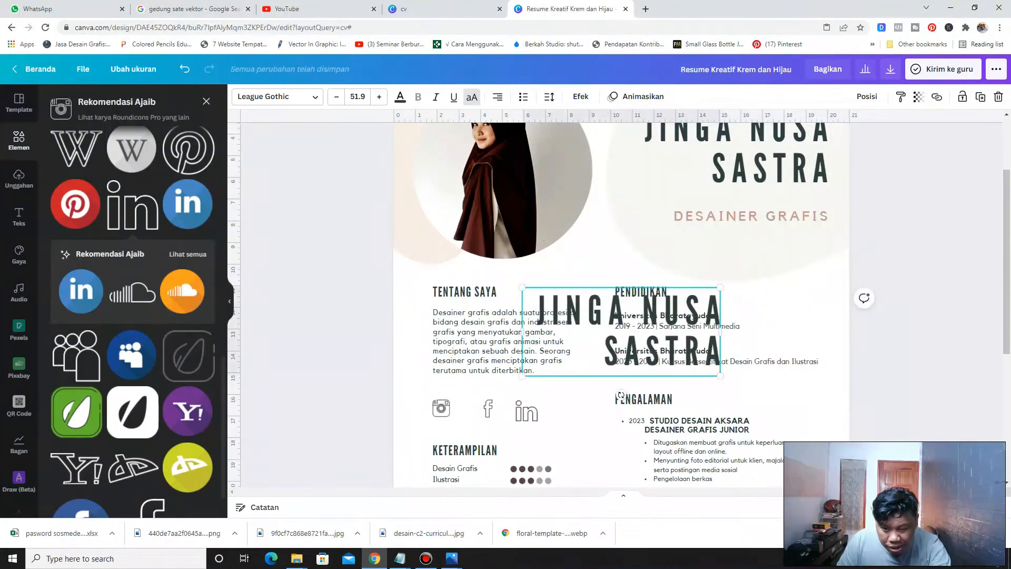
{"action": "left_click_drag", "start_coordinate": [721, 376], "coordinate": [582, 380]}
{"action": "left_click_drag", "start_coordinate": [488, 409], "coordinate": [579, 412]}
{"action": "mouse_move", "coordinate": [500, 391]}
{"action": "left_mouse_down"}
{"action": "mouse_move", "coordinate": [499, 405]}
{"action": "mouse_move", "coordinate": [501, 390]}
{"action": "left_mouse_up"}
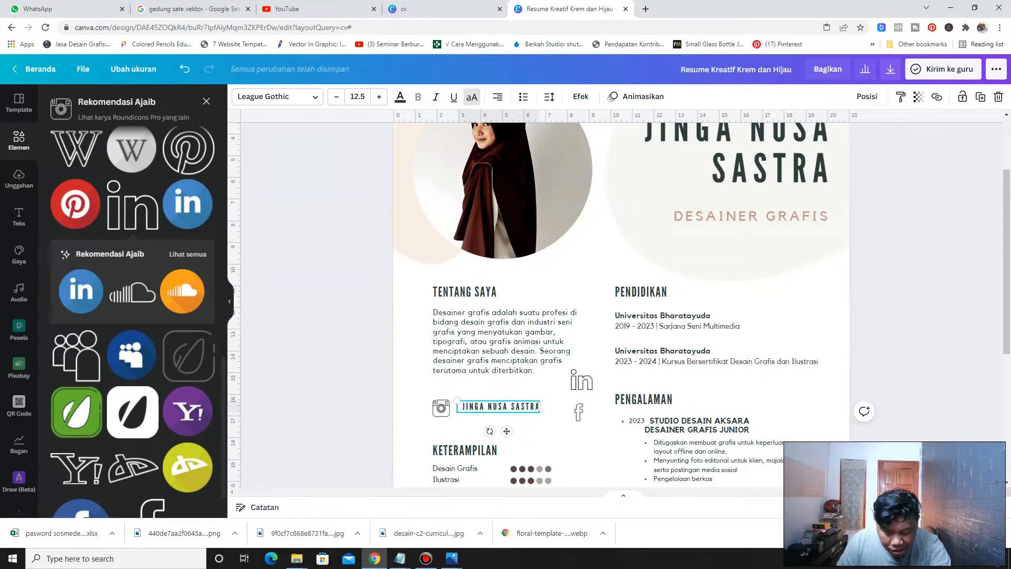
{"action": "left_click_drag", "start_coordinate": [441, 407], "coordinate": [498, 397]}
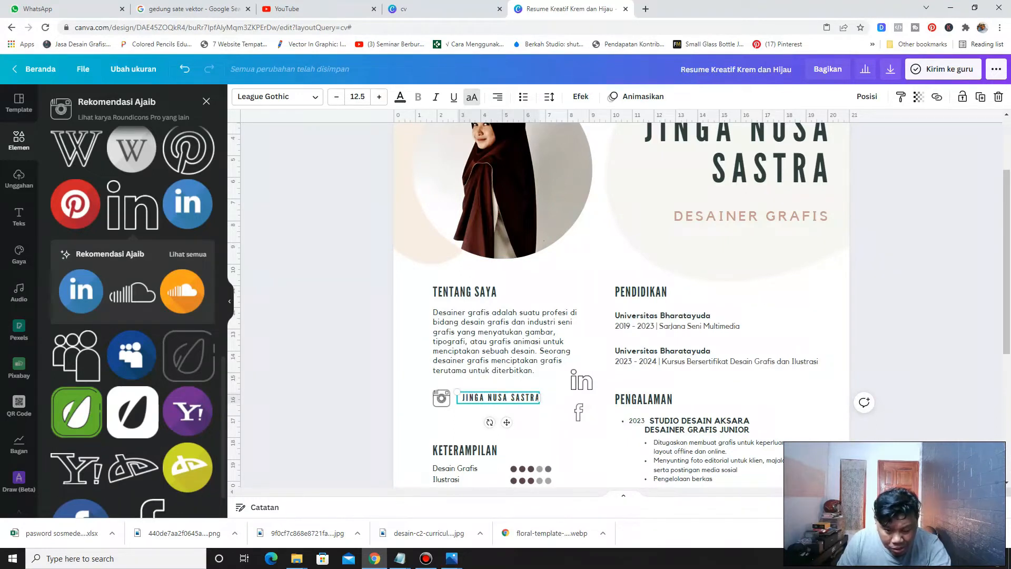
Toggle the letter-case setting on the pasted name label's text
{"action": "left_click", "coordinate": [472, 97]}
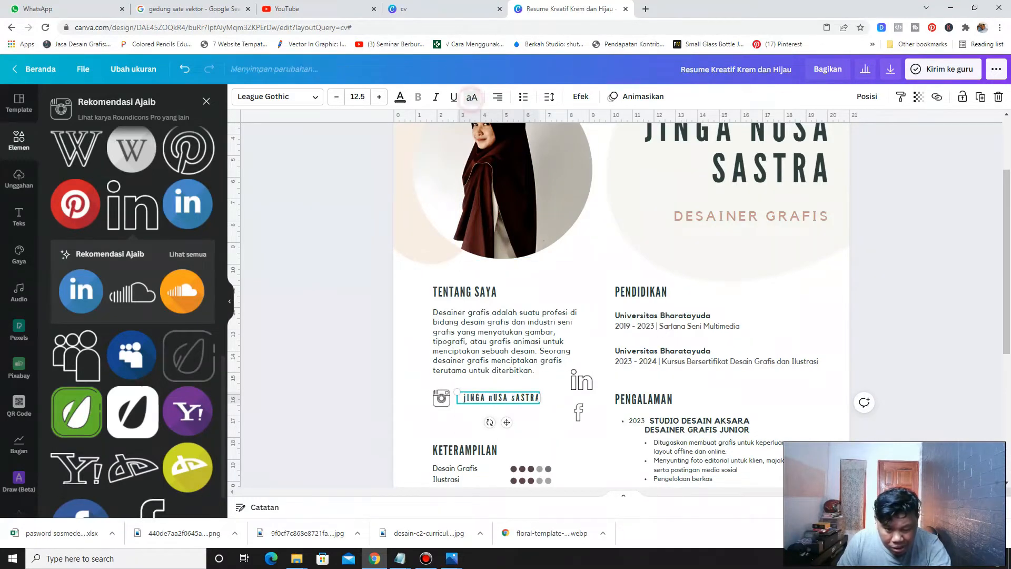
{"action": "left_click", "coordinate": [472, 97]}
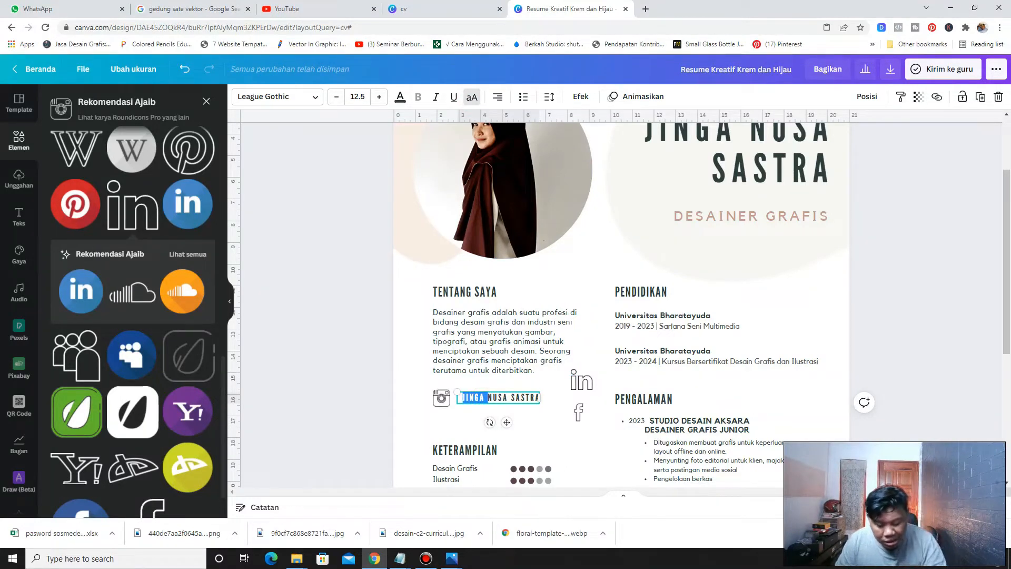
{"action": "left_click_drag", "start_coordinate": [458, 398], "coordinate": [539, 399]}
{"action": "left_click", "coordinate": [472, 97]}
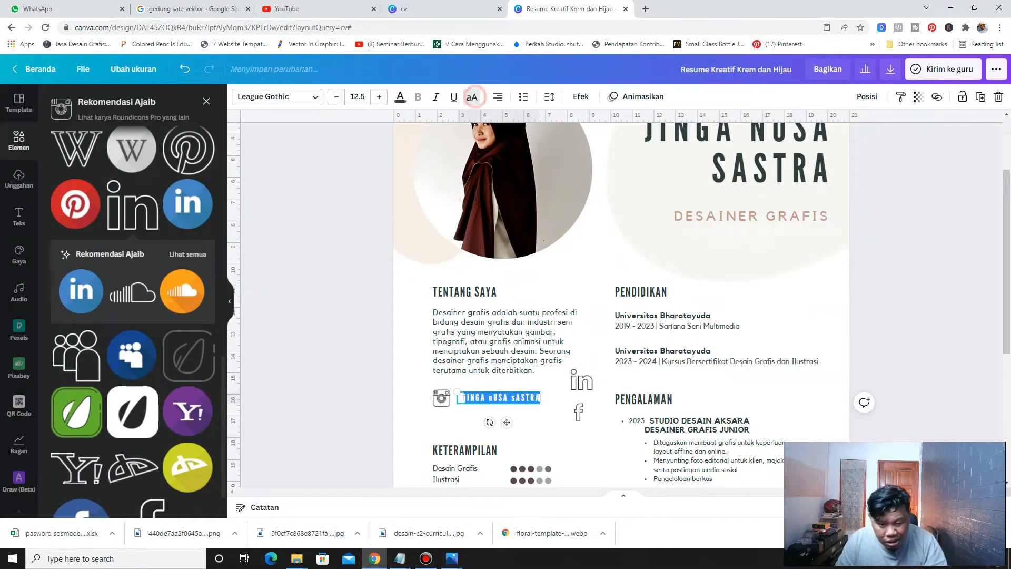
{"action": "left_click", "coordinate": [355, 396]}
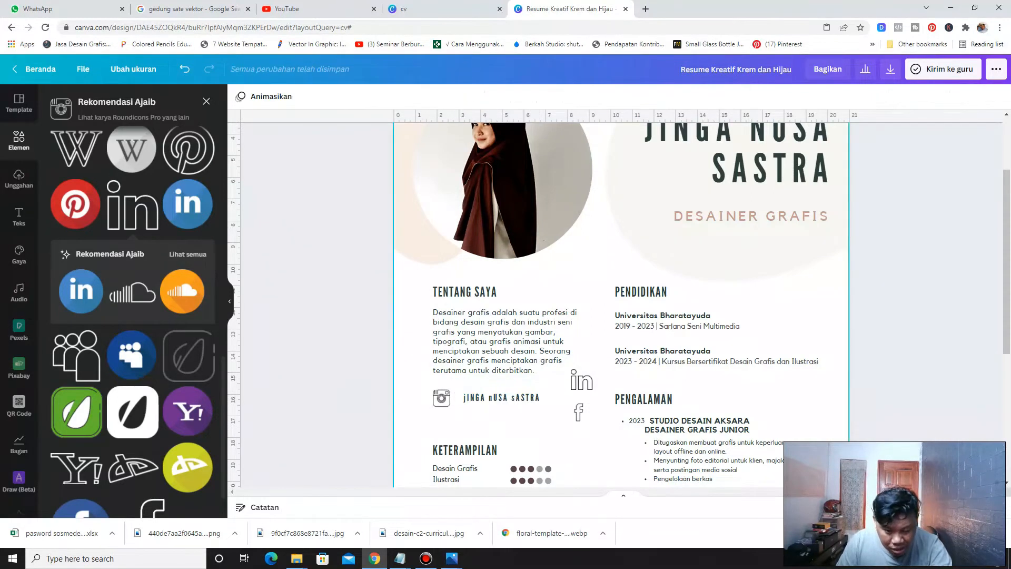
{"action": "left_click", "coordinate": [517, 398]}
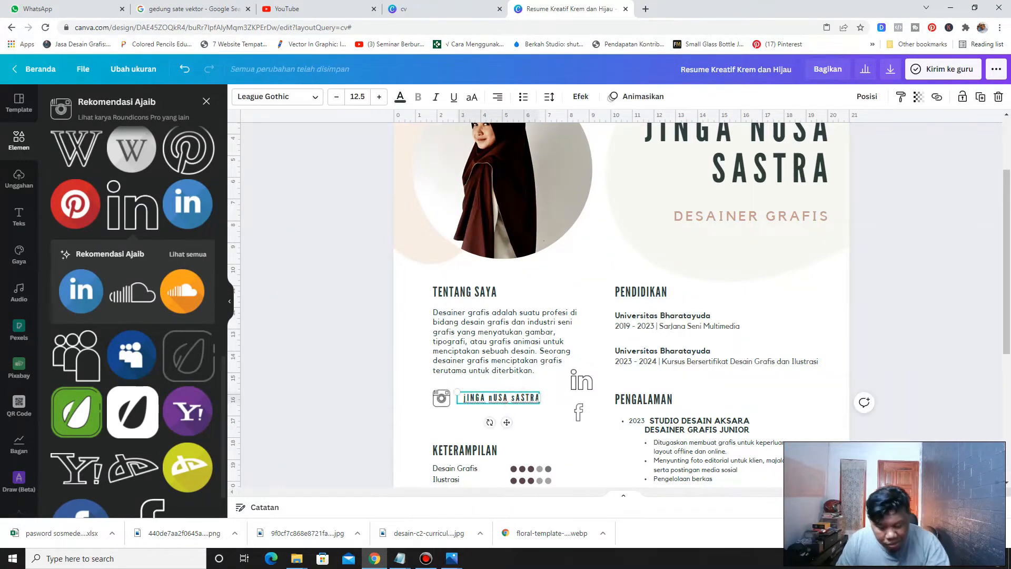
{"action": "key", "text": "ctrl+a"}
{"action": "left_click", "coordinate": [472, 96]}
{"action": "left_click", "coordinate": [472, 97]}
{"action": "left_click", "coordinate": [472, 96]}
{"action": "left_click", "coordinate": [472, 96]}
{"action": "left_click", "coordinate": [472, 97]}
{"action": "left_click", "coordinate": [472, 96]}
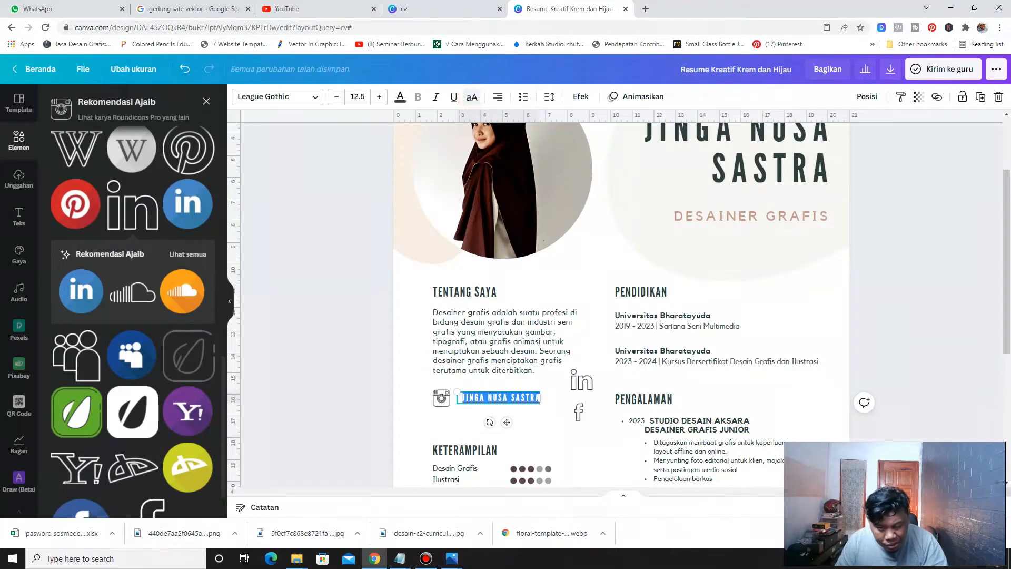
{"action": "left_click", "coordinate": [363, 404]}
{"action": "left_click", "coordinate": [488, 398]}
{"action": "key", "text": "ctrl+a"}
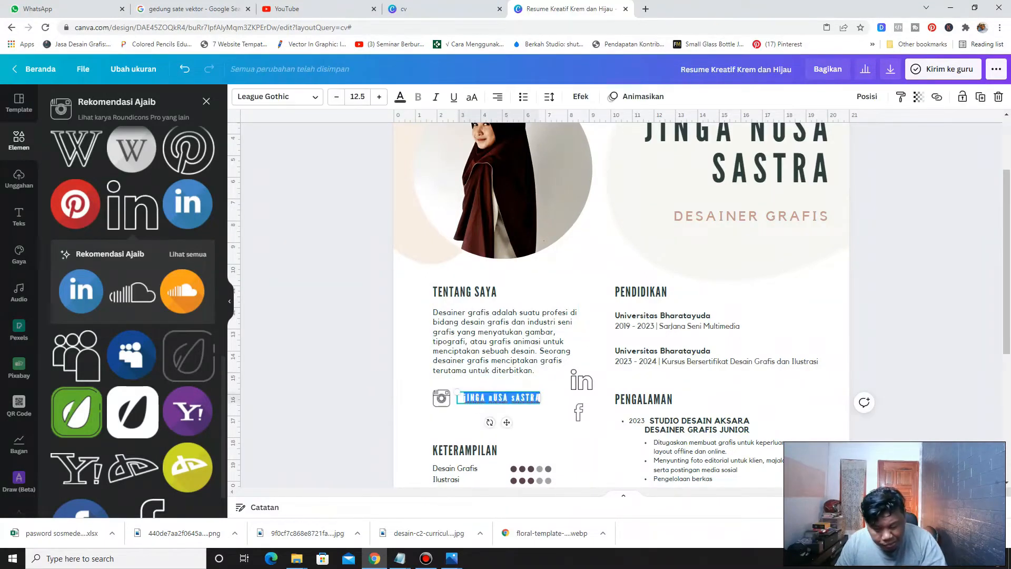
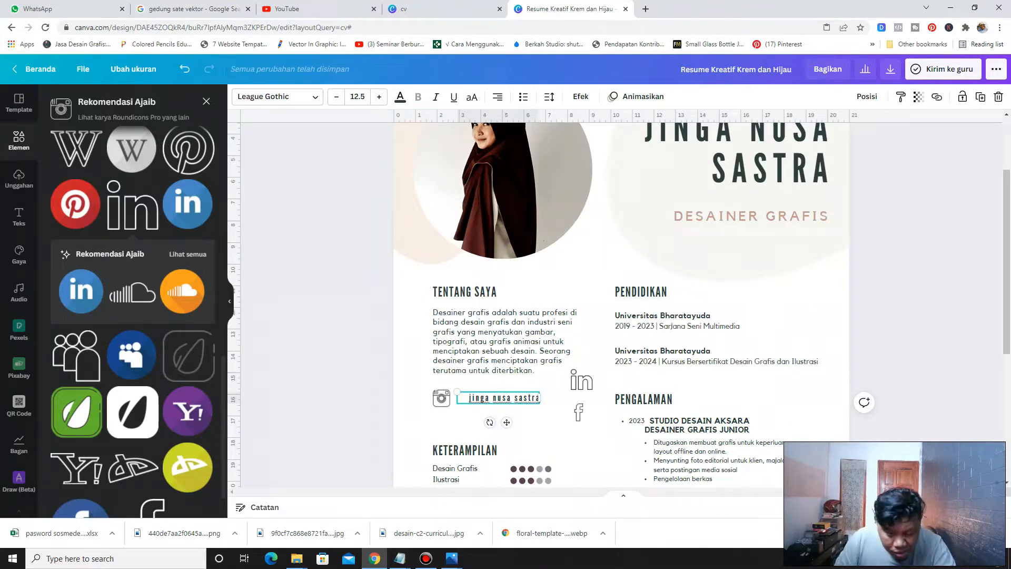
{"action": "left_click", "coordinate": [331, 377]}
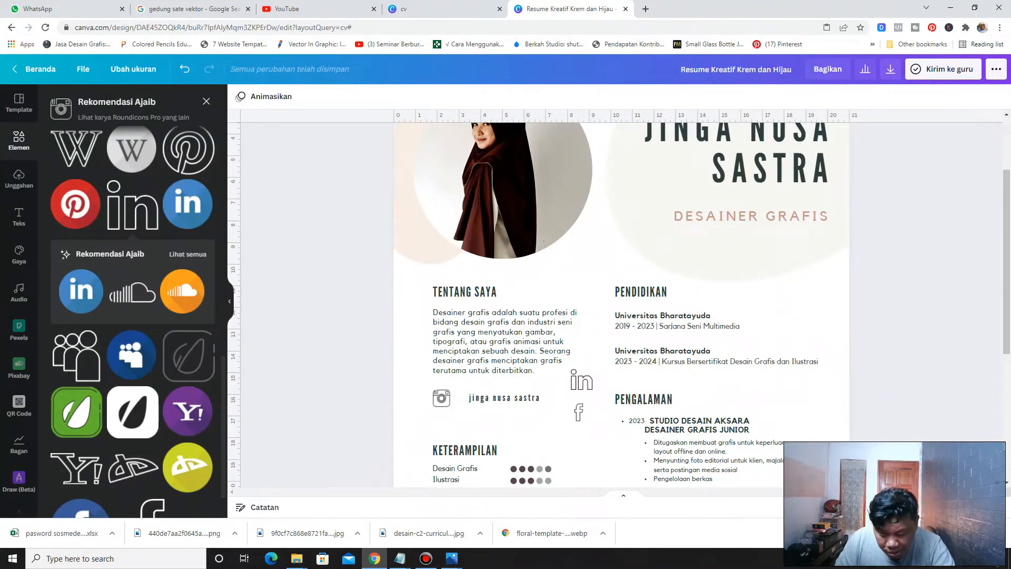
Reduce the handle label's letter spacing and move it right beside the Instagram icon
{"action": "scroll", "coordinate": [621, 302], "scroll_direction": "up", "scroll_amount": 5}
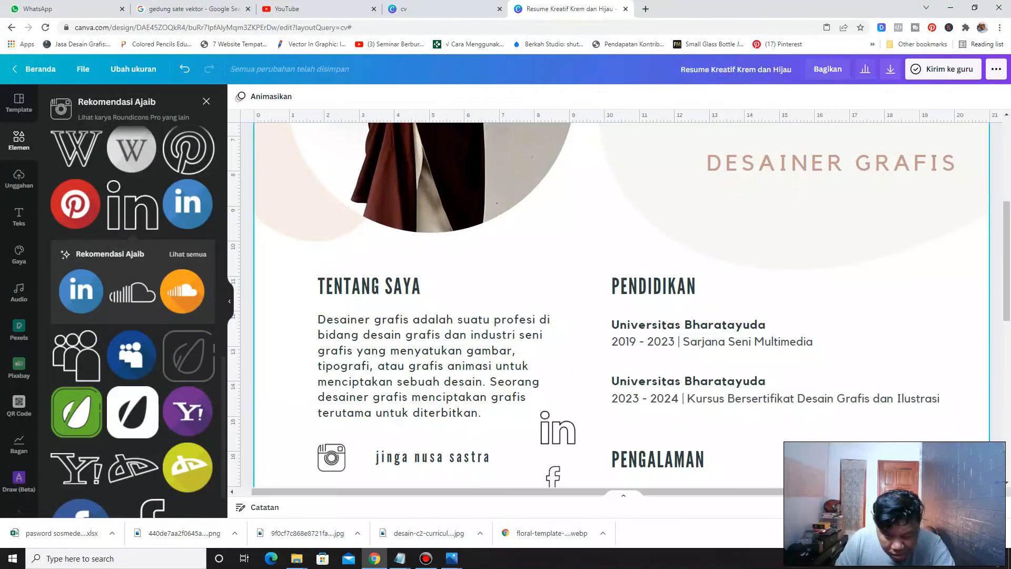
{"action": "scroll", "coordinate": [432, 353], "scroll_direction": "down", "scroll_amount": 2}
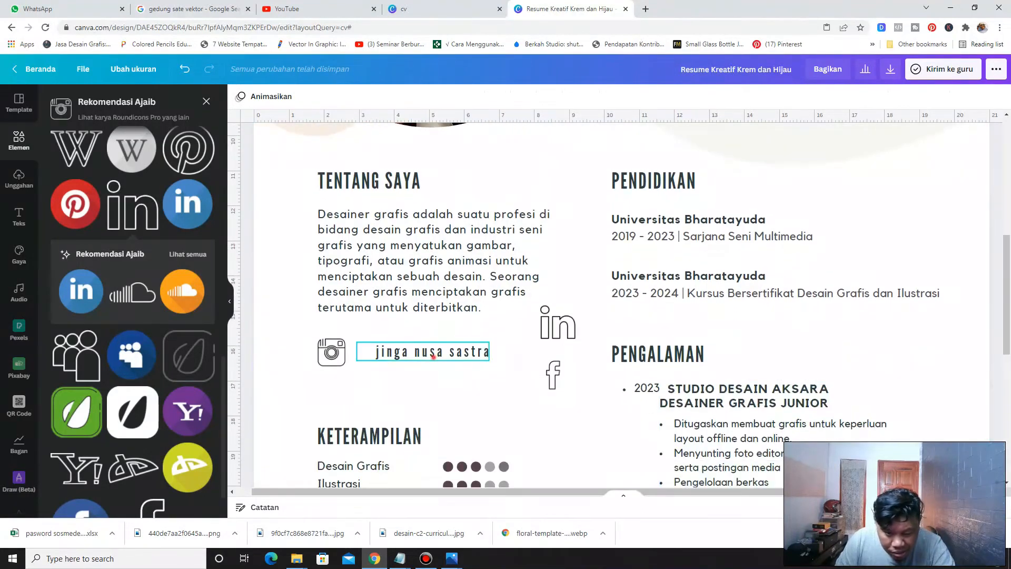
{"action": "left_click", "coordinate": [432, 352]}
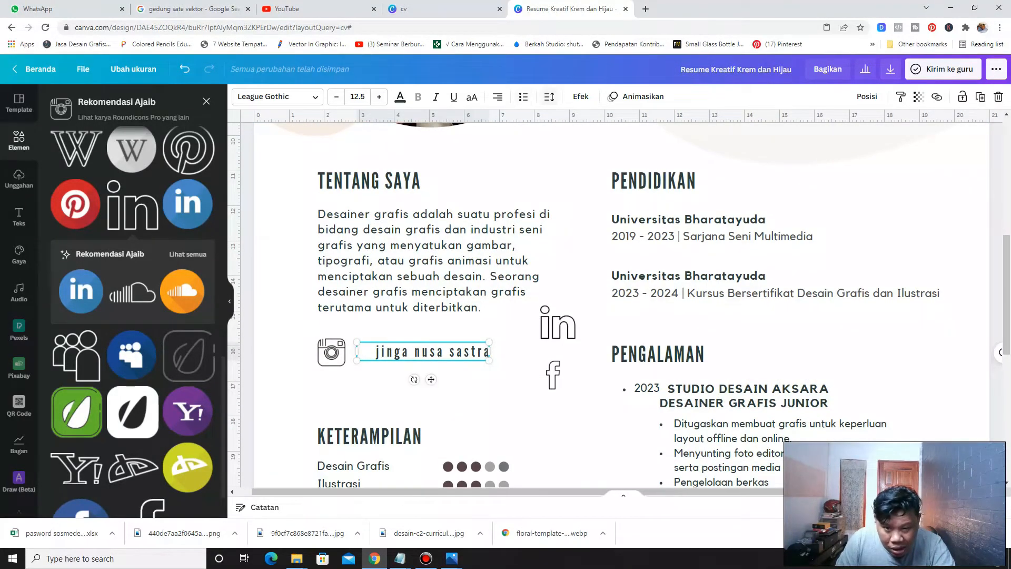
{"action": "left_click", "coordinate": [548, 97]}
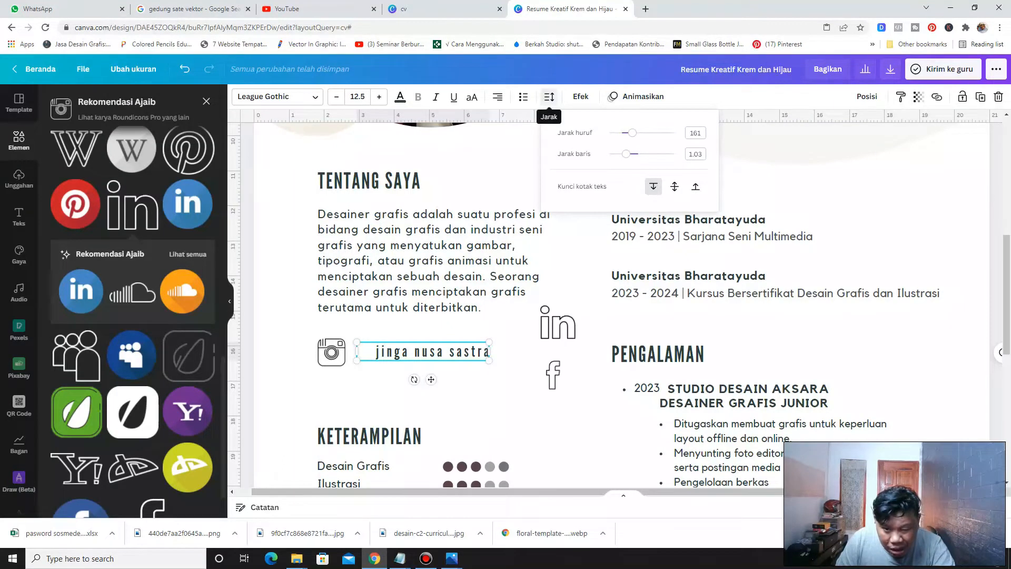
{"action": "left_click", "coordinate": [627, 153]}
{"action": "left_click_drag", "start_coordinate": [627, 154], "coordinate": [624, 133]}
{"action": "mouse_move", "coordinate": [355, 352]}
{"action": "left_mouse_down"}
{"action": "mouse_move", "coordinate": [404, 352]}
{"action": "mouse_move", "coordinate": [338, 359]}
{"action": "left_mouse_up"}
{"action": "left_click", "coordinate": [331, 352]}
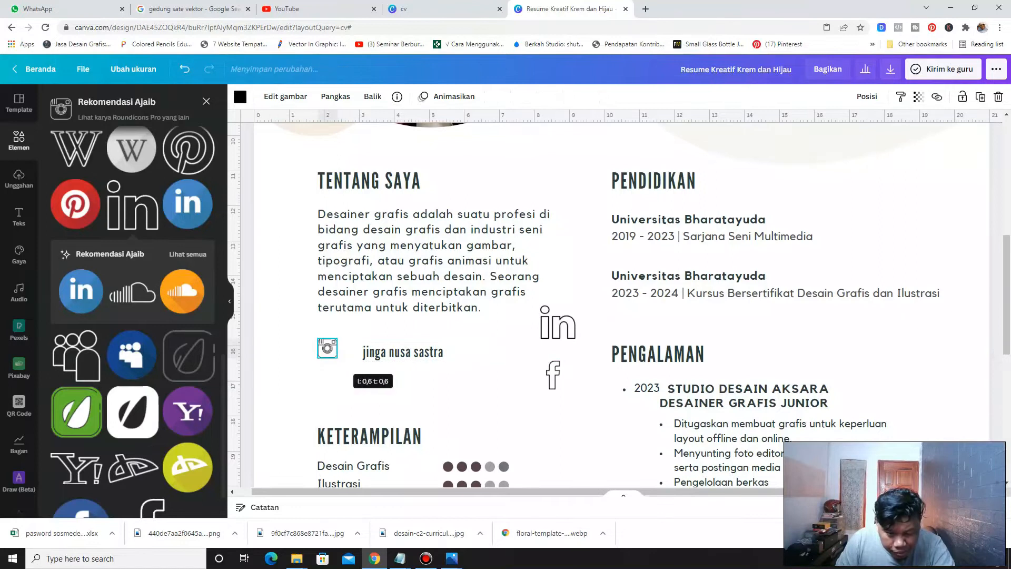
{"action": "left_click_drag", "start_coordinate": [403, 352], "coordinate": [386, 349]}
{"action": "left_click", "coordinate": [286, 367]}
{"action": "left_click", "coordinate": [363, 350]}
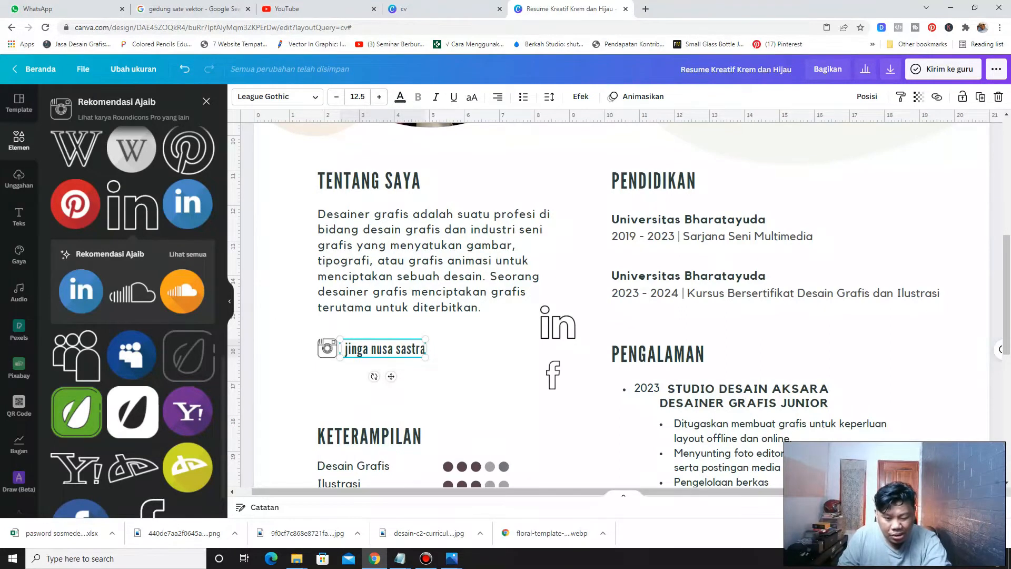
Stack the Facebook and LinkedIn icons vertically beneath the Instagram icon
{"action": "left_click", "coordinate": [548, 324]}
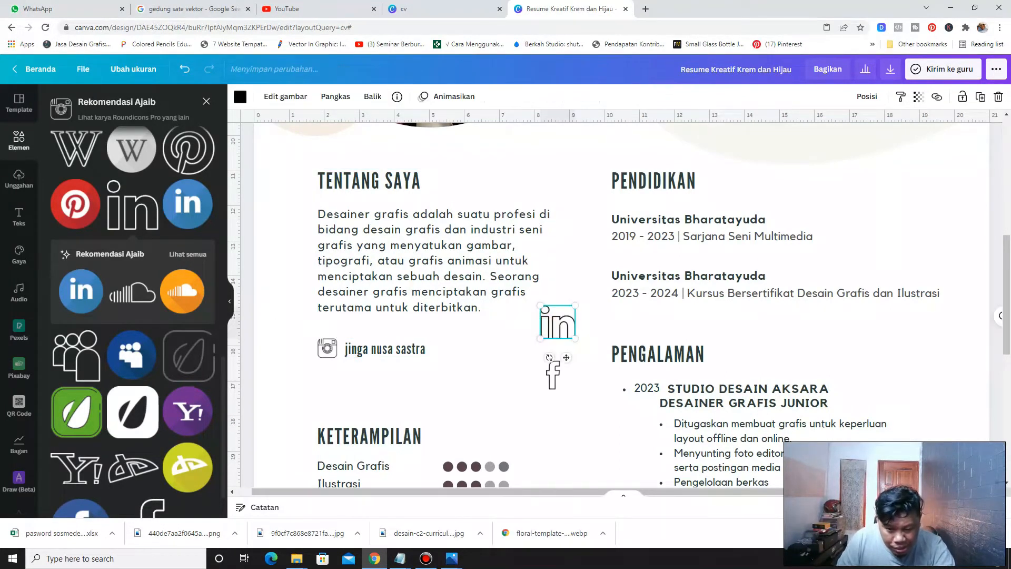
{"action": "left_click_drag", "start_coordinate": [575, 306], "coordinate": [327, 376]}
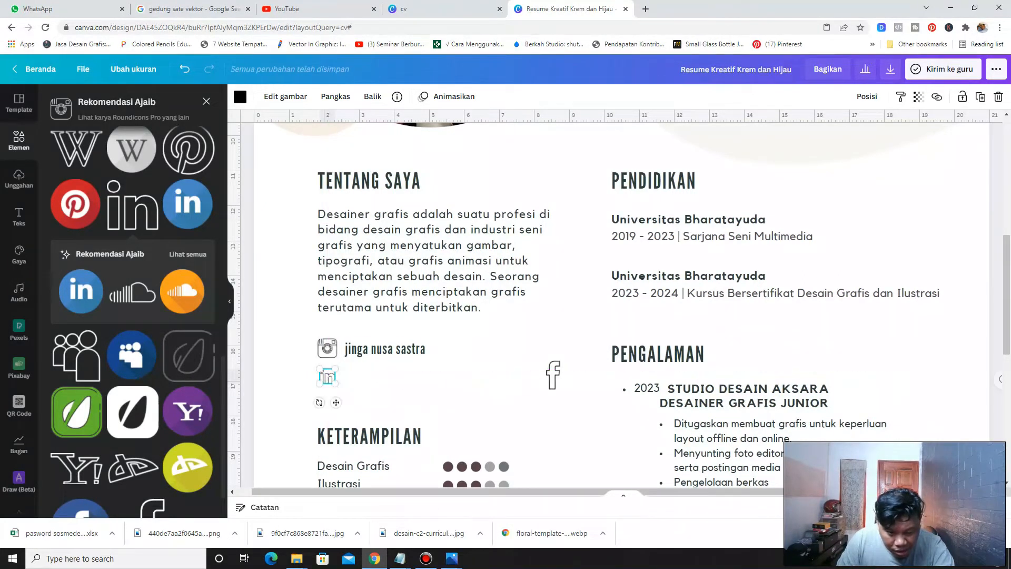
{"action": "left_click_drag", "start_coordinate": [553, 375], "coordinate": [328, 412]}
{"action": "left_click_drag", "start_coordinate": [386, 390], "coordinate": [326, 383]}
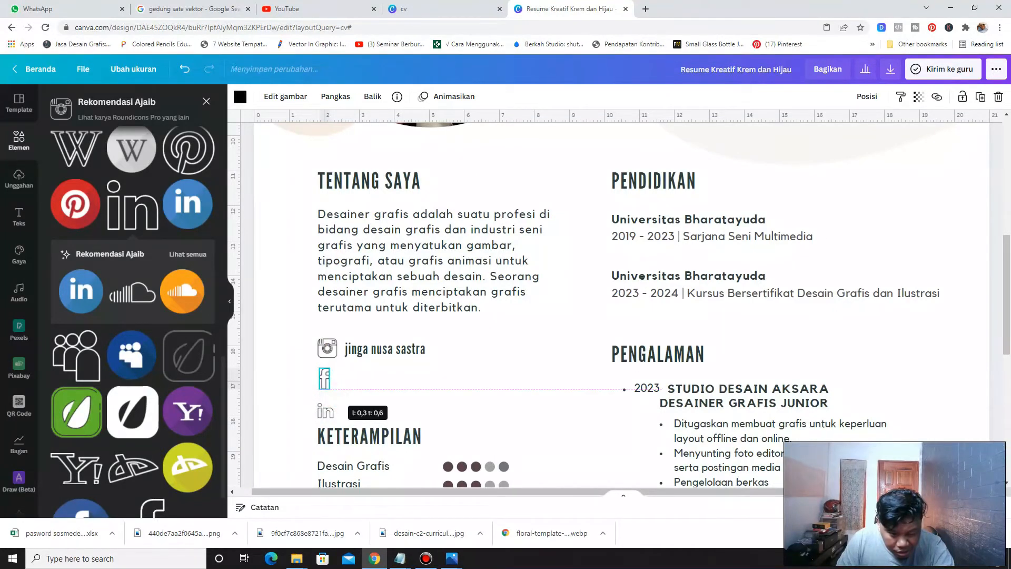
{"action": "mouse_move", "coordinate": [327, 383]}
{"action": "left_mouse_down"}
{"action": "mouse_move", "coordinate": [338, 404]}
{"action": "mouse_move", "coordinate": [327, 380]}
{"action": "left_mouse_up"}
{"action": "scroll", "coordinate": [328, 380], "scroll_direction": "up", "scroll_amount": 3}
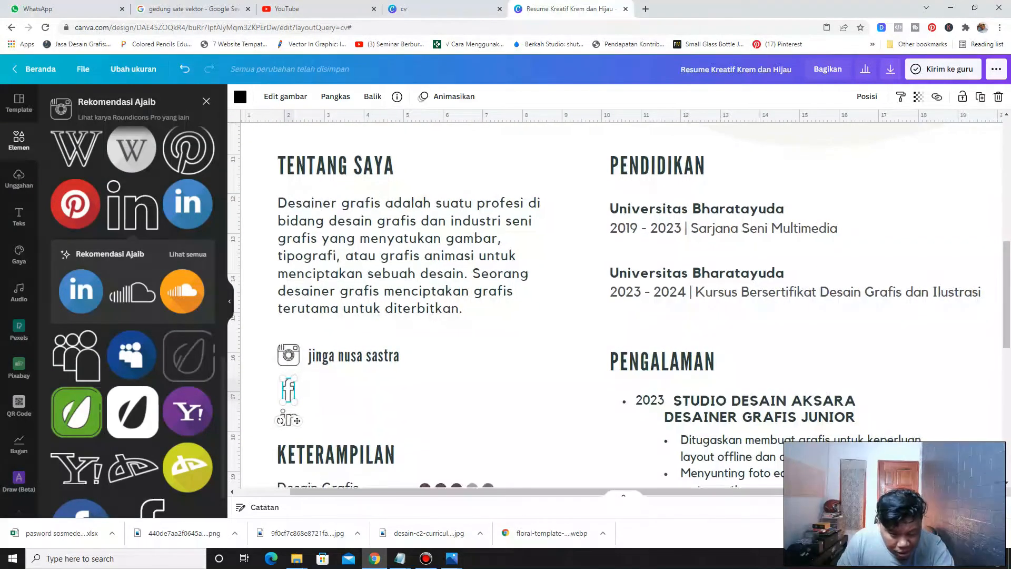
{"action": "scroll", "coordinate": [622, 305], "scroll_direction": "down", "scroll_amount": 1}
Copy the handle label and paste two copies beside the Facebook and LinkedIn icons
{"action": "left_click", "coordinate": [353, 358]}
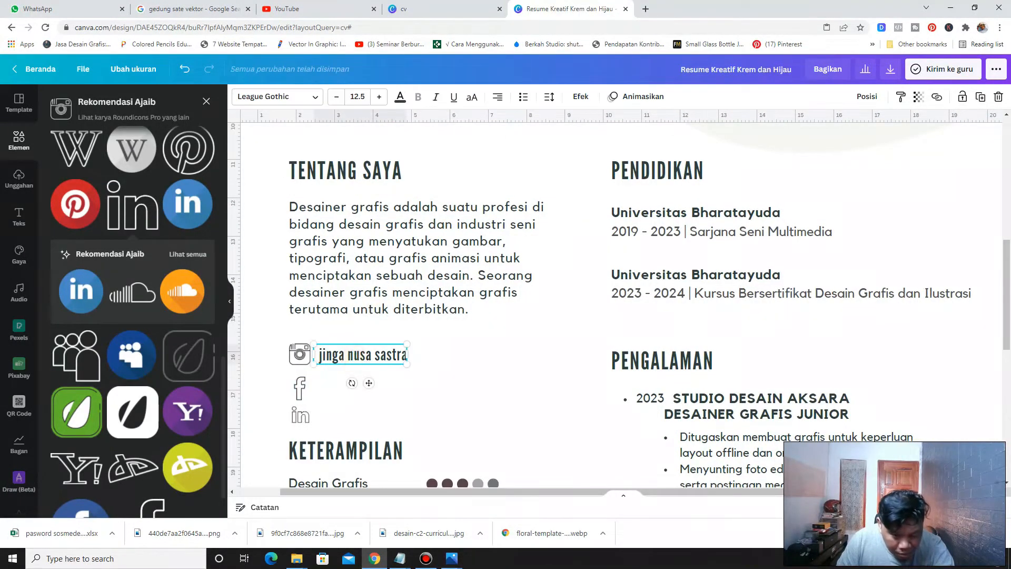
{"action": "right_click", "coordinate": [354, 360]}
{"action": "left_click", "coordinate": [380, 373]}
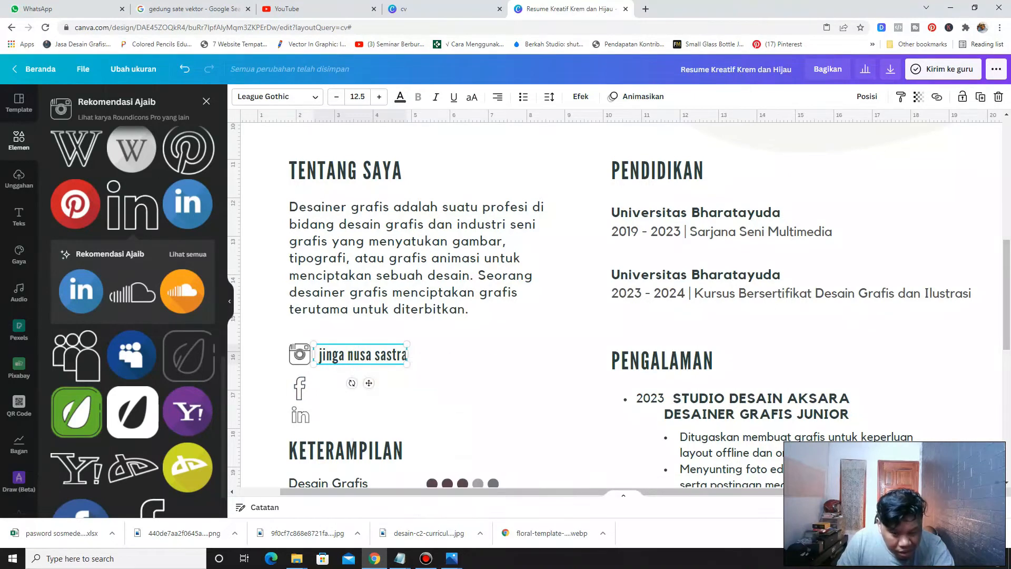
{"action": "left_click", "coordinate": [493, 349]}
{"action": "right_click", "coordinate": [494, 348]}
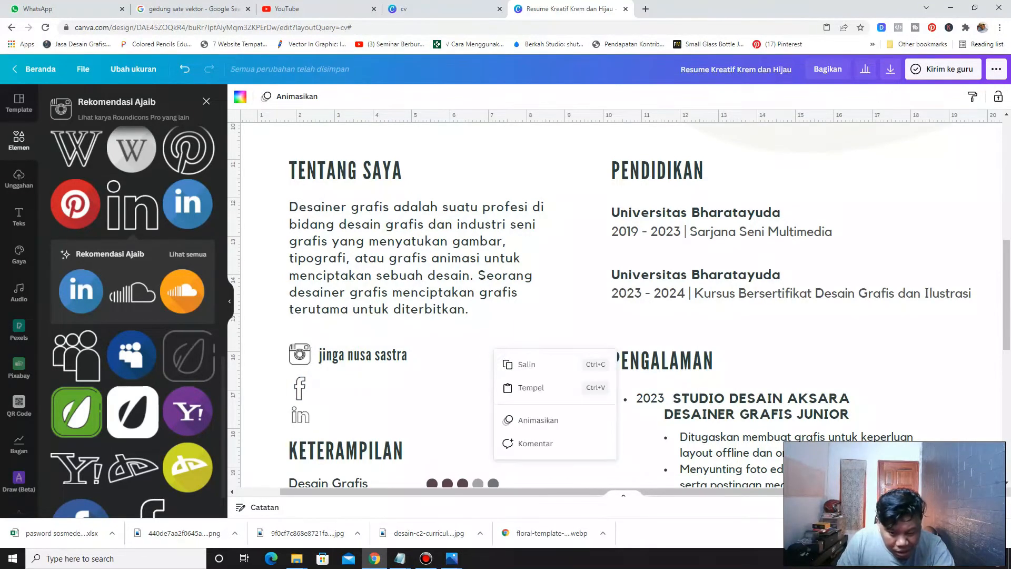
{"action": "left_click", "coordinate": [514, 387]}
{"action": "left_click_drag", "start_coordinate": [374, 375], "coordinate": [351, 390]}
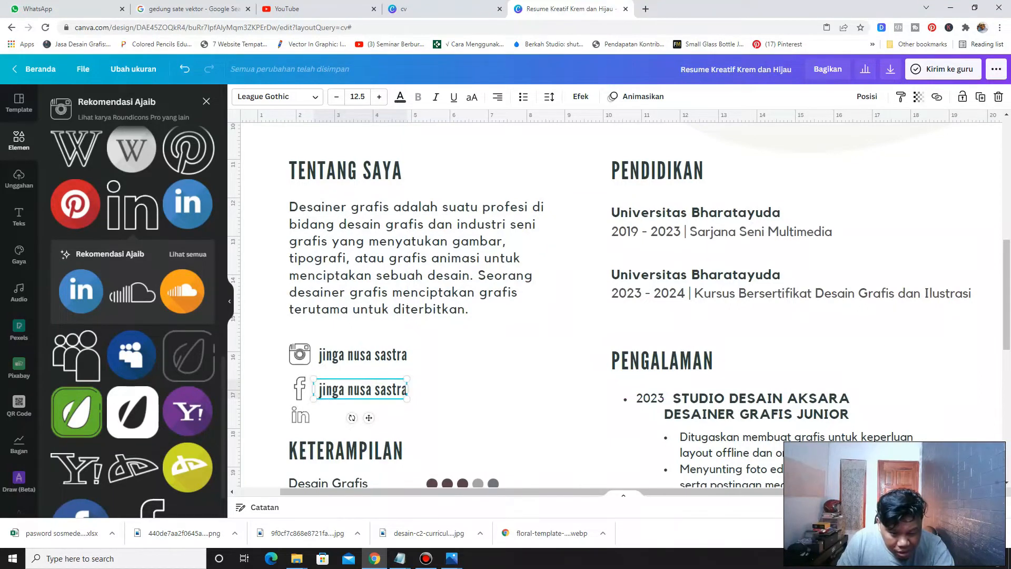
{"action": "right_click", "coordinate": [458, 375]}
{"action": "left_click", "coordinate": [481, 413]}
{"action": "left_click_drag", "start_coordinate": [382, 375], "coordinate": [361, 415]}
{"action": "left_click", "coordinate": [459, 377]}
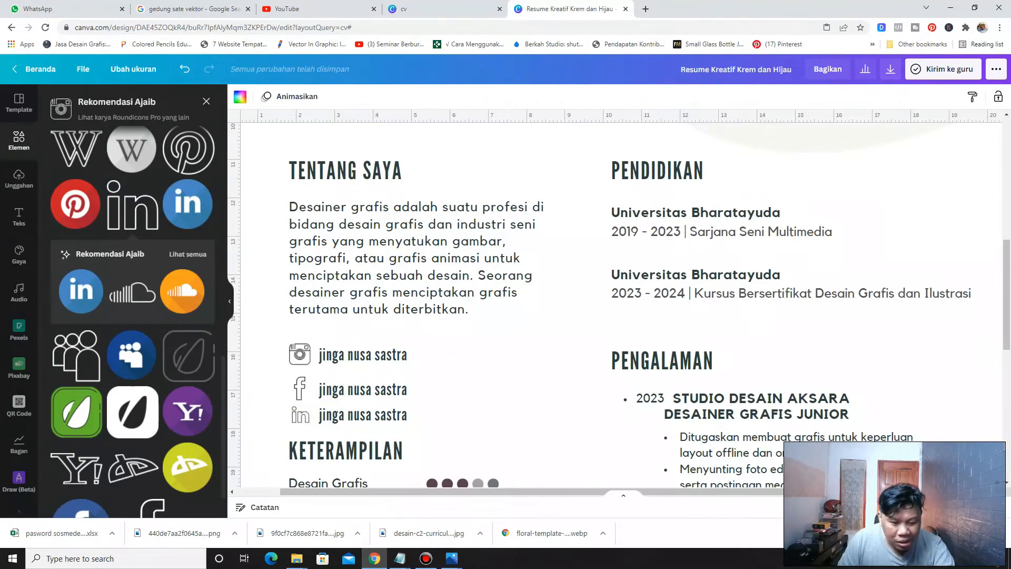
Adjust the Instagram and Facebook icons so they line up with their handle labels
{"action": "scroll", "coordinate": [458, 378], "scroll_direction": "down", "scroll_amount": 3}
{"action": "scroll", "coordinate": [458, 377], "scroll_direction": "up", "scroll_amount": 2}
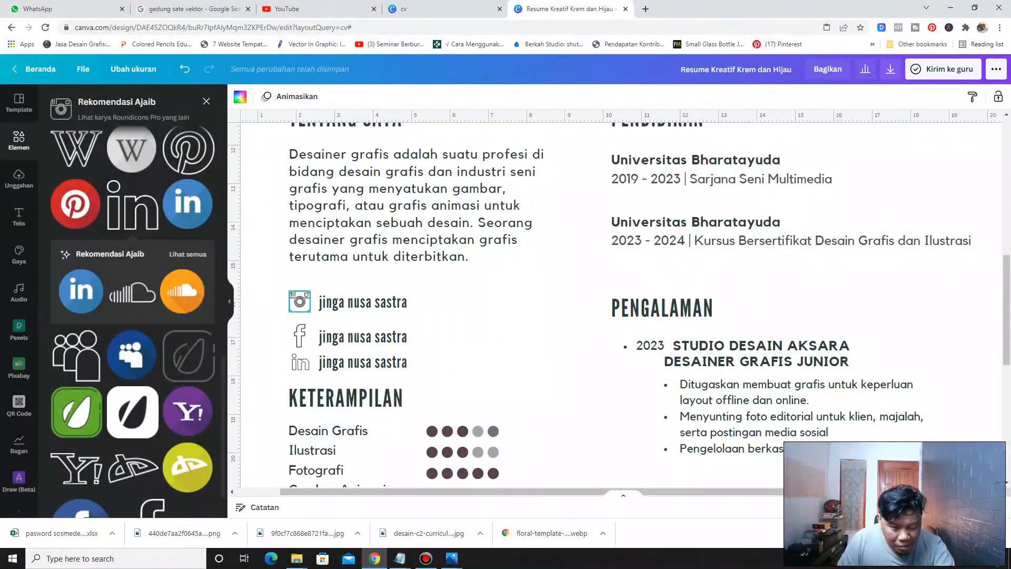
{"action": "left_click", "coordinate": [299, 302]}
{"action": "left_click_drag", "start_coordinate": [311, 313], "coordinate": [307, 330]}
{"action": "left_click", "coordinate": [306, 368]}
{"action": "left_click", "coordinate": [300, 338]}
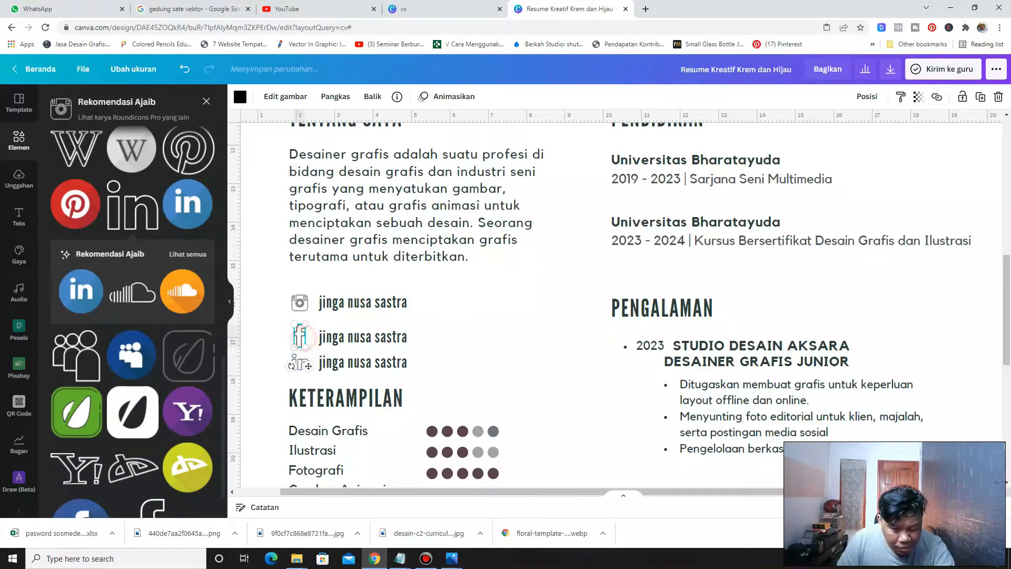
{"action": "left_click_drag", "start_coordinate": [306, 348], "coordinate": [308, 365]}
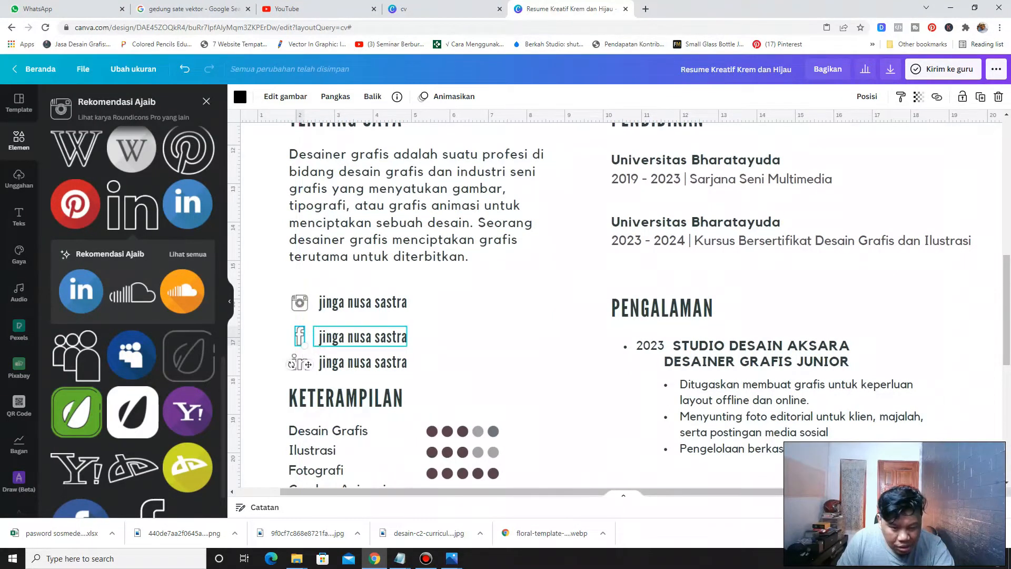
Examine the social media block and contact section across the page
{"action": "scroll", "coordinate": [308, 365], "scroll_direction": "down", "scroll_amount": 7}
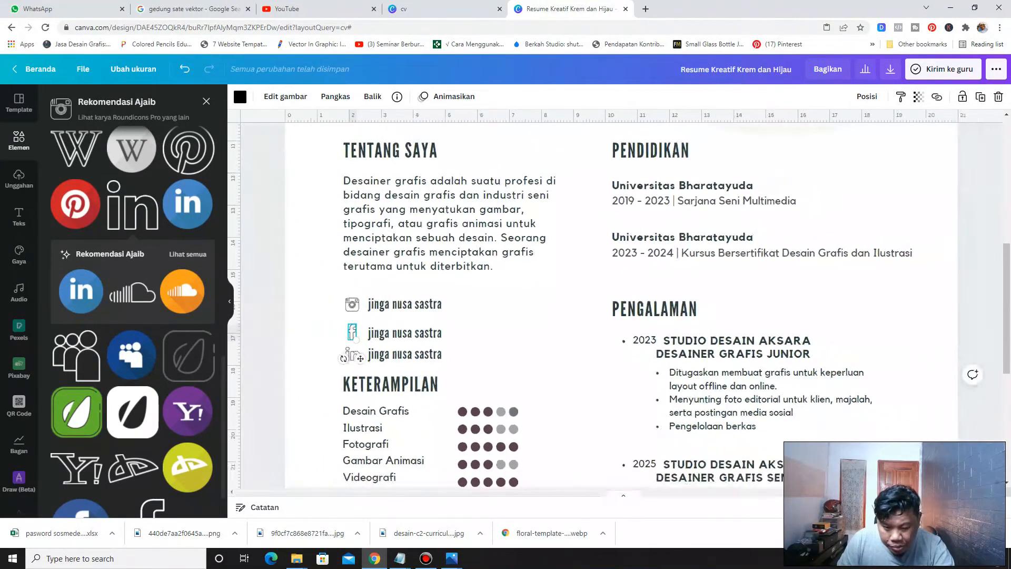
{"action": "scroll", "coordinate": [621, 305], "scroll_direction": "down", "scroll_amount": 1}
{"action": "scroll", "coordinate": [621, 305], "scroll_direction": "up", "scroll_amount": 3}
{"action": "scroll", "coordinate": [621, 305], "scroll_direction": "down", "scroll_amount": 2}
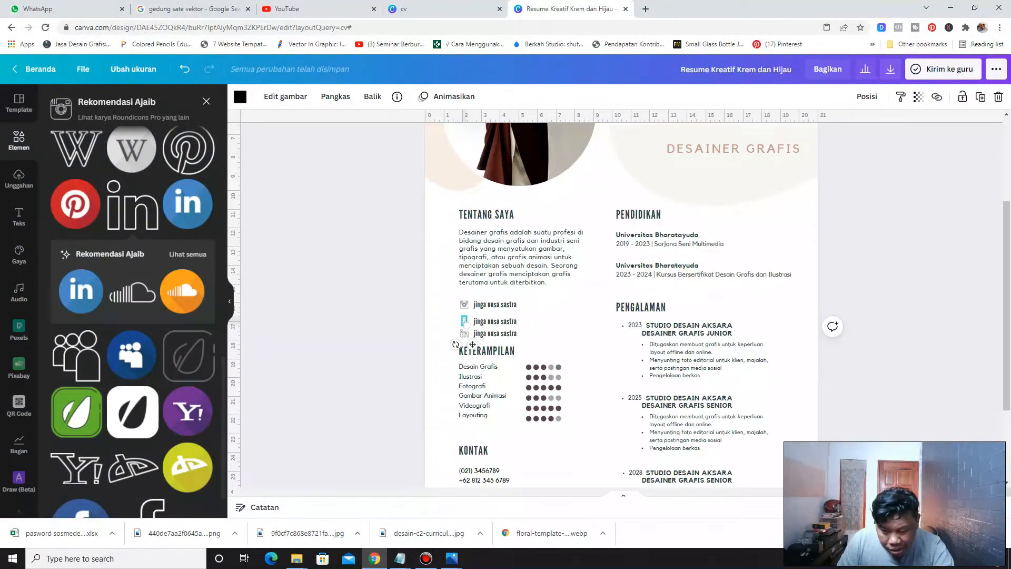
{"action": "scroll", "coordinate": [621, 305], "scroll_direction": "down", "scroll_amount": 3}
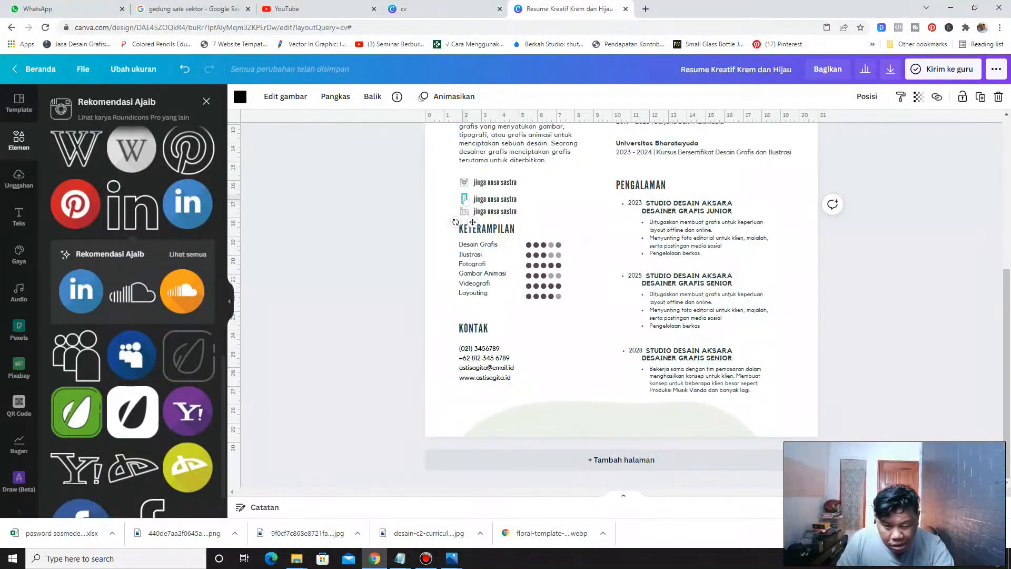
{"action": "left_click", "coordinate": [422, 305]}
{"action": "left_click_drag", "start_coordinate": [397, 404], "coordinate": [495, 370]}
{"action": "left_click", "coordinate": [409, 381]}
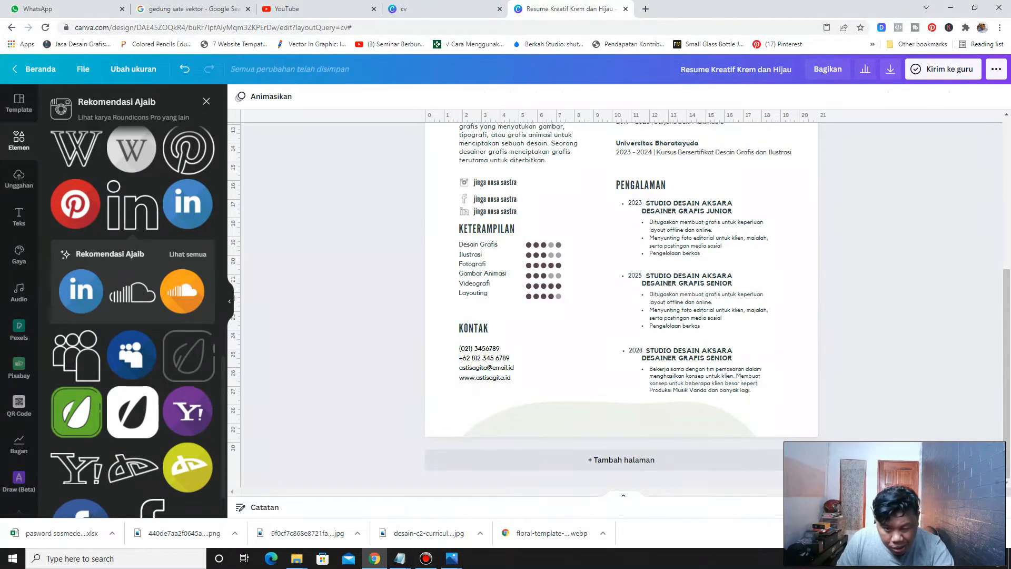
Move the skills and contact sections down together to leave space below the social media block
{"action": "left_click_drag", "start_coordinate": [419, 394], "coordinate": [420, 287]}
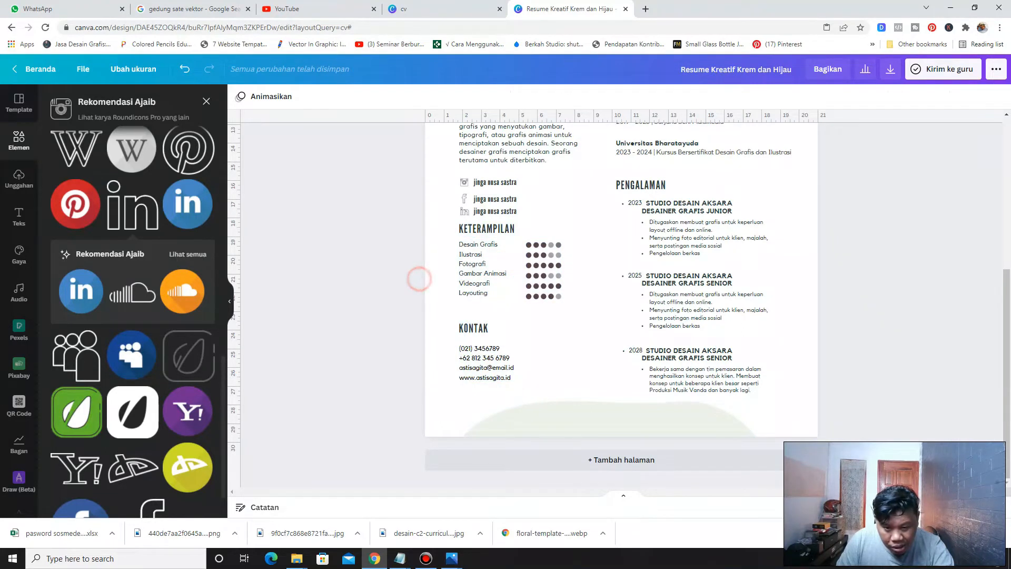
{"action": "left_click_drag", "start_coordinate": [427, 221], "coordinate": [557, 338]}
{"action": "left_click_drag", "start_coordinate": [542, 274], "coordinate": [541, 290]}
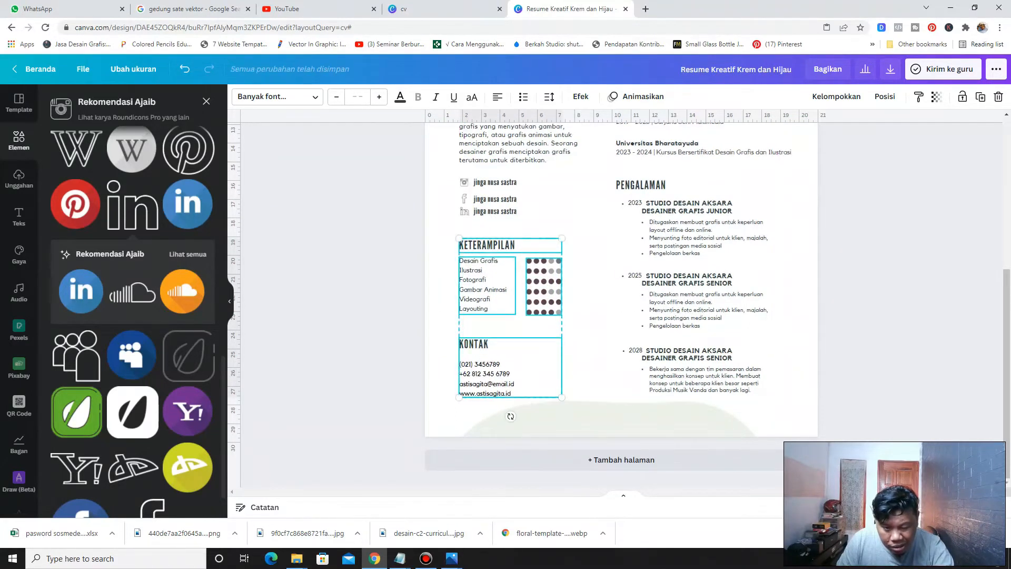
{"action": "left_click", "coordinate": [382, 207]}
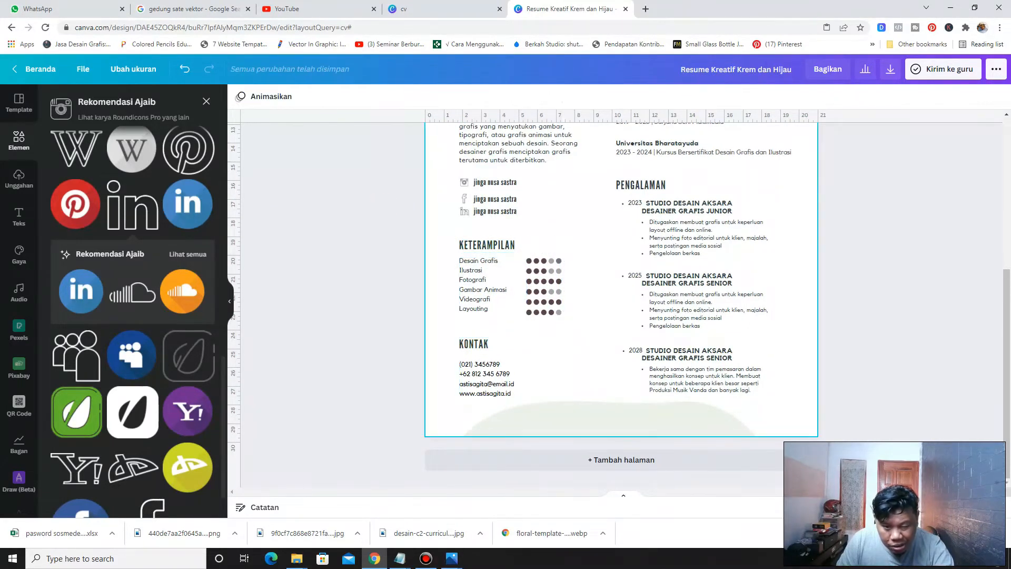
Nudge the Facebook and LinkedIn handle labels upward so they sit evenly under the Instagram handle
{"action": "scroll", "coordinate": [527, 284], "scroll_direction": "up", "scroll_amount": 3}
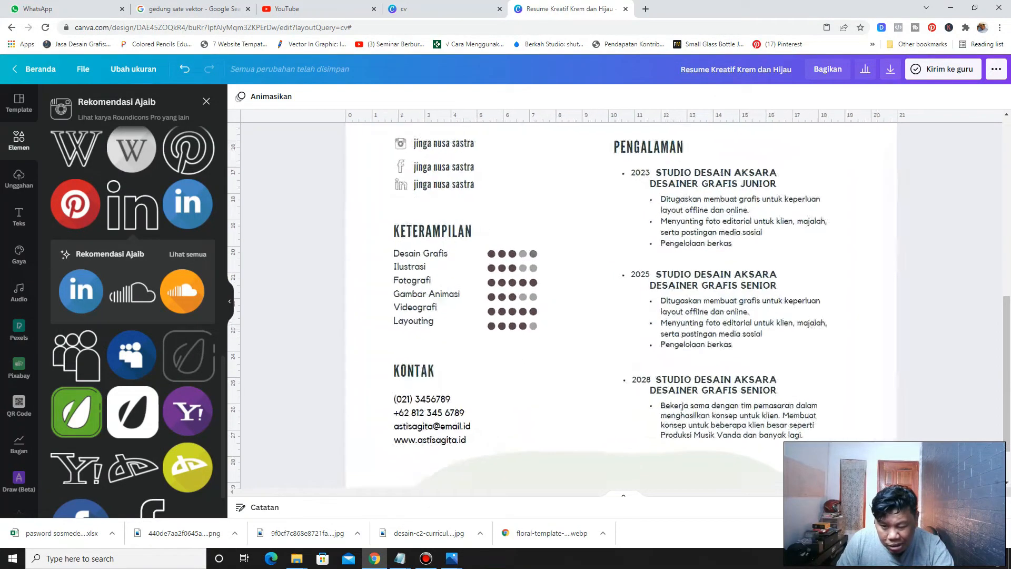
{"action": "scroll", "coordinate": [507, 323], "scroll_direction": "up", "scroll_amount": 1}
{"action": "scroll", "coordinate": [507, 322], "scroll_direction": "up", "scroll_amount": 1}
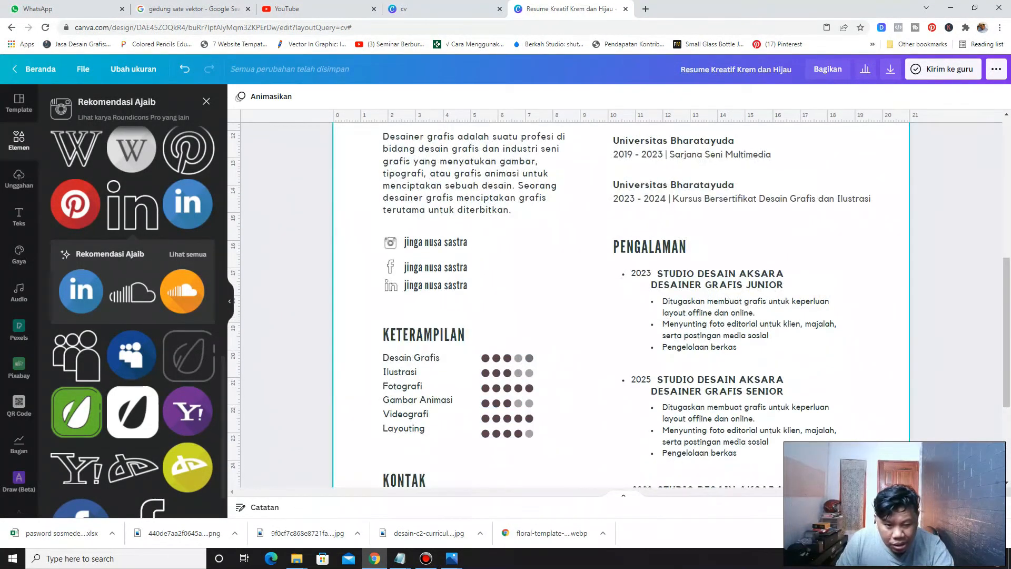
{"action": "left_click", "coordinate": [413, 267]}
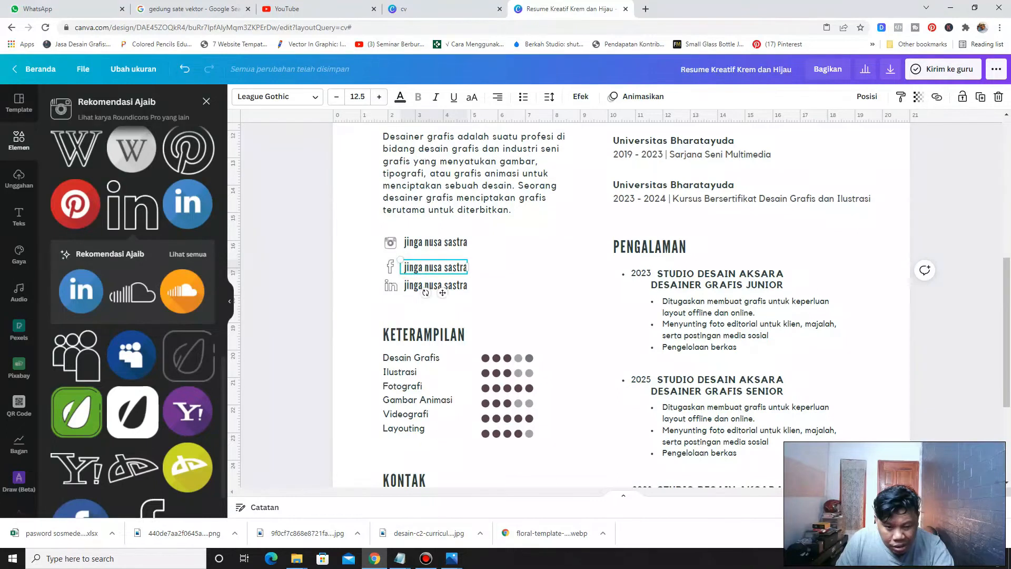
{"action": "left_click_drag", "start_coordinate": [412, 268], "coordinate": [413, 262]}
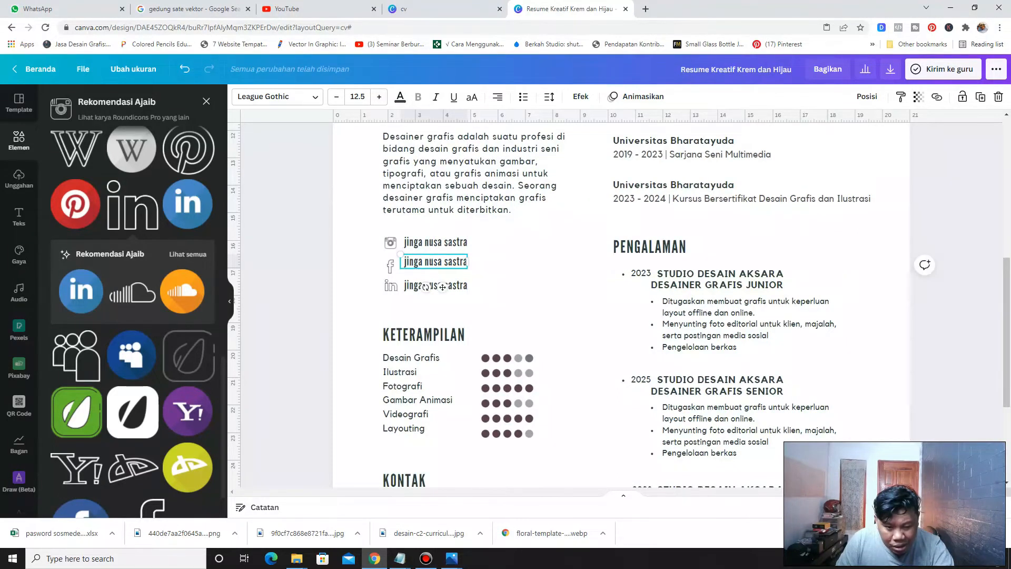
{"action": "left_click", "coordinate": [436, 285]}
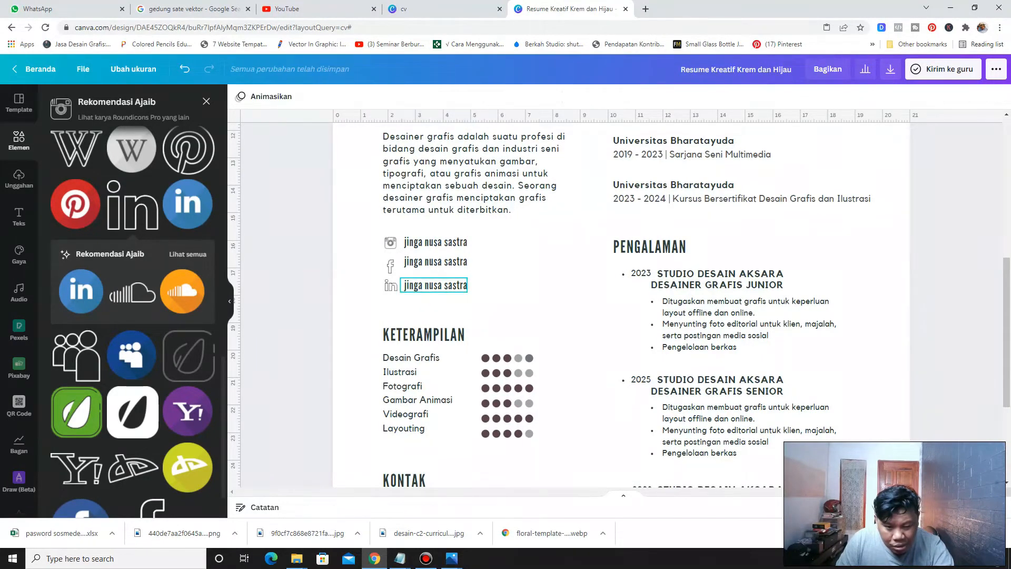
{"action": "left_click_drag", "start_coordinate": [436, 285], "coordinate": [436, 281]}
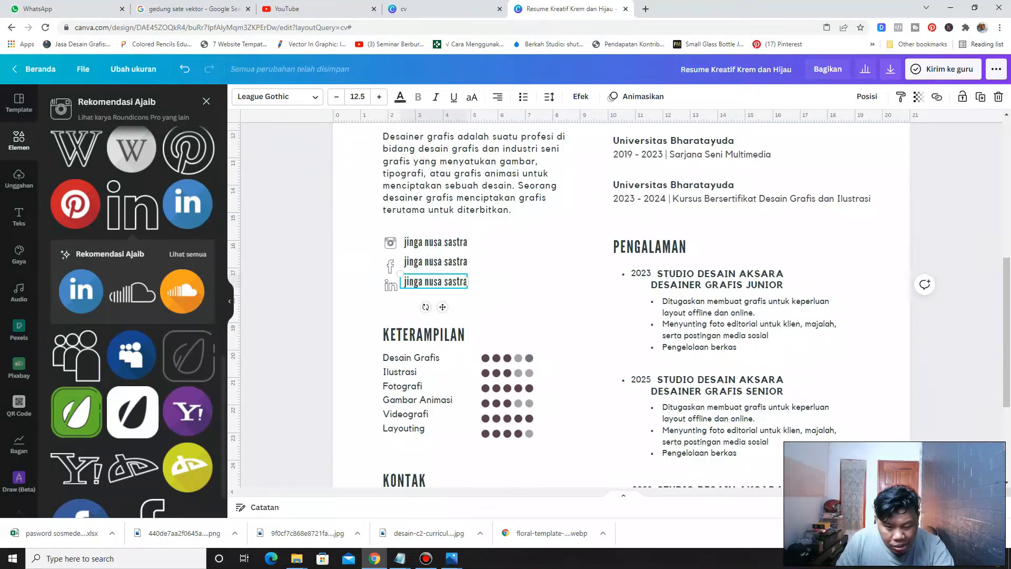
Nudge the Facebook icon up a few steps to line it up with its handle label
{"action": "left_click", "coordinate": [322, 264]}
{"action": "left_click", "coordinate": [391, 266]}
{"action": "left_click_drag", "start_coordinate": [391, 266], "coordinate": [390, 264]}
{"action": "key", "text": "Up"}
{"action": "key", "text": "Up"}
{"action": "key", "text": "Up"}
{"action": "key", "text": "Up"}
{"action": "left_click", "coordinate": [331, 275]}
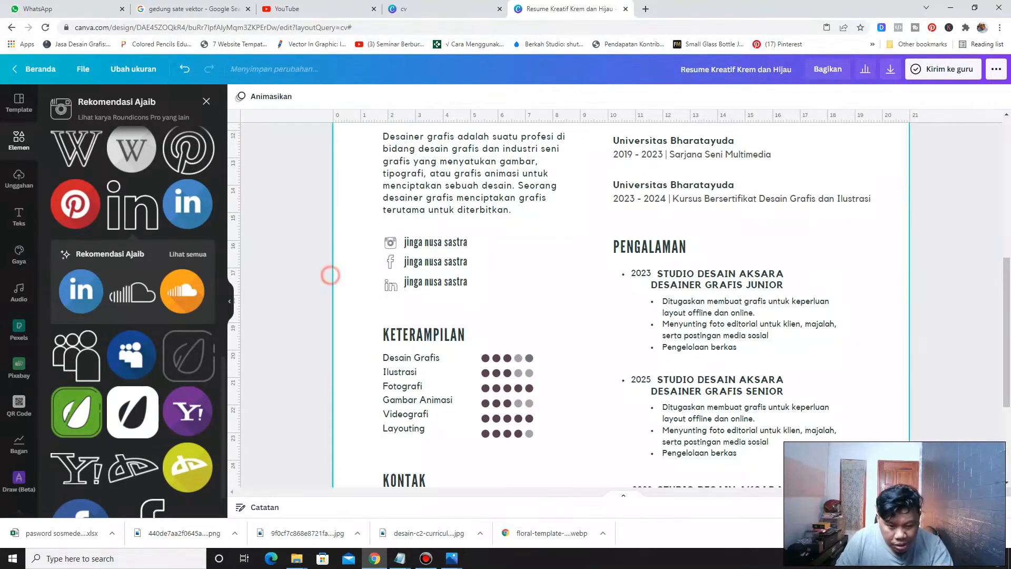
{"action": "left_click", "coordinate": [390, 284]}
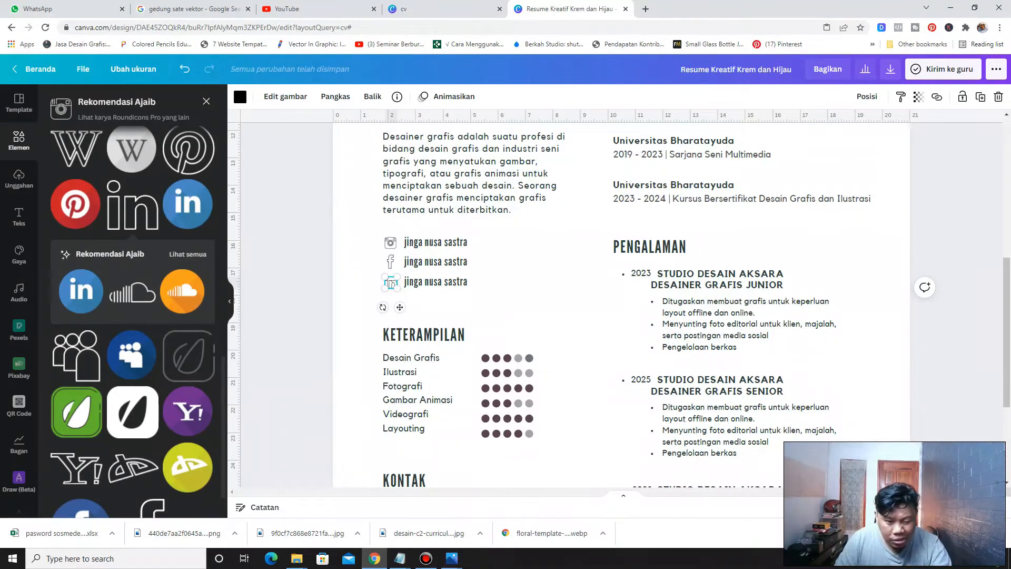
{"action": "left_click", "coordinate": [362, 269]}
Recolour the decorative background shape at the bottom of the page to light blue #B7CEDD
{"action": "scroll", "coordinate": [362, 269], "scroll_direction": "up", "scroll_amount": 5}
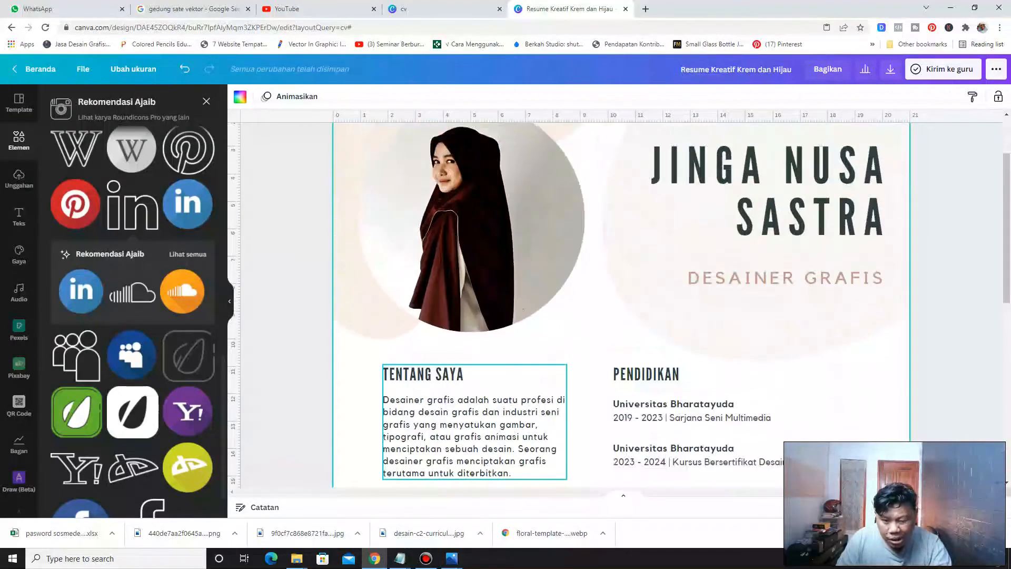
{"action": "scroll", "coordinate": [622, 306], "scroll_direction": "down", "scroll_amount": 10}
{"action": "scroll", "coordinate": [621, 306], "scroll_direction": "up", "scroll_amount": 1}
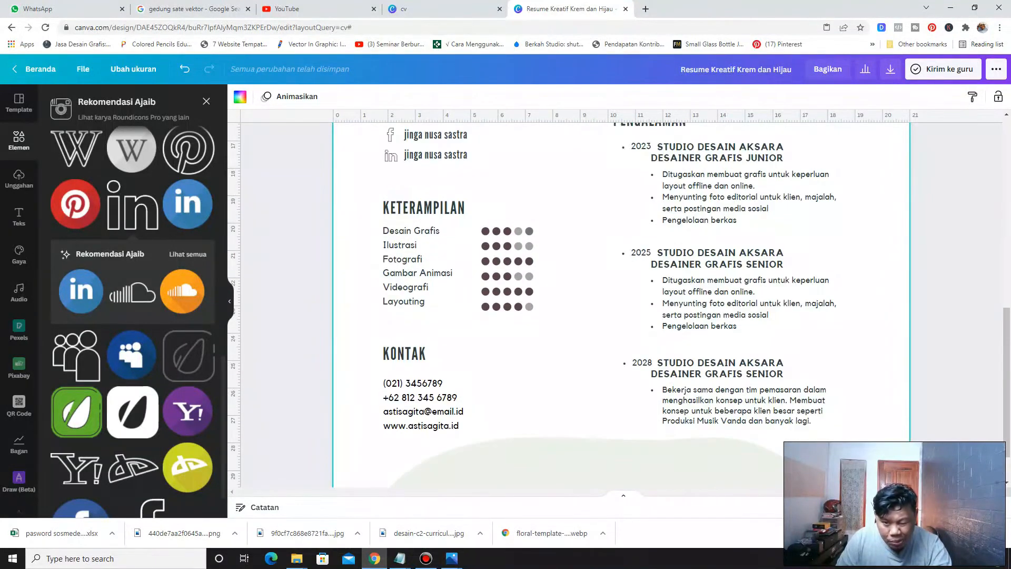
{"action": "scroll", "coordinate": [621, 306], "scroll_direction": "up", "scroll_amount": 1}
{"action": "scroll", "coordinate": [622, 306], "scroll_direction": "down", "scroll_amount": 5}
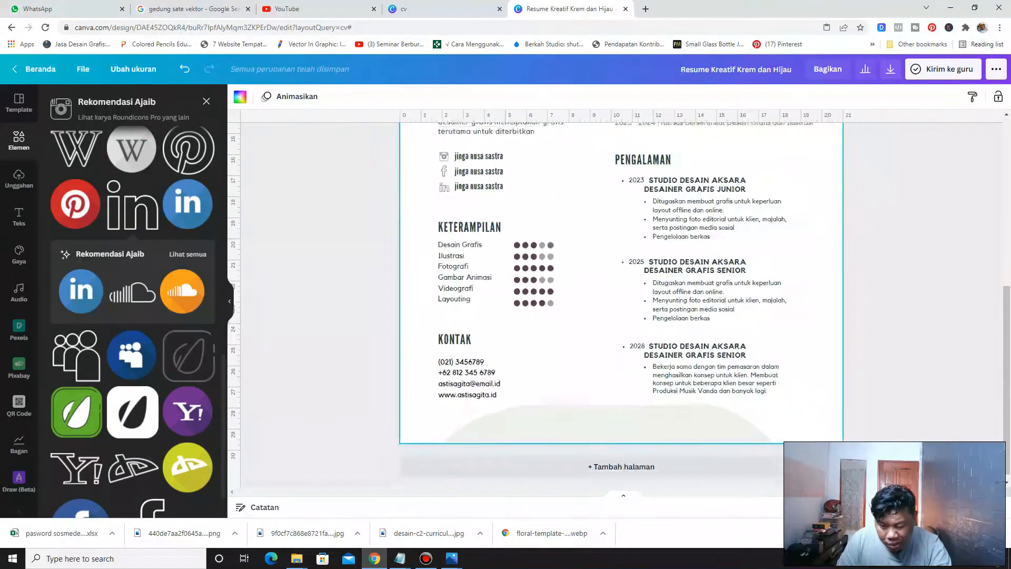
{"action": "scroll", "coordinate": [622, 306], "scroll_direction": "up", "scroll_amount": 3}
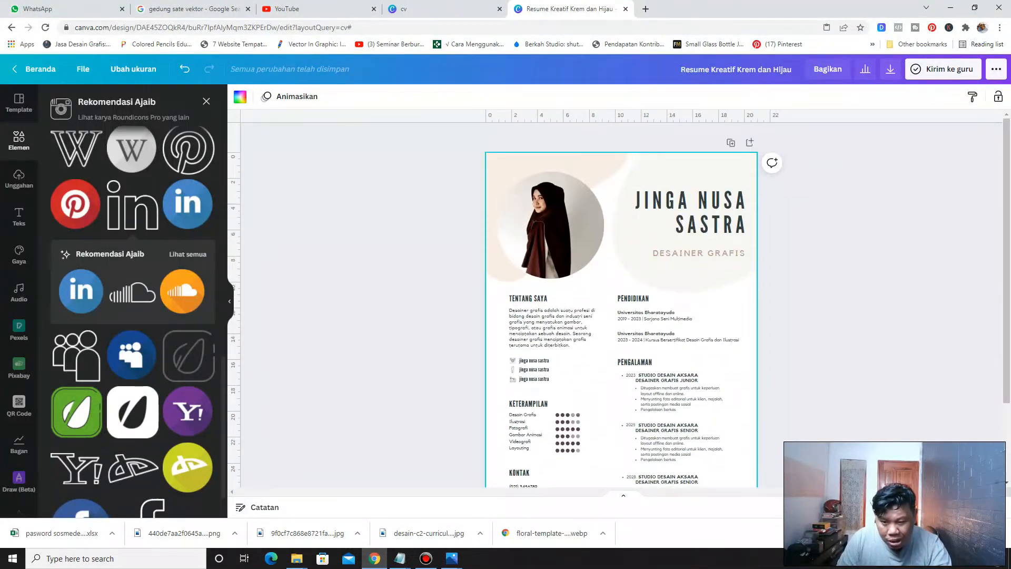
{"action": "scroll", "coordinate": [633, 473], "scroll_direction": "down", "scroll_amount": 1}
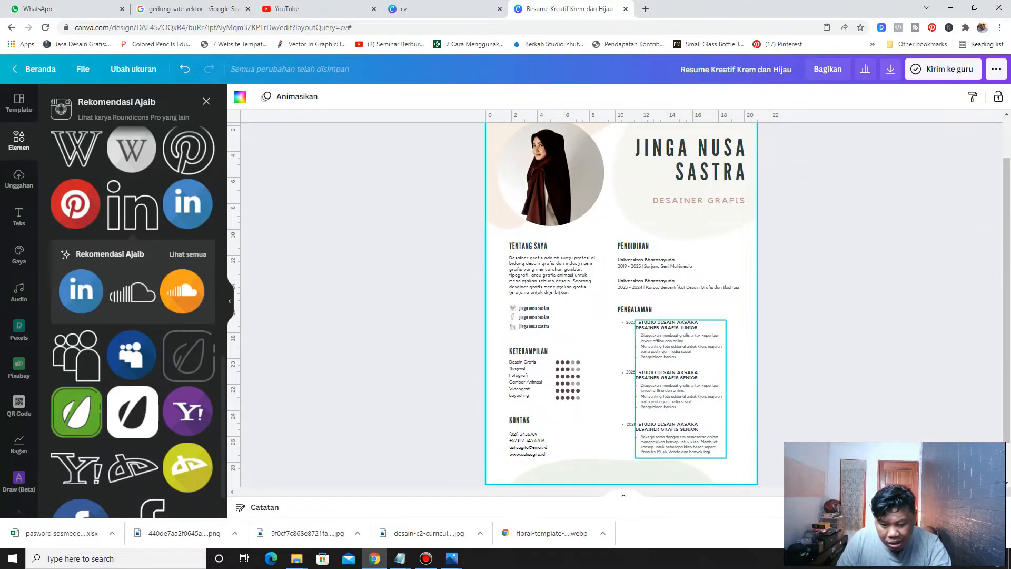
{"action": "left_click_drag", "start_coordinate": [633, 474], "coordinate": [580, 480]}
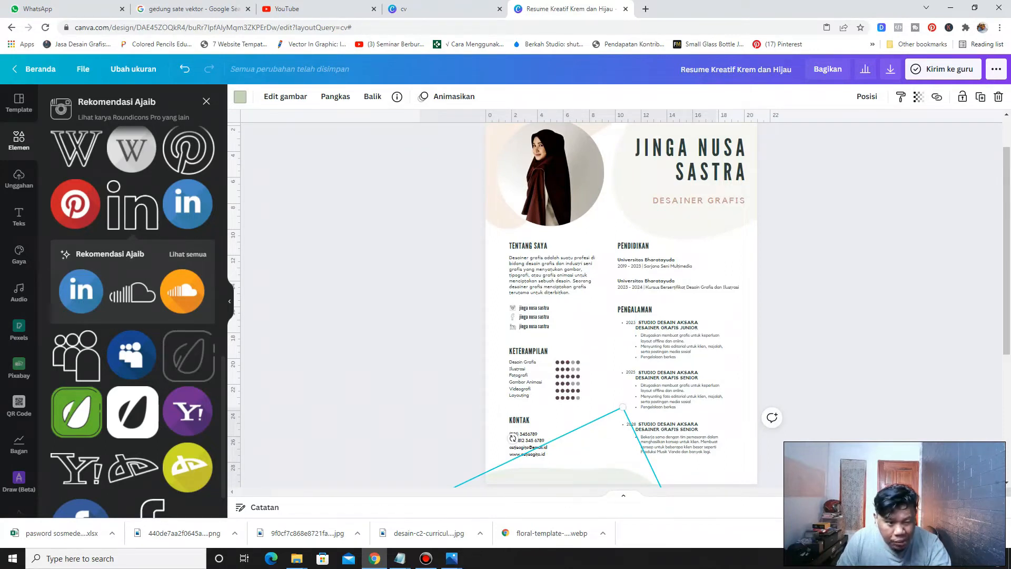
{"action": "left_click", "coordinate": [240, 97]}
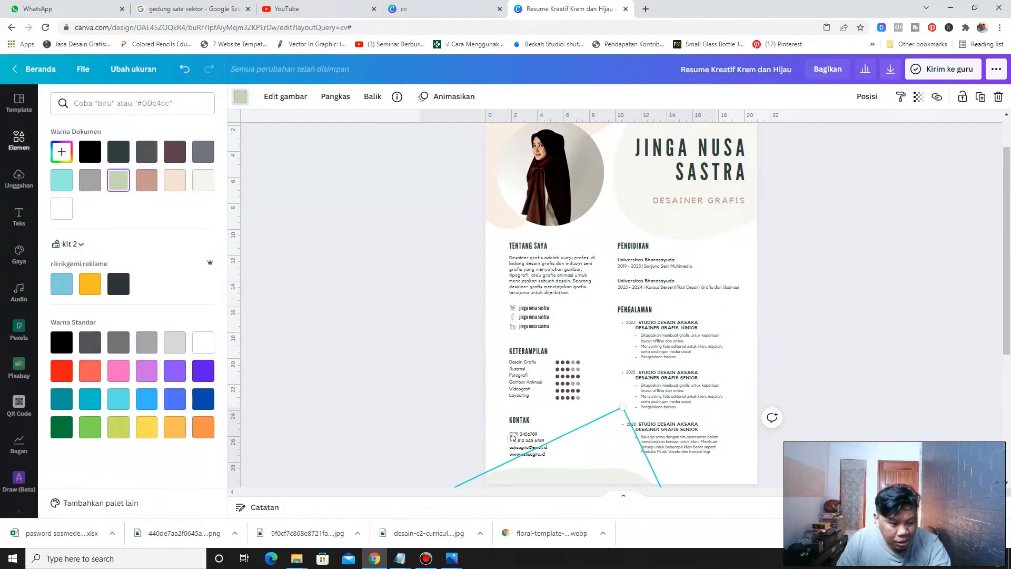
{"action": "left_click", "coordinate": [62, 152]}
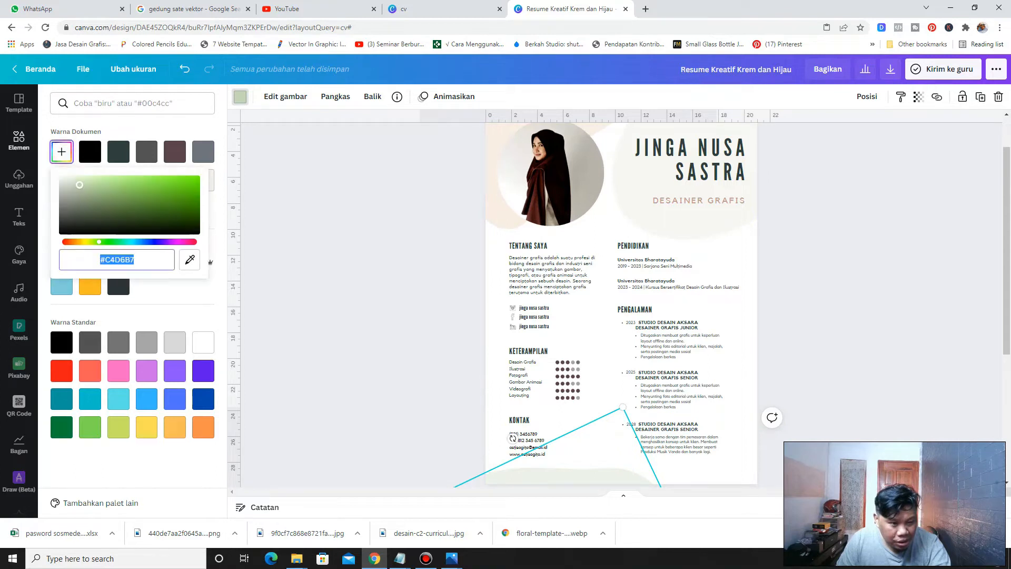
{"action": "left_click", "coordinate": [83, 183]}
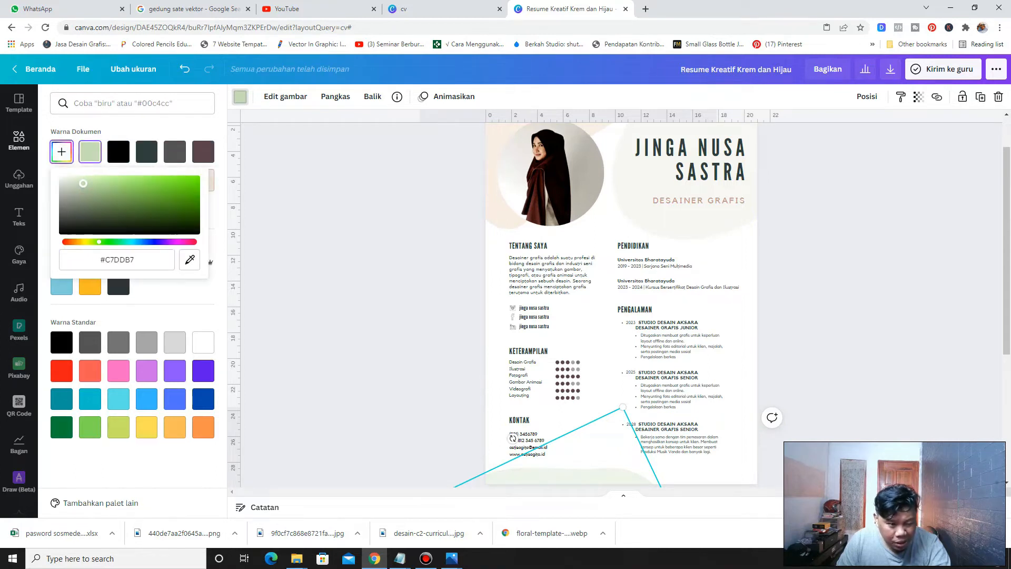
{"action": "left_click_drag", "start_coordinate": [99, 242], "coordinate": [137, 242]}
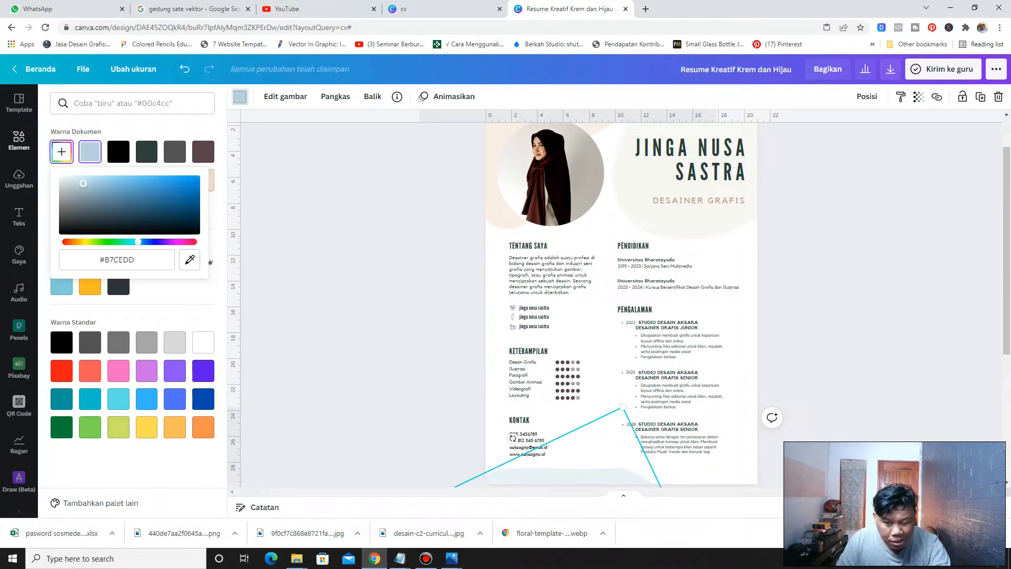
{"action": "left_click", "coordinate": [315, 227]}
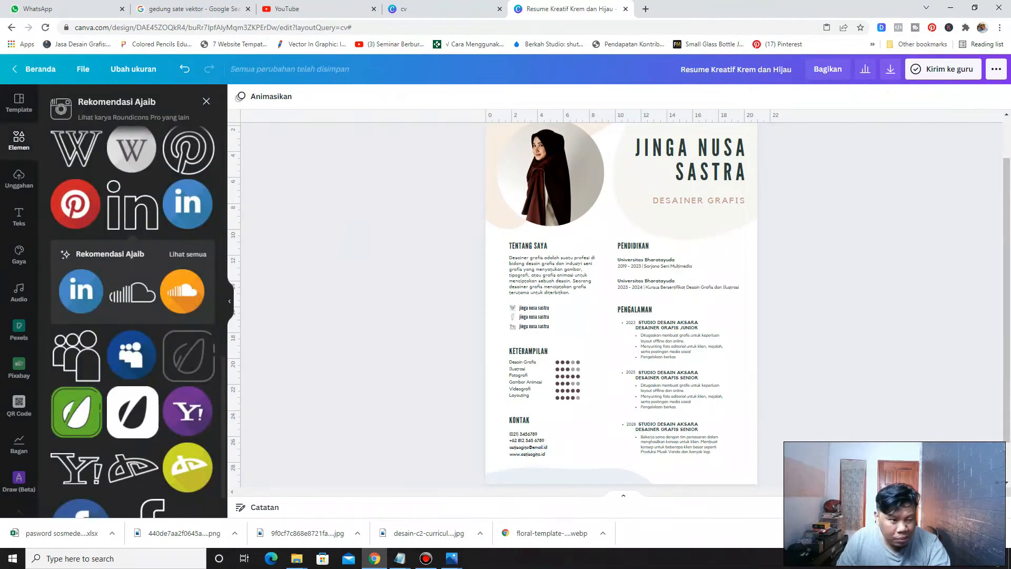
Search the elements library for aesthetic graphics
{"action": "left_click", "coordinate": [206, 101]}
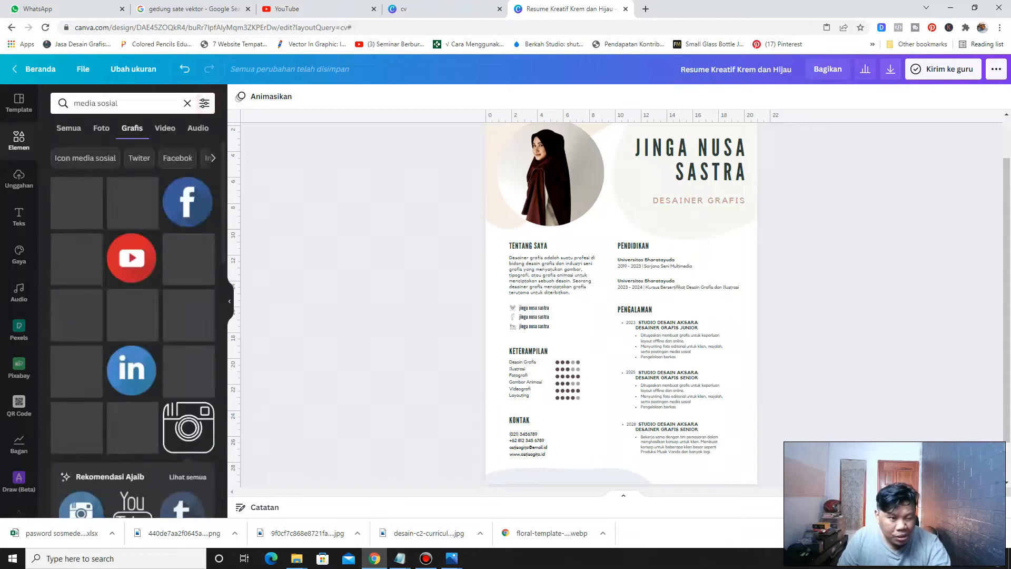
{"action": "left_click", "coordinate": [129, 103]}
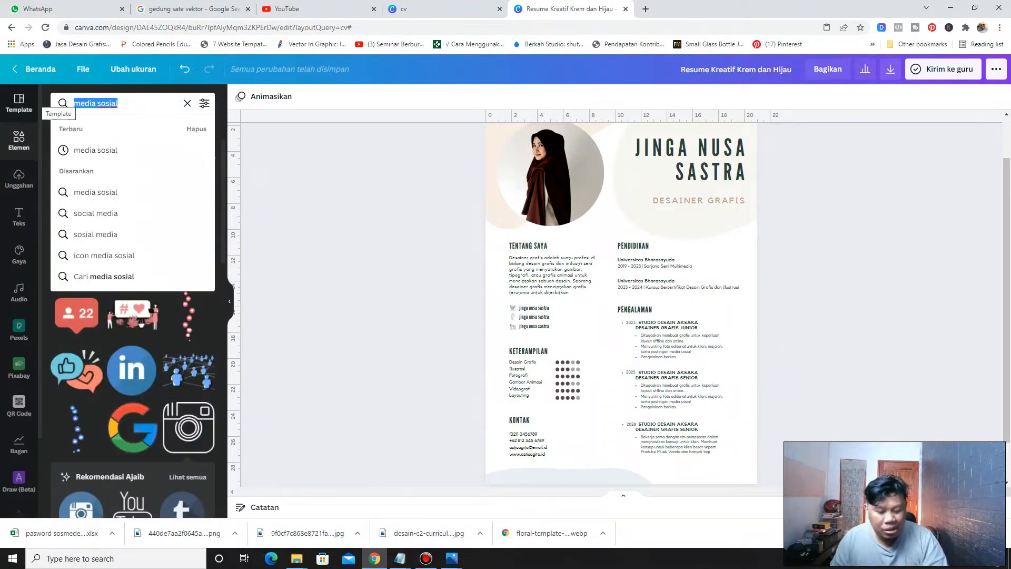
{"action": "type", "text": "aes"}
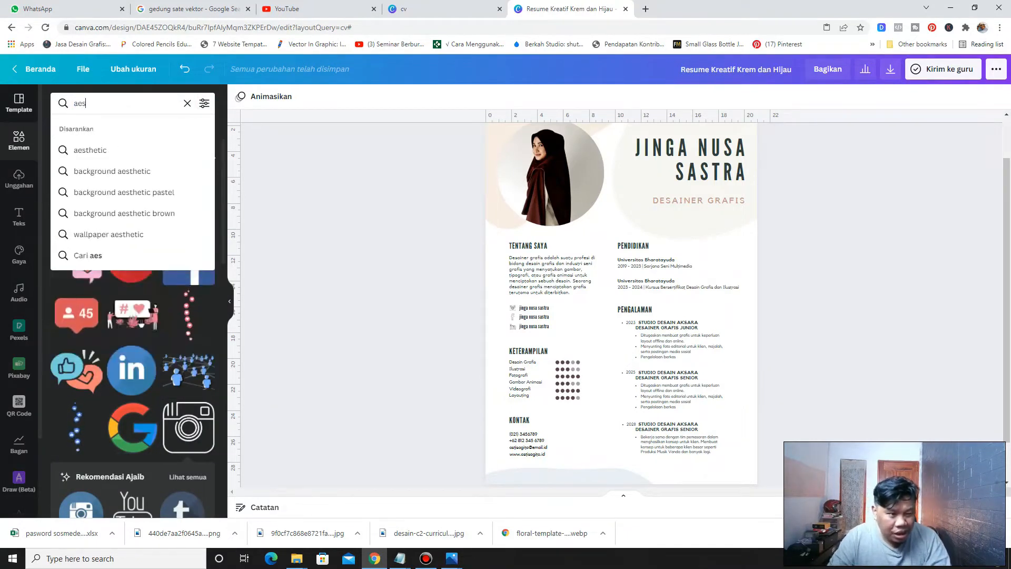
{"action": "type", "text": "tetic"}
{"action": "key", "text": "Down"}
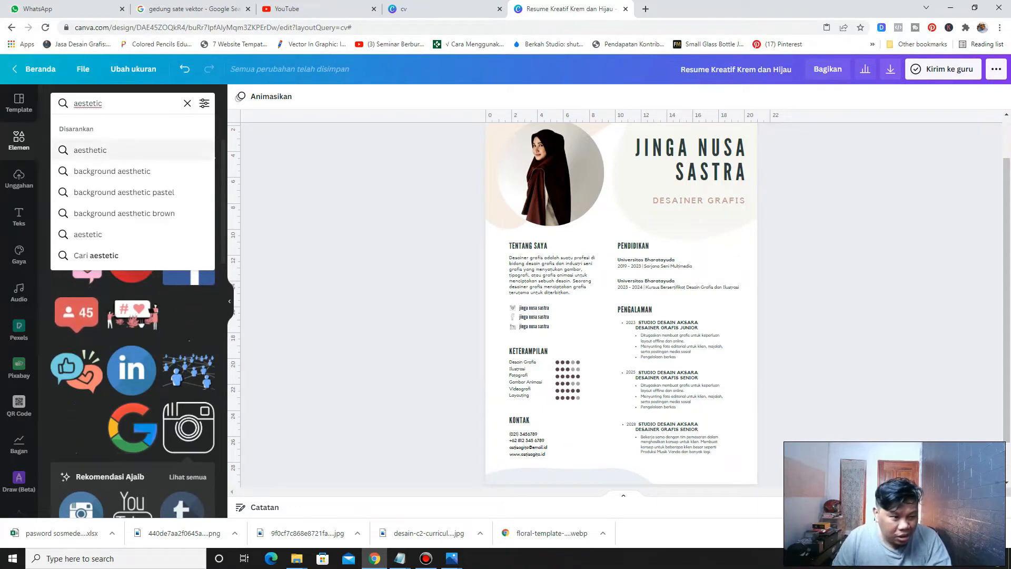
{"action": "key", "text": "Return"}
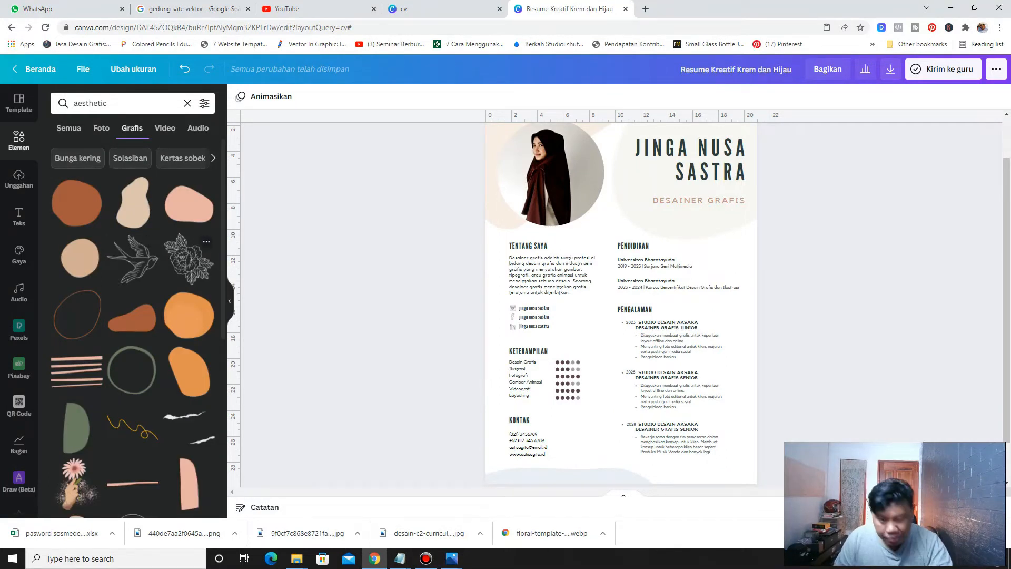
{"action": "scroll", "coordinate": [622, 300], "scroll_direction": "up", "scroll_amount": 2}
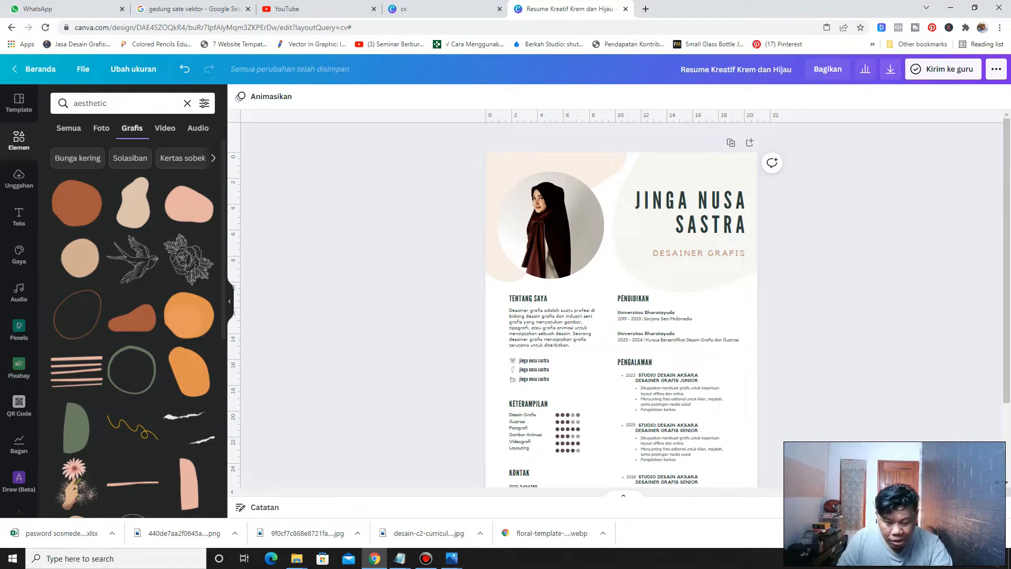
{"action": "scroll", "coordinate": [622, 300], "scroll_direction": "down", "scroll_amount": 3}
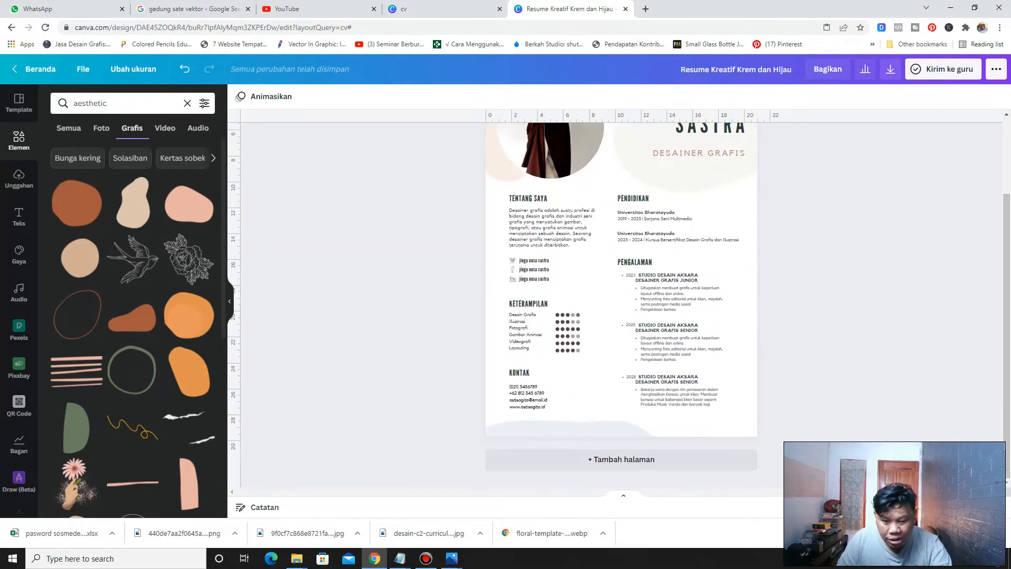
{"action": "scroll", "coordinate": [621, 300], "scroll_direction": "up", "scroll_amount": 2}
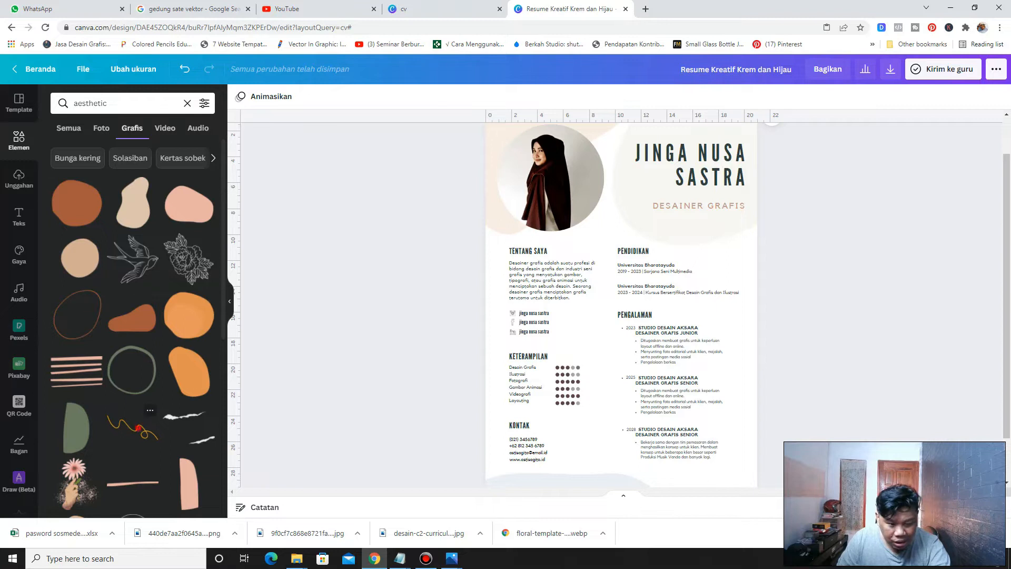
{"action": "left_click", "coordinate": [134, 427]}
{"action": "left_click_drag", "start_coordinate": [609, 292], "coordinate": [690, 420]}
{"action": "scroll", "coordinate": [690, 421], "scroll_direction": "down", "scroll_amount": 2}
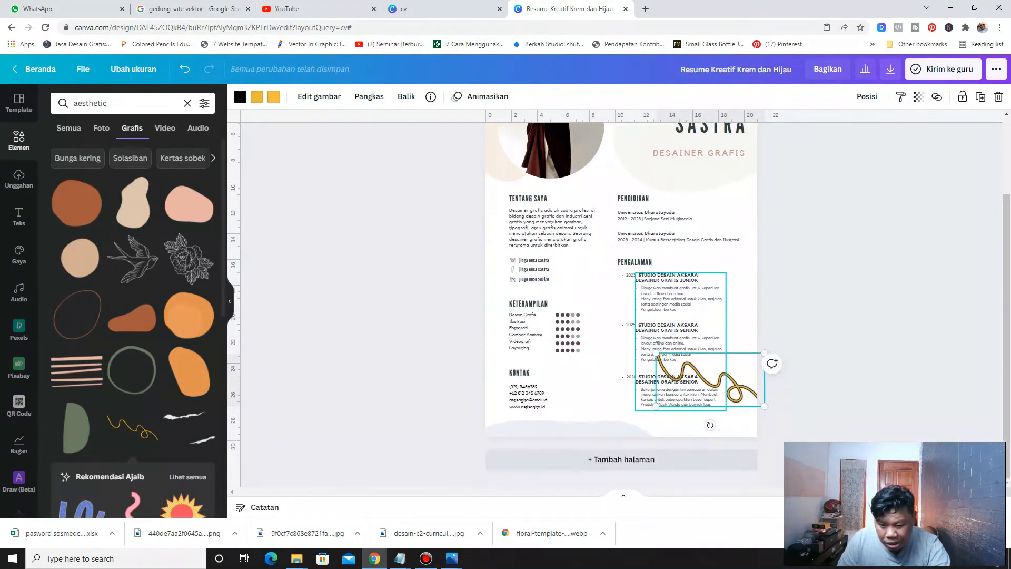
{"action": "left_click_drag", "start_coordinate": [690, 381], "coordinate": [710, 343]}
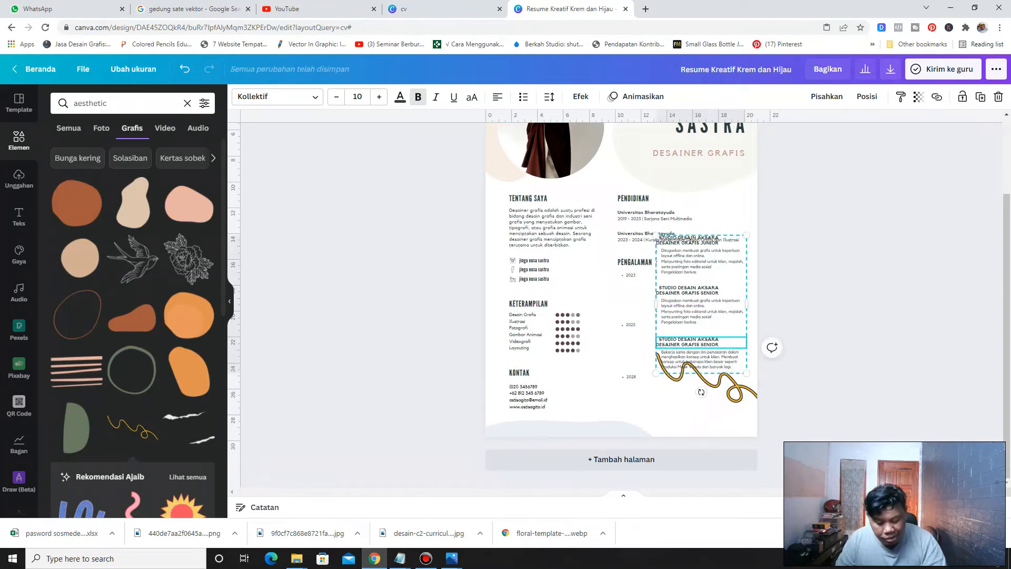
{"action": "key", "text": "ctrl+z"}
{"action": "left_click", "coordinate": [743, 391]}
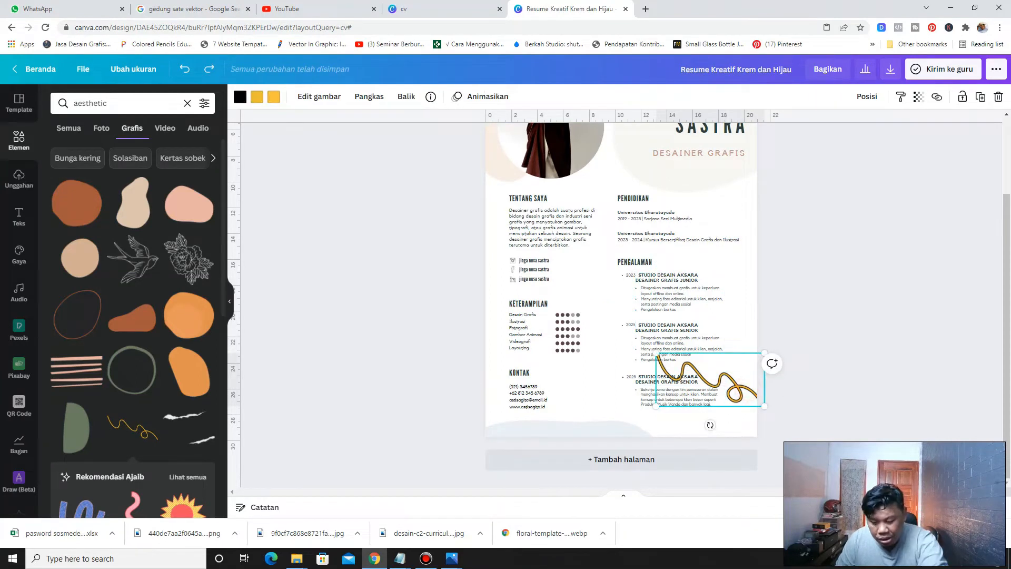
{"action": "key", "text": "Delete"}
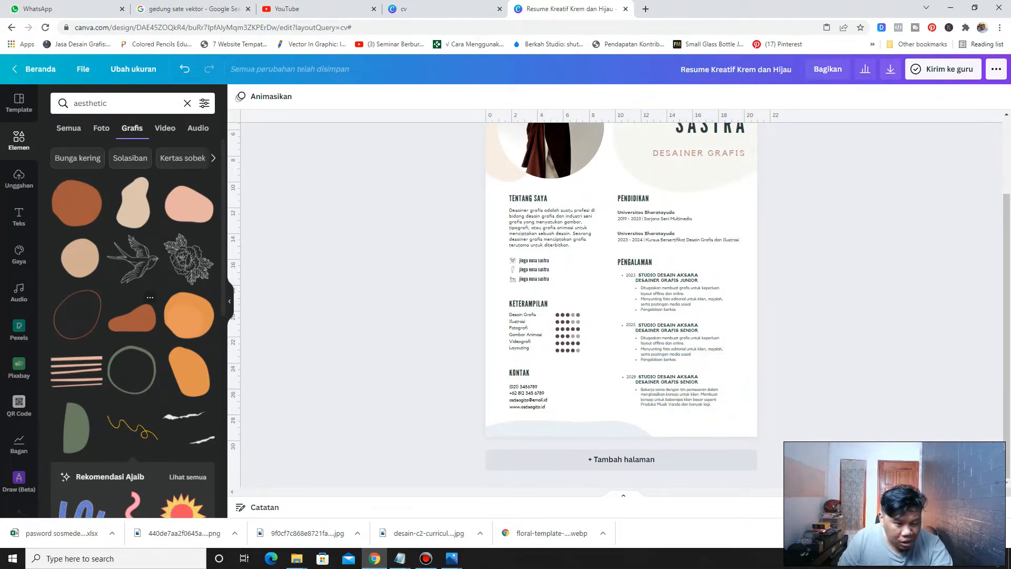
Add a brown organic blob shape and place it at the page's lower right corner
{"action": "left_click", "coordinate": [141, 317]}
{"action": "left_click_drag", "start_coordinate": [639, 253], "coordinate": [771, 396]}
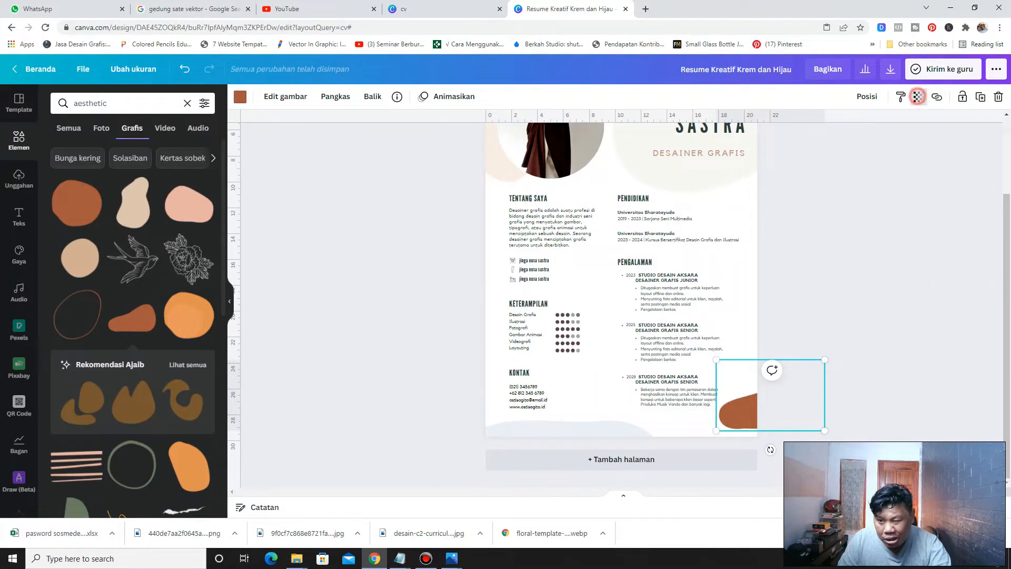
Lower the transparency of the brown blob shape in the lower right corner
{"action": "left_click", "coordinate": [919, 96]}
{"action": "left_click_drag", "start_coordinate": [884, 128], "coordinate": [813, 223]}
Add a black line-art flower graphic, shrink and tilt it, and place it at the page's top right corner
{"action": "scroll", "coordinate": [81, 400], "scroll_direction": "down", "scroll_amount": 10}
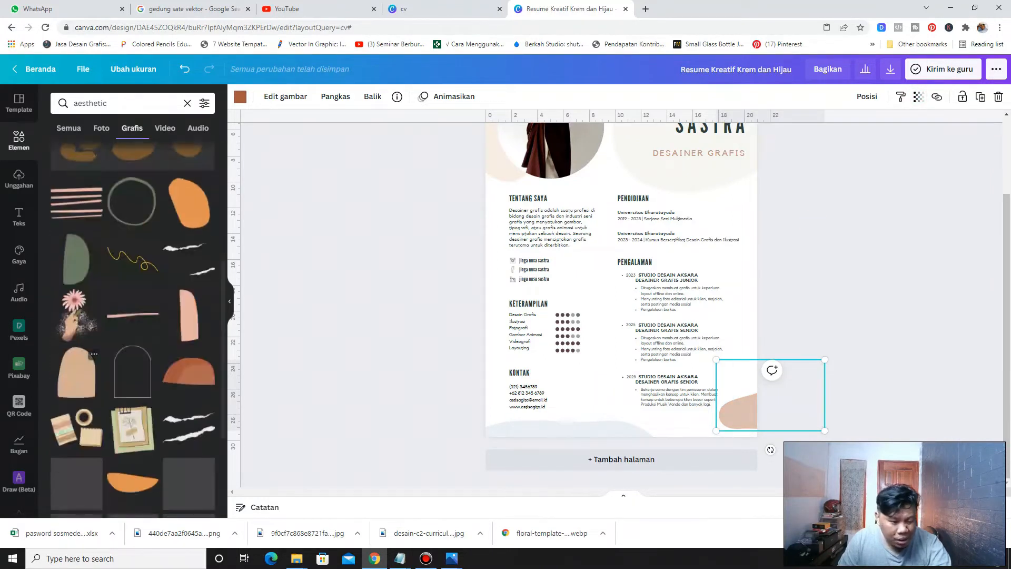
{"action": "scroll", "coordinate": [82, 401], "scroll_direction": "down", "scroll_amount": 4}
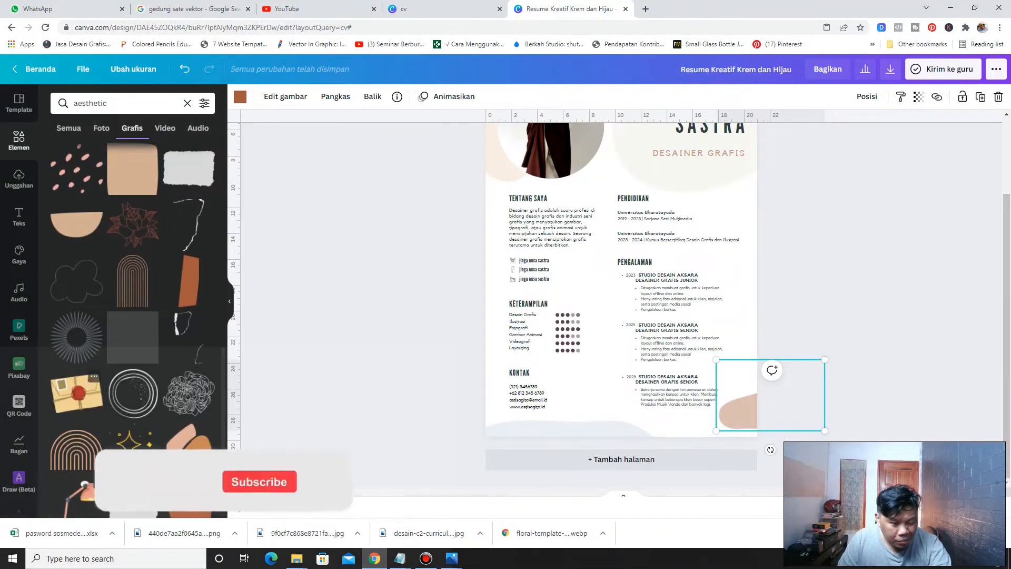
{"action": "scroll", "coordinate": [125, 507], "scroll_direction": "down", "scroll_amount": 3}
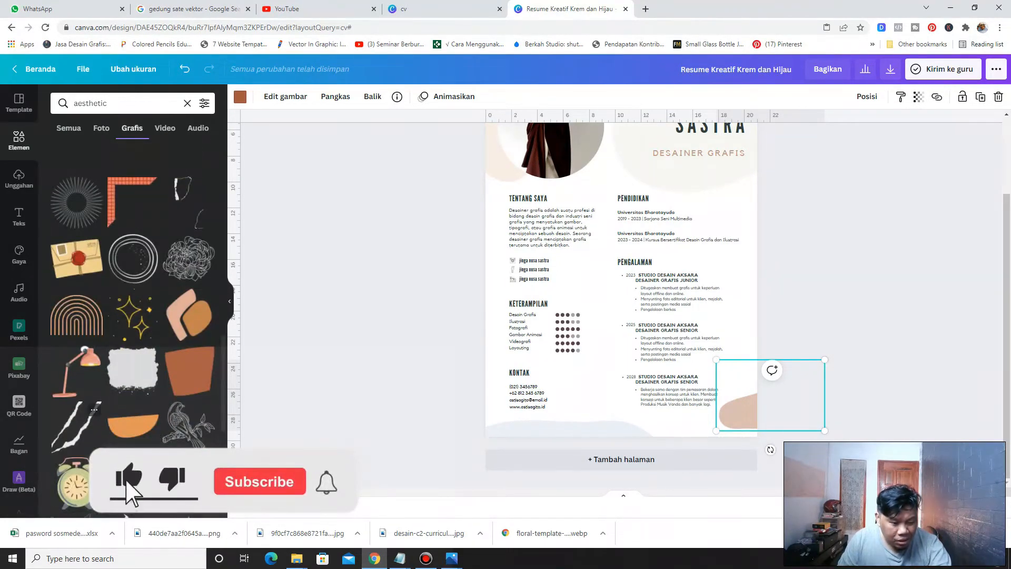
{"action": "scroll", "coordinate": [82, 416], "scroll_direction": "up", "scroll_amount": 15}
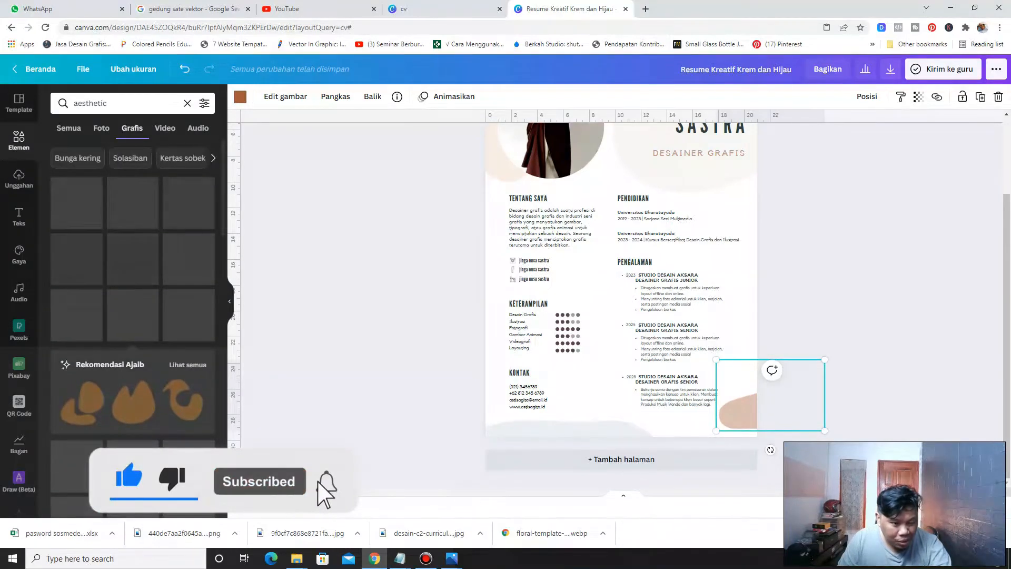
{"action": "left_click", "coordinate": [188, 258]}
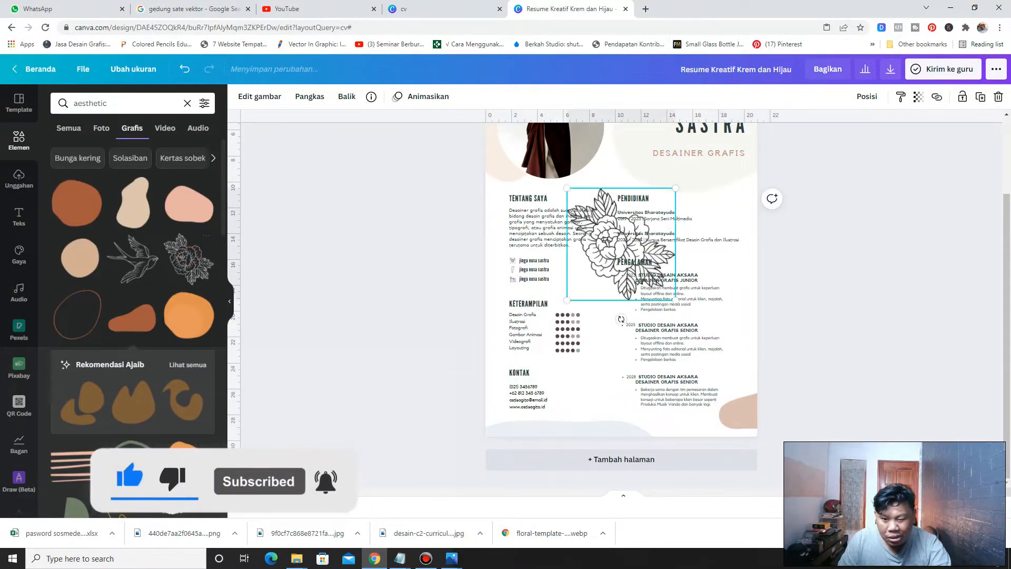
{"action": "scroll", "coordinate": [621, 305], "scroll_direction": "up", "scroll_amount": 3}
{"action": "left_click_drag", "start_coordinate": [607, 344], "coordinate": [716, 182]}
{"action": "left_click_drag", "start_coordinate": [676, 238], "coordinate": [598, 256]}
{"action": "left_click_drag", "start_coordinate": [608, 300], "coordinate": [587, 270]}
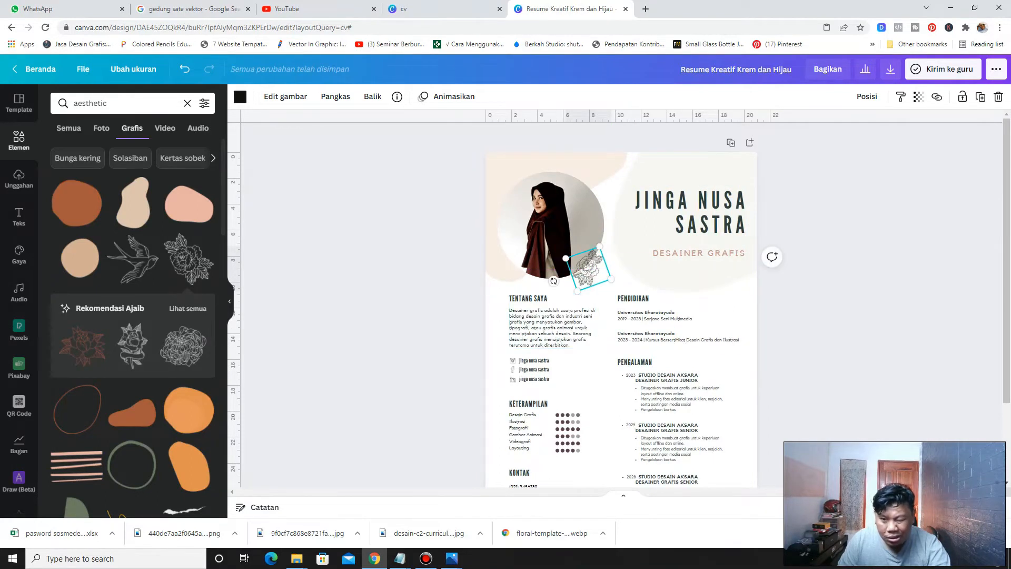
{"action": "left_click_drag", "start_coordinate": [588, 267], "coordinate": [746, 160]}
Set the flower graphic's transparency to 62, then deselect it
{"action": "scroll", "coordinate": [709, 279], "scroll_direction": "down", "scroll_amount": 3}
{"action": "scroll", "coordinate": [708, 280], "scroll_direction": "up", "scroll_amount": 3}
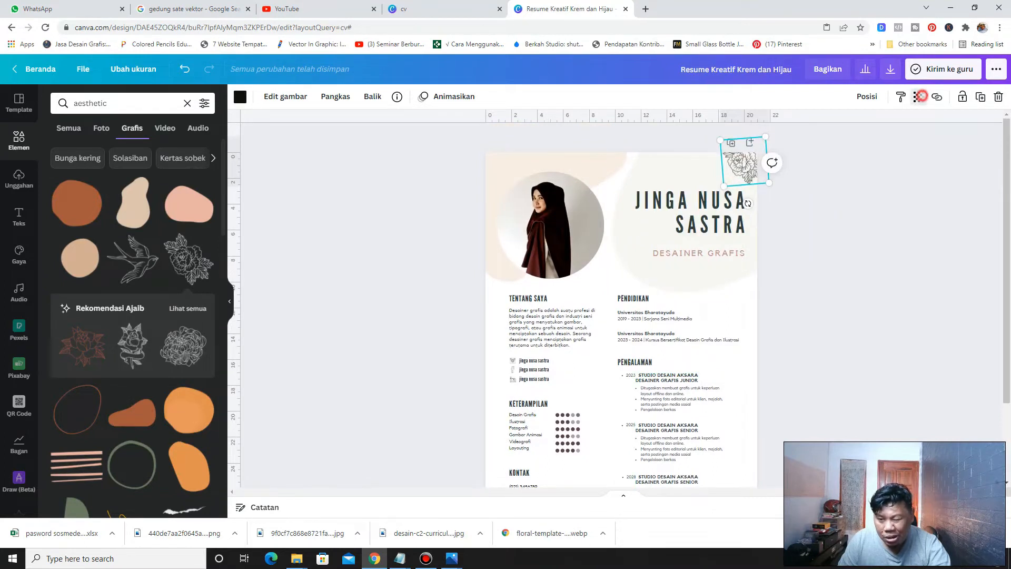
{"action": "left_click", "coordinate": [919, 96]}
{"action": "left_click_drag", "start_coordinate": [884, 129], "coordinate": [859, 128]}
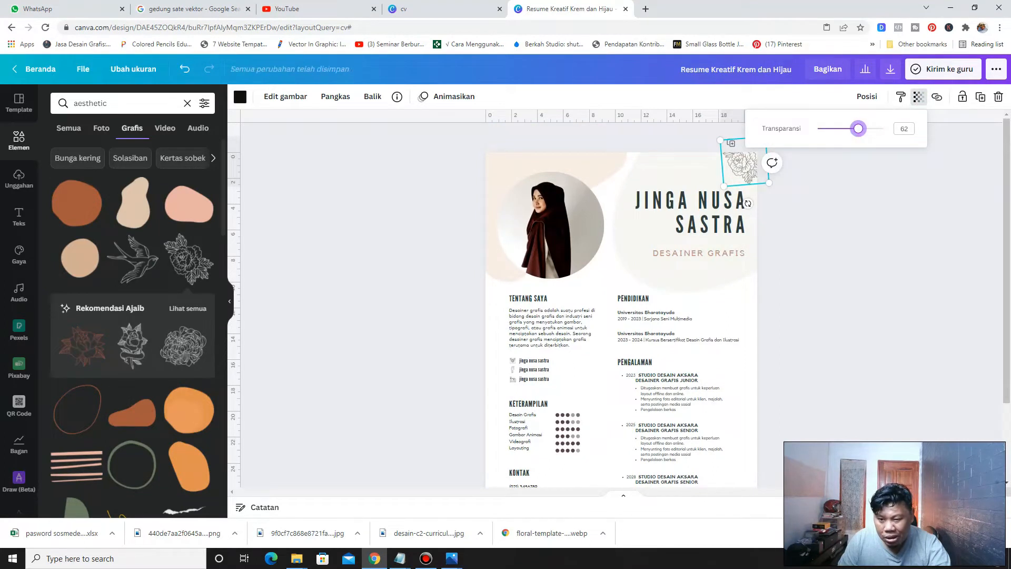
{"action": "left_click", "coordinate": [831, 210]}
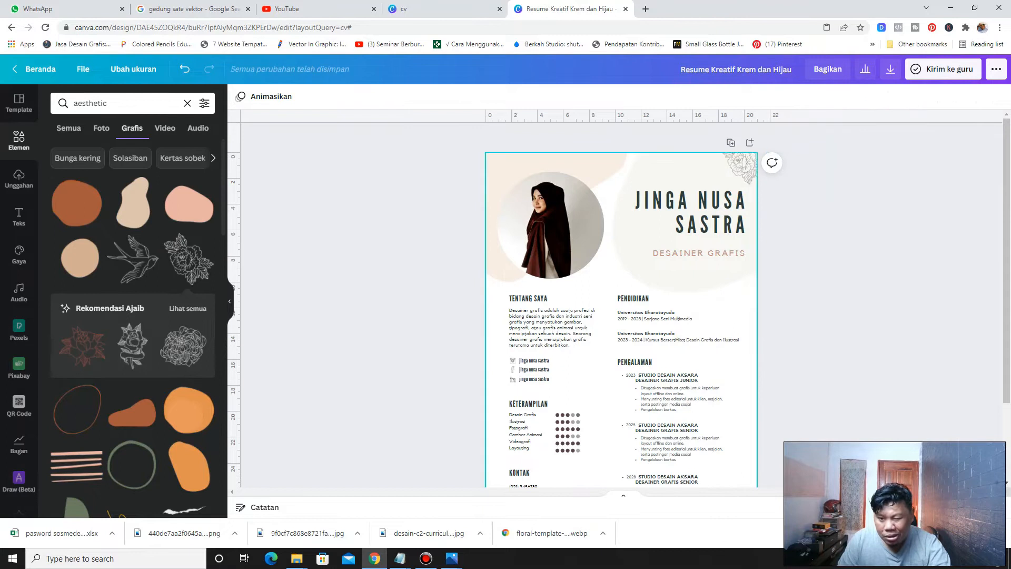
Add a vertical ruler guide at about 2 cm along the left column's text edge
{"action": "scroll", "coordinate": [554, 322], "scroll_direction": "down", "scroll_amount": 2}
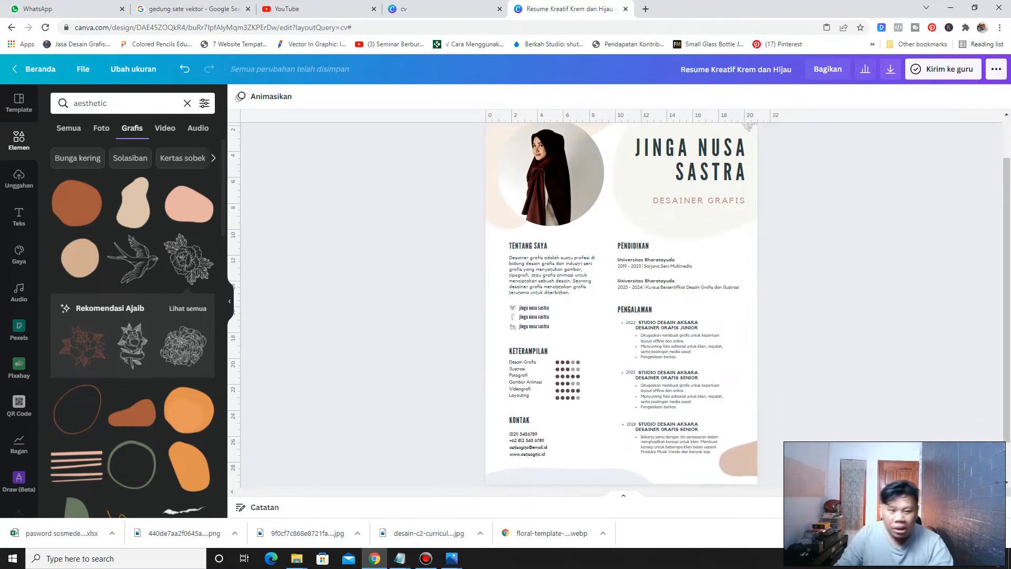
{"action": "left_click", "coordinate": [313, 243]}
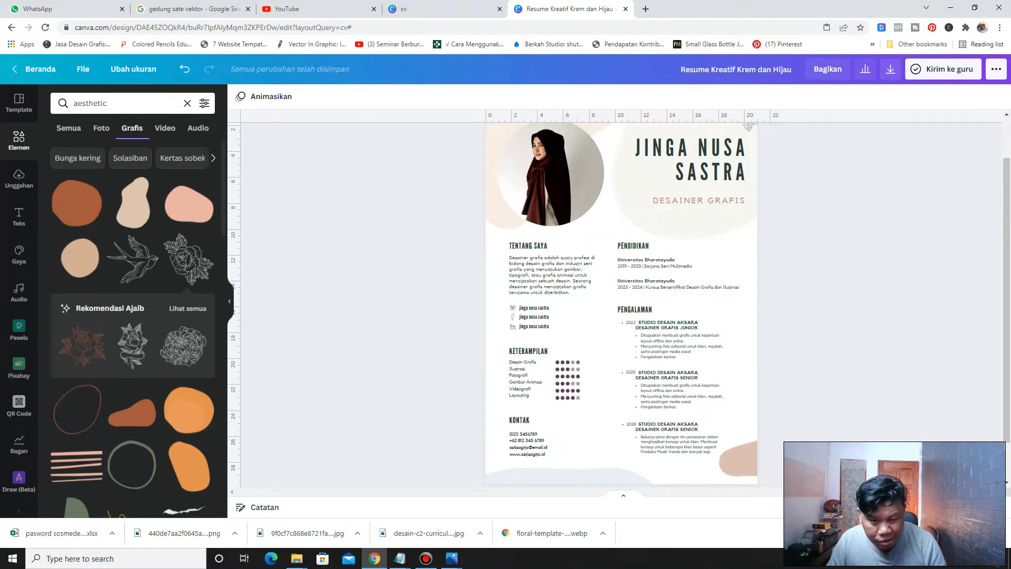
{"action": "left_click_drag", "start_coordinate": [238, 350], "coordinate": [510, 351]}
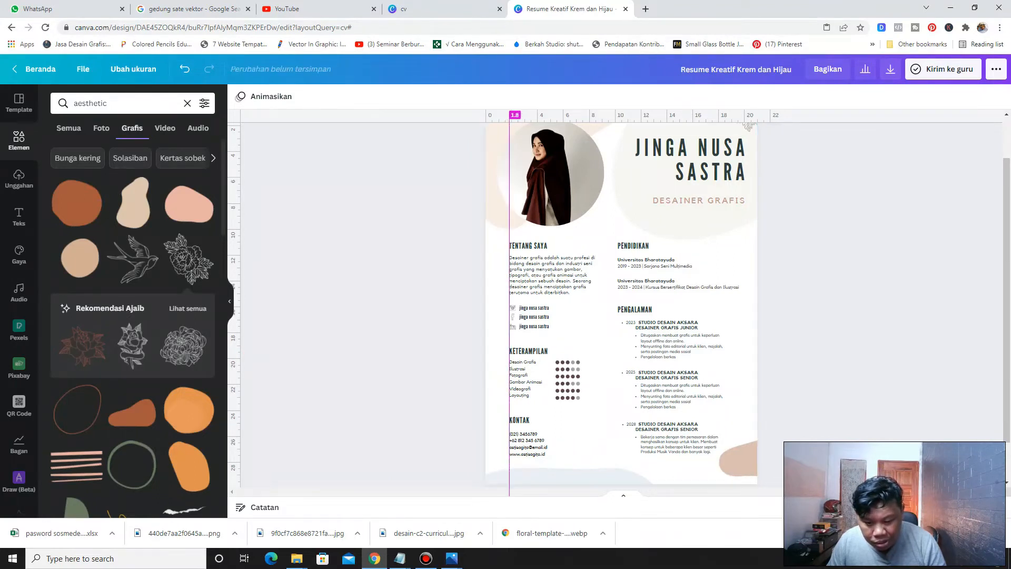
{"action": "left_click_drag", "start_coordinate": [510, 350], "coordinate": [511, 351]}
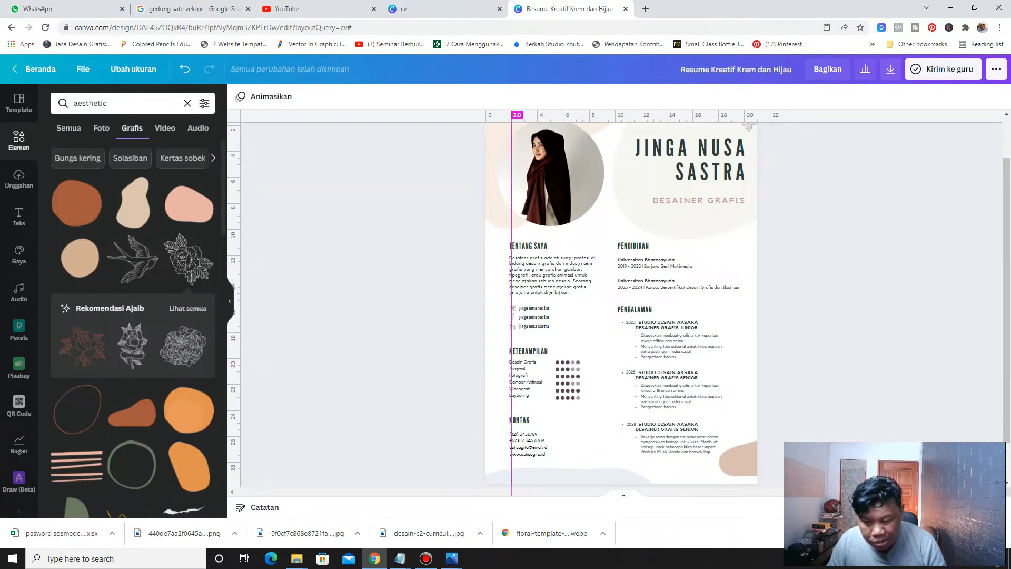
{"action": "left_click_drag", "start_coordinate": [511, 351], "coordinate": [509, 351]}
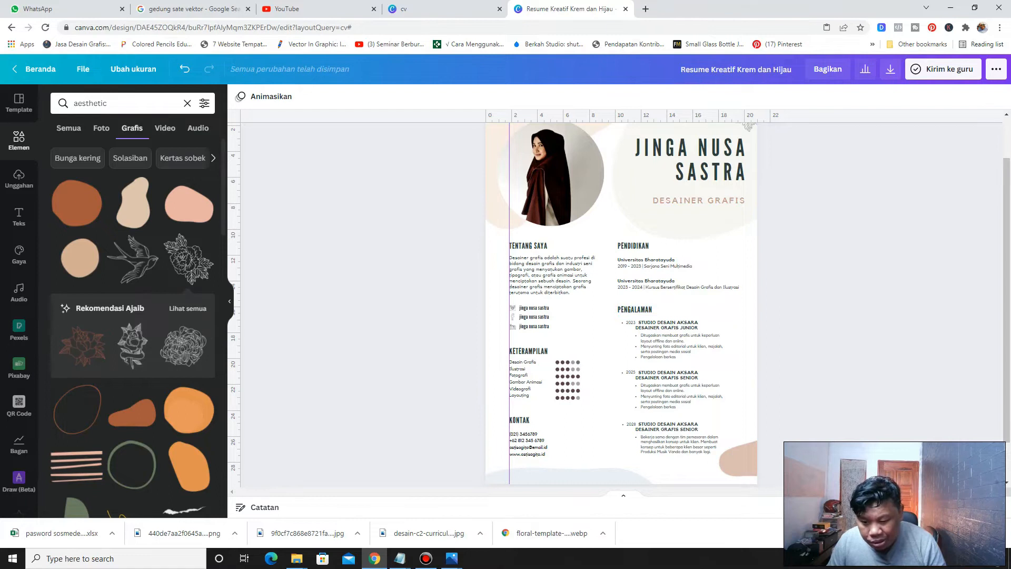
Copy the PENGALAMAN heading and place the pasted copy just below the education entries
{"action": "scroll", "coordinate": [648, 298], "scroll_direction": "up", "scroll_amount": 5}
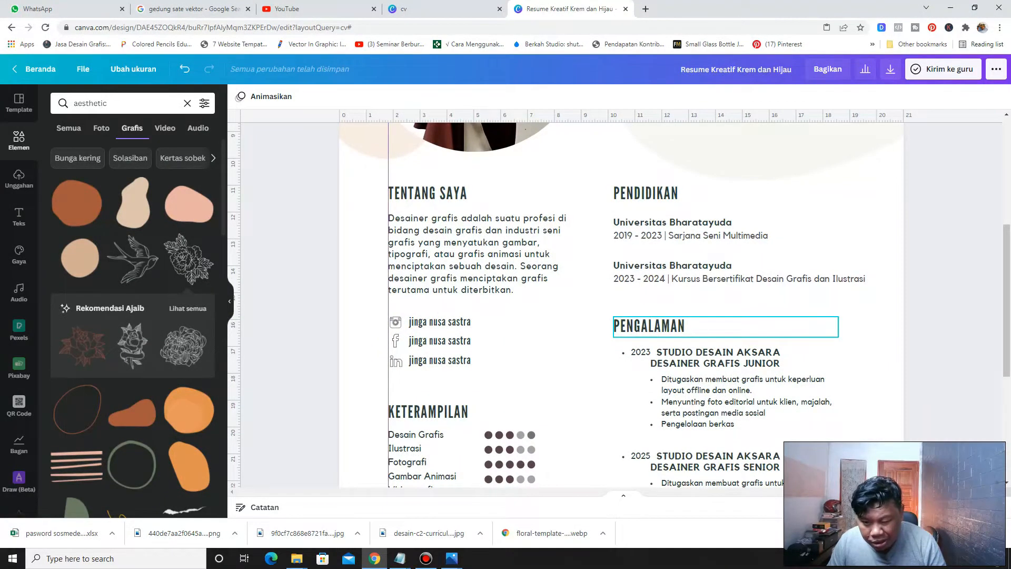
{"action": "right_click", "coordinate": [651, 326]}
{"action": "left_click", "coordinate": [667, 343]}
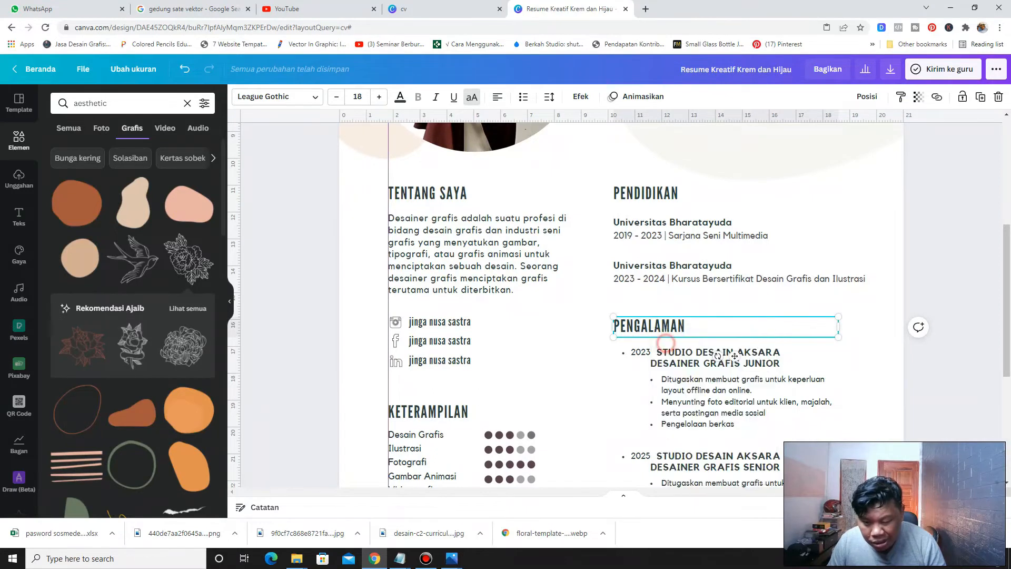
{"action": "right_click", "coordinate": [890, 191]}
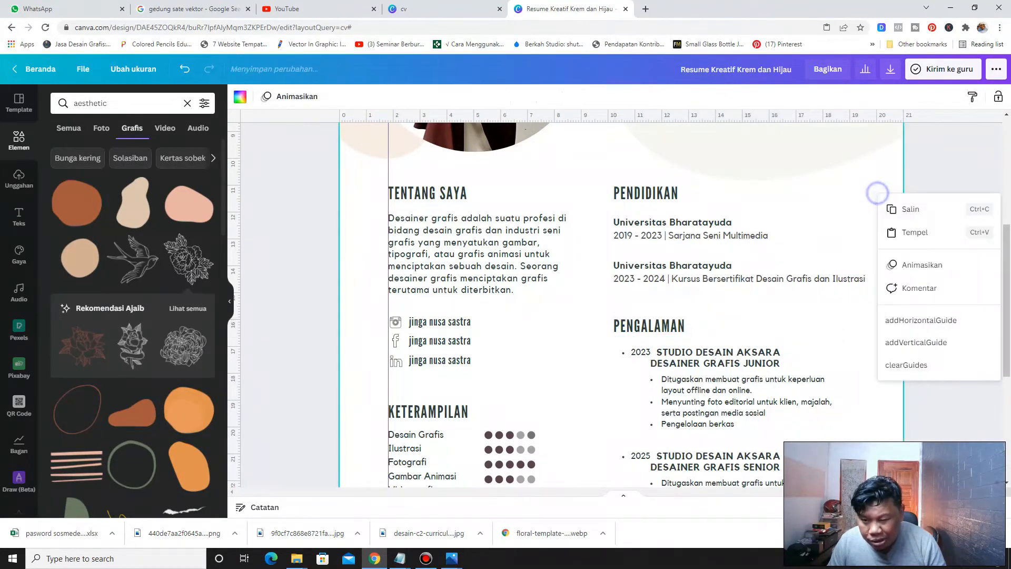
{"action": "left_click", "coordinate": [890, 232]}
{"action": "left_click_drag", "start_coordinate": [644, 342], "coordinate": [626, 299]}
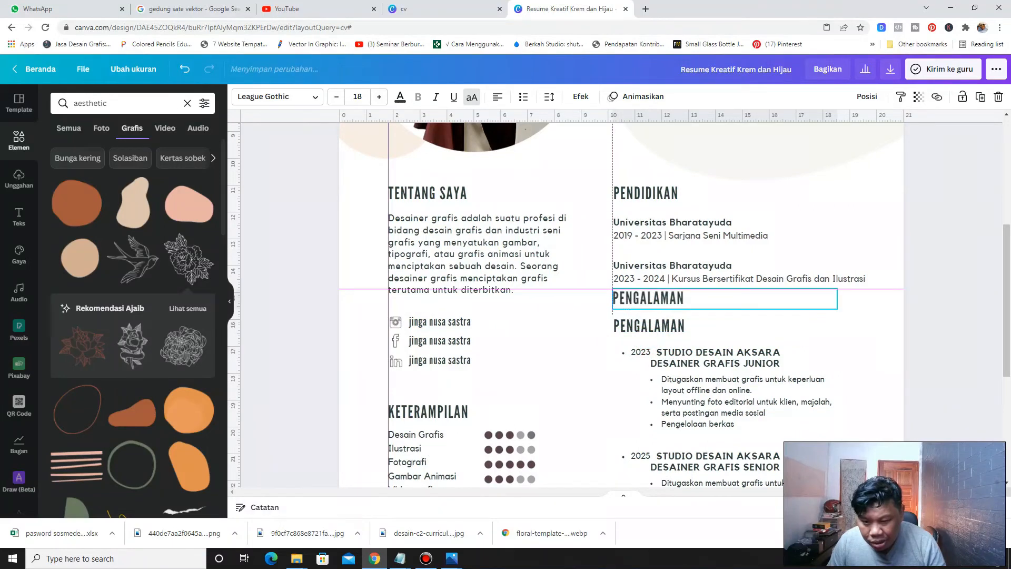
Retitle the copied heading as PELATIHAN
{"action": "double_click", "coordinate": [631, 300]}
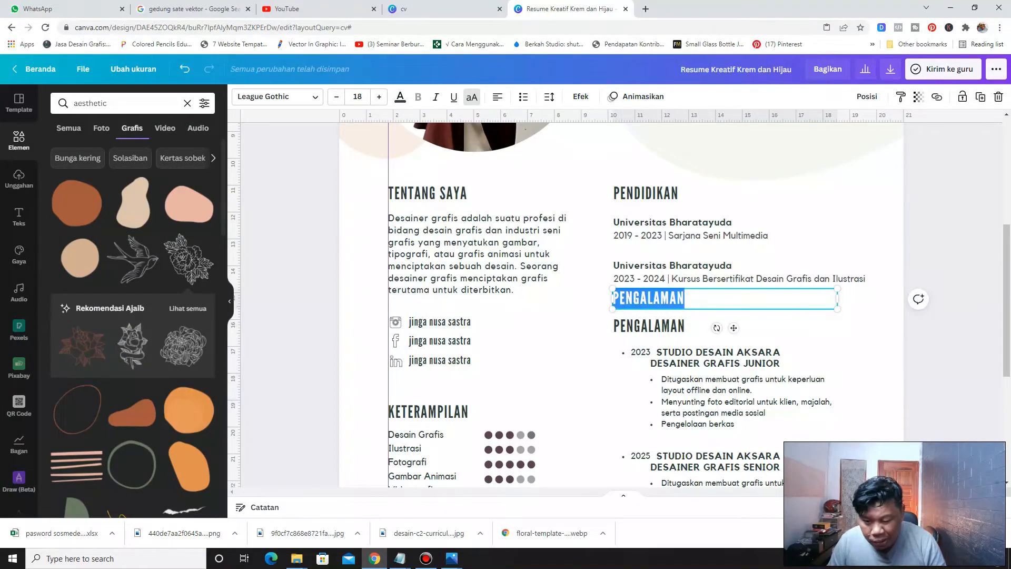
{"action": "type", "text": "PE"}
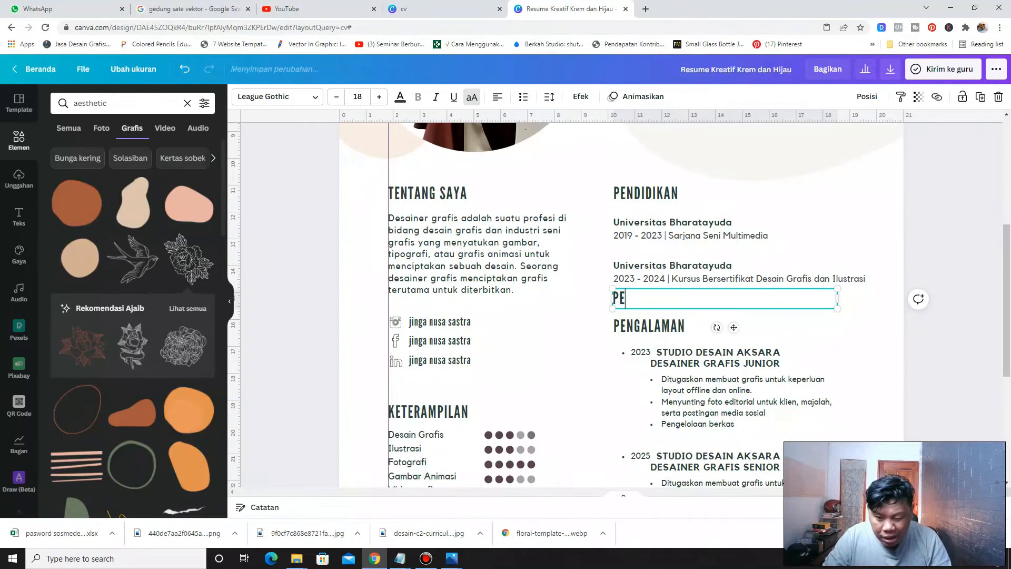
{"action": "type", "text": "LATIHAN"}
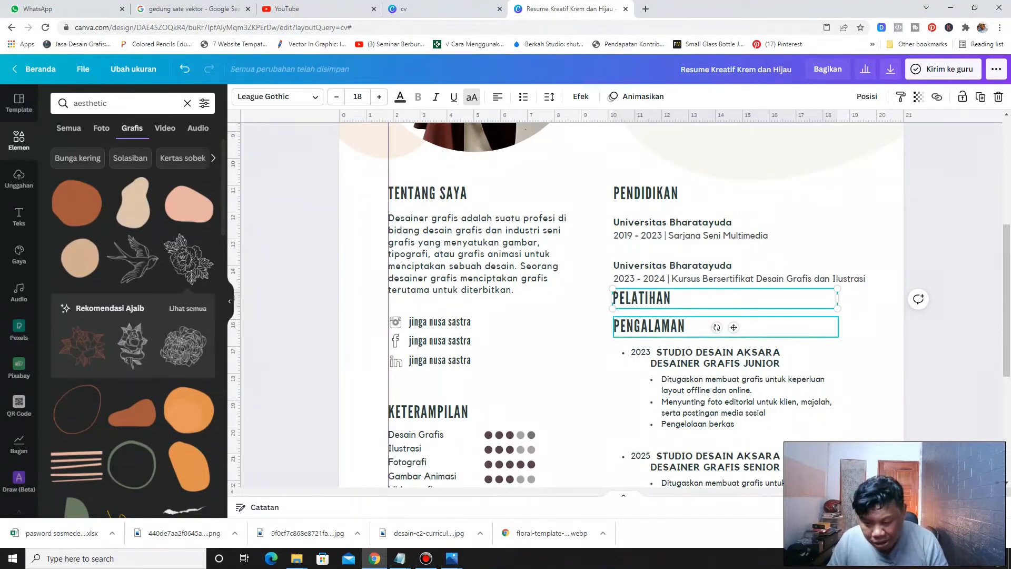
Scroll over the page to review the layout around the new PELATIHAN heading
{"action": "scroll", "coordinate": [743, 279], "scroll_direction": "down", "scroll_amount": 4}
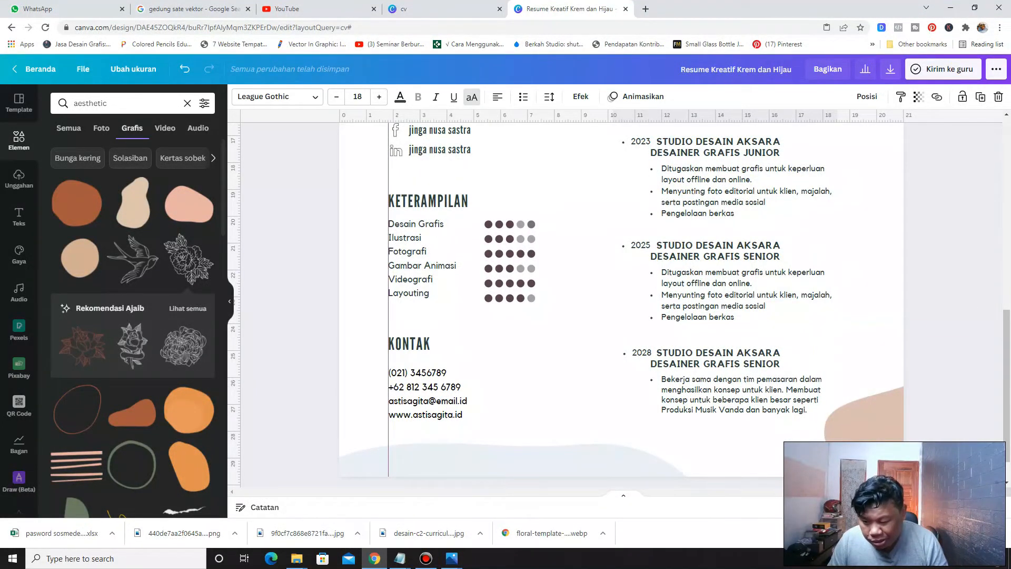
{"action": "scroll", "coordinate": [622, 369], "scroll_direction": "down", "scroll_amount": 4}
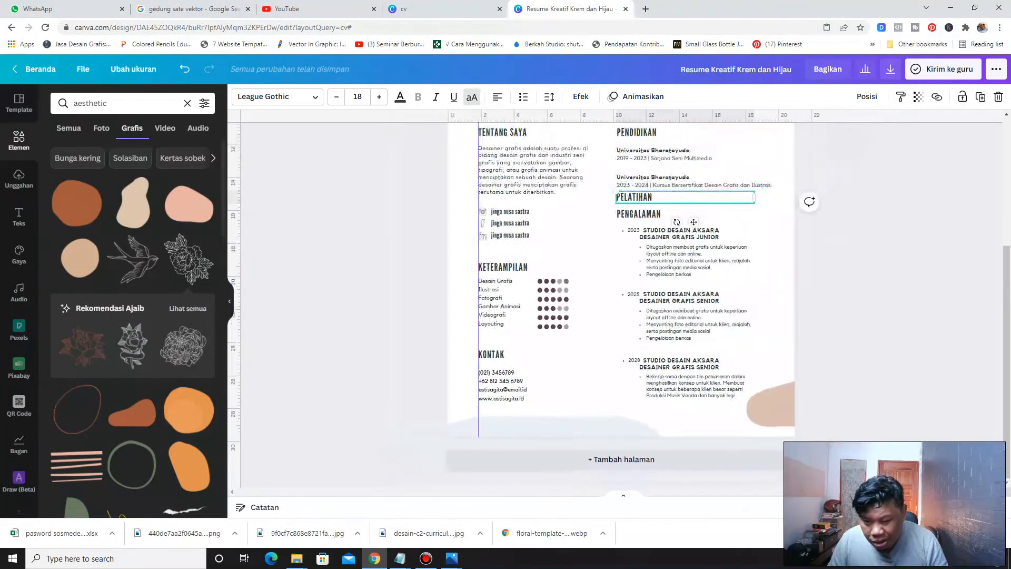
{"action": "scroll", "coordinate": [810, 312], "scroll_direction": "up", "scroll_amount": 2}
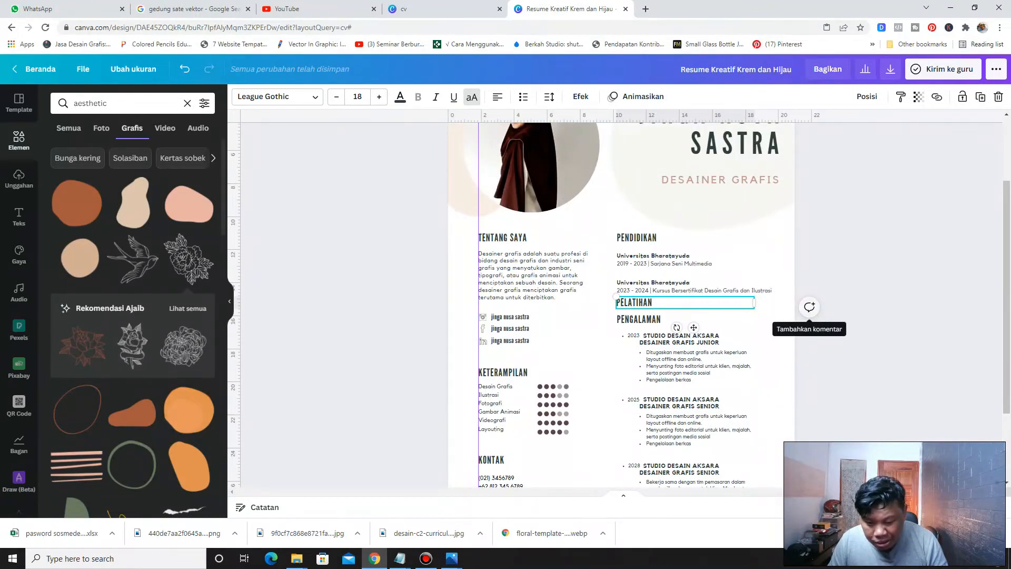
{"action": "scroll", "coordinate": [810, 312], "scroll_direction": "down", "scroll_amount": 1}
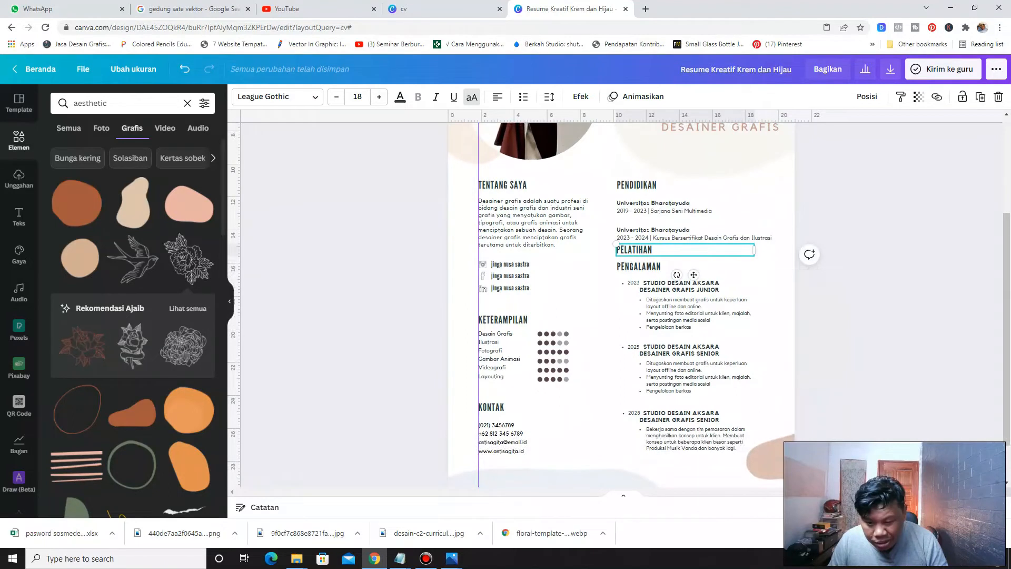
{"action": "scroll", "coordinate": [621, 305], "scroll_direction": "down", "scroll_amount": 1}
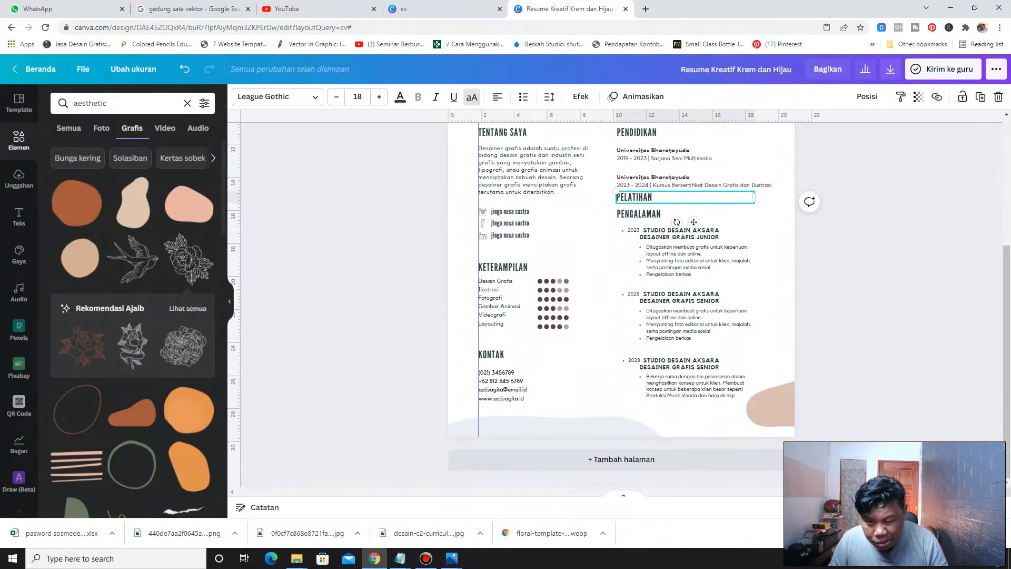
{"action": "scroll", "coordinate": [621, 306], "scroll_direction": "up", "scroll_amount": 1}
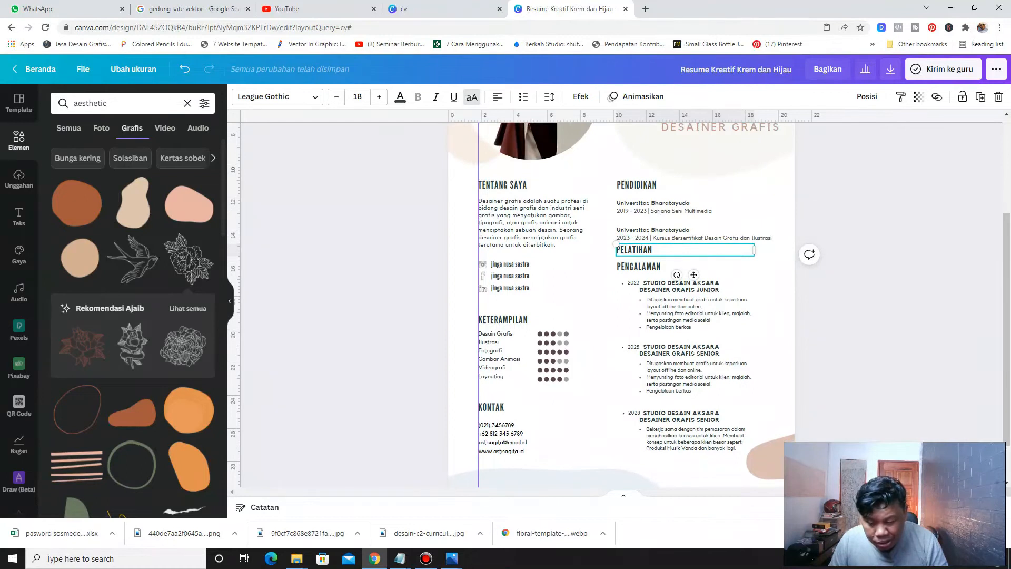
{"action": "scroll", "coordinate": [506, 295], "scroll_direction": "down", "scroll_amount": 1}
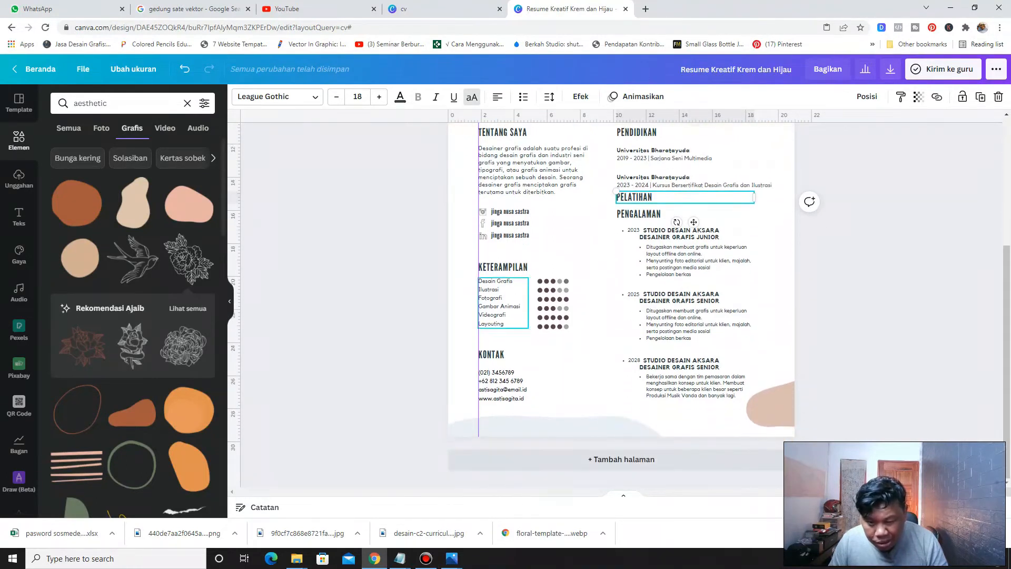
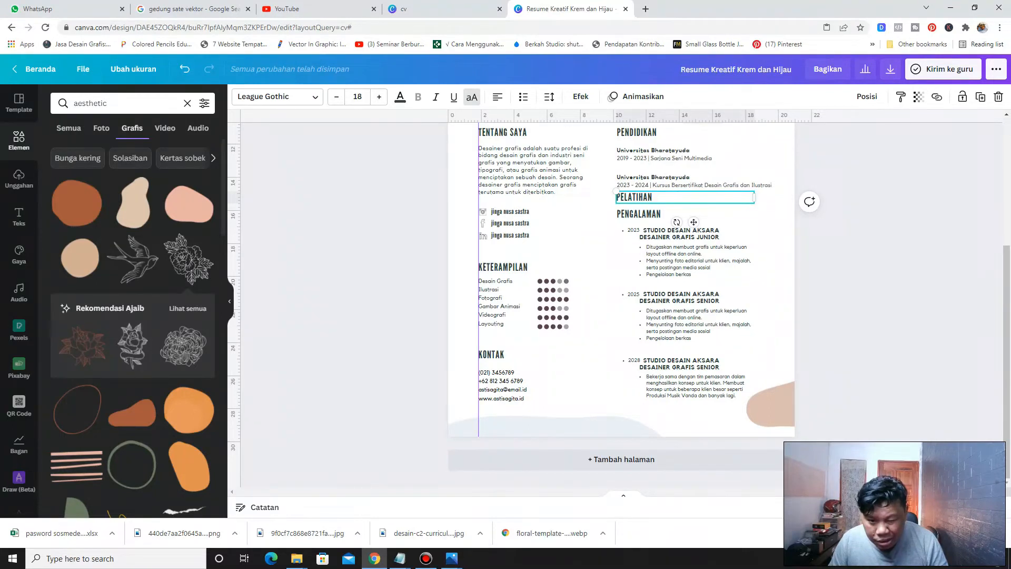
Move the social media handles group down to the bottom of the left column
{"action": "left_click_drag", "start_coordinate": [462, 208], "coordinate": [591, 428]}
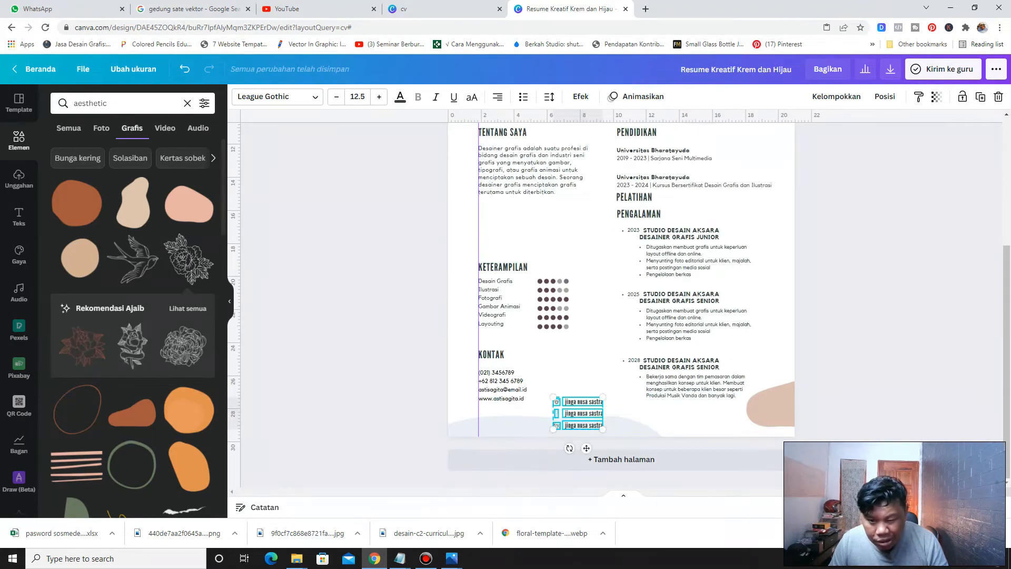
Move the PELATIHAN heading into the left column below TENTANG SAYA and narrow its text box
{"action": "scroll", "coordinate": [557, 426], "scroll_direction": "up", "scroll_amount": 2}
{"action": "left_click", "coordinate": [636, 250]}
{"action": "left_click_drag", "start_coordinate": [636, 250], "coordinate": [498, 260]}
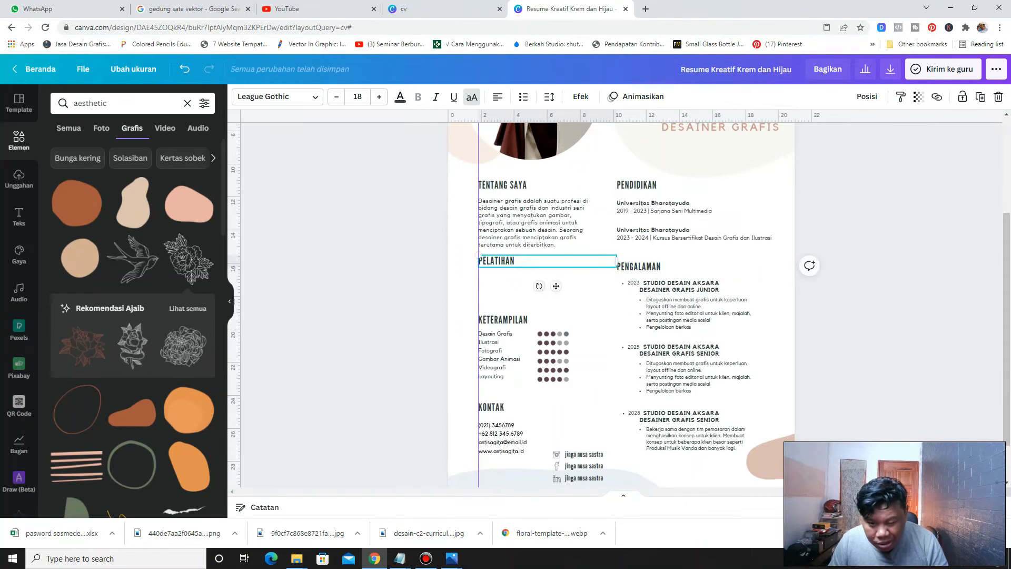
{"action": "left_click_drag", "start_coordinate": [617, 261], "coordinate": [533, 261]}
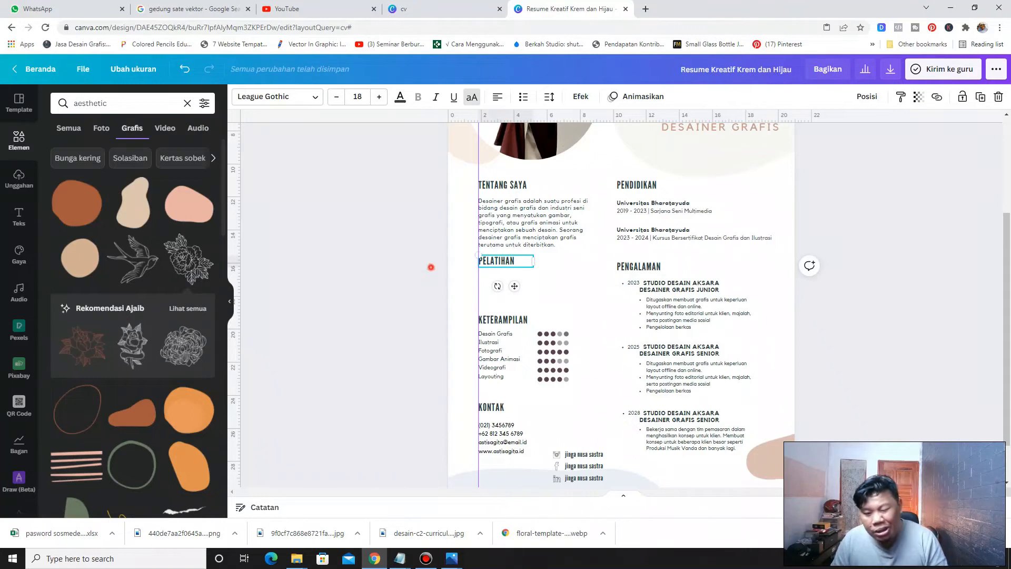
{"action": "left_click", "coordinate": [431, 267]}
{"action": "left_click", "coordinate": [483, 262]}
{"action": "key", "text": "Up"}
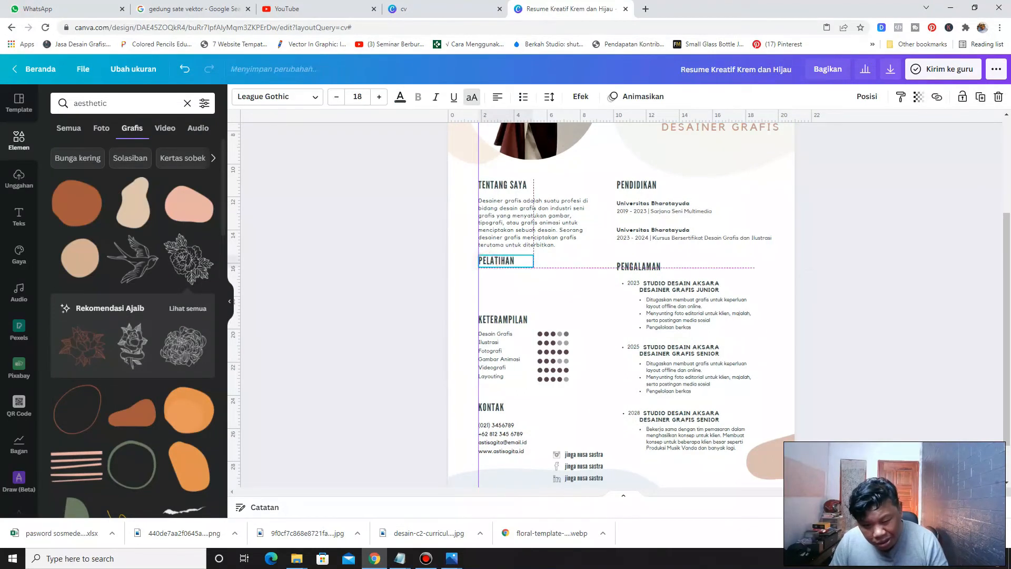
{"action": "key", "text": "Down"}
{"action": "key", "text": "Down"}
{"action": "key", "text": "Down"}
{"action": "key", "text": "Down"}
{"action": "key", "text": "Down"}
{"action": "key", "text": "Down"}
{"action": "key", "text": "Down"}
{"action": "key", "text": "Down"}
{"action": "key", "text": "Down"}
{"action": "key", "text": "Down"}
{"action": "key", "text": "Down"}
{"action": "key", "text": "Down"}
{"action": "key", "text": "Down"}
{"action": "key", "text": "Down"}
{"action": "left_click", "coordinate": [422, 279]}
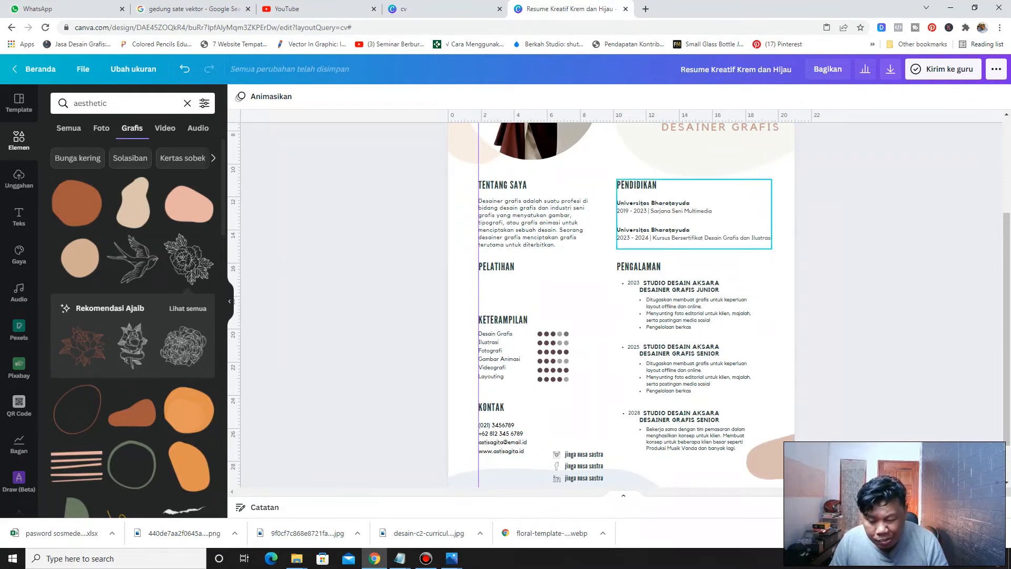
Copy the education entries from the PENDIDIKAN section
{"action": "left_click", "coordinate": [679, 206]}
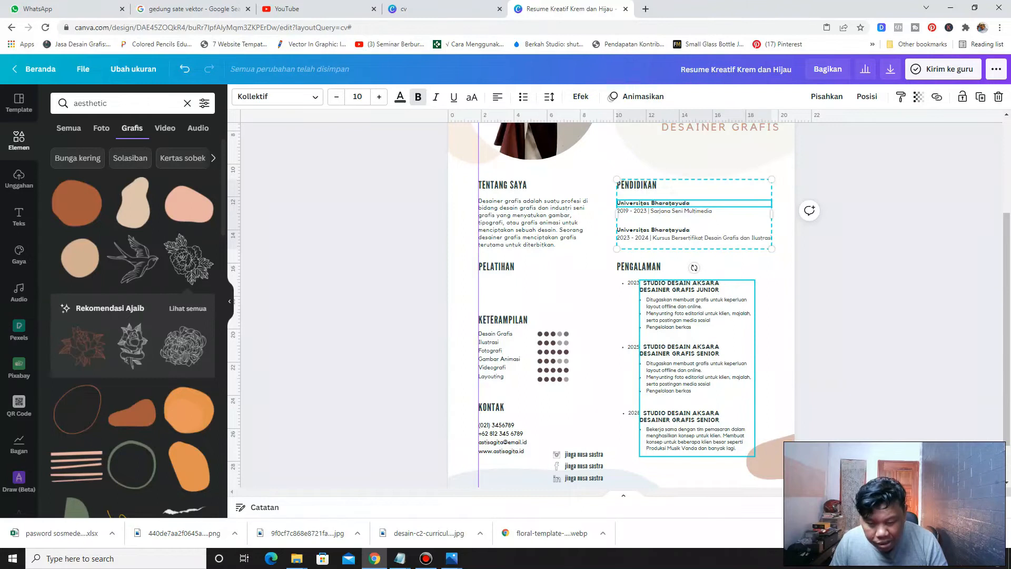
{"action": "left_click", "coordinate": [657, 231]}
{"action": "left_click", "coordinate": [661, 238]}
{"action": "left_click", "coordinate": [654, 303]}
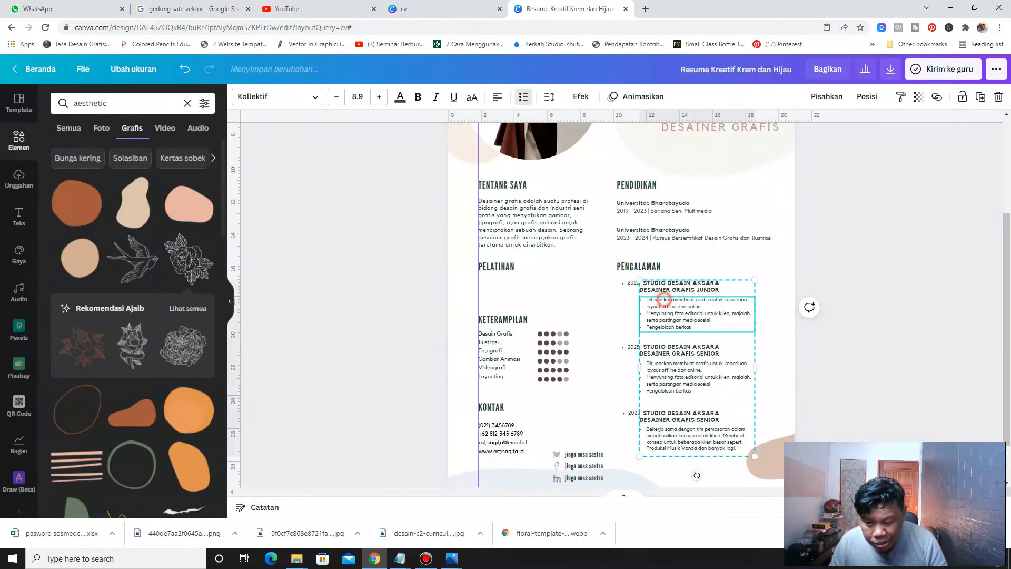
{"action": "left_click", "coordinate": [662, 211]}
{"action": "right_click", "coordinate": [662, 213]}
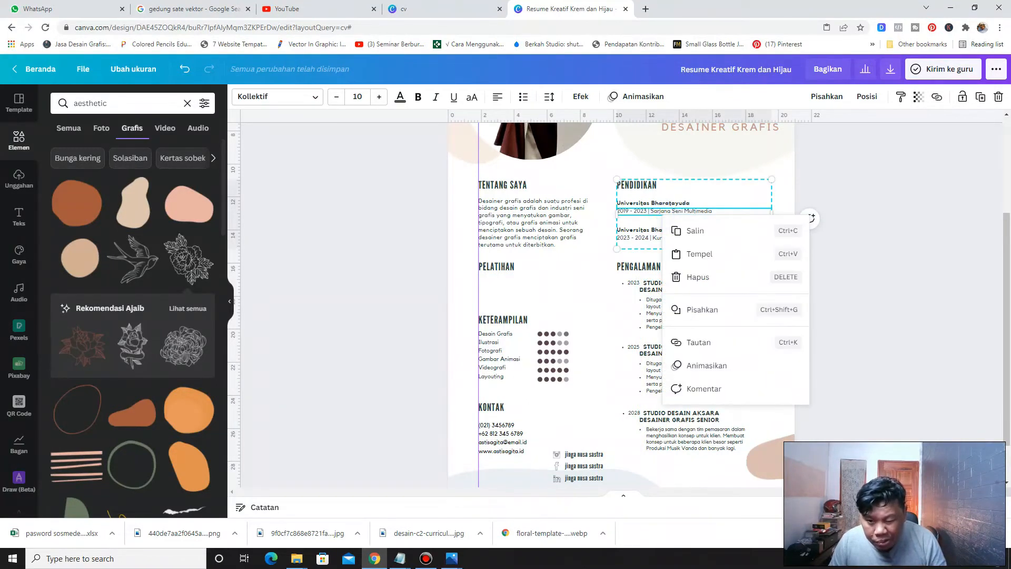
{"action": "left_click", "coordinate": [677, 228]}
{"action": "left_click", "coordinate": [564, 266]}
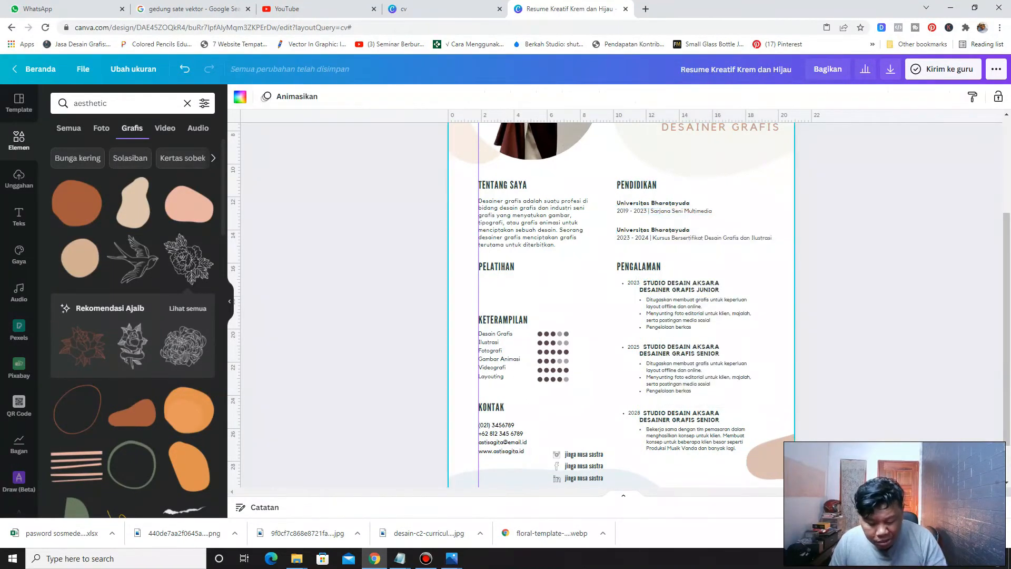
Paste the copied education entries and place them under the PELATIHAN heading in the left column
{"action": "key", "text": "ctrl+v"}
{"action": "left_click_drag", "start_coordinate": [679, 221], "coordinate": [593, 279]}
{"action": "left_click", "coordinate": [569, 252]}
{"action": "double_click", "coordinate": [571, 251]}
{"action": "key", "text": "BackSpace"}
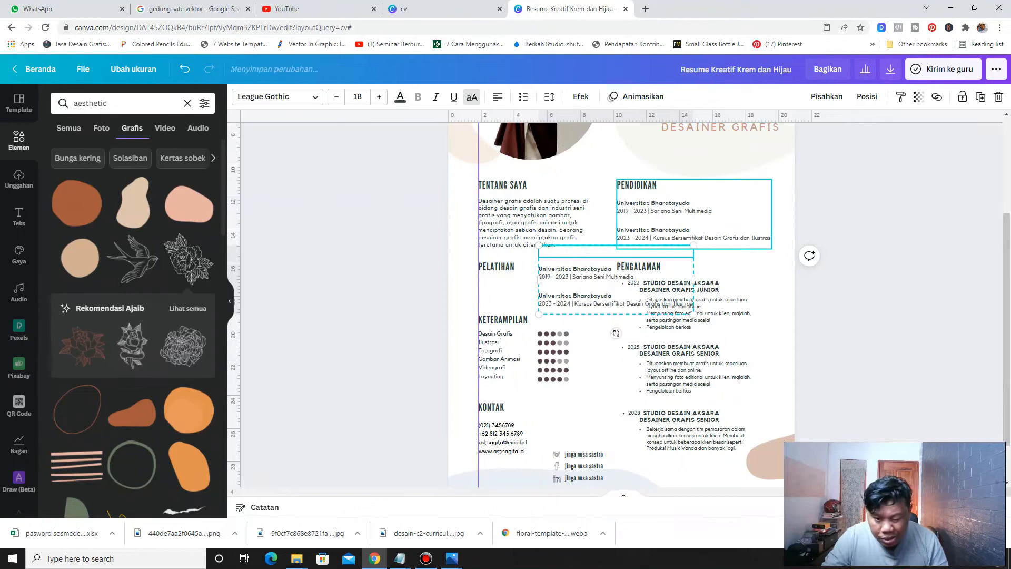
{"action": "left_click", "coordinate": [412, 288]}
{"action": "left_click_drag", "start_coordinate": [574, 276], "coordinate": [518, 289]}
{"action": "left_click_drag", "start_coordinate": [560, 344], "coordinate": [560, 345]}
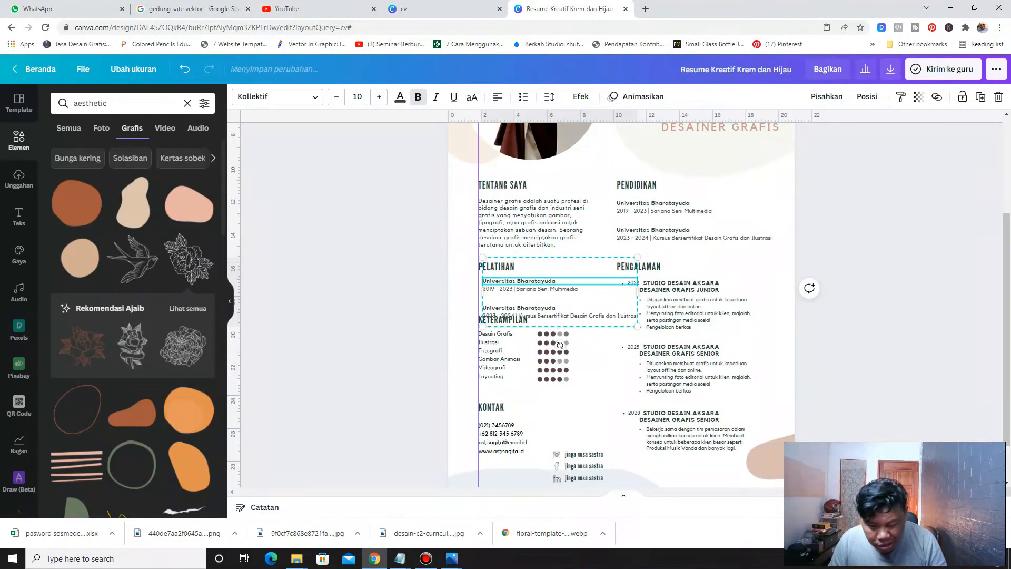
{"action": "left_click_drag", "start_coordinate": [550, 283], "coordinate": [596, 258]}
Shift the KETERAMPILAN section down to make room for the new training entries
{"action": "left_click", "coordinate": [447, 320]}
{"action": "left_click_drag", "start_coordinate": [440, 310], "coordinate": [583, 390]}
{"action": "left_click_drag", "start_coordinate": [505, 358], "coordinate": [505, 372]}
{"action": "left_click_drag", "start_coordinate": [426, 471], "coordinate": [400, 425]}
{"action": "left_click_drag", "start_coordinate": [560, 258], "coordinate": [512, 285]}
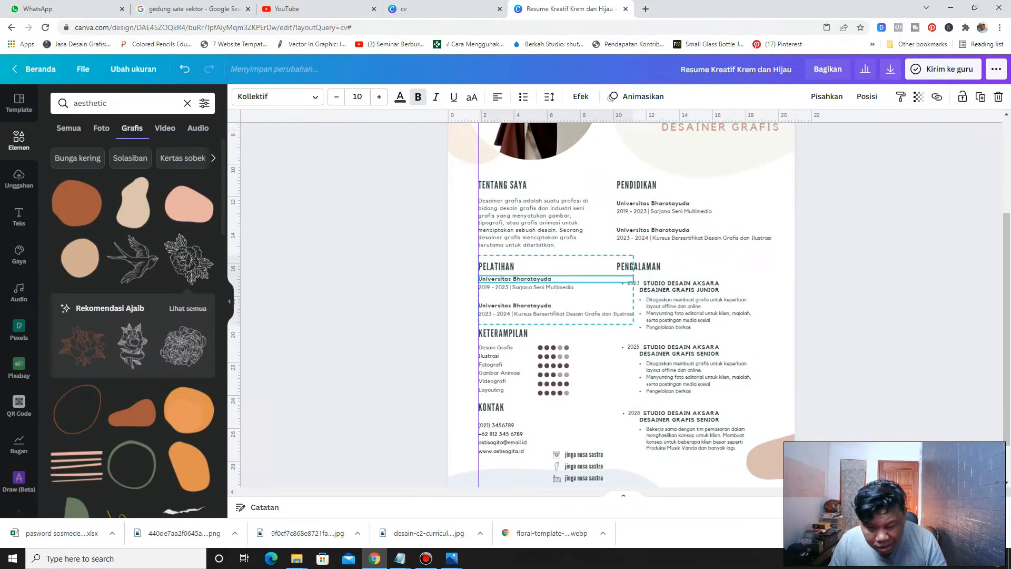
{"action": "left_click", "coordinate": [384, 293]}
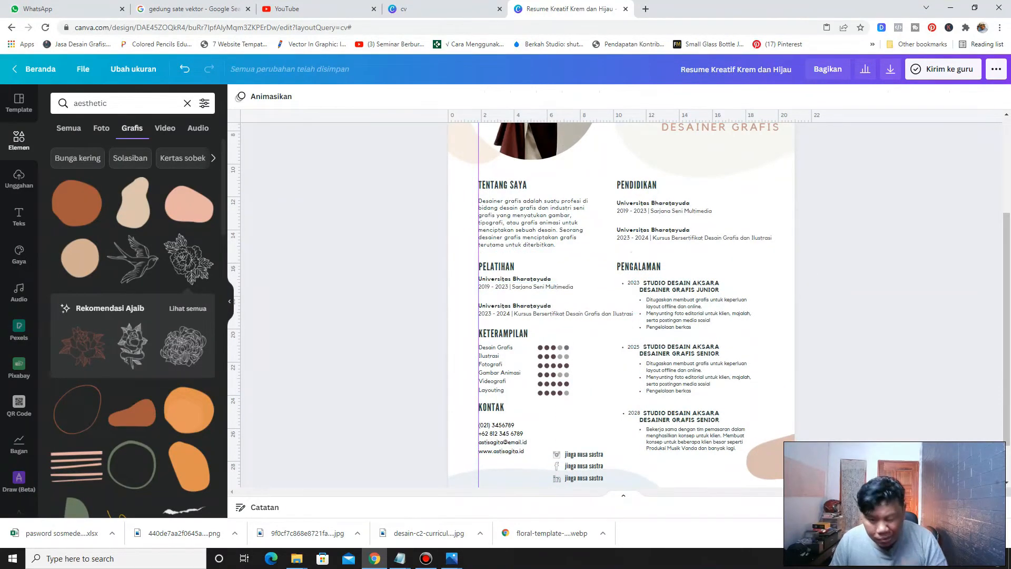
Break the second training entry's course line so Desain Grafis dan Ilustrasi wraps onto a new line
{"action": "scroll", "coordinate": [553, 248], "scroll_direction": "down", "scroll_amount": 2}
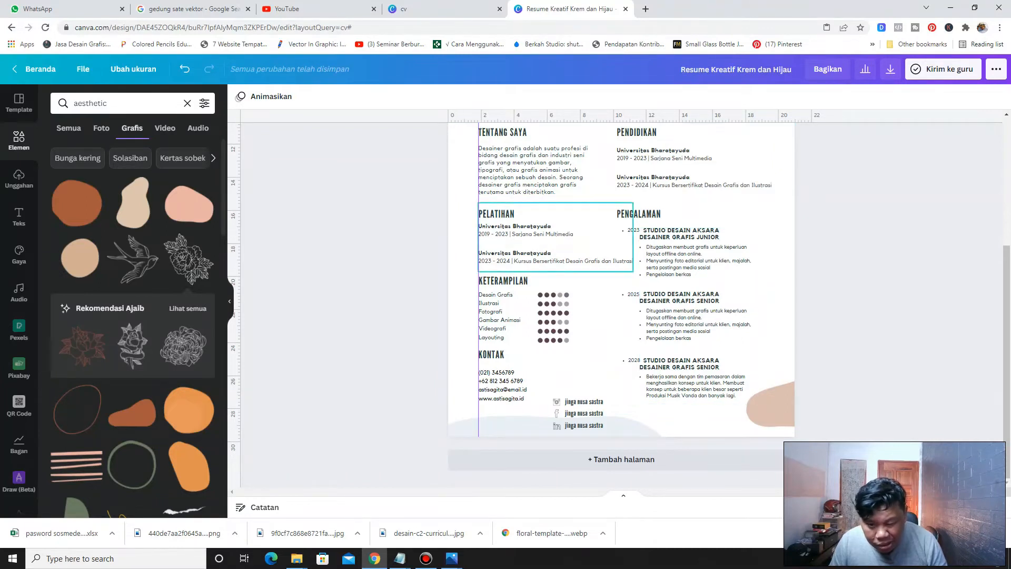
{"action": "left_click", "coordinate": [567, 262]}
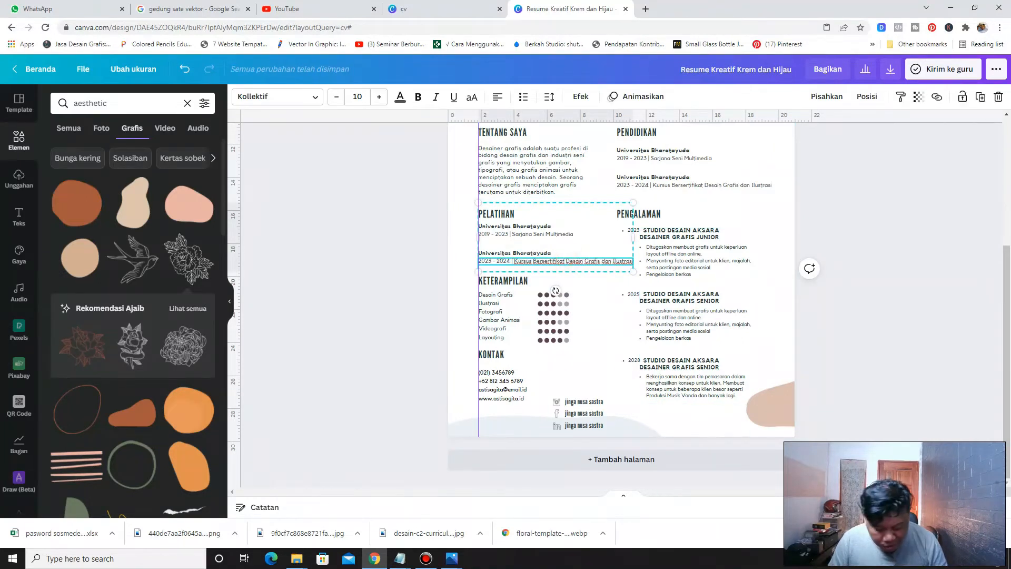
{"action": "key", "text": "Return"}
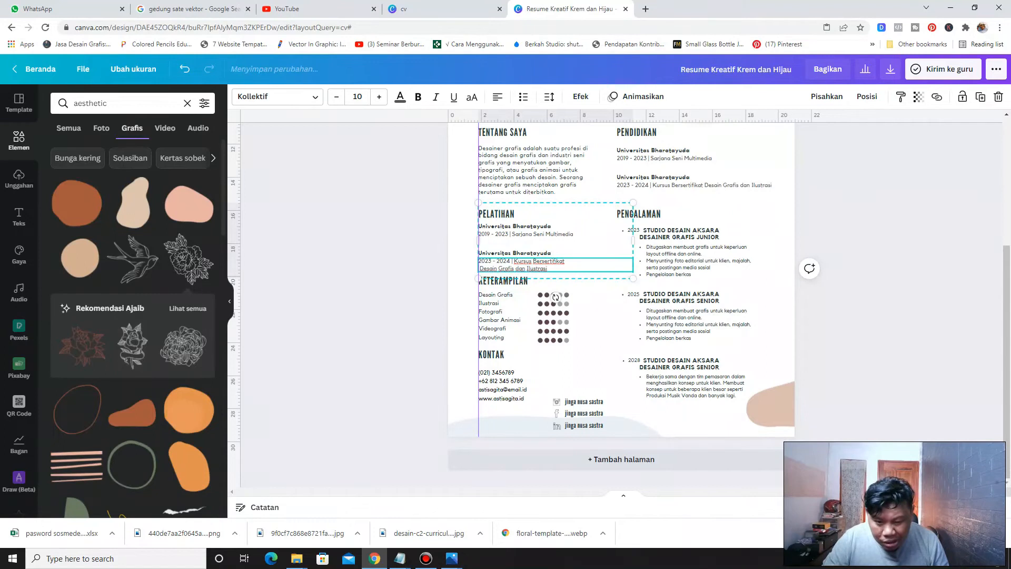
{"action": "left_click", "coordinate": [408, 270]}
Adjust the text spacing of the training entries
{"action": "left_click", "coordinate": [493, 247]}
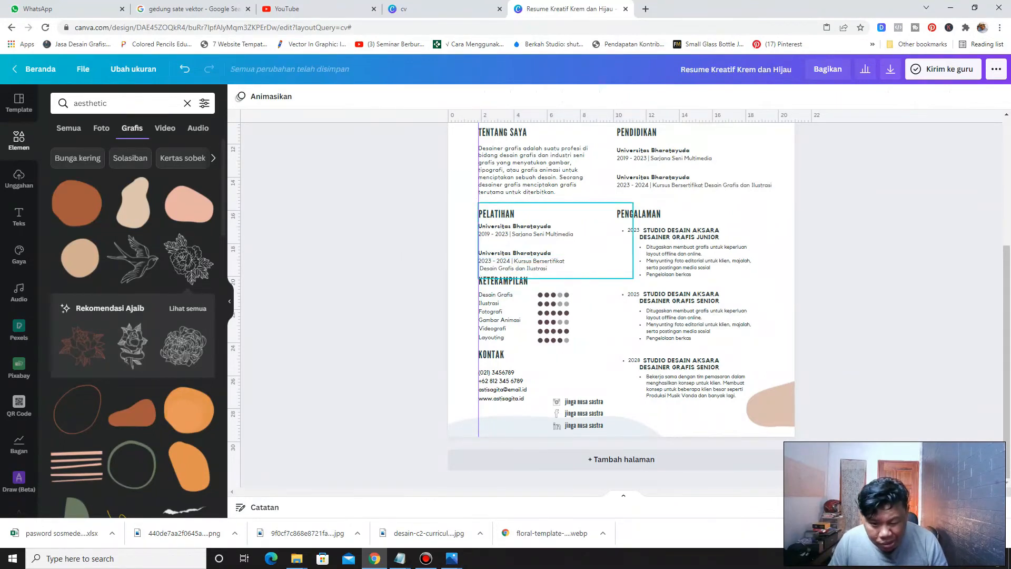
{"action": "left_click", "coordinate": [493, 248]}
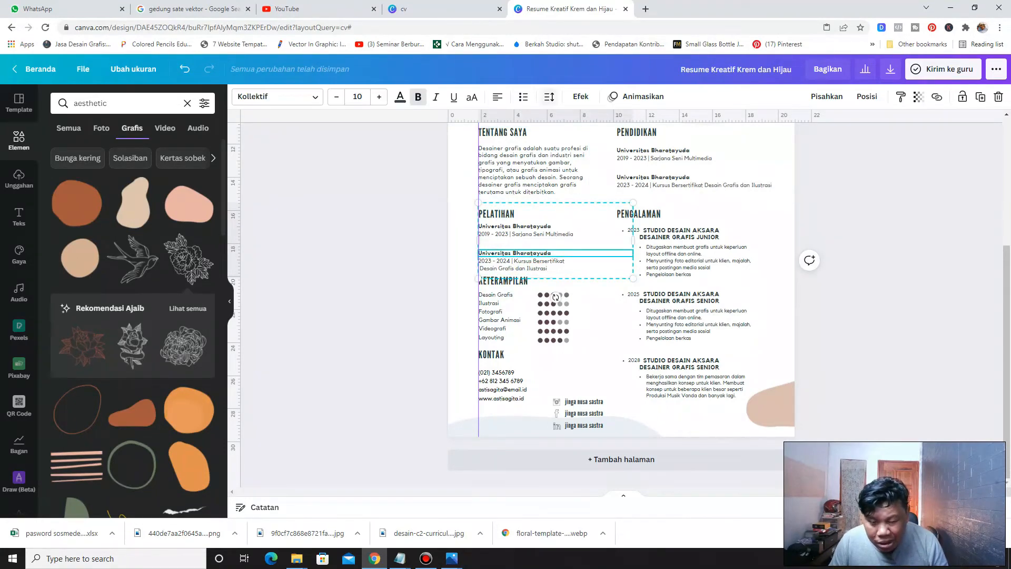
{"action": "left_click", "coordinate": [550, 97]}
{"action": "left_click_drag", "start_coordinate": [632, 154], "coordinate": [626, 133]}
{"action": "left_click", "coordinate": [362, 256]}
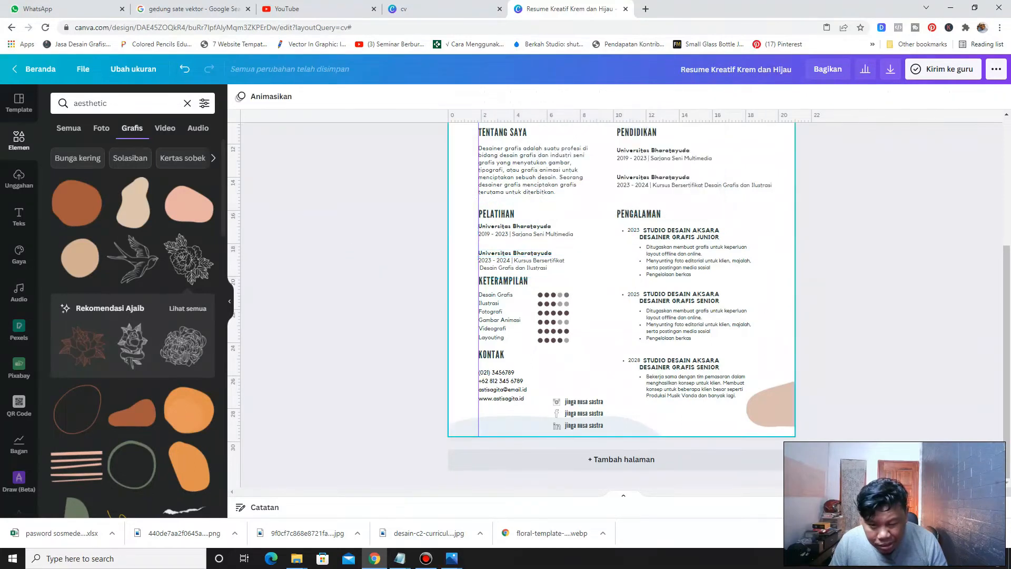
Nudge the training entries slightly upward toward the PELATIHAN heading
{"action": "left_click", "coordinate": [492, 260]}
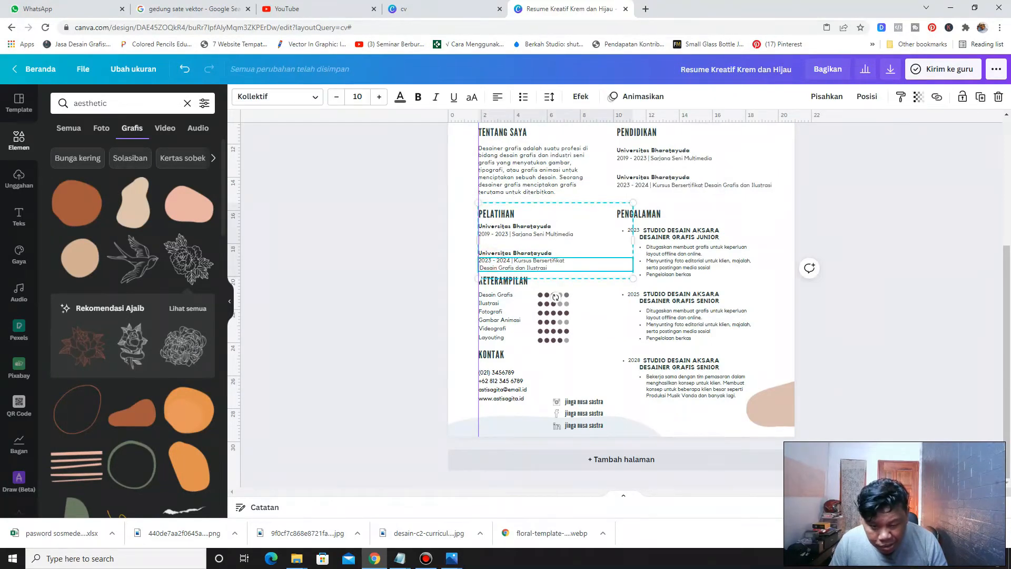
{"action": "key", "text": "Up"}
{"action": "key", "text": "Up"}
{"action": "key", "text": "Up"}
{"action": "key", "text": "Up"}
{"action": "key", "text": "Up"}
{"action": "key", "text": "Up"}
{"action": "key", "text": "Up"}
{"action": "key", "text": "Up"}
{"action": "key", "text": "Up"}
{"action": "key", "text": "Up"}
{"action": "key", "text": "Up"}
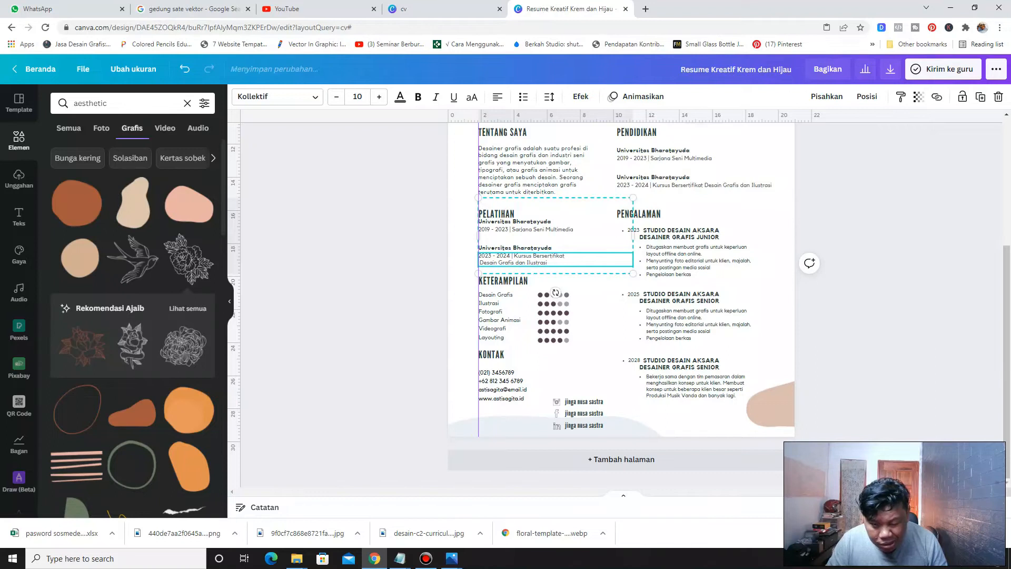
{"action": "left_click", "coordinate": [432, 203]}
Narrow the training entries box to fit the left column and send it to the back
{"action": "left_click", "coordinate": [492, 212]}
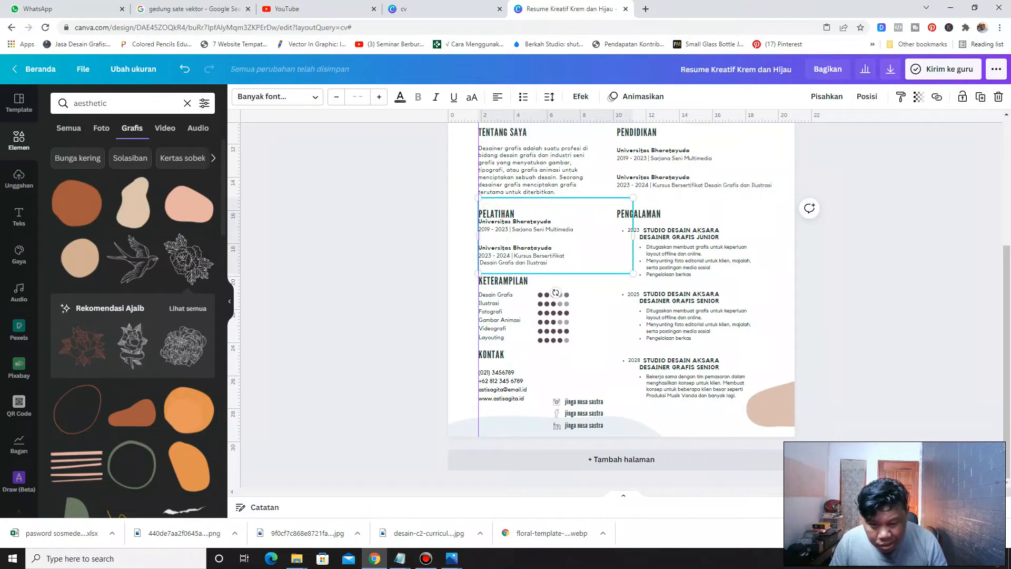
{"action": "left_click_drag", "start_coordinate": [633, 235], "coordinate": [578, 235]}
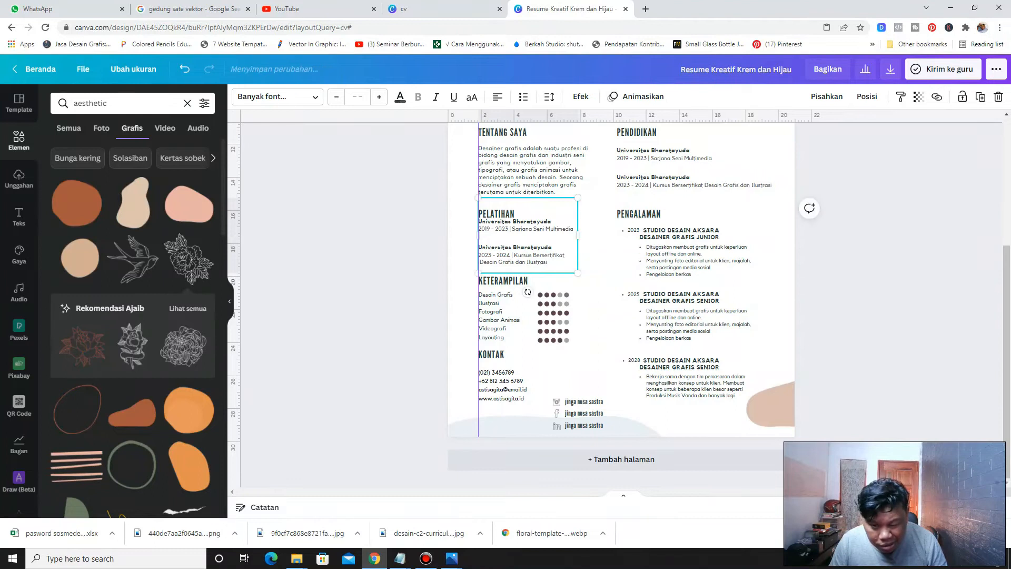
{"action": "right_click", "coordinate": [509, 228]}
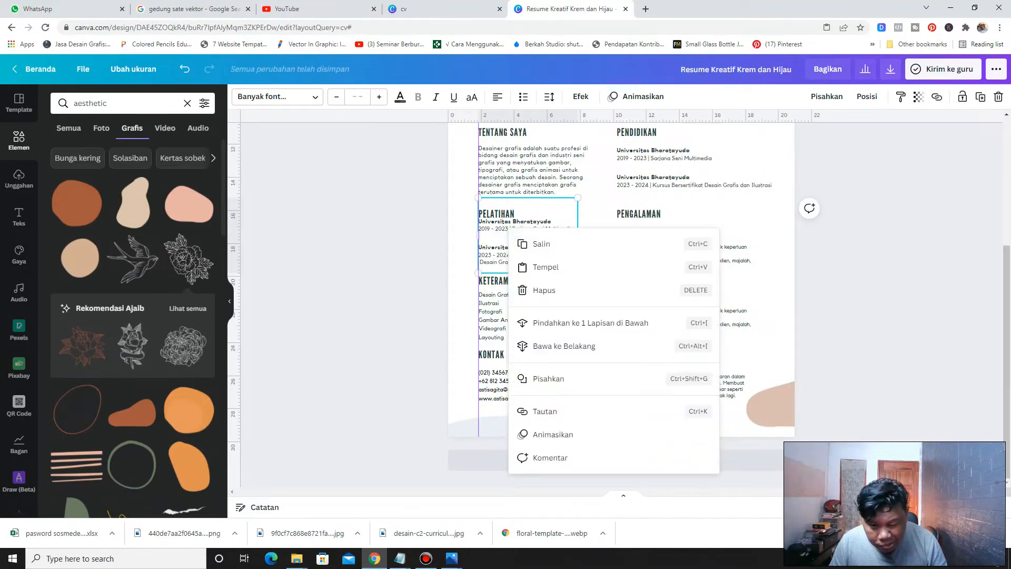
{"action": "left_click", "coordinate": [548, 346]}
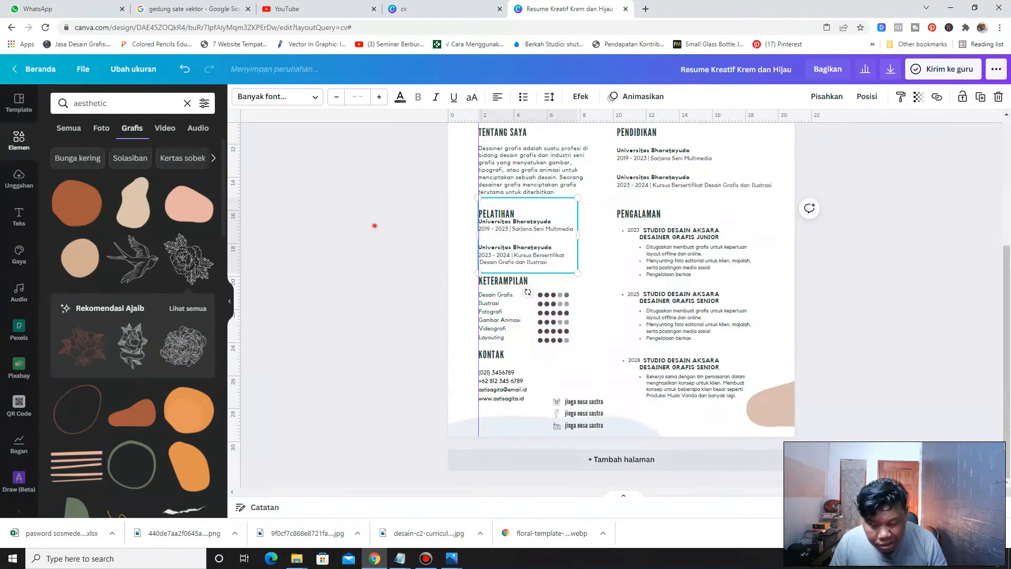
{"action": "left_click", "coordinate": [375, 226]}
Nudge the PELATIHAN heading slightly upward
{"action": "left_click", "coordinate": [497, 213]}
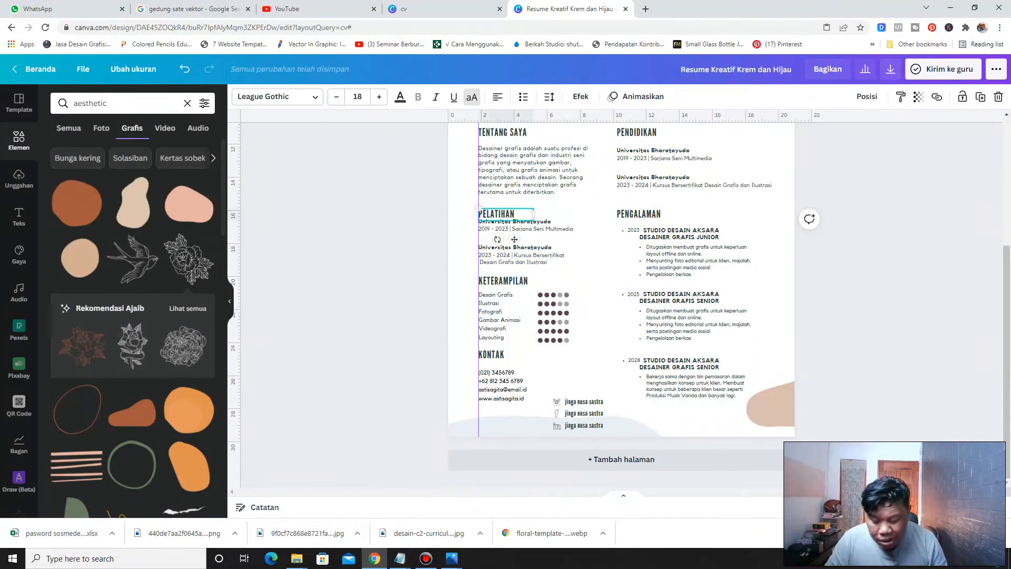
{"action": "key", "text": "Up"}
{"action": "key", "text": "Up"}
{"action": "key", "text": "Up"}
{"action": "key", "text": "Up"}
{"action": "key", "text": "Up"}
{"action": "key", "text": "Up"}
{"action": "key", "text": "Up"}
{"action": "key", "text": "Up"}
{"action": "key", "text": "Up"}
{"action": "key", "text": "Up"}
{"action": "key", "text": "Up"}
{"action": "key", "text": "Up"}
{"action": "key", "text": "Up"}
{"action": "key", "text": "Up"}
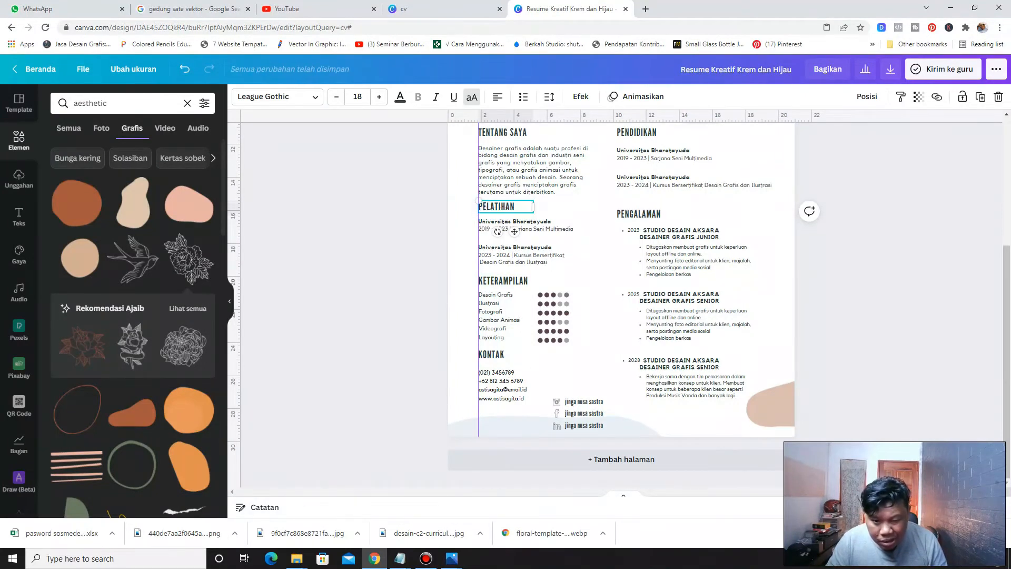
{"action": "left_click", "coordinate": [380, 296]}
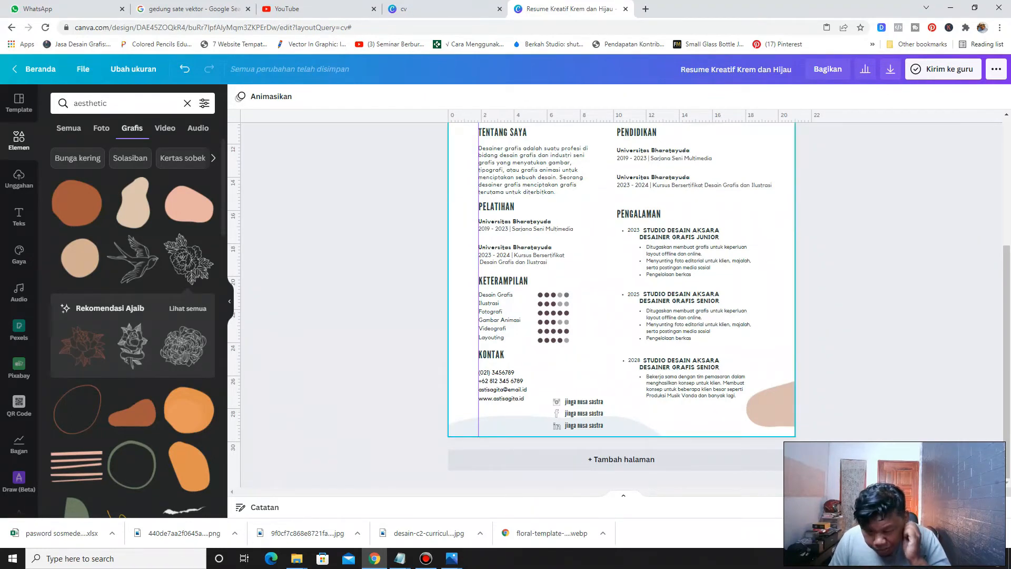
Retitle the first training entry as "Sangar Lukis Pesona"
{"action": "scroll", "coordinate": [621, 295], "scroll_direction": "up", "scroll_amount": 1}
{"action": "scroll", "coordinate": [527, 290], "scroll_direction": "up", "scroll_amount": 1}
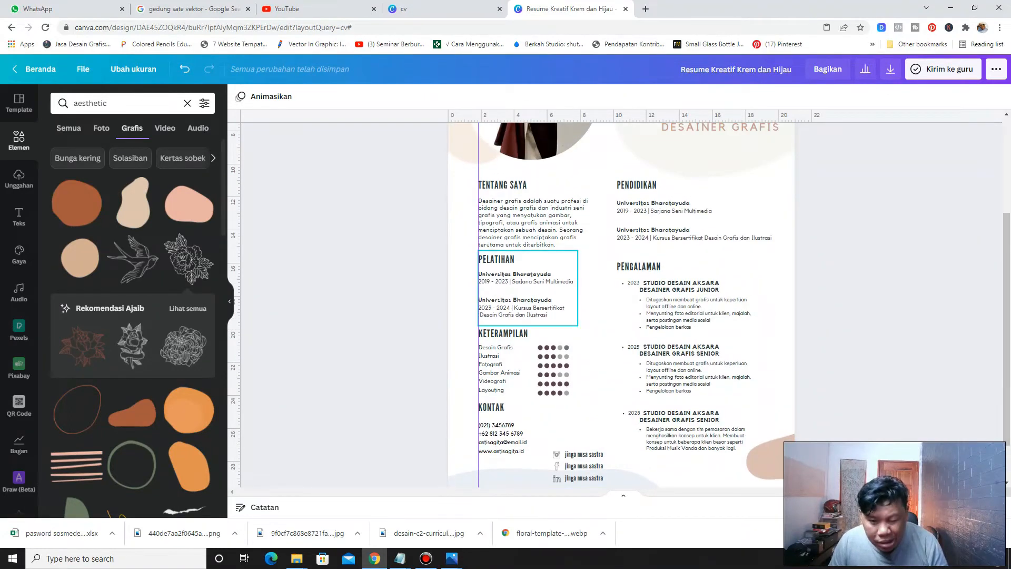
{"action": "double_click", "coordinate": [541, 274]}
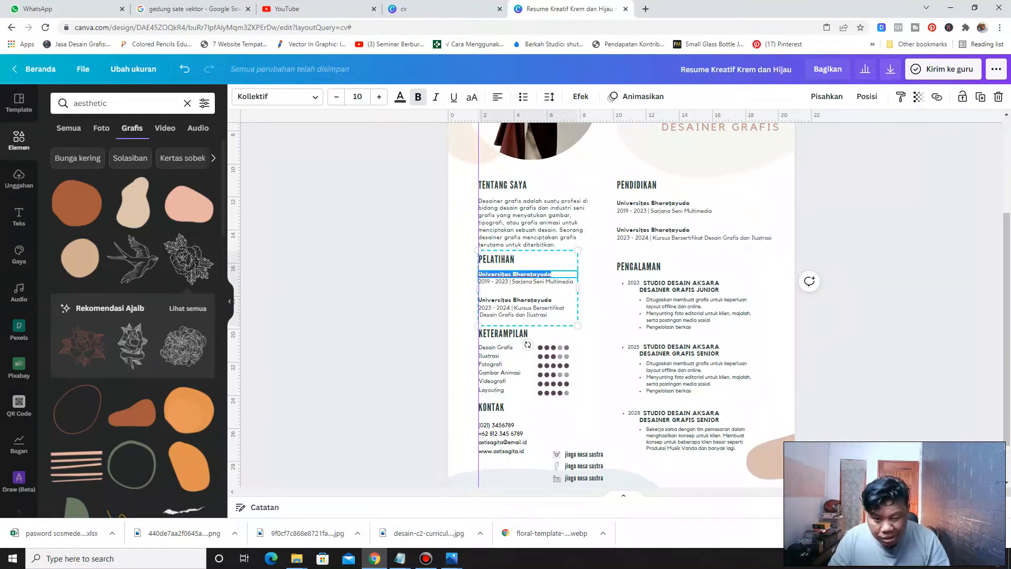
{"action": "type", "text": "SANGAR"}
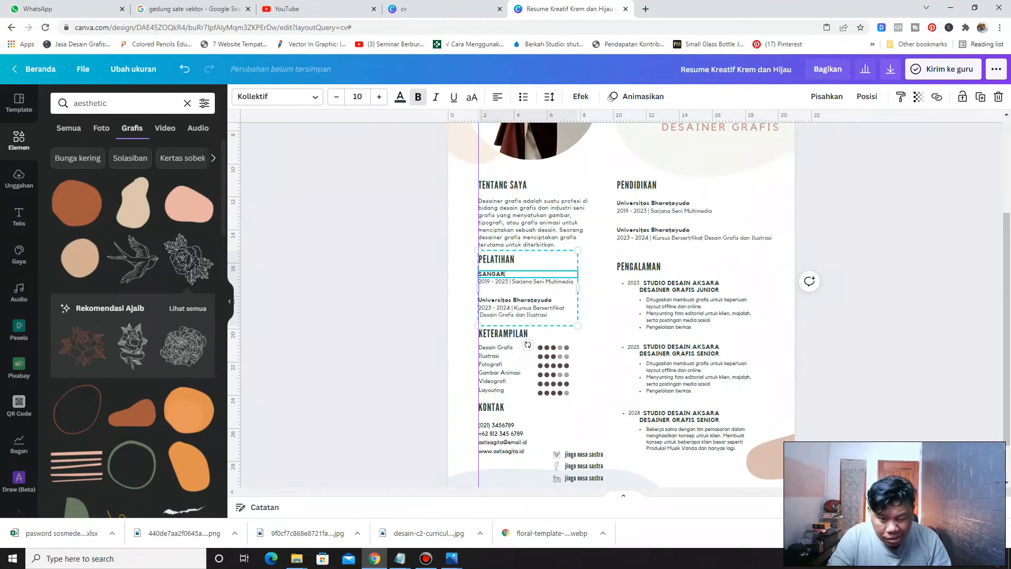
{"action": "type", "text": " L"}
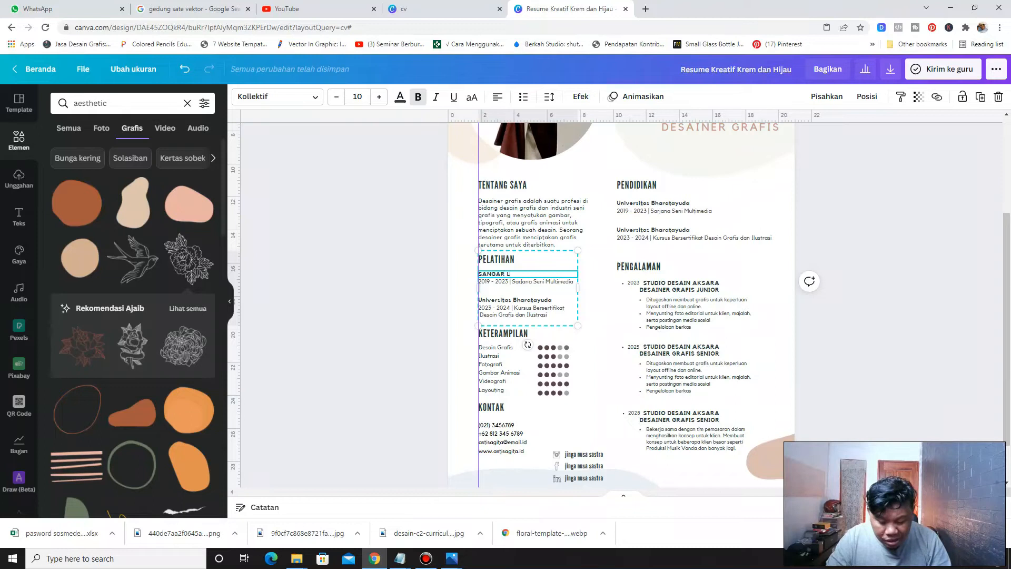
{"action": "type", "text": "UKIS"}
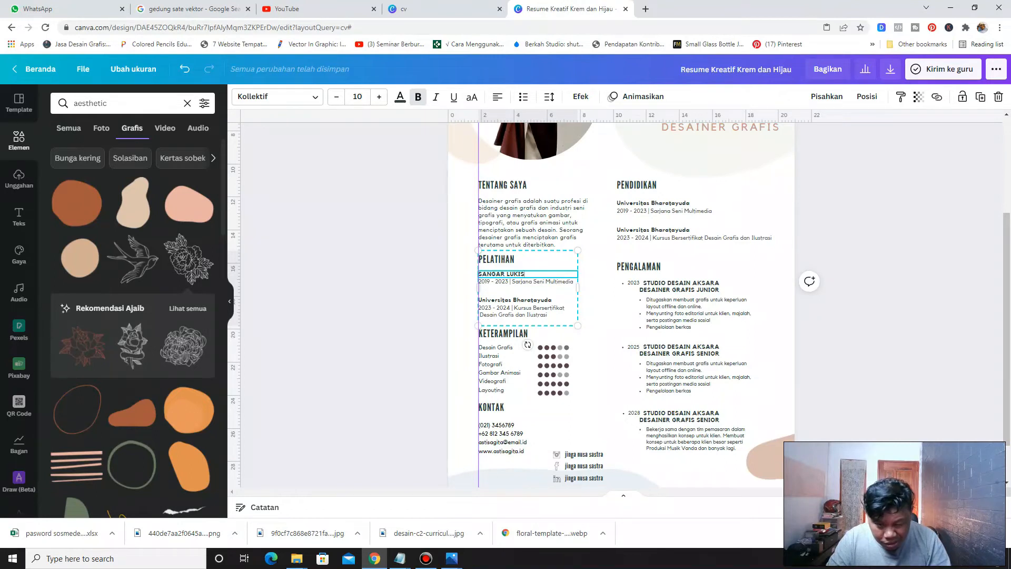
{"action": "type", "text": "P"}
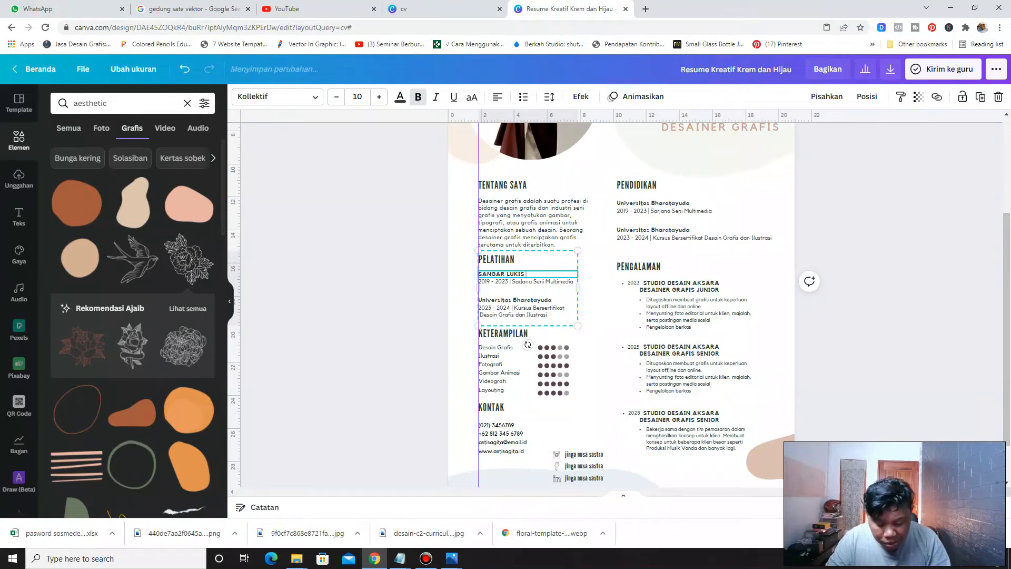
{"action": "type", "text": "e"}
{"action": "type", "text": "san"}
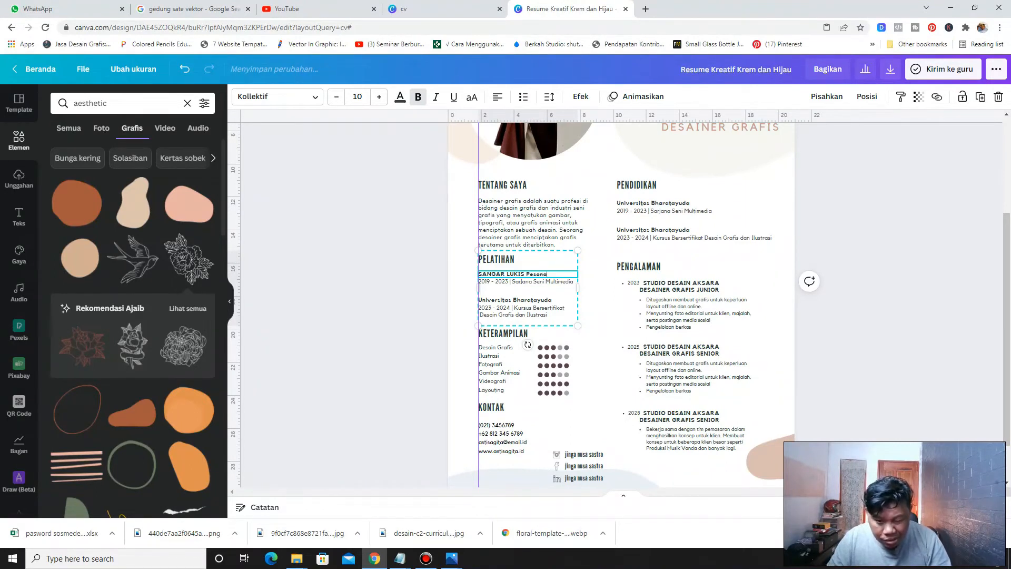
{"action": "key", "text": "BackSpace"}
{"action": "key", "text": "BackSpace"}
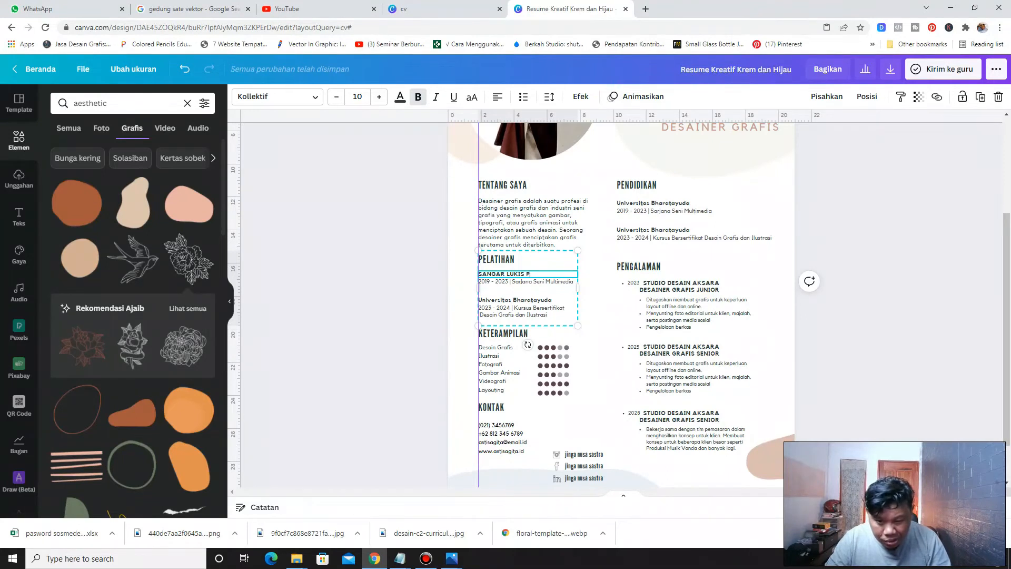
{"action": "type", "text": "esona"}
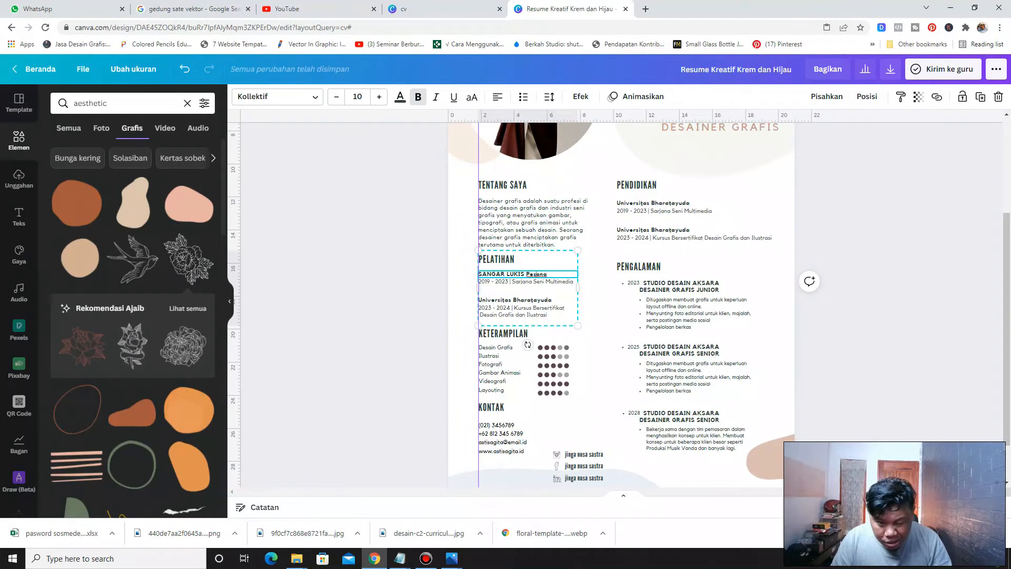
{"action": "key", "text": "BackSpace"}
{"action": "key", "text": "BackSpace"}
{"action": "key", "text": "BackSpace"}
{"action": "key", "text": "BackSpace"}
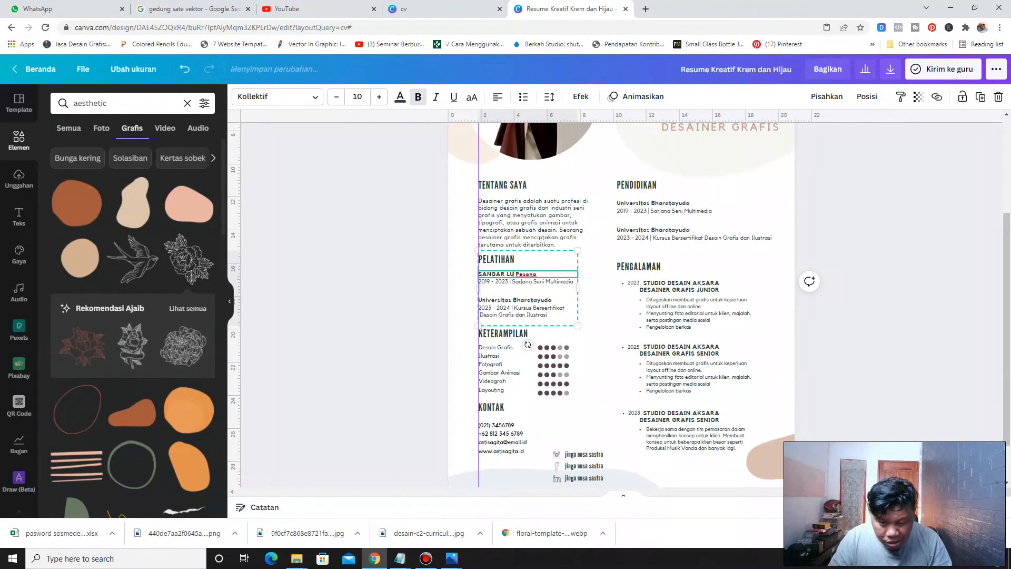
{"action": "type", "text": "ukis"}
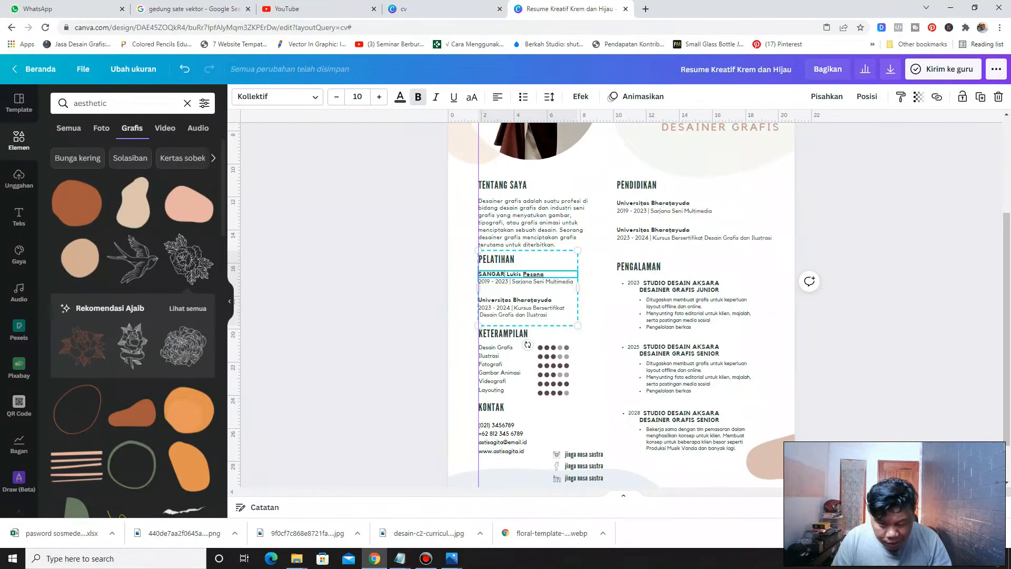
{"action": "key", "text": "BackSpace"}
{"action": "key", "text": "BackSpace"}
{"action": "key", "text": "BackSpace"}
{"action": "key", "text": "BackSpace"}
{"action": "key", "text": "BackSpace"}
{"action": "type", "text": "angar"}
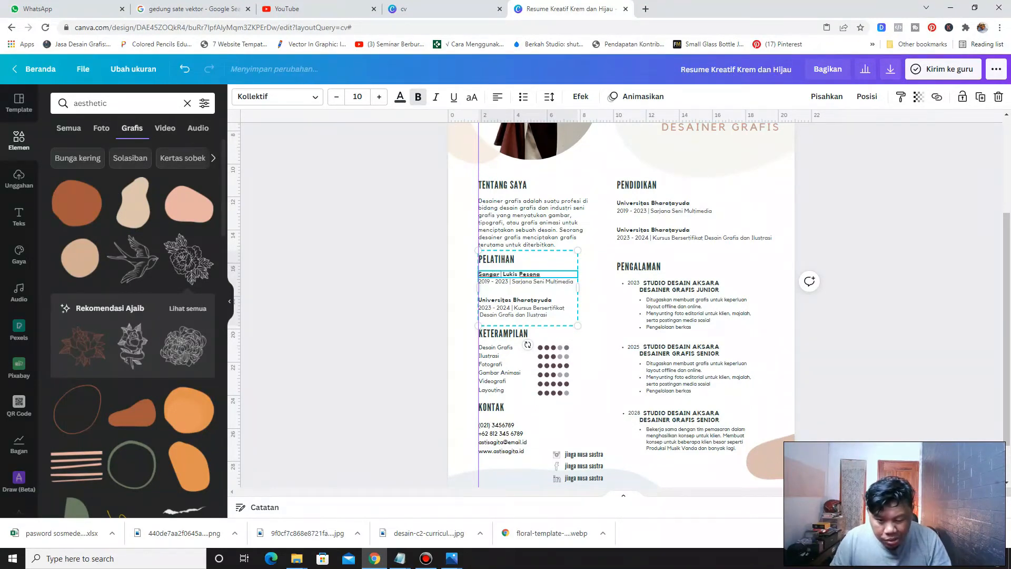
Retitle the second training entry as "Fotographi Food"
{"action": "triple_click", "coordinate": [537, 300]}
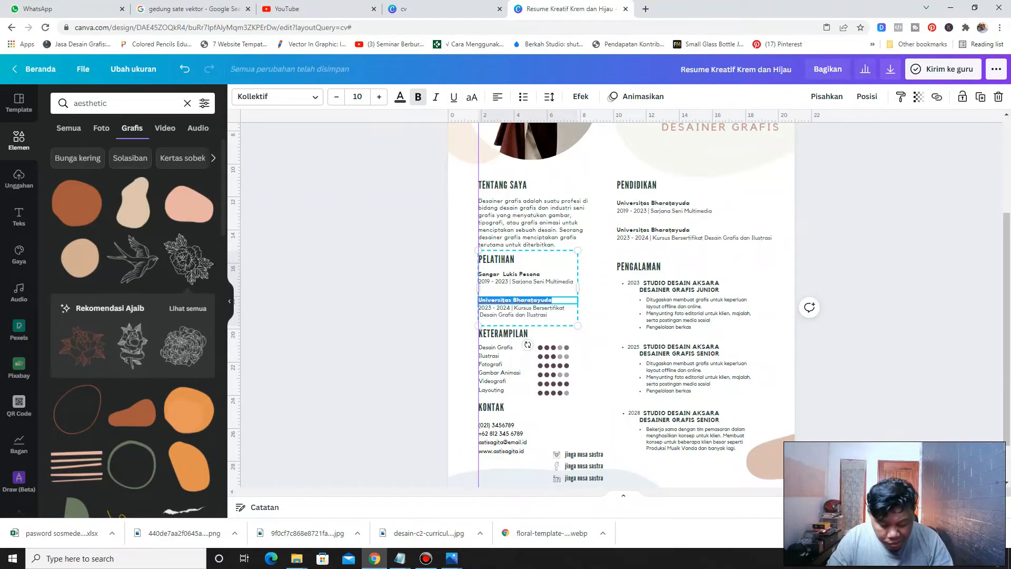
{"action": "type", "text": "Foto"}
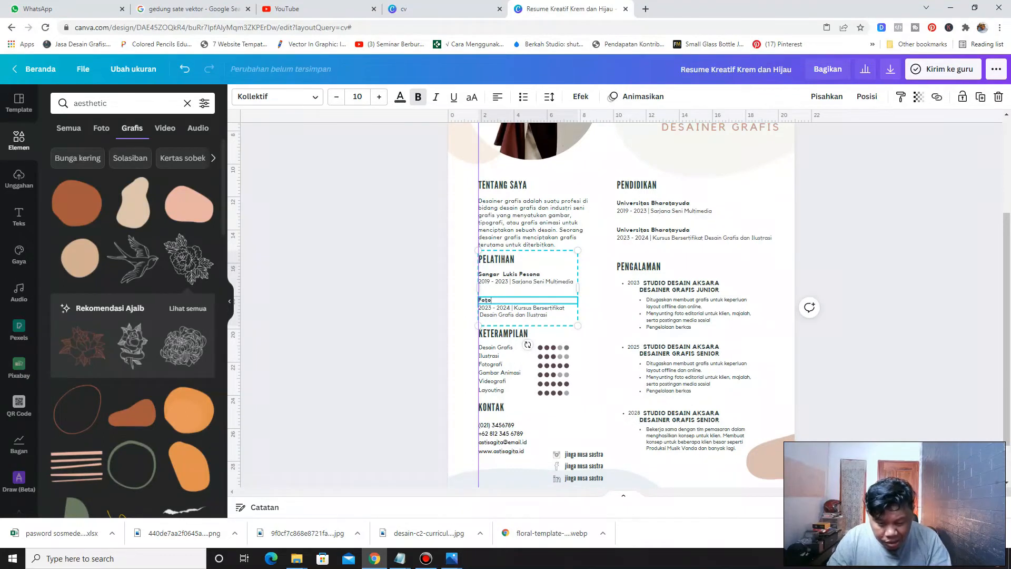
{"action": "type", "text": "gra"}
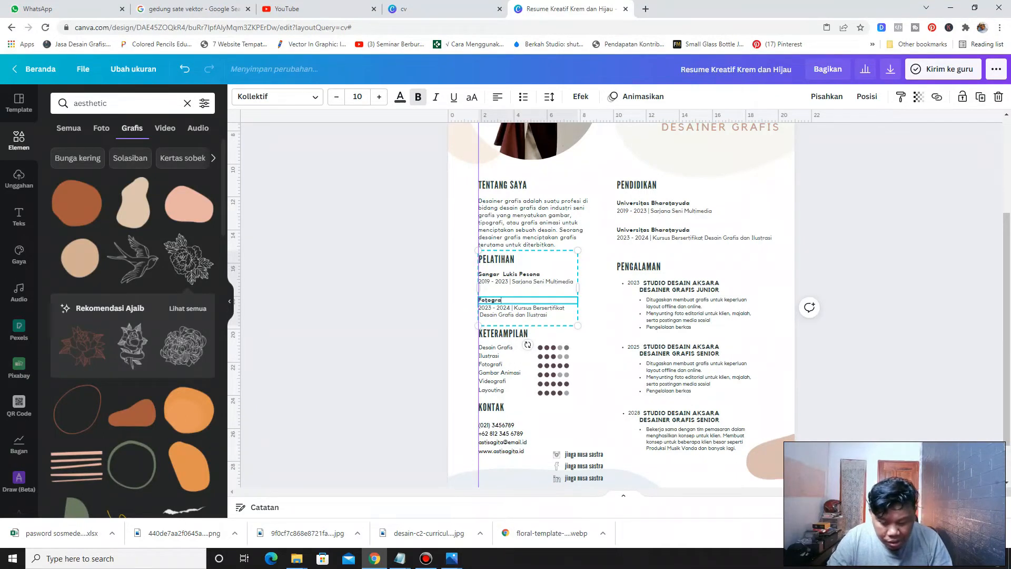
{"action": "type", "text": "phi "}
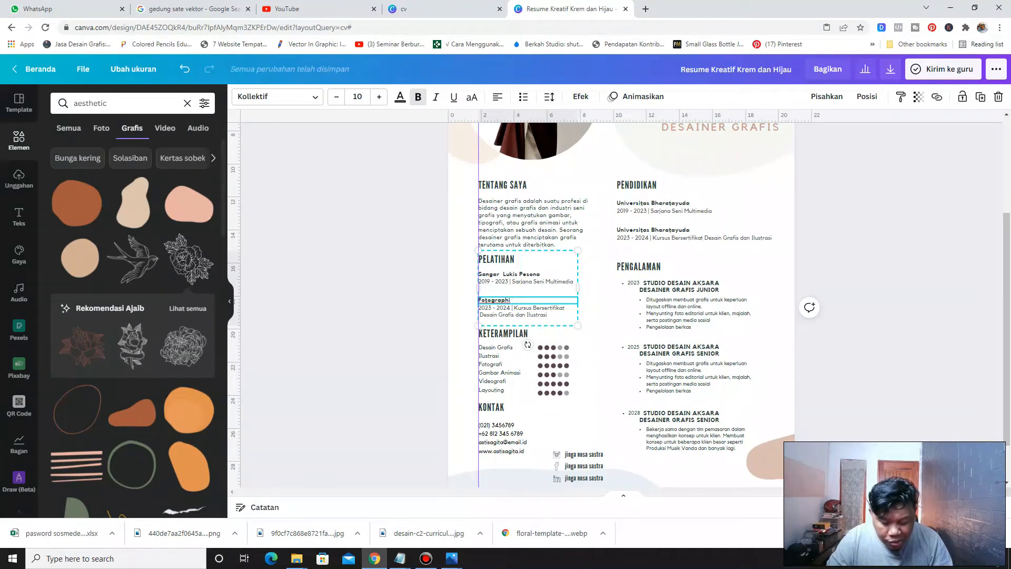
{"action": "type", "text": "Foo"}
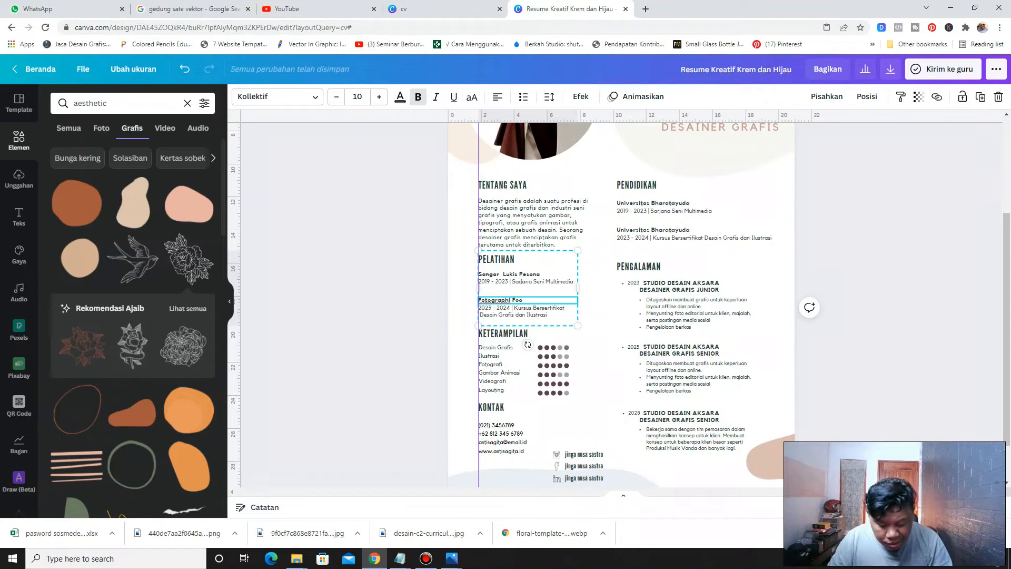
{"action": "type", "text": "d"}
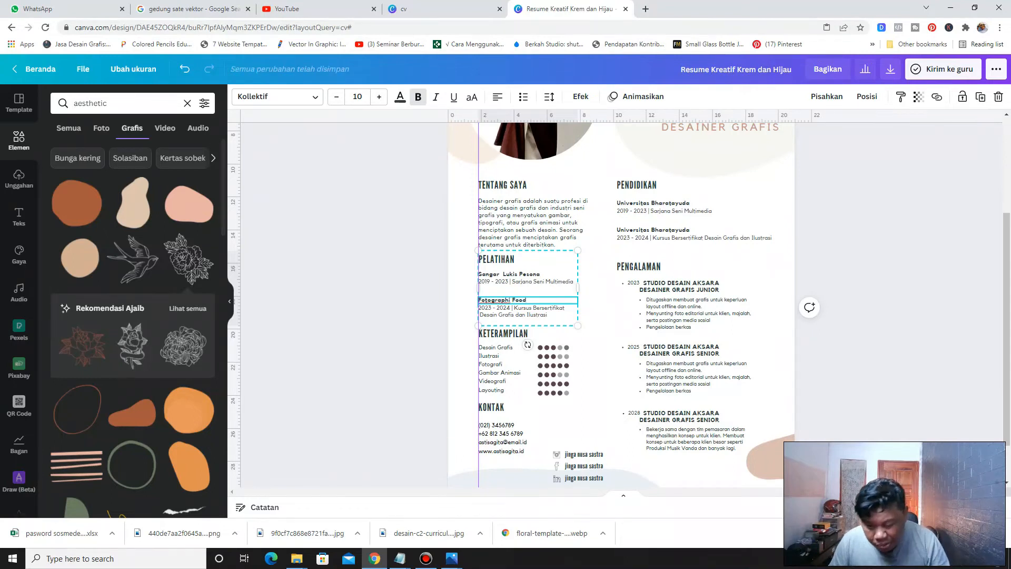
Change the second entry's description line to "2023 - 2024 | Kursus Foto makan"
{"action": "scroll", "coordinate": [526, 290], "scroll_direction": "up", "scroll_amount": 4}
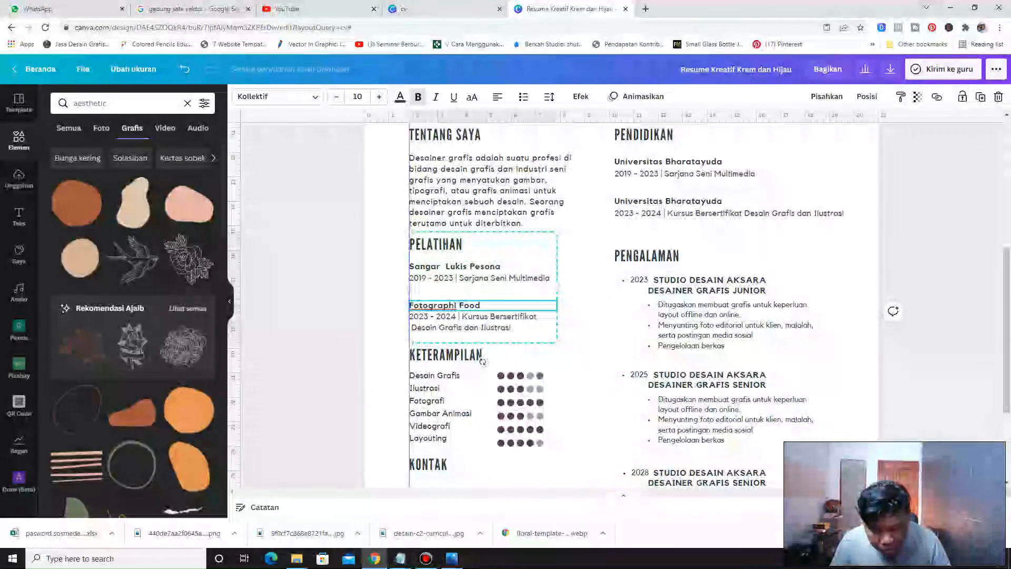
{"action": "left_click", "coordinate": [463, 316]}
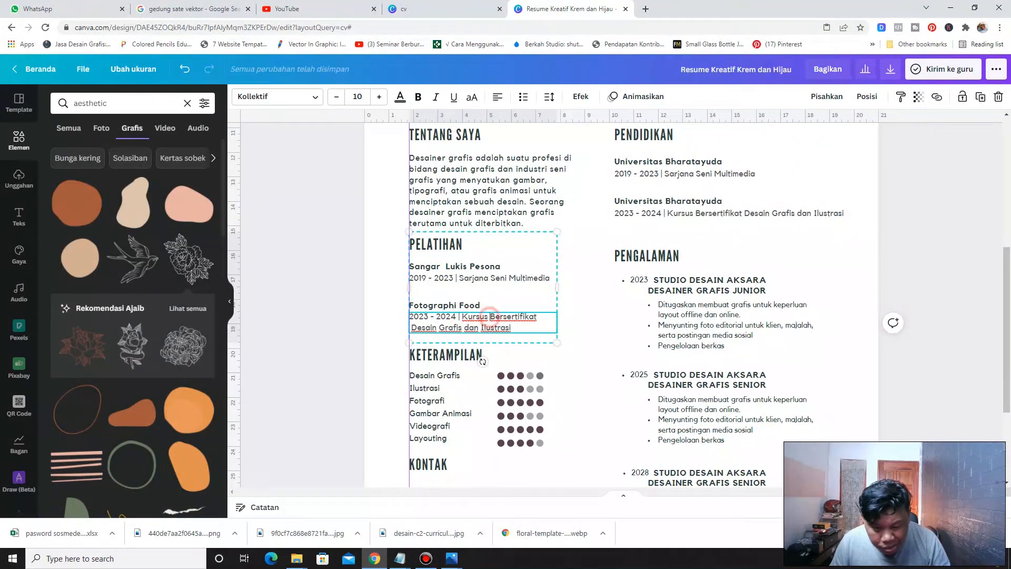
{"action": "left_click_drag", "start_coordinate": [490, 317], "coordinate": [505, 328]}
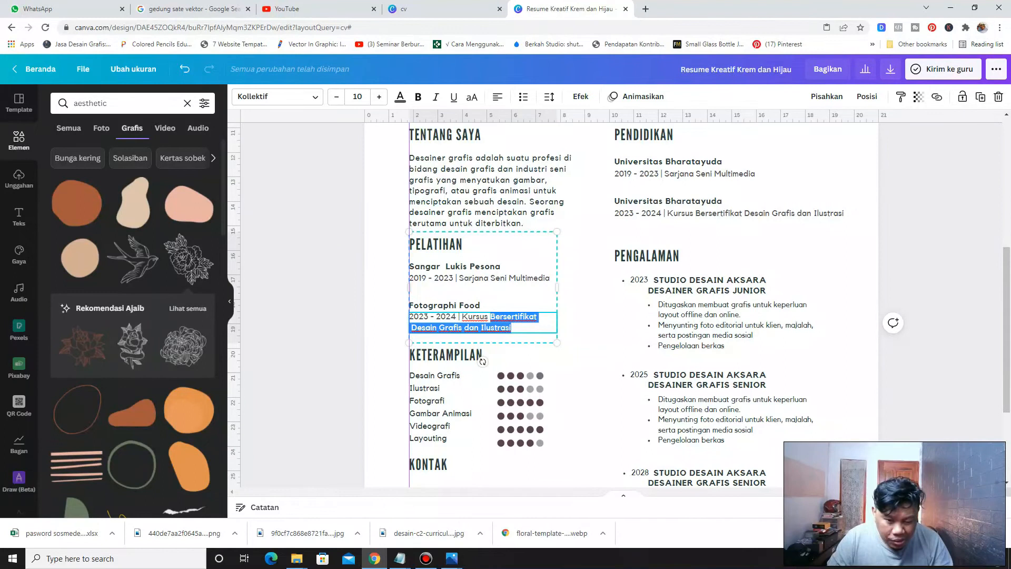
{"action": "type", "text": "F"}
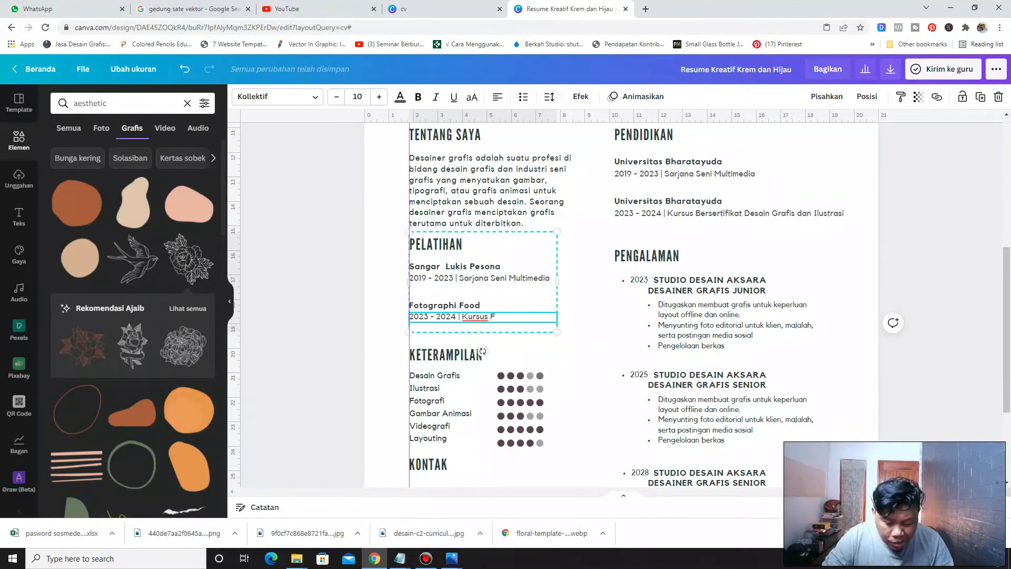
{"action": "type", "text": "ota md"}
{"action": "type", "text": "kan"}
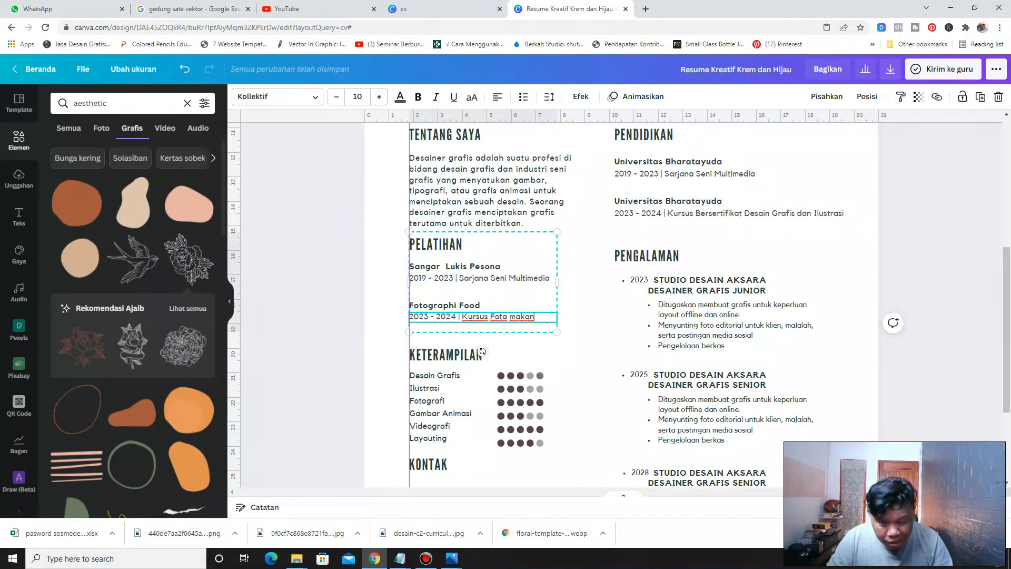
Replace the first entry's program with "Sket Karakter" so it reads "2019 - 2023 | Sket Karakter"
{"action": "double_click", "coordinate": [482, 280]}
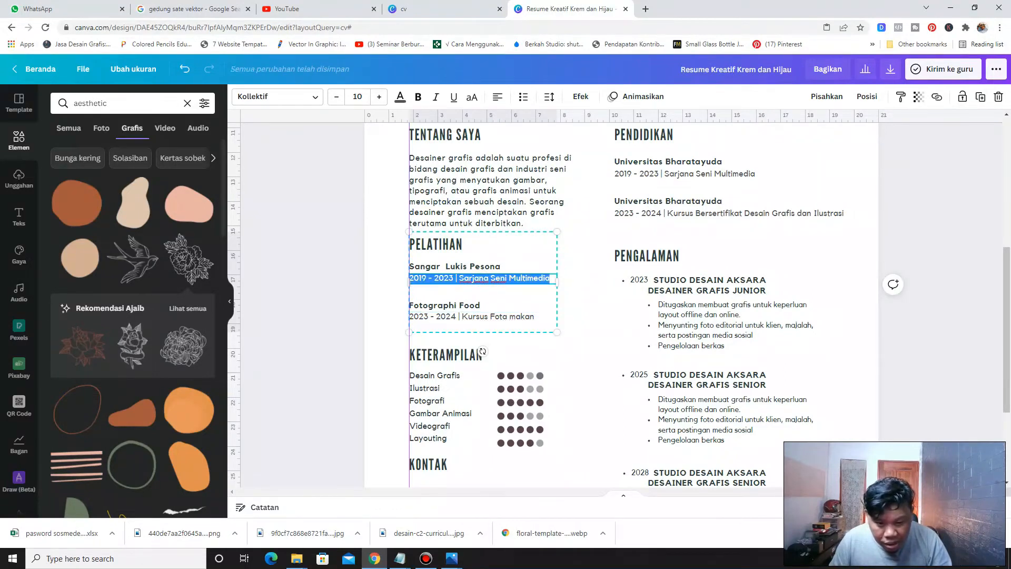
{"action": "double_click", "coordinate": [553, 279]}
{"action": "key", "text": "ctrl+shift+Left"}
{"action": "key", "text": "ctrl+shift+Left"}
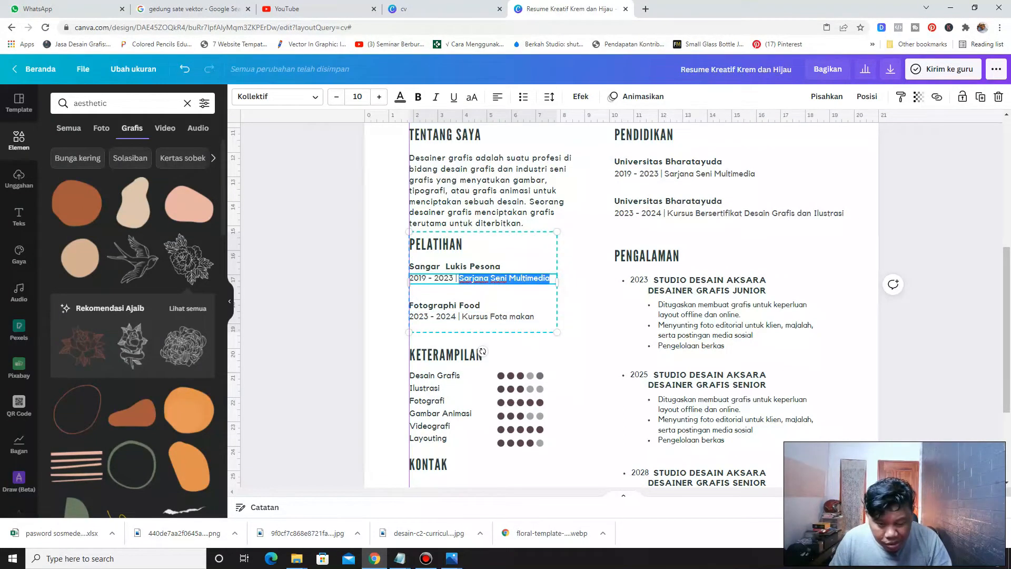
{"action": "type", "text": "Ske"}
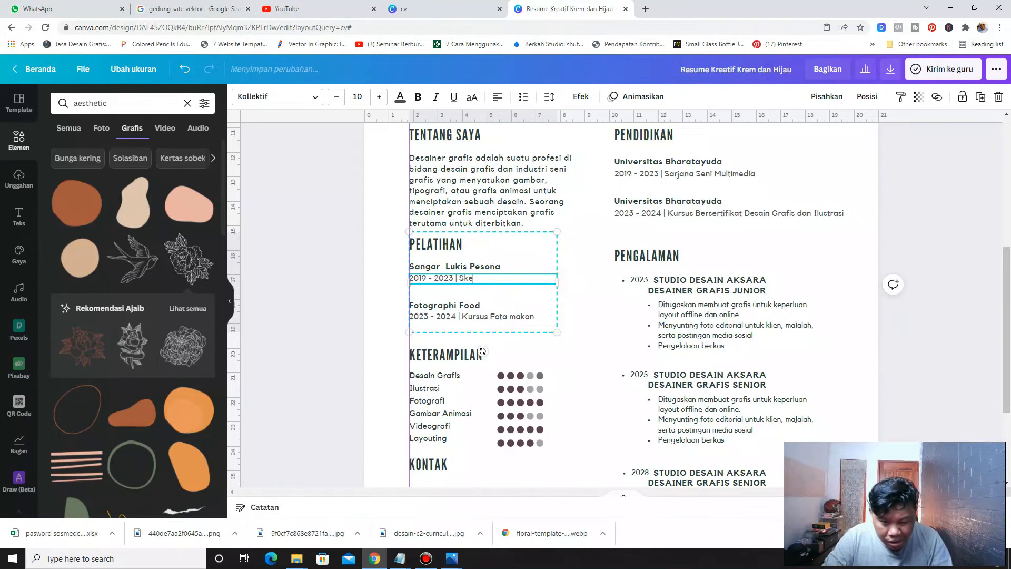
{"action": "type", "text": "t Karak"}
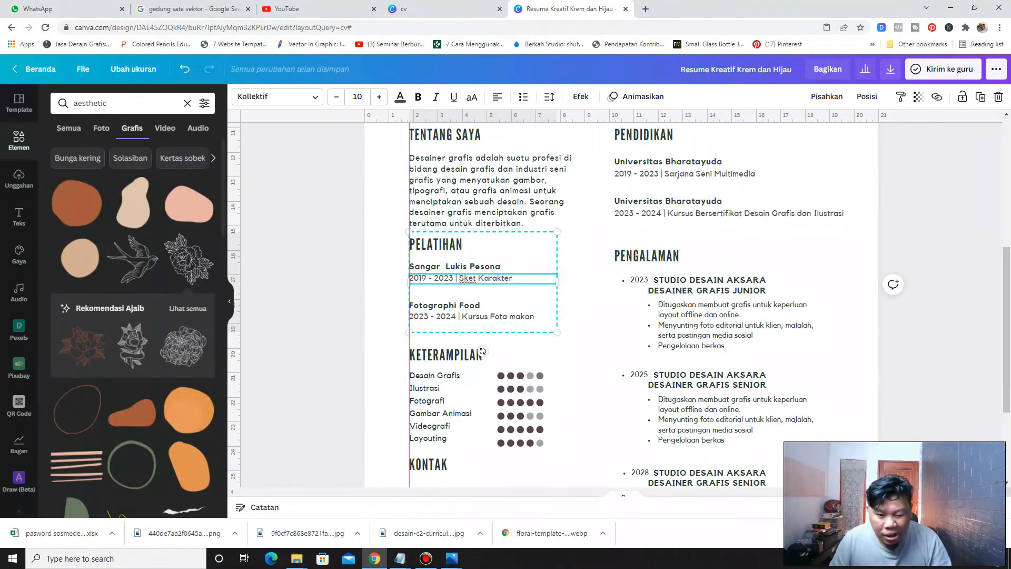
{"action": "type", "text": "ter"}
{"action": "left_click", "coordinate": [305, 288]}
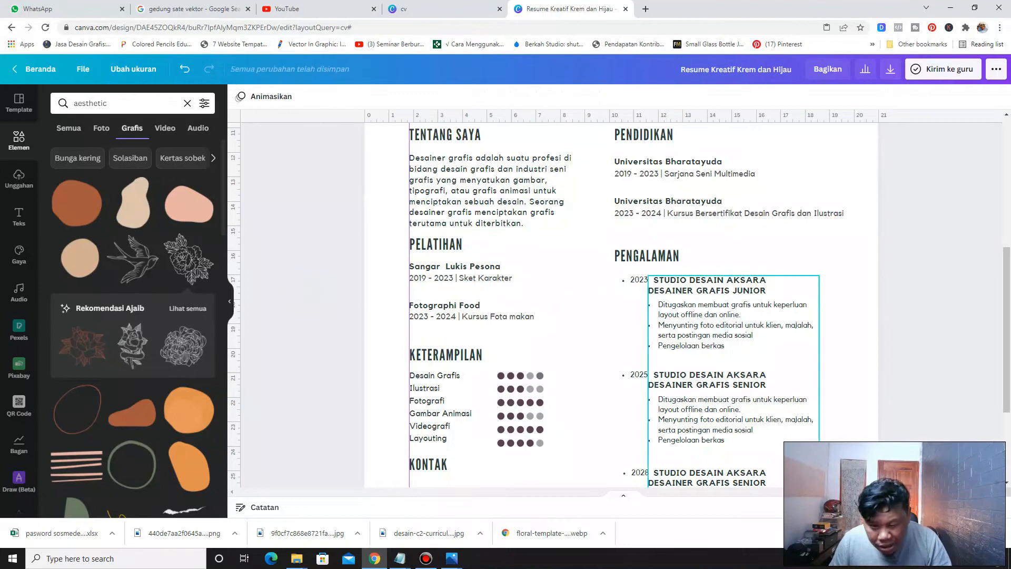
Nudge the PELATIHAN heading and training entries slightly downward together
{"action": "left_click", "coordinate": [433, 248]}
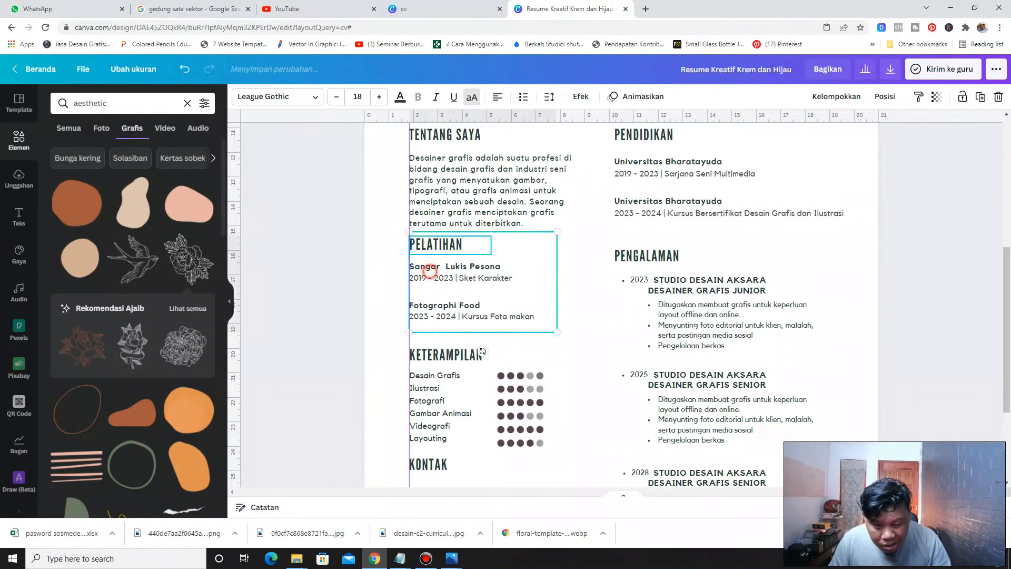
{"action": "left_click_drag", "start_coordinate": [429, 269], "coordinate": [430, 273]}
Set the Instagram handle text to the Kollektif font at size 8.5 and widen its text box
{"action": "scroll", "coordinate": [445, 258], "scroll_direction": "down", "scroll_amount": 3}
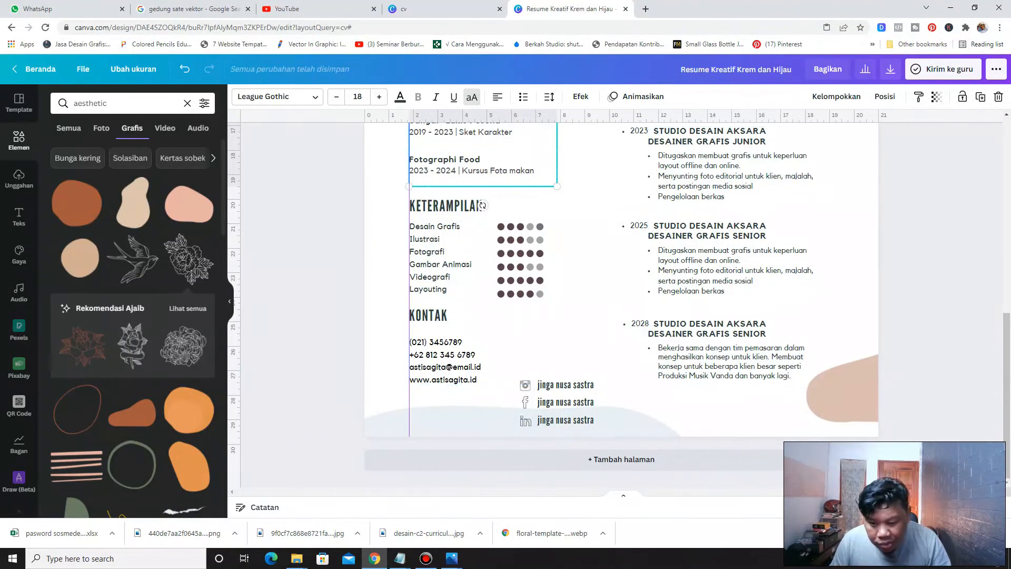
{"action": "left_click", "coordinate": [293, 365]}
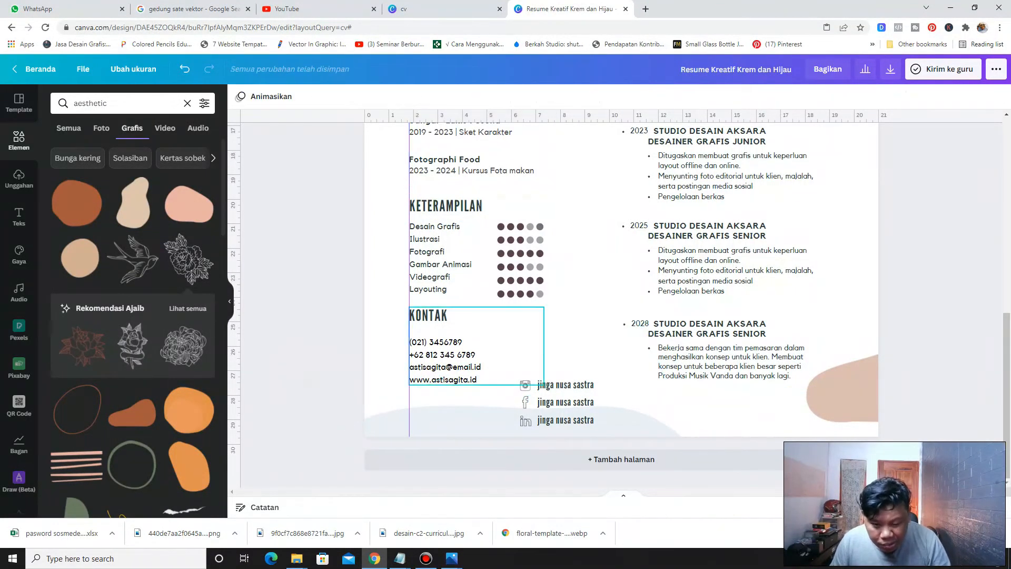
{"action": "left_click", "coordinate": [553, 386]}
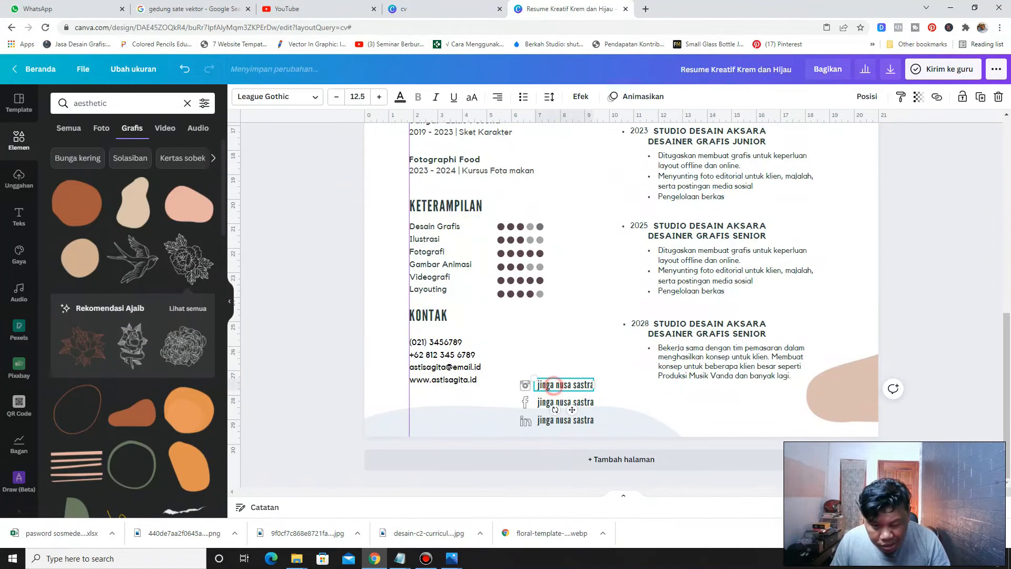
{"action": "left_click", "coordinate": [541, 383]}
{"action": "left_click", "coordinate": [543, 385]}
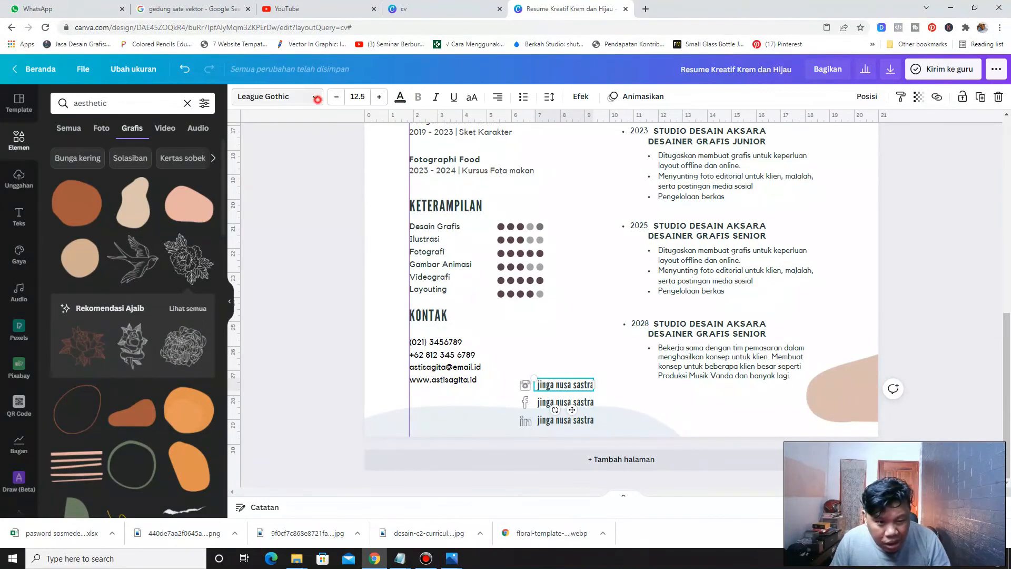
{"action": "left_click", "coordinate": [276, 96]}
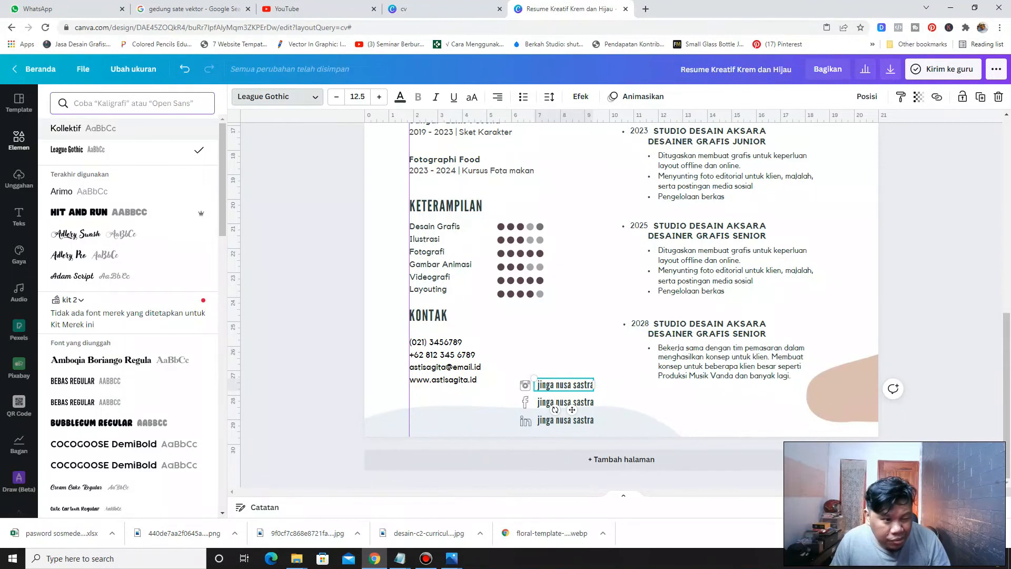
{"action": "left_click", "coordinate": [74, 128]}
{"action": "left_click_drag", "start_coordinate": [595, 391], "coordinate": [628, 385]}
{"action": "left_click", "coordinate": [336, 96]}
{"action": "left_click", "coordinate": [336, 96]}
{"action": "left_click", "coordinate": [336, 96]}
{"action": "left_click", "coordinate": [336, 97]}
{"action": "left_click", "coordinate": [309, 396]}
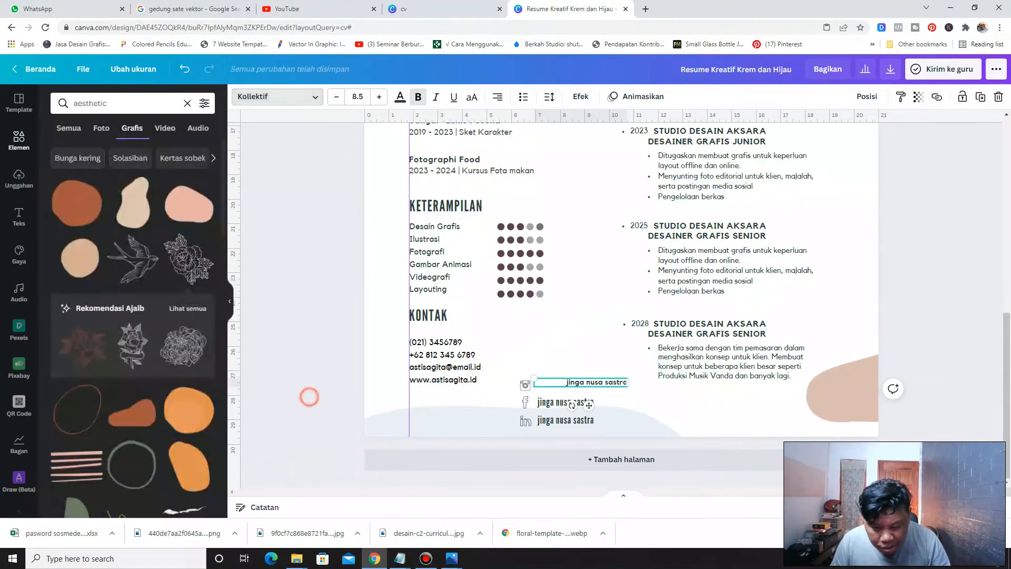
Narrow the Instagram handle's text box and delete the Facebook and LinkedIn handle texts
{"action": "left_click", "coordinate": [601, 382]}
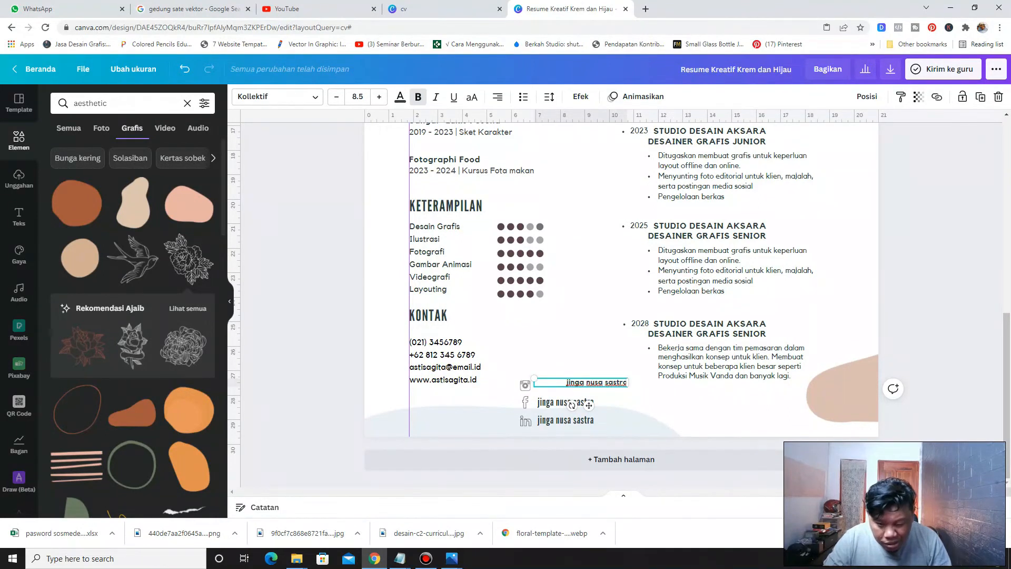
{"action": "left_click_drag", "start_coordinate": [628, 383], "coordinate": [602, 383]}
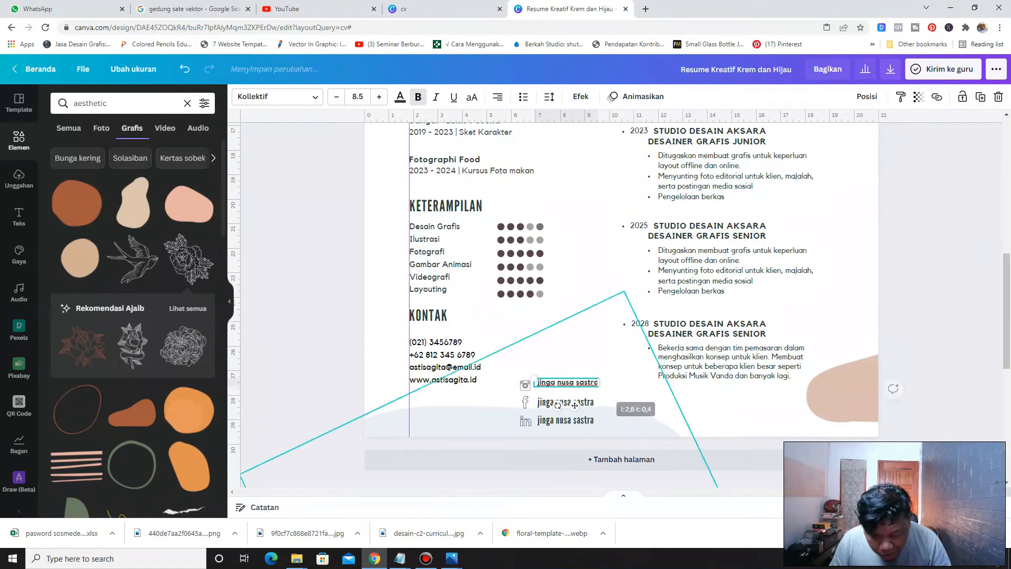
{"action": "left_click", "coordinate": [543, 402]}
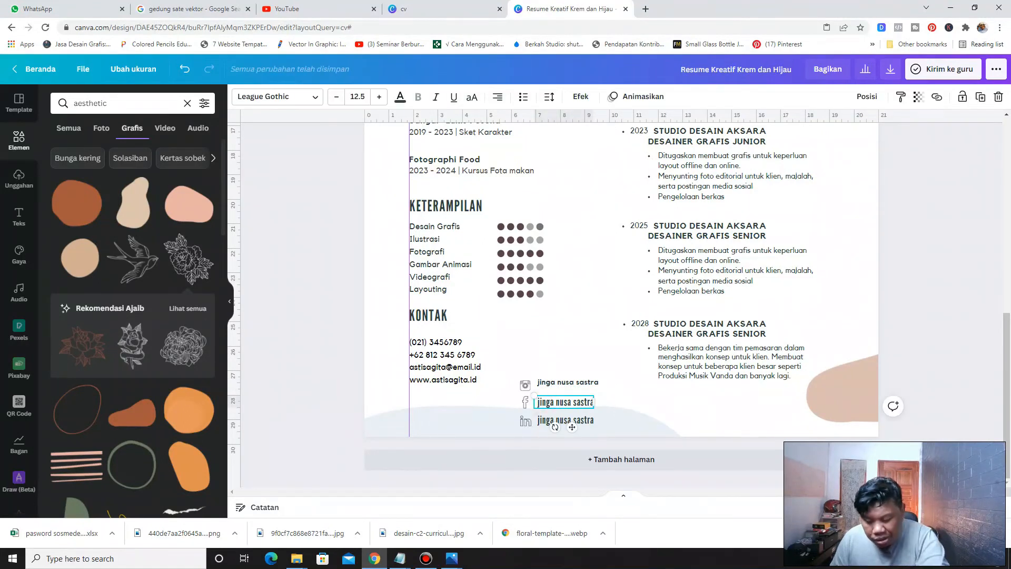
{"action": "key", "text": "Delete"}
{"action": "left_click", "coordinate": [550, 420]}
{"action": "key", "text": "Delete"}
{"action": "left_click_drag", "start_coordinate": [568, 382], "coordinate": [565, 386]}
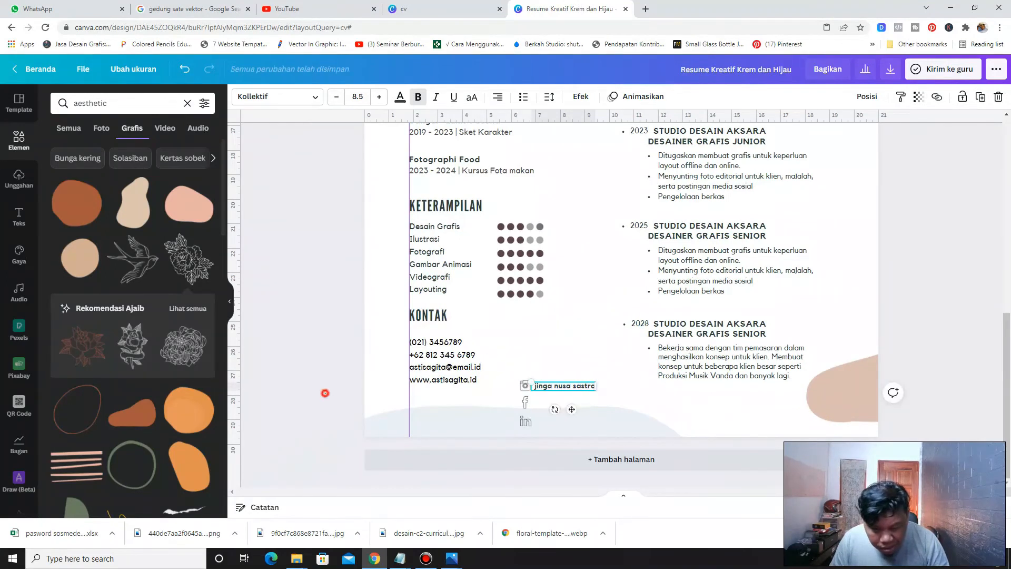
{"action": "left_click", "coordinate": [327, 393]}
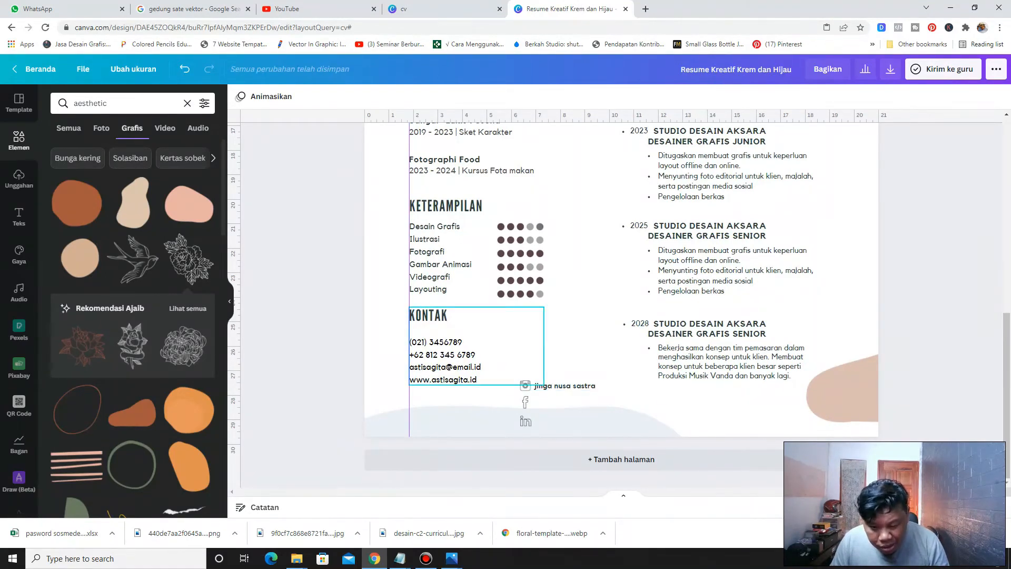
{"action": "left_click", "coordinate": [545, 387]}
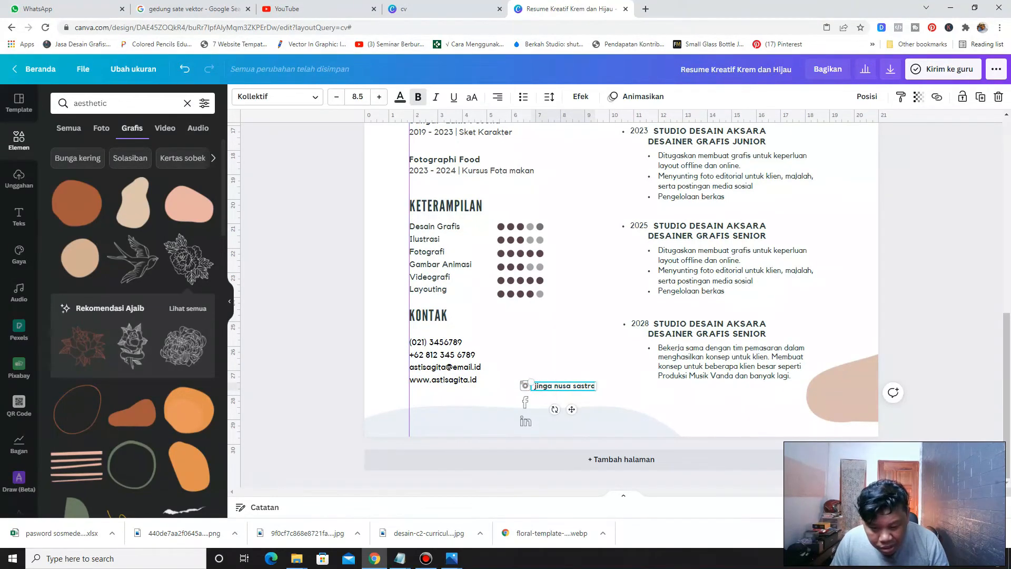
{"action": "left_click_drag", "start_coordinate": [558, 386], "coordinate": [553, 384]}
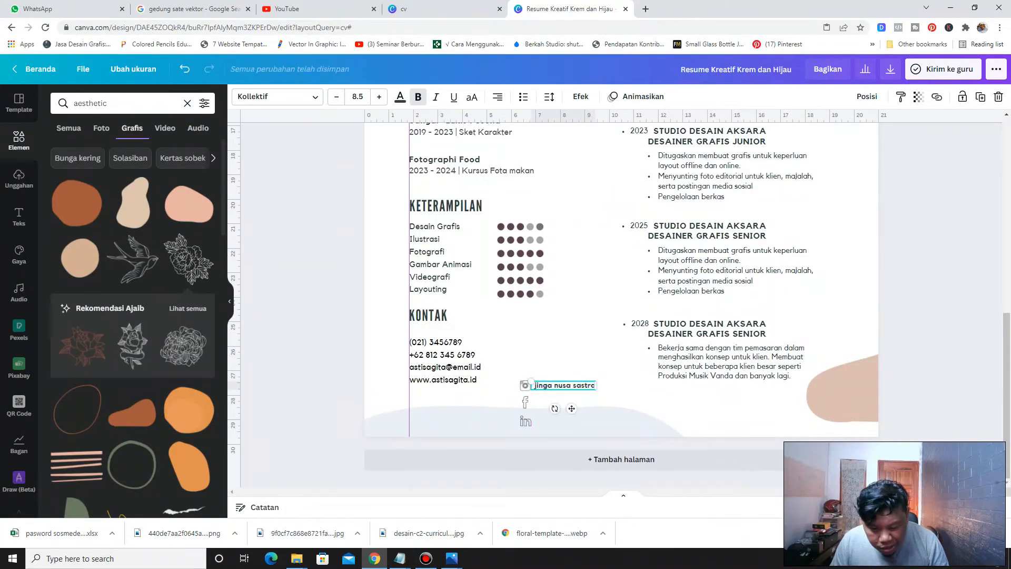
{"action": "left_click", "coordinate": [598, 420]}
{"action": "right_click", "coordinate": [598, 420]}
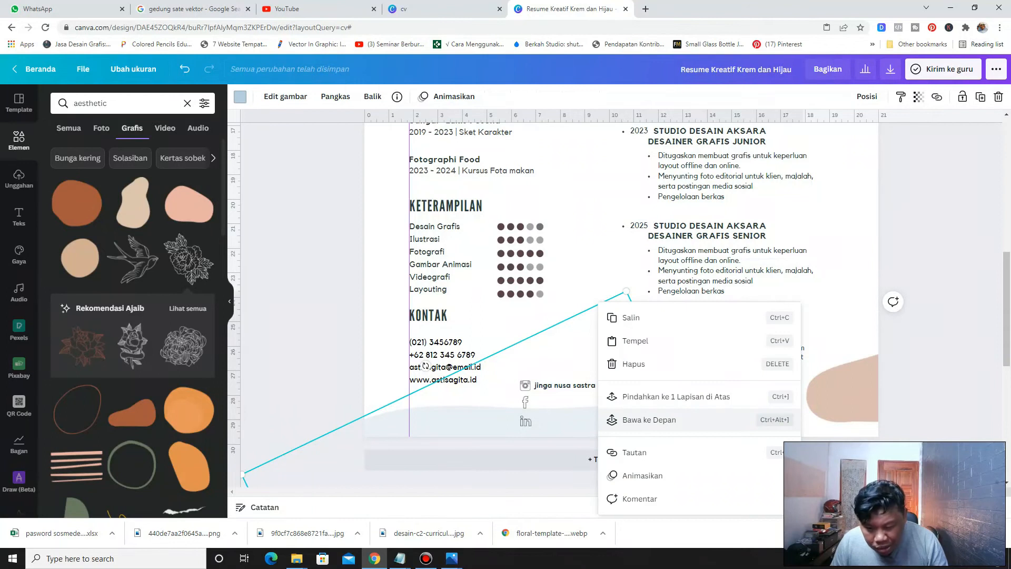
{"action": "left_click", "coordinate": [578, 422]}
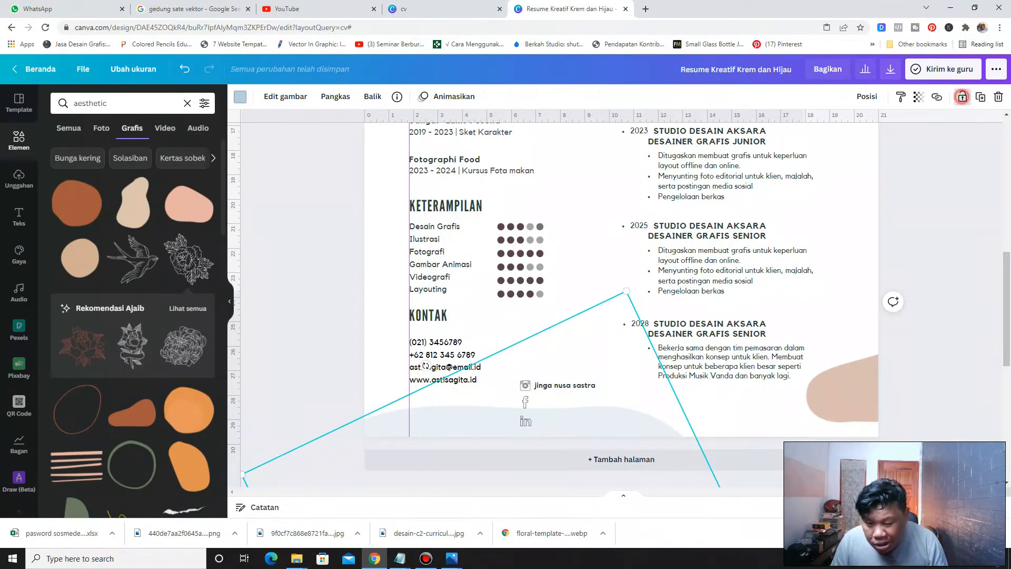
{"action": "left_click", "coordinate": [316, 312]}
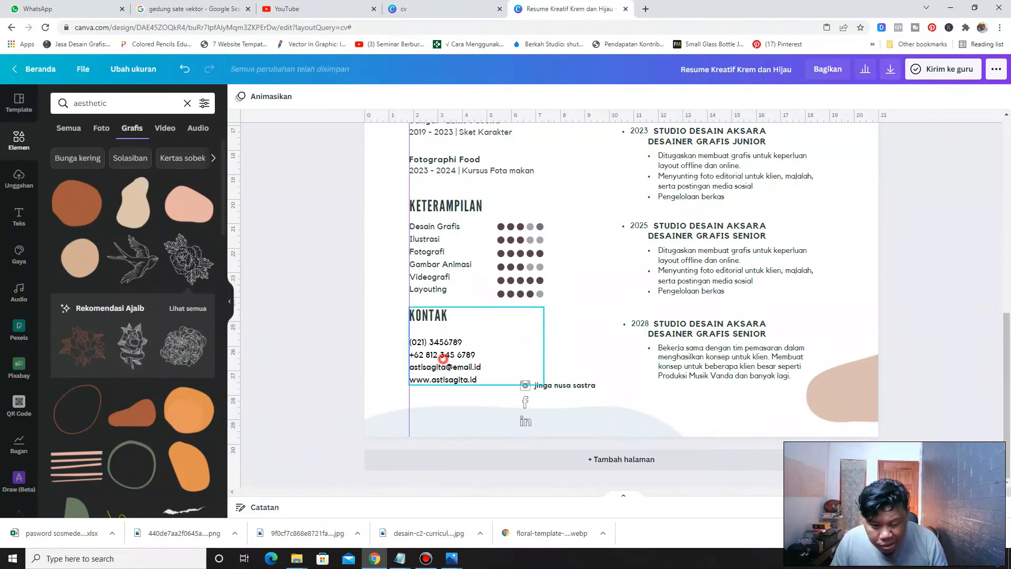
{"action": "left_click", "coordinate": [443, 358]}
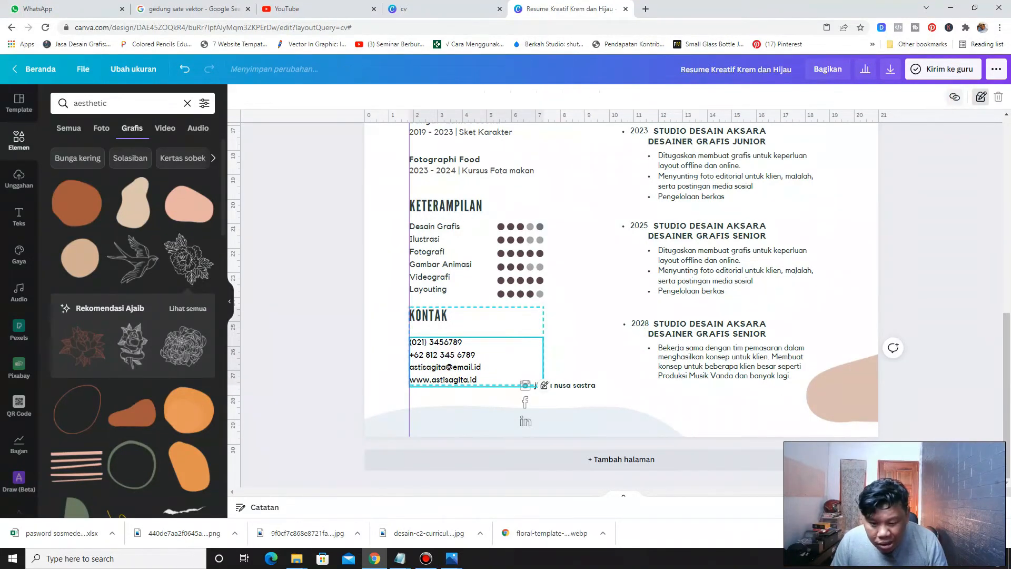
{"action": "left_click", "coordinate": [573, 385]}
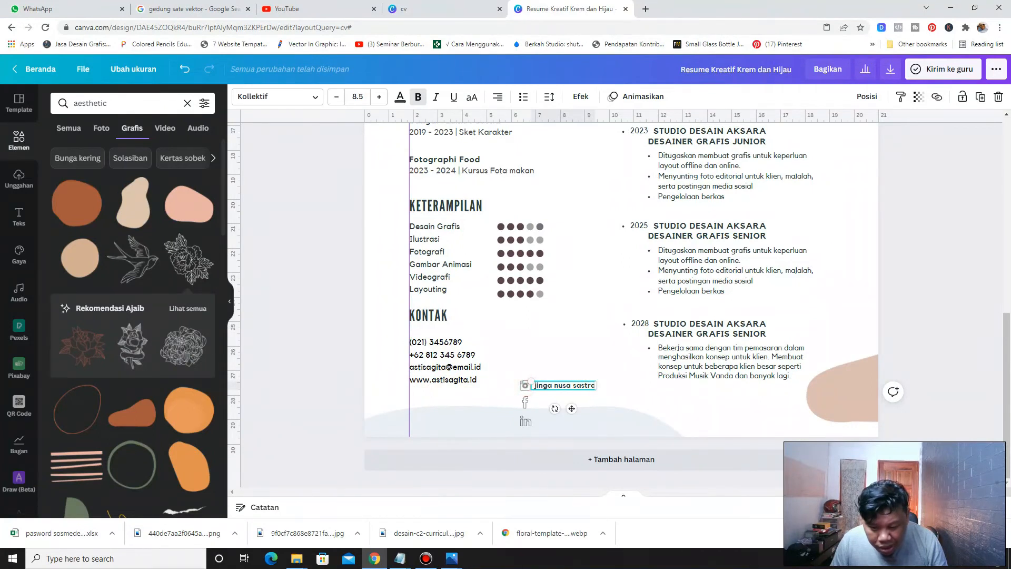
{"action": "left_click", "coordinate": [594, 366]}
{"action": "left_click_drag", "start_coordinate": [610, 370], "coordinate": [517, 390]}
{"action": "key", "text": "ctrl+z"}
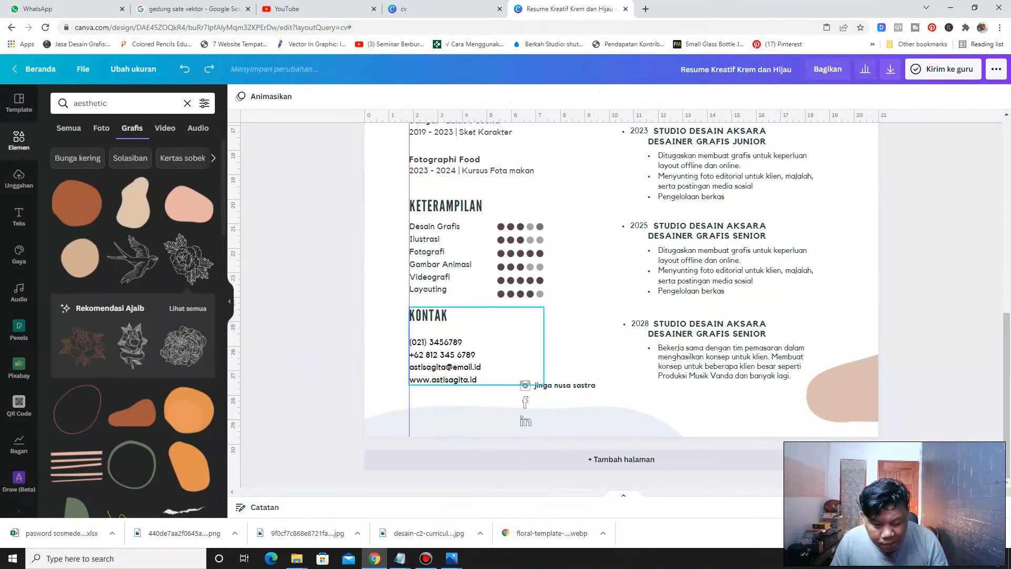
Try to move the KONTAK block together with the Instagram handle to the left
{"action": "left_click", "coordinate": [439, 314]}
{"action": "left_click", "coordinate": [959, 98]}
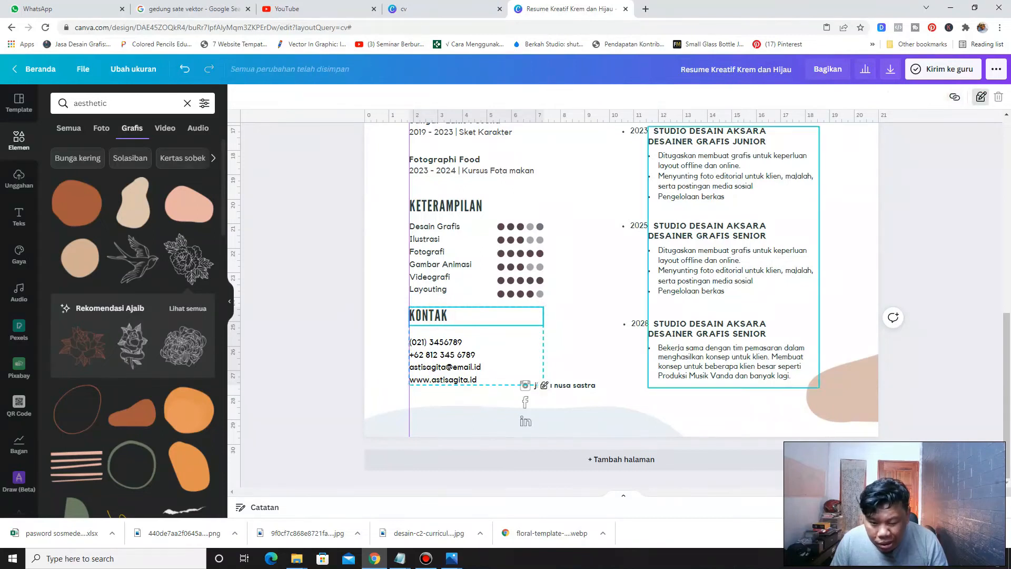
{"action": "left_click", "coordinate": [610, 376]}
{"action": "left_click_drag", "start_coordinate": [611, 375], "coordinate": [414, 309]}
{"action": "key", "text": "ctrl+z"}
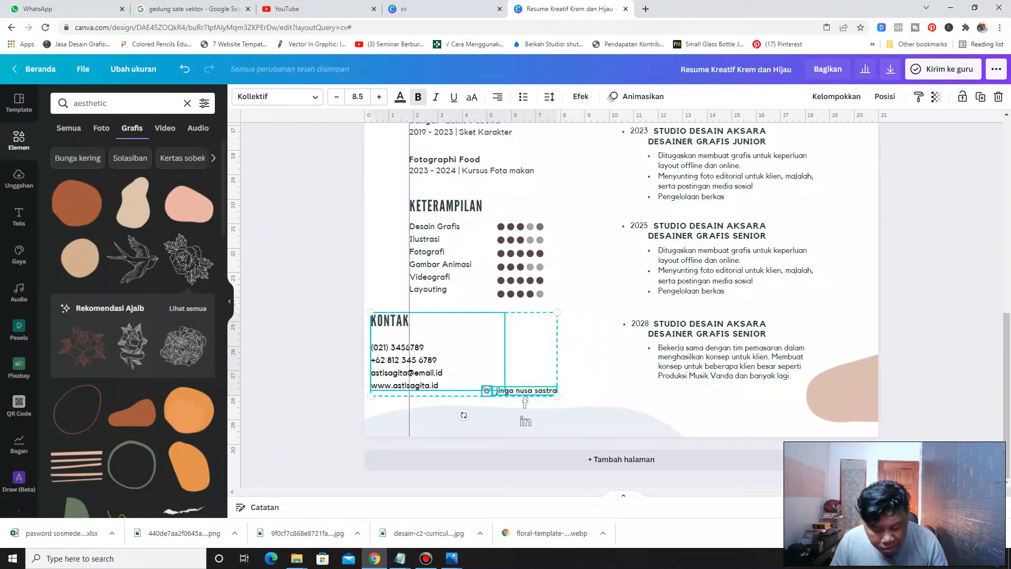
Move the Instagram icon and its handle text together below the contact details, aligned with the left margin
{"action": "left_click", "coordinate": [622, 378]}
{"action": "left_click", "coordinate": [581, 387]}
{"action": "left_click", "coordinate": [468, 373]}
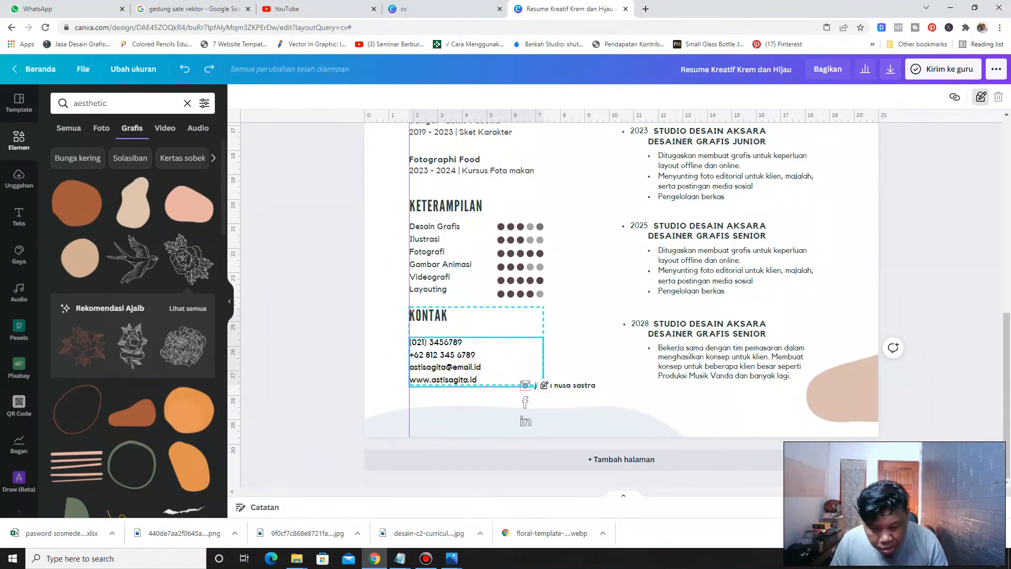
{"action": "left_click", "coordinate": [564, 386]}
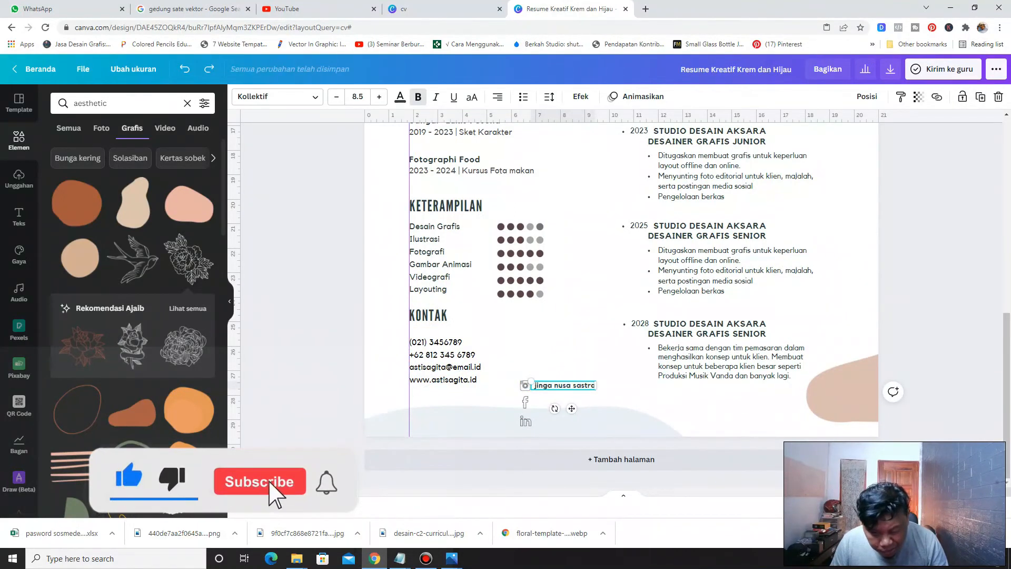
{"action": "left_click", "coordinate": [655, 387]}
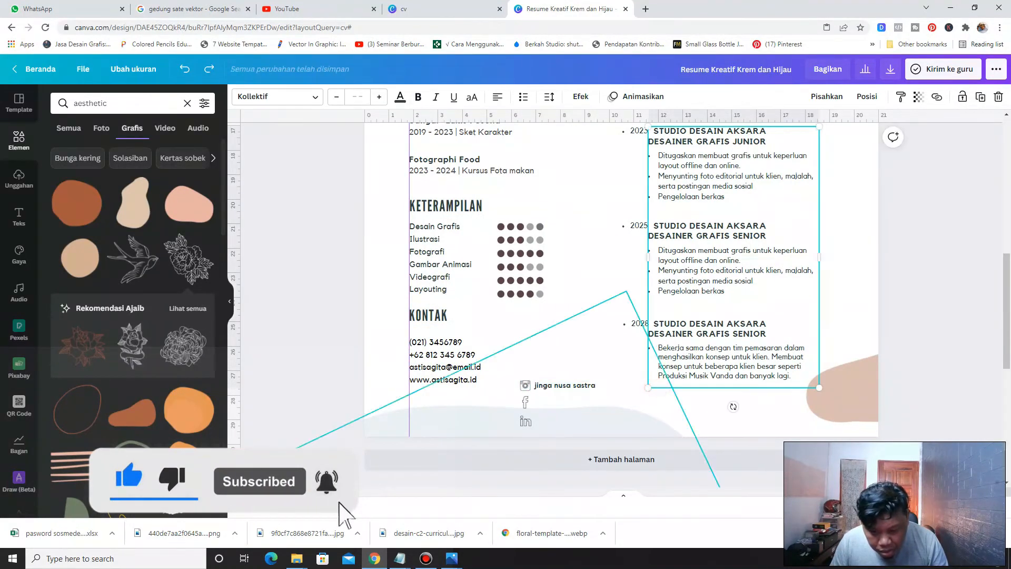
{"action": "left_click", "coordinate": [579, 405]}
{"action": "left_click", "coordinate": [526, 386]}
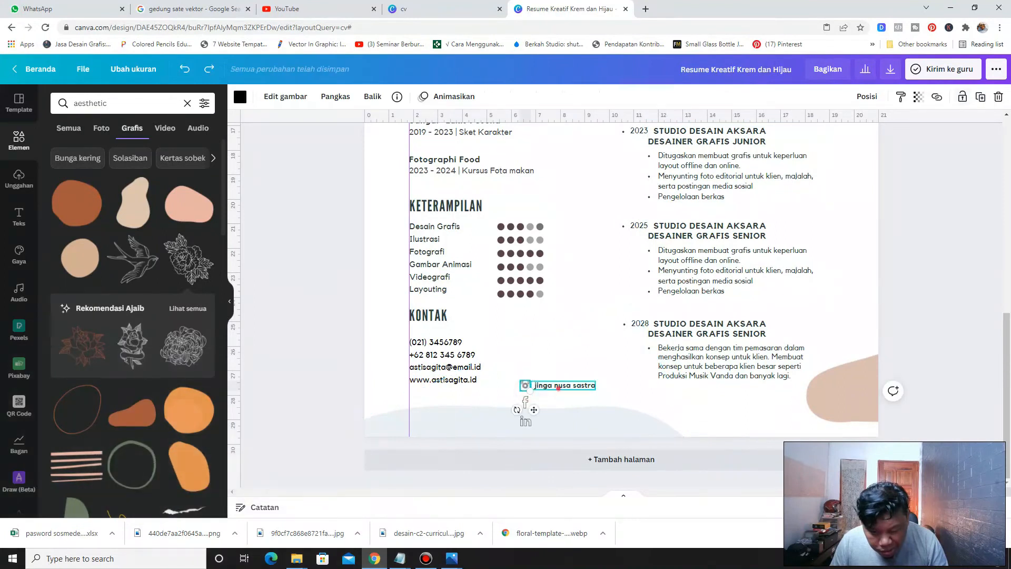
{"action": "left_click", "coordinate": [559, 387], "text": "shift"}
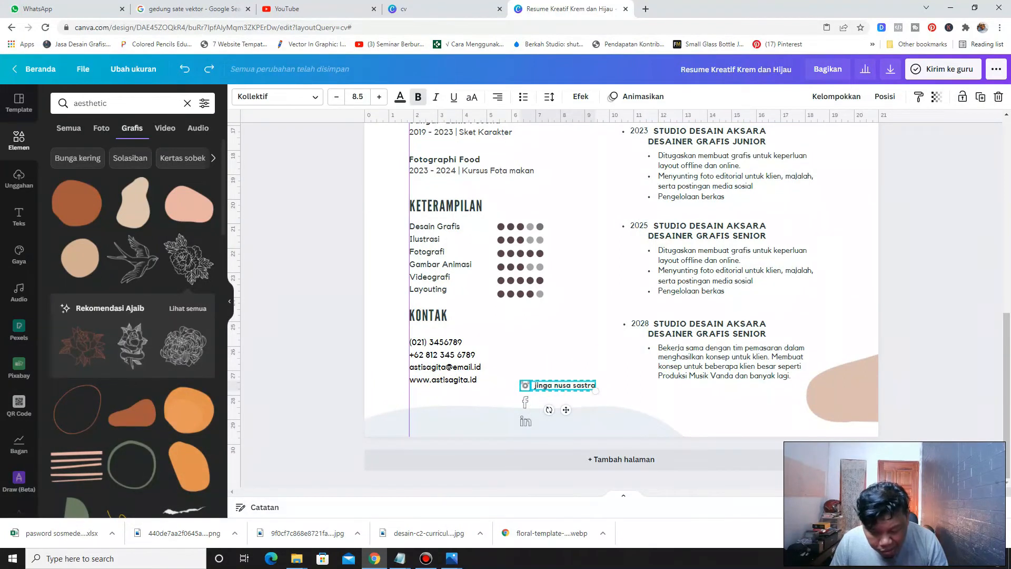
{"action": "left_click_drag", "start_coordinate": [561, 385], "coordinate": [451, 397]}
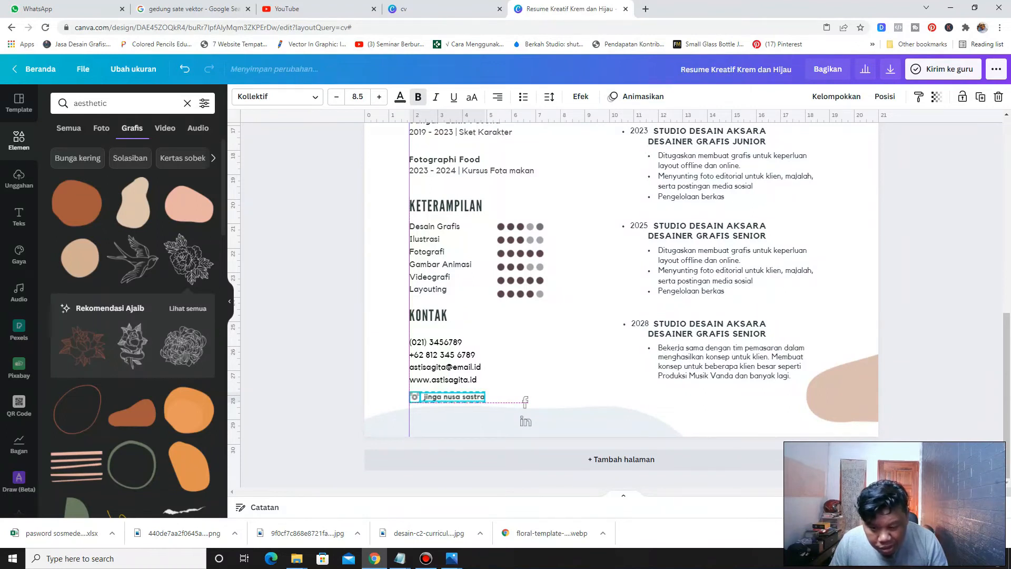
{"action": "left_click_drag", "start_coordinate": [451, 396], "coordinate": [451, 402]}
Line up the Facebook and LinkedIn icons in a row to the right of the Instagram handle
{"action": "left_click", "coordinate": [556, 356]}
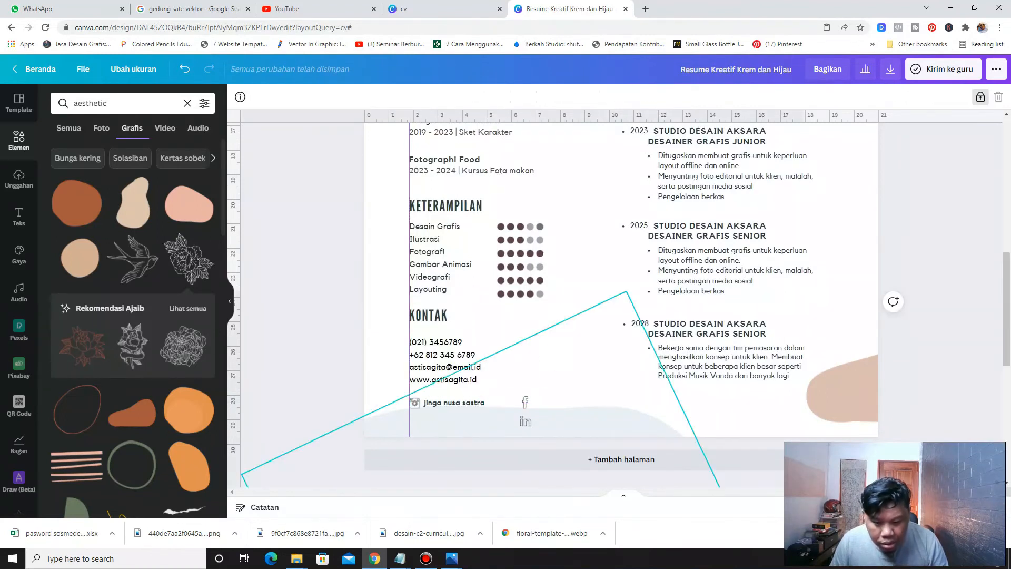
{"action": "left_click", "coordinate": [525, 403]}
{"action": "mouse_move", "coordinate": [525, 403]}
{"action": "left_mouse_down"}
{"action": "mouse_move", "coordinate": [491, 410]}
{"action": "mouse_move", "coordinate": [519, 403]}
{"action": "left_mouse_up"}
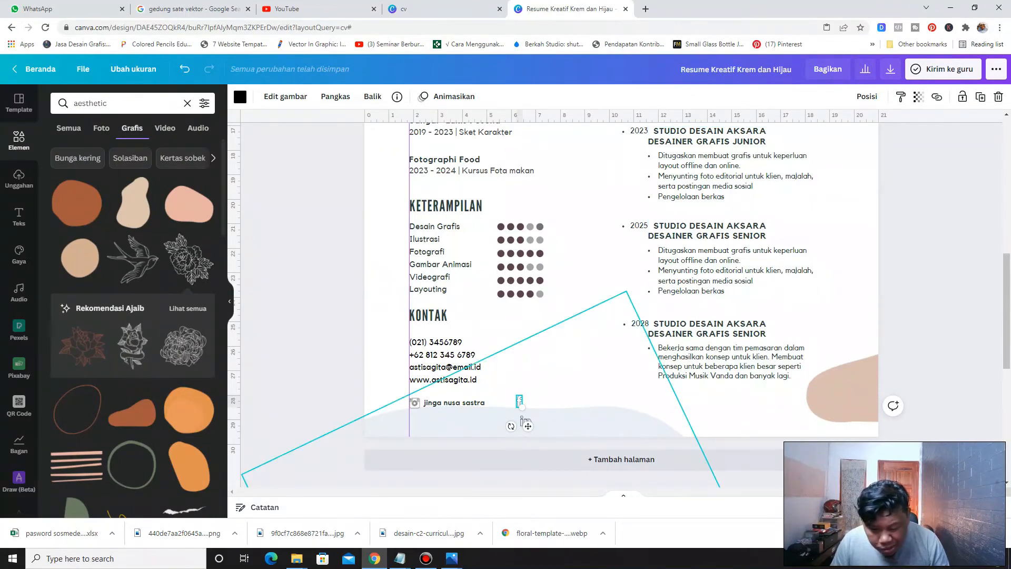
{"action": "left_click_drag", "start_coordinate": [525, 419], "coordinate": [608, 398]}
Lower the Instagram handle and the Facebook and LinkedIn icons slightly, keeping them in one row
{"action": "left_click", "coordinate": [454, 403]}
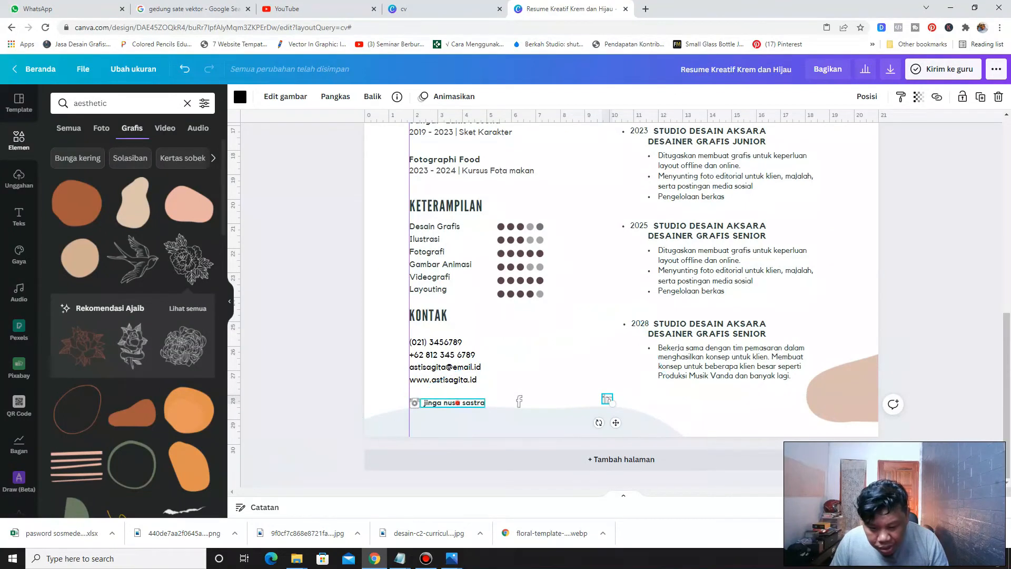
{"action": "left_click", "coordinate": [374, 405]}
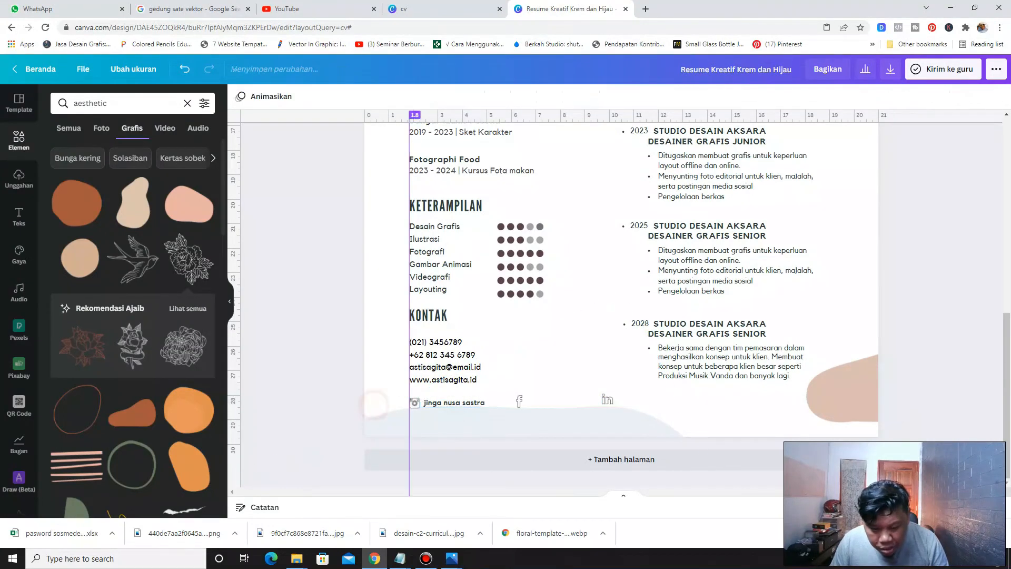
{"action": "left_click", "coordinate": [415, 403]}
{"action": "left_click", "coordinate": [442, 404], "text": "shift"}
{"action": "left_click_drag", "start_coordinate": [443, 403], "coordinate": [441, 418]}
{"action": "left_click_drag", "start_coordinate": [519, 402], "coordinate": [519, 417]}
{"action": "left_click_drag", "start_coordinate": [606, 401], "coordinate": [608, 416]}
{"action": "left_click", "coordinate": [473, 417]}
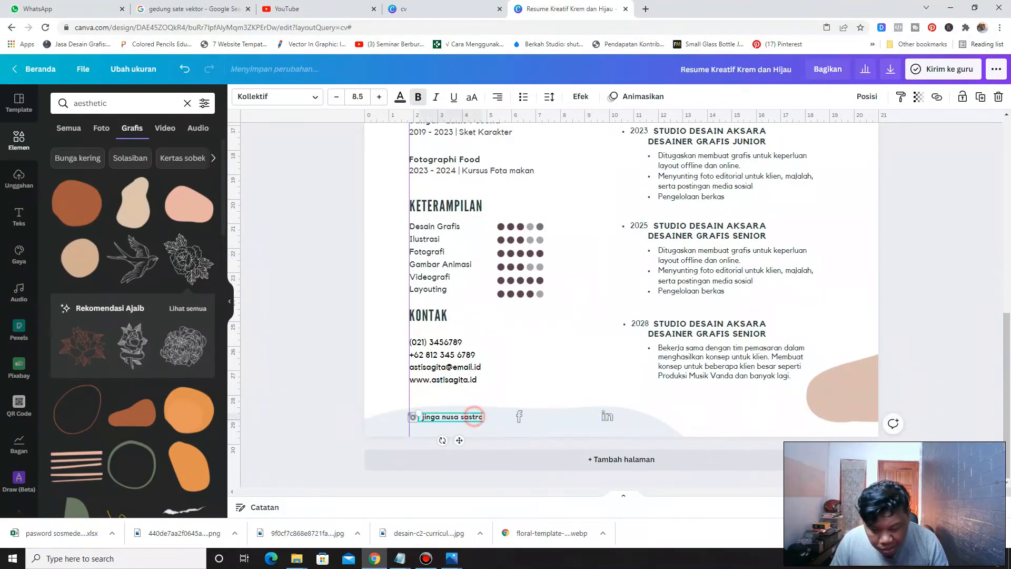
{"action": "right_click", "coordinate": [475, 417]}
{"action": "left_click", "coordinate": [512, 341]}
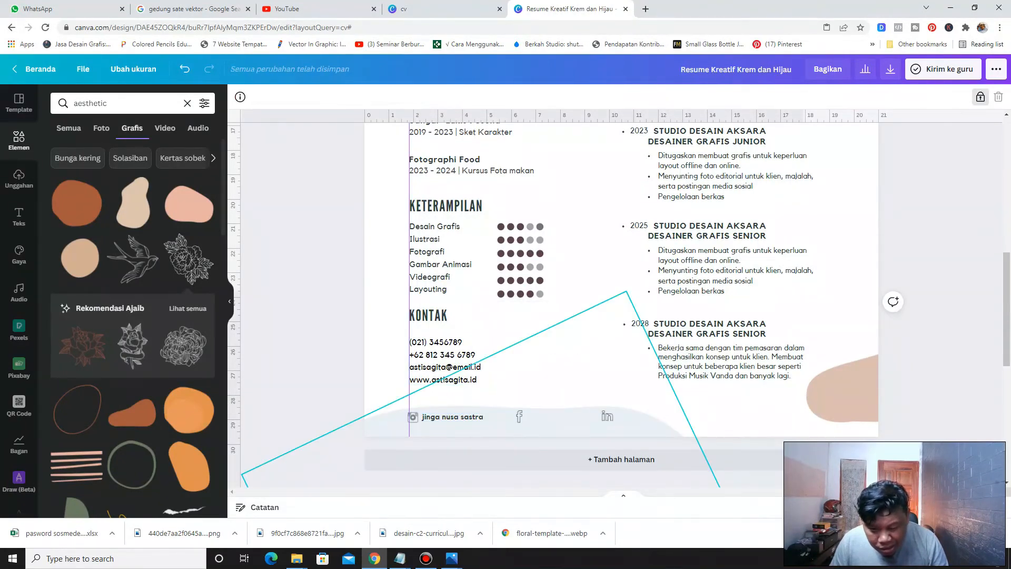
{"action": "key", "text": "ctrl+z"}
{"action": "right_click", "coordinate": [579, 287]}
{"action": "left_click", "coordinate": [605, 317]}
{"action": "left_click_drag", "start_coordinate": [463, 430], "coordinate": [556, 416]}
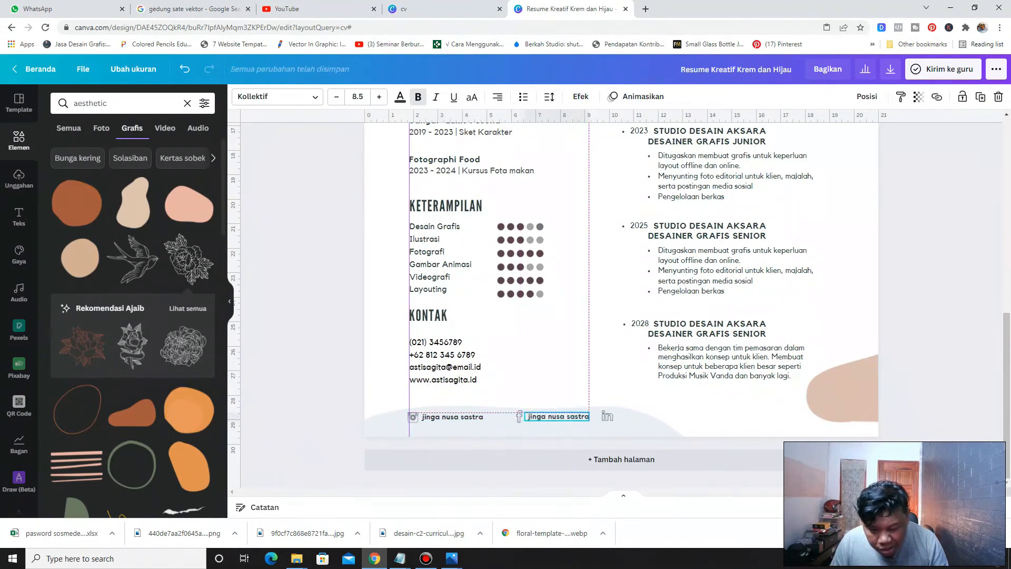
Paste another copy of the handle text and place it beside the LinkedIn icon
{"action": "right_click", "coordinate": [577, 304]}
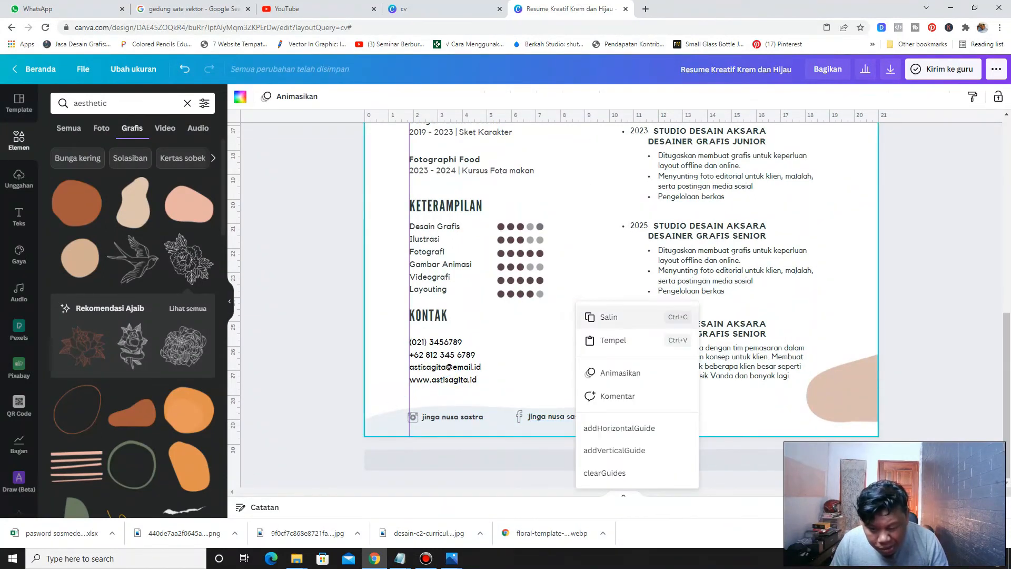
{"action": "left_click", "coordinate": [606, 340]}
{"action": "left_click_drag", "start_coordinate": [474, 431], "coordinate": [651, 416]}
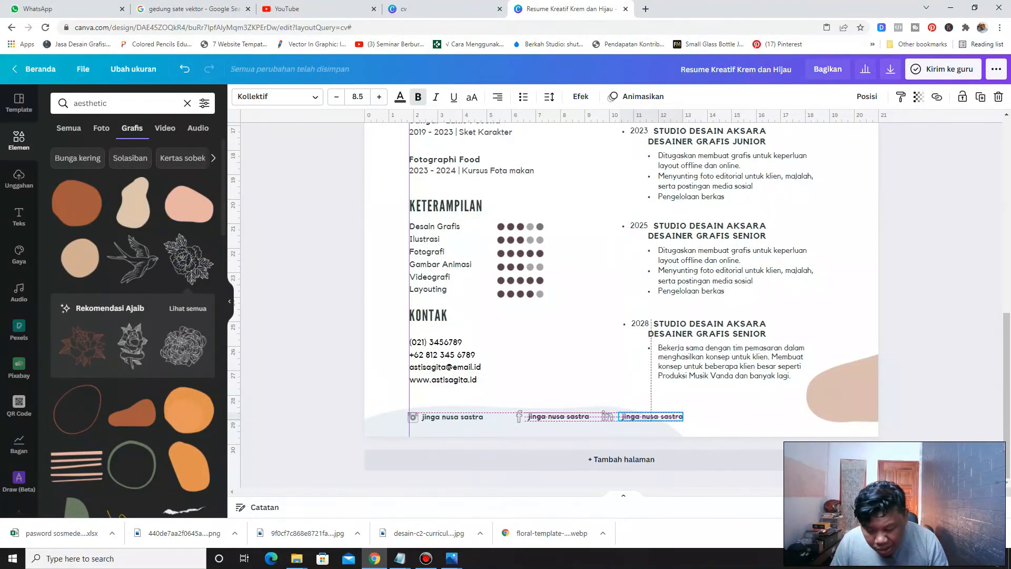
Shift the Facebook icon and its handle text slightly left together
{"action": "left_click", "coordinate": [559, 417]}
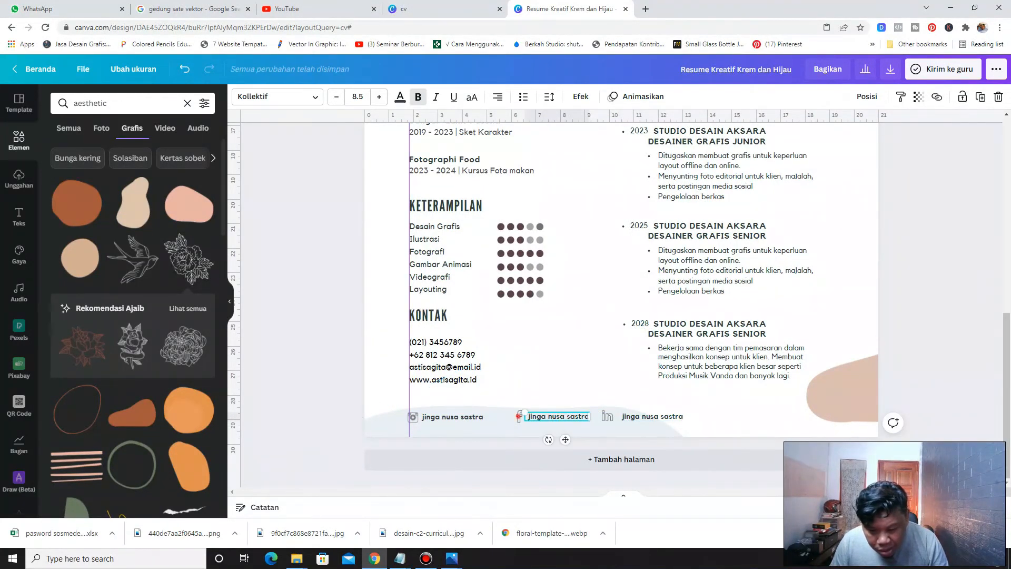
{"action": "left_click", "coordinate": [520, 417]}
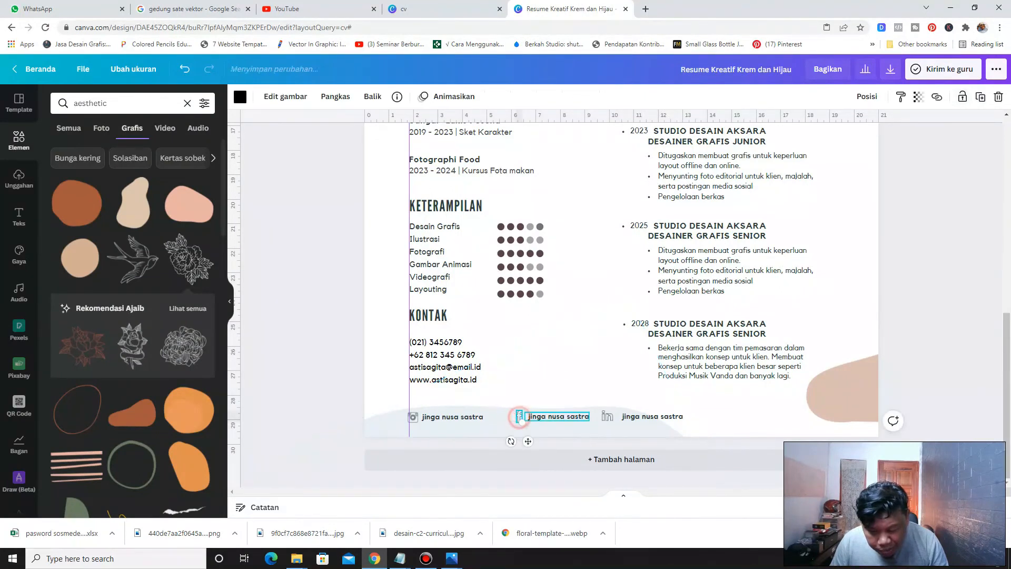
{"action": "left_click", "coordinate": [537, 369]}
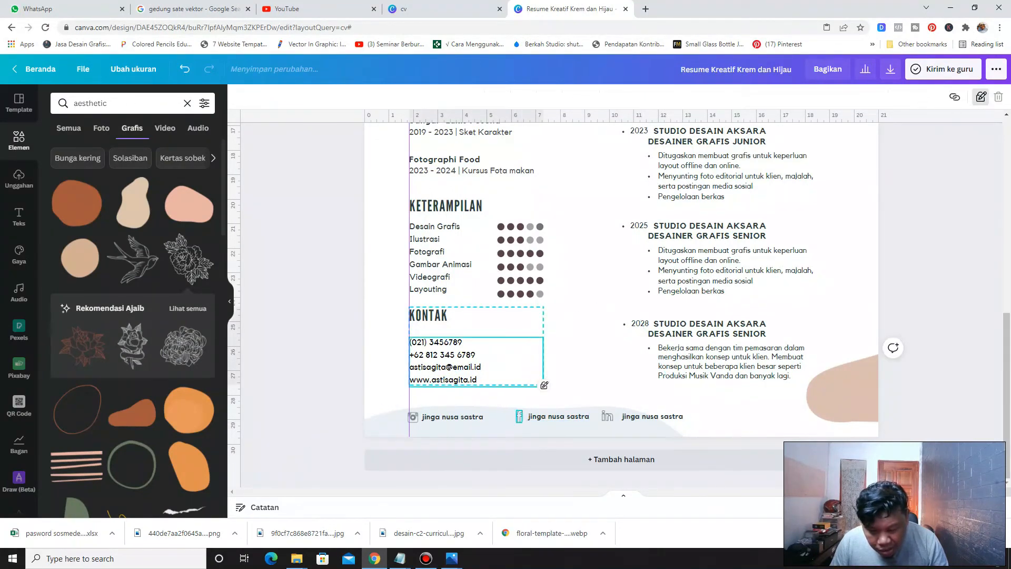
{"action": "left_click", "coordinate": [521, 417]}
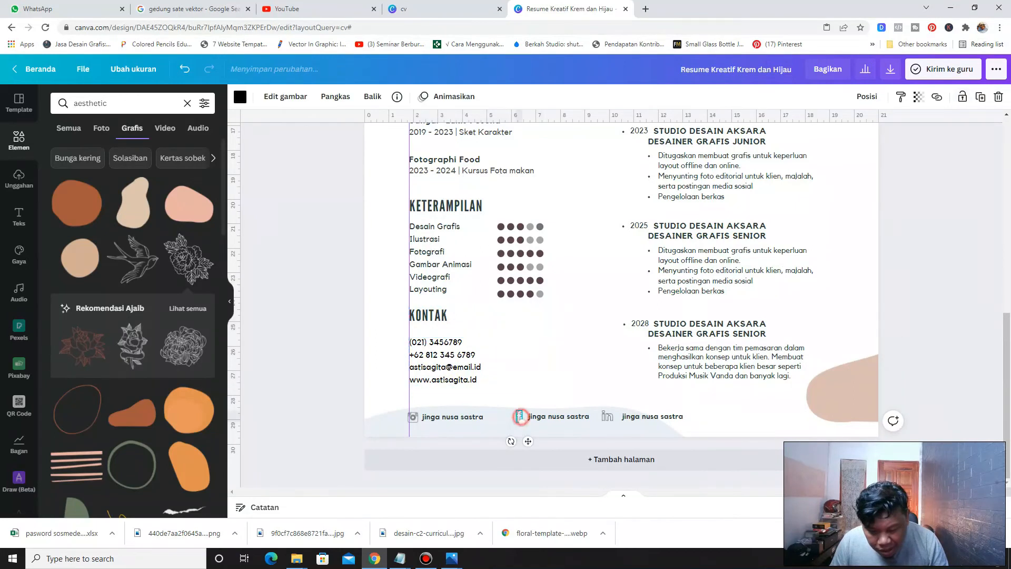
{"action": "left_click", "coordinate": [538, 417], "text": "shift"}
{"action": "left_click_drag", "start_coordinate": [538, 416], "coordinate": [523, 418]}
{"action": "left_click", "coordinate": [607, 416]}
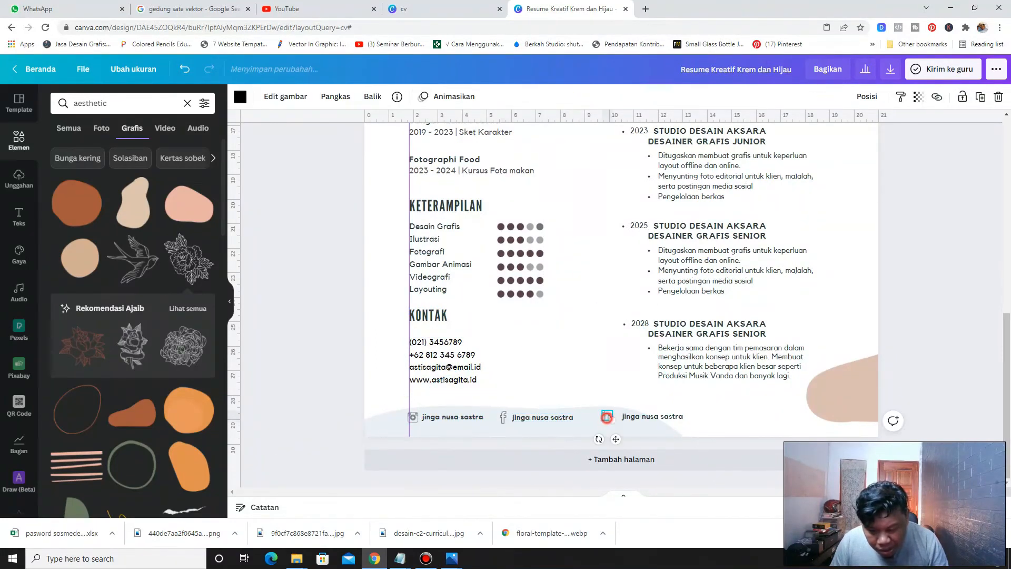
Shift the LinkedIn icon and its handle text slightly left together
{"action": "left_click", "coordinate": [633, 416], "text": "shift"}
{"action": "left_click_drag", "start_coordinate": [634, 417], "coordinate": [617, 417]}
{"action": "left_click", "coordinate": [310, 380]}
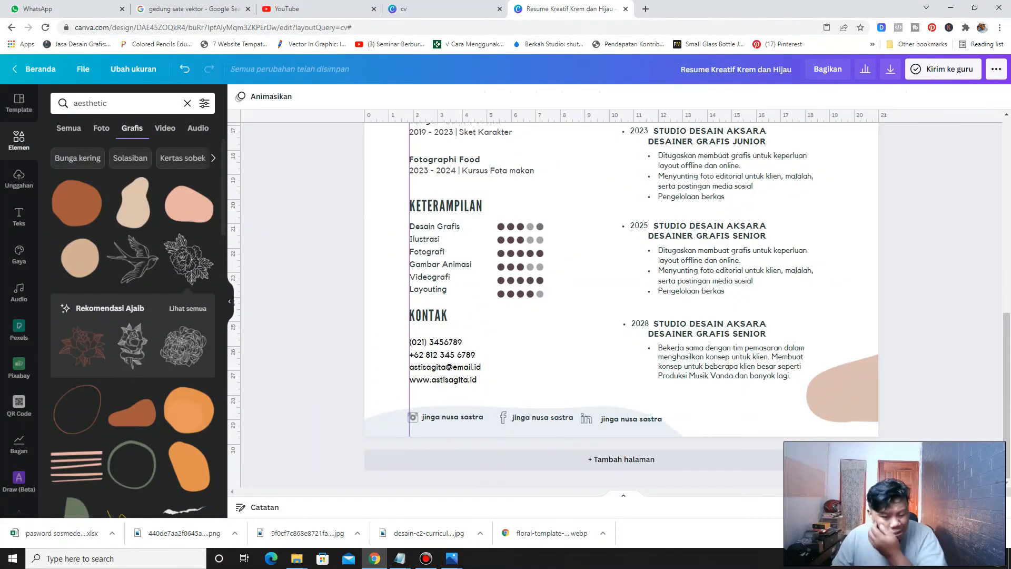
Move the top-right floral line-art beside the PENGALAMAN section, rotating and resizing it along the page's right edge
{"action": "scroll", "coordinate": [310, 379], "scroll_direction": "up", "scroll_amount": 8}
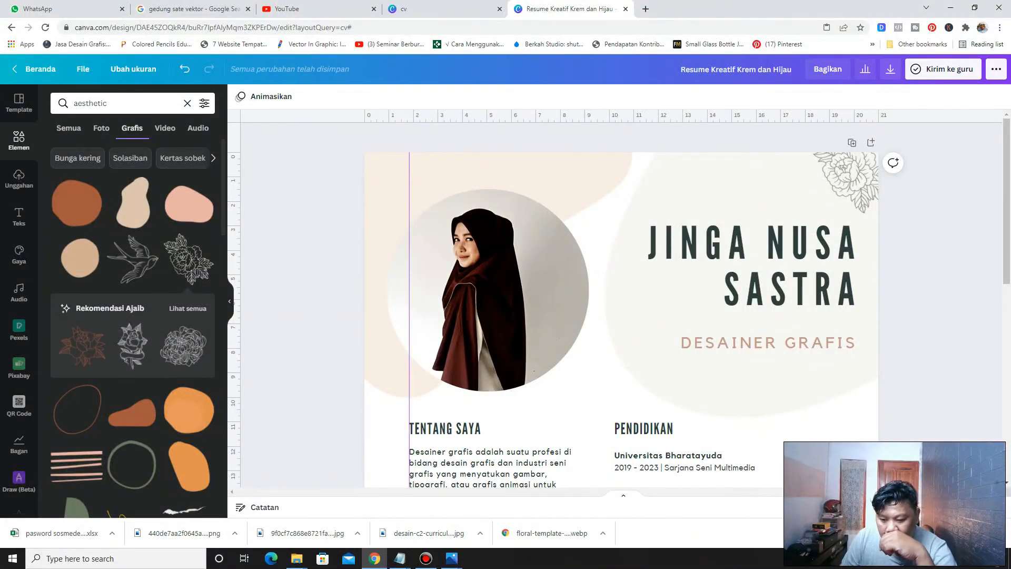
{"action": "scroll", "coordinate": [621, 316], "scroll_direction": "down", "scroll_amount": 8}
{"action": "scroll", "coordinate": [621, 316], "scroll_direction": "up", "scroll_amount": 1}
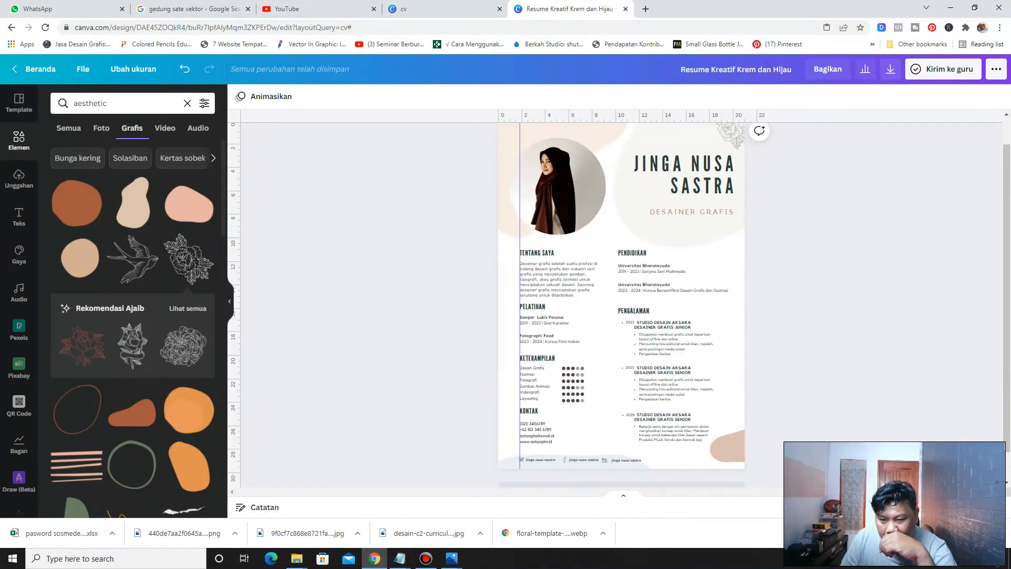
{"action": "scroll", "coordinate": [622, 306], "scroll_direction": "up", "scroll_amount": 1}
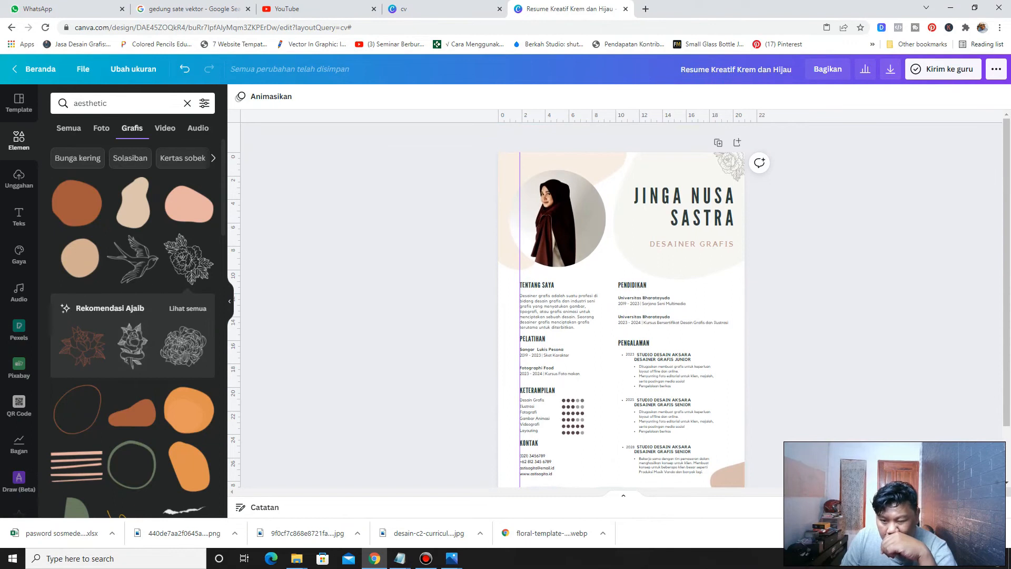
{"action": "left_click_drag", "start_coordinate": [734, 161], "coordinate": [823, 267]}
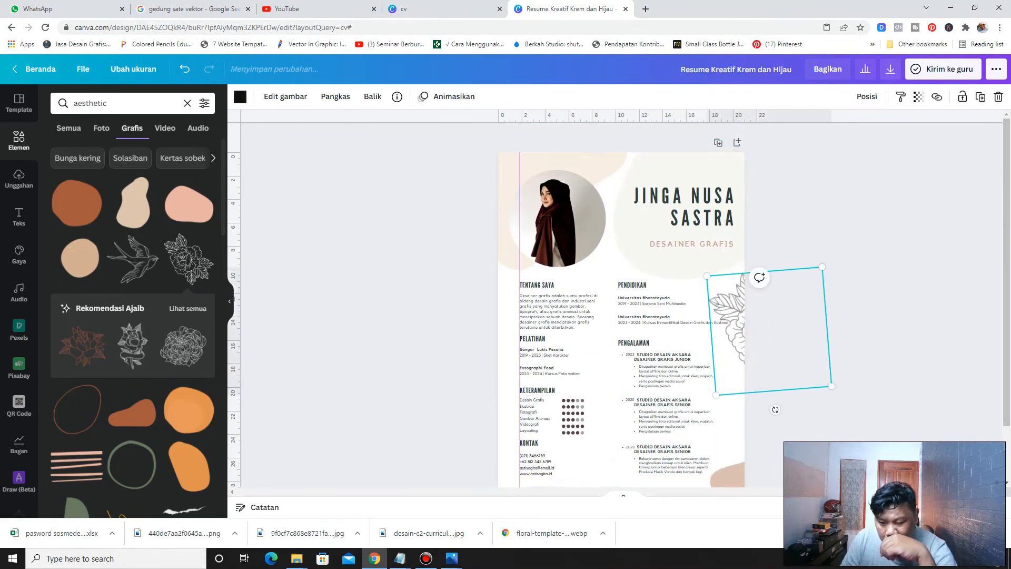
{"action": "left_click_drag", "start_coordinate": [776, 409], "coordinate": [740, 417]}
{"action": "left_click_drag", "start_coordinate": [769, 331], "coordinate": [753, 383]}
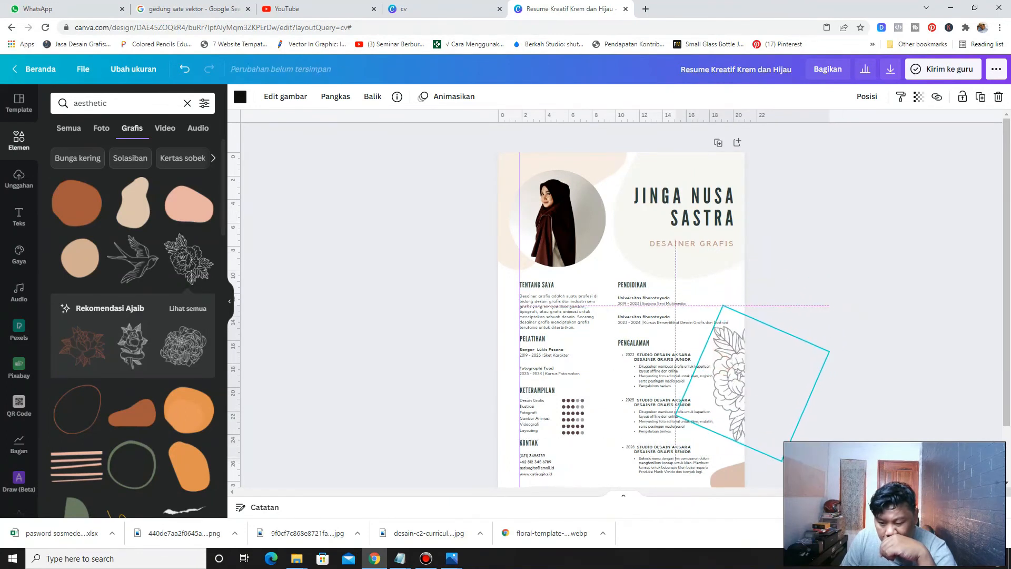
{"action": "left_click_drag", "start_coordinate": [724, 306], "coordinate": [730, 323]}
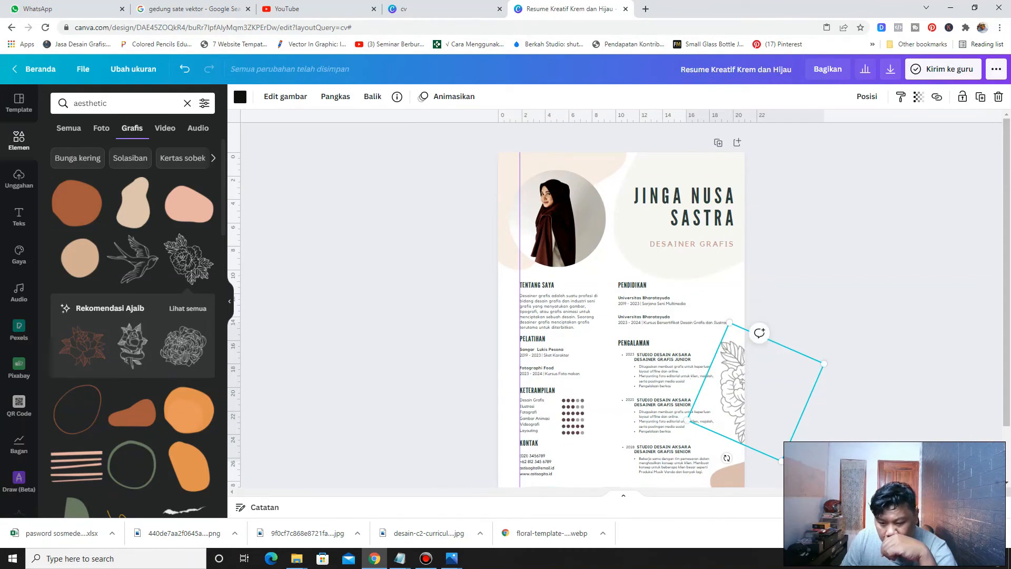
{"action": "left_click_drag", "start_coordinate": [730, 393], "coordinate": [726, 359]}
{"action": "scroll", "coordinate": [730, 390], "scroll_direction": "down", "scroll_amount": 2}
{"action": "left_click_drag", "start_coordinate": [760, 265], "coordinate": [761, 271]}
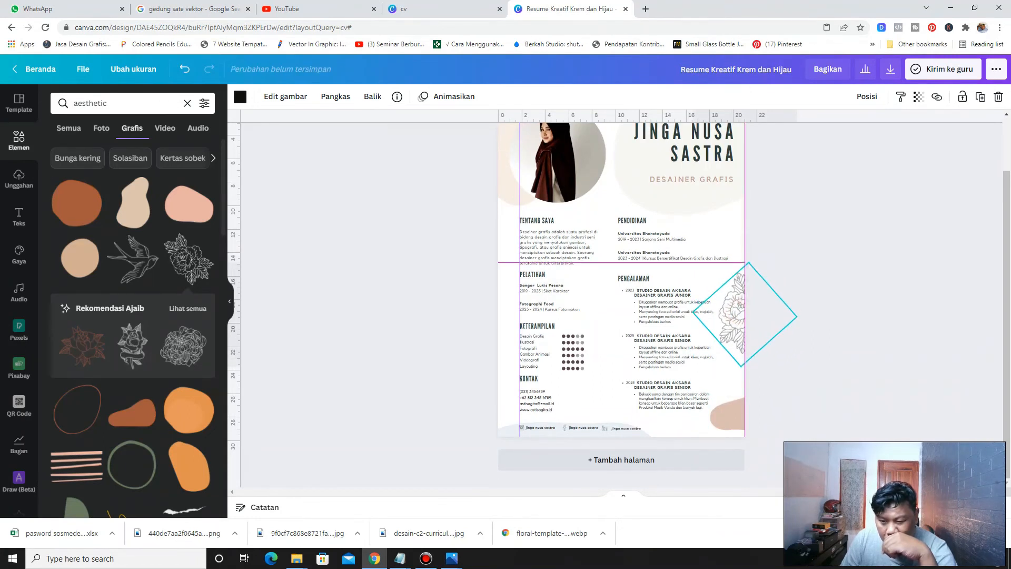
{"action": "scroll", "coordinate": [762, 271], "scroll_direction": "up", "scroll_amount": 2}
Copy the floral line-art and place the pasted copy back in the page's top-right corner
{"action": "right_click", "coordinate": [728, 377]}
{"action": "left_click", "coordinate": [759, 316]}
{"action": "right_click", "coordinate": [603, 267]}
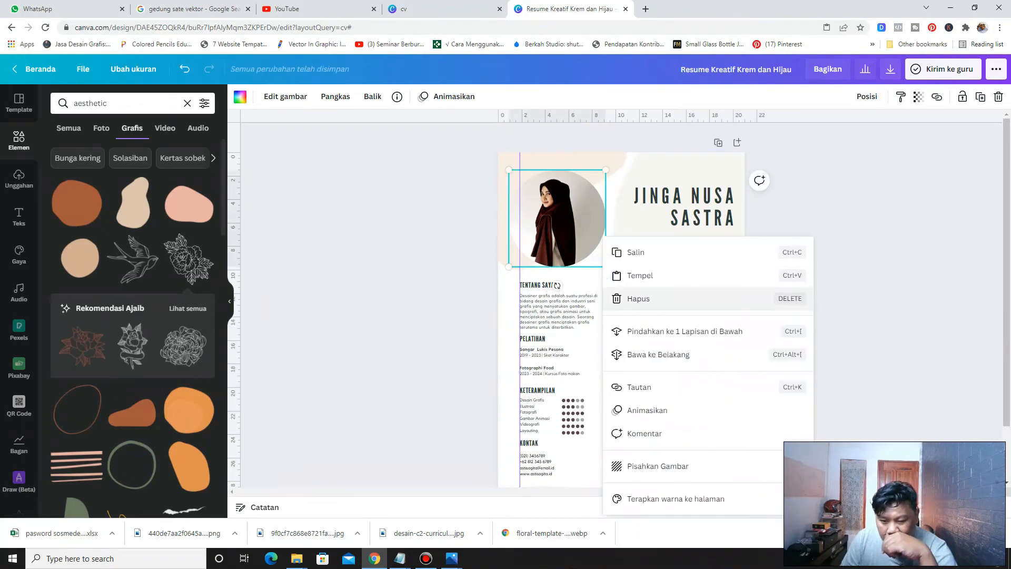
{"action": "left_click", "coordinate": [640, 276]}
{"action": "left_click_drag", "start_coordinate": [709, 422], "coordinate": [727, 215]}
{"action": "left_click_drag", "start_coordinate": [728, 169], "coordinate": [727, 173]}
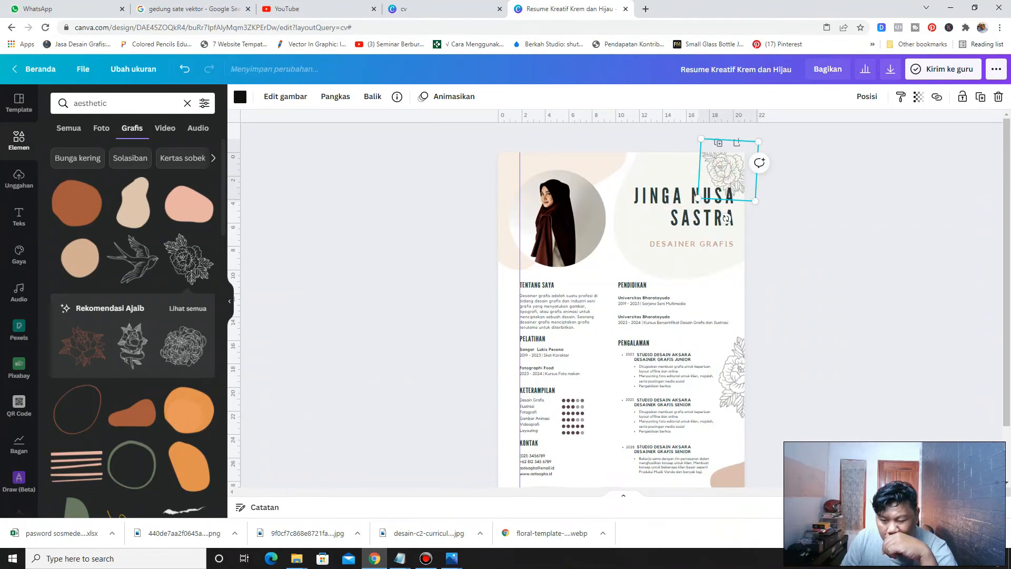
{"action": "left_click", "coordinate": [821, 214]}
{"action": "scroll", "coordinate": [680, 343], "scroll_direction": "down", "scroll_amount": 3}
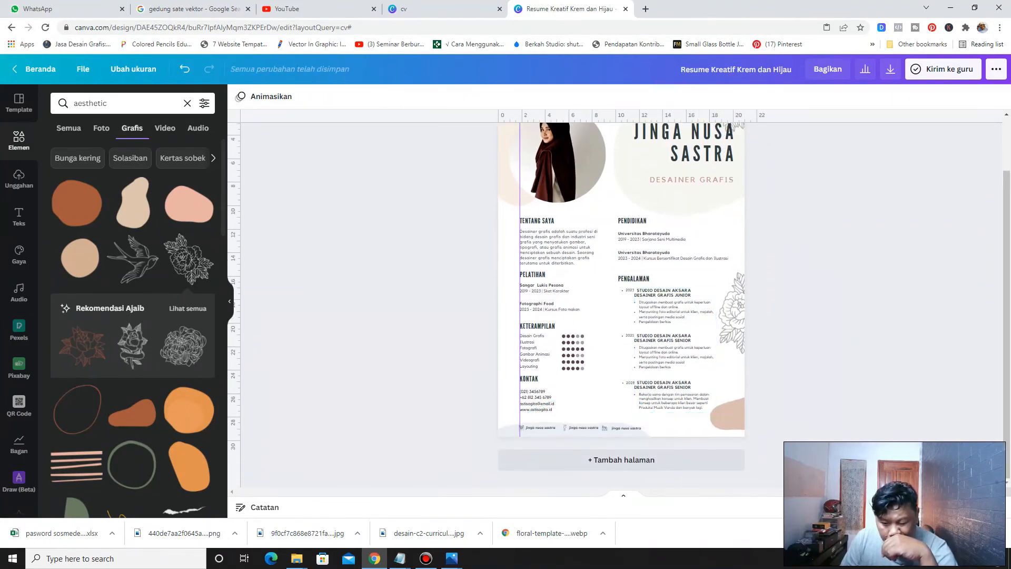
{"action": "left_click", "coordinate": [642, 436]}
{"action": "scroll", "coordinate": [642, 436], "scroll_direction": "down", "scroll_amount": 2}
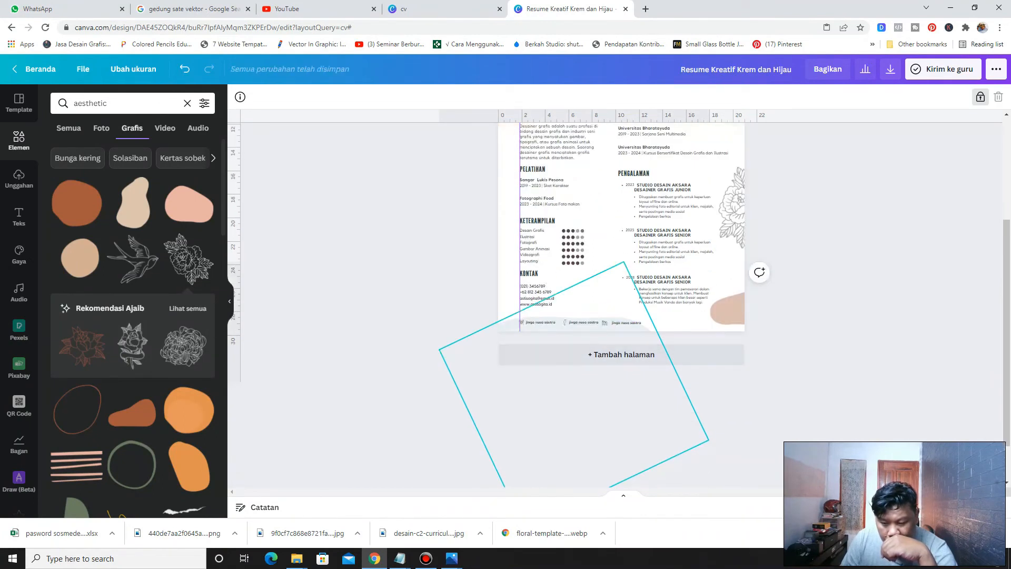
{"action": "left_click_drag", "start_coordinate": [641, 314], "coordinate": [653, 329]}
{"action": "scroll", "coordinate": [654, 329], "scroll_direction": "up", "scroll_amount": 2}
{"action": "scroll", "coordinate": [653, 329], "scroll_direction": "down", "scroll_amount": 2}
{"action": "scroll", "coordinate": [654, 329], "scroll_direction": "up", "scroll_amount": 2}
{"action": "left_click", "coordinate": [908, 263]}
{"action": "scroll", "coordinate": [908, 263], "scroll_direction": "up", "scroll_amount": 2}
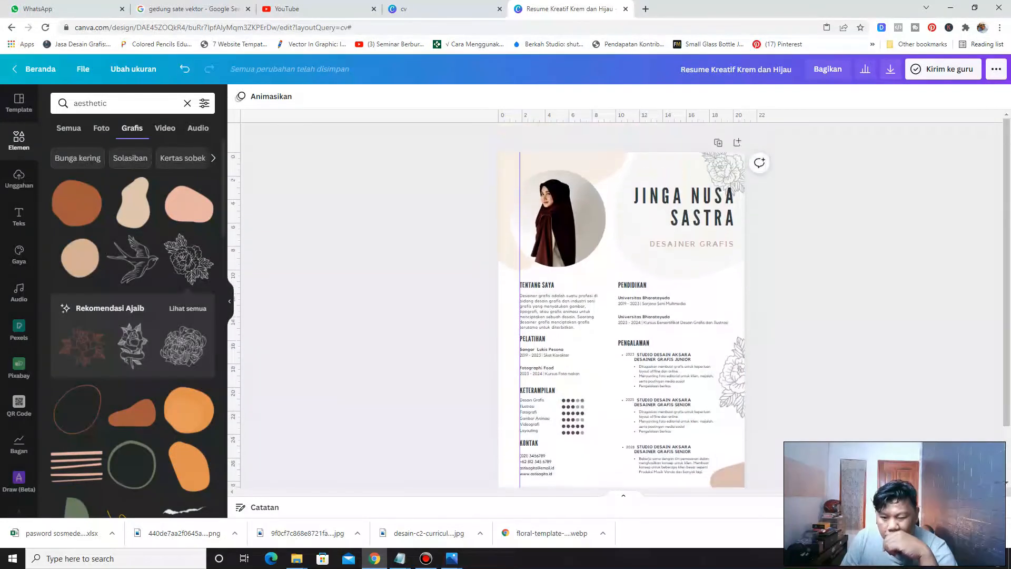
{"action": "scroll", "coordinate": [908, 263], "scroll_direction": "down", "scroll_amount": 1}
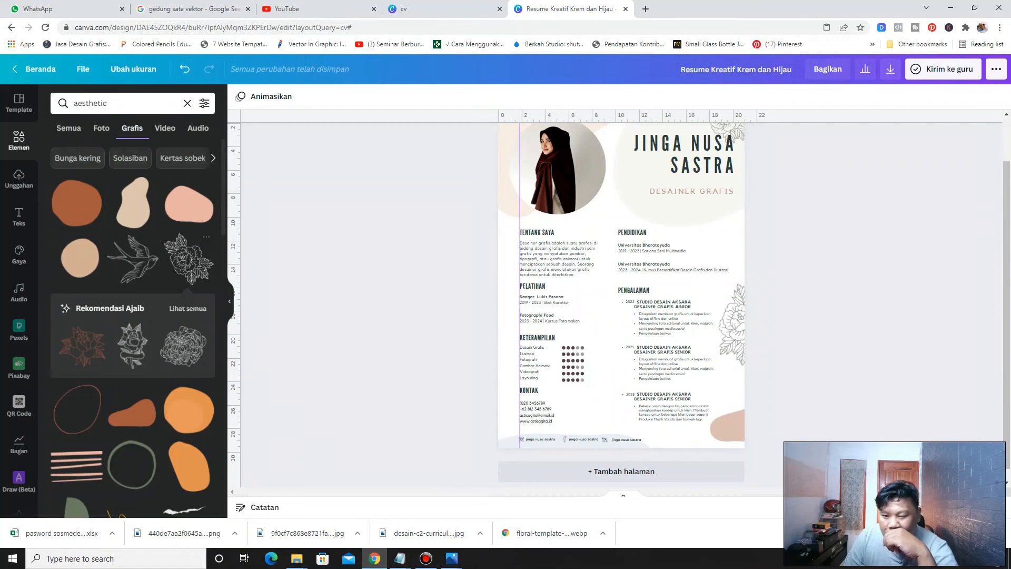
{"action": "scroll", "coordinate": [617, 280], "scroll_direction": "up", "scroll_amount": 2}
Nudge the pale circle behind the name slightly up and to the right
{"action": "left_click", "coordinate": [617, 280]}
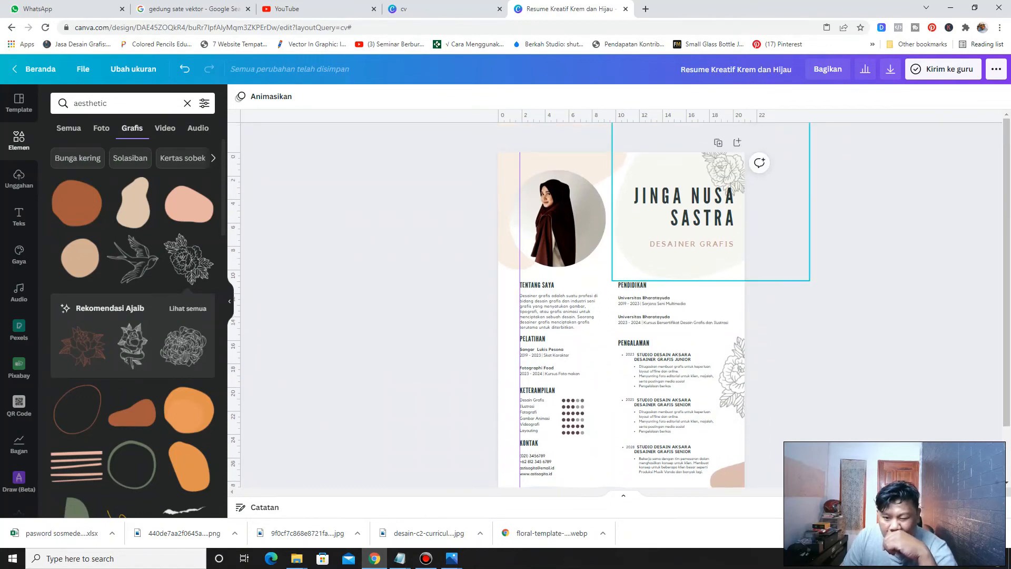
{"action": "left_click_drag", "start_coordinate": [616, 280], "coordinate": [630, 267]}
{"action": "scroll", "coordinate": [738, 327], "scroll_direction": "down", "scroll_amount": 2}
Move and rotate the brown blob in the bottom-right corner and lower its transparency
{"action": "left_click", "coordinate": [711, 370]}
{"action": "left_click_drag", "start_coordinate": [711, 370], "coordinate": [681, 350]}
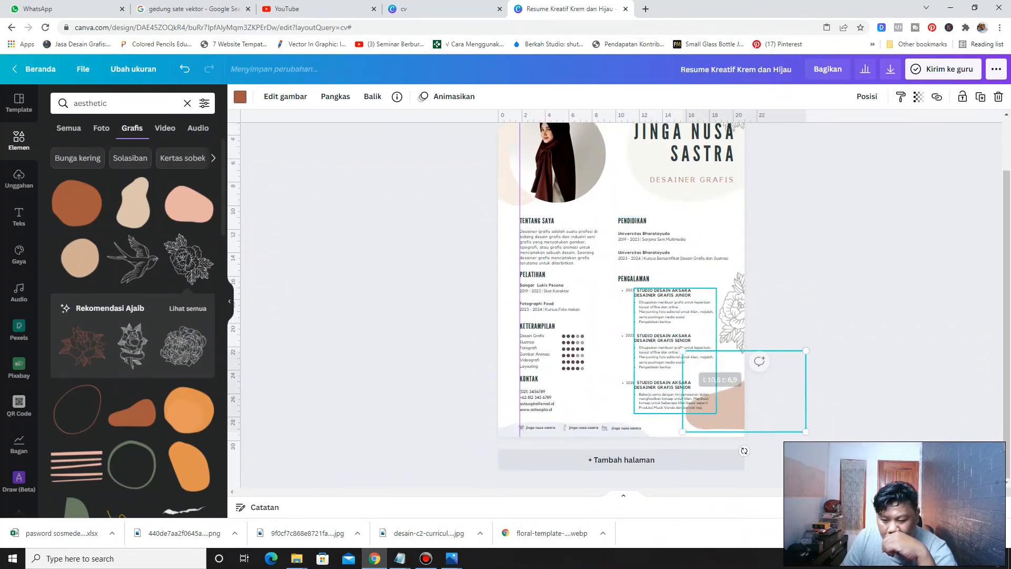
{"action": "left_click_drag", "start_coordinate": [745, 452], "coordinate": [705, 345]}
{"action": "left_click_drag", "start_coordinate": [728, 393], "coordinate": [738, 412]}
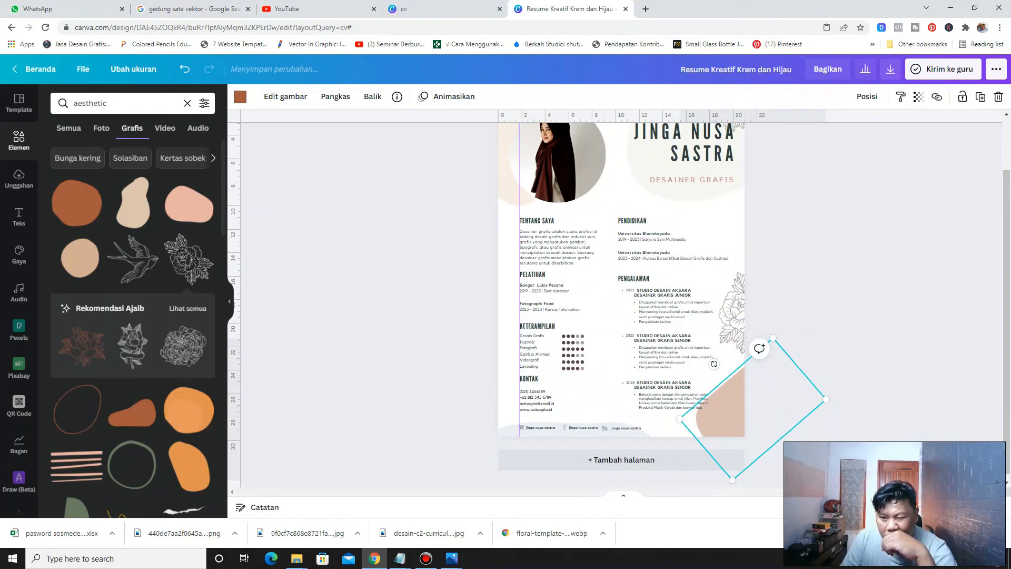
{"action": "left_click", "coordinate": [920, 97]}
{"action": "left_click_drag", "start_coordinate": [843, 129], "coordinate": [832, 128]}
{"action": "left_click", "coordinate": [843, 237]}
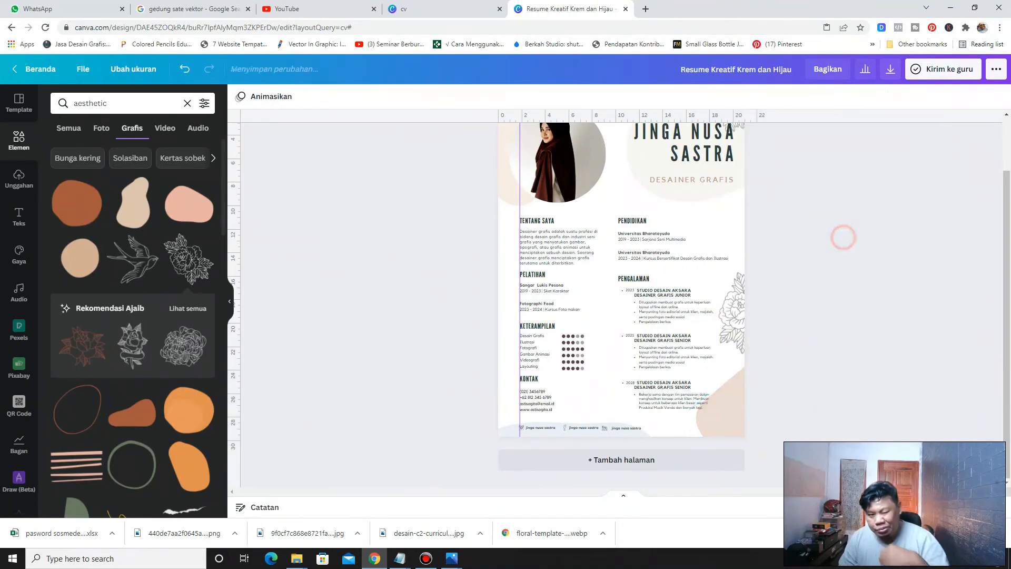
{"action": "scroll", "coordinate": [843, 237], "scroll_direction": "up", "scroll_amount": 2}
{"action": "scroll", "coordinate": [620, 304], "scroll_direction": "down", "scroll_amount": 2}
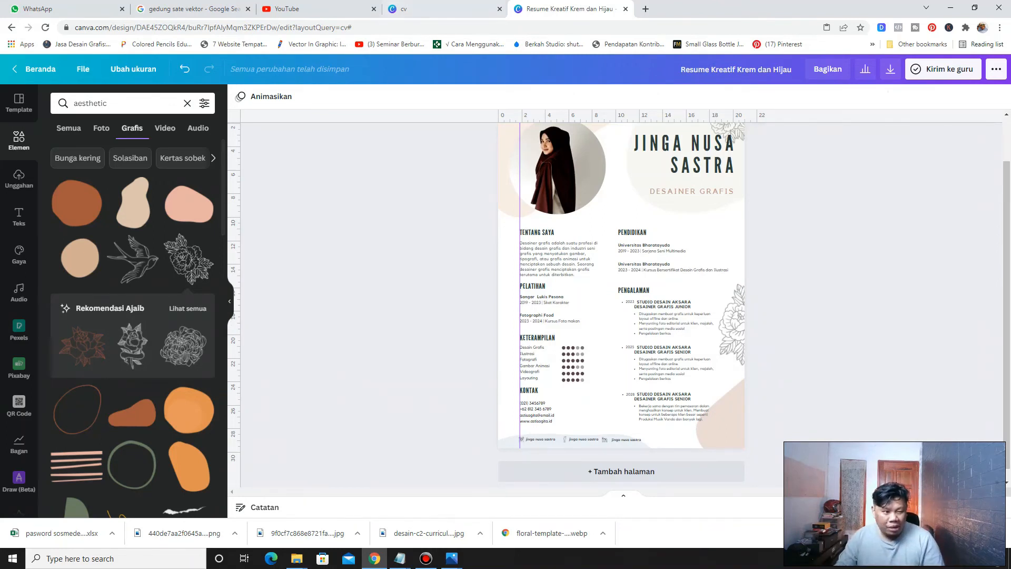
{"action": "left_click", "coordinate": [19, 103]}
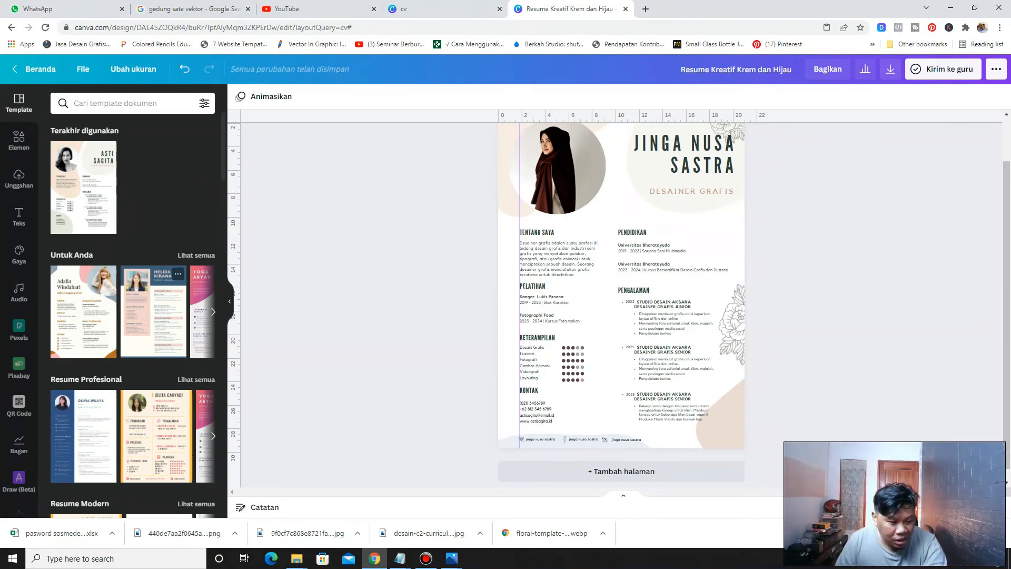
{"action": "scroll", "coordinate": [158, 310], "scroll_direction": "down", "scroll_amount": 2}
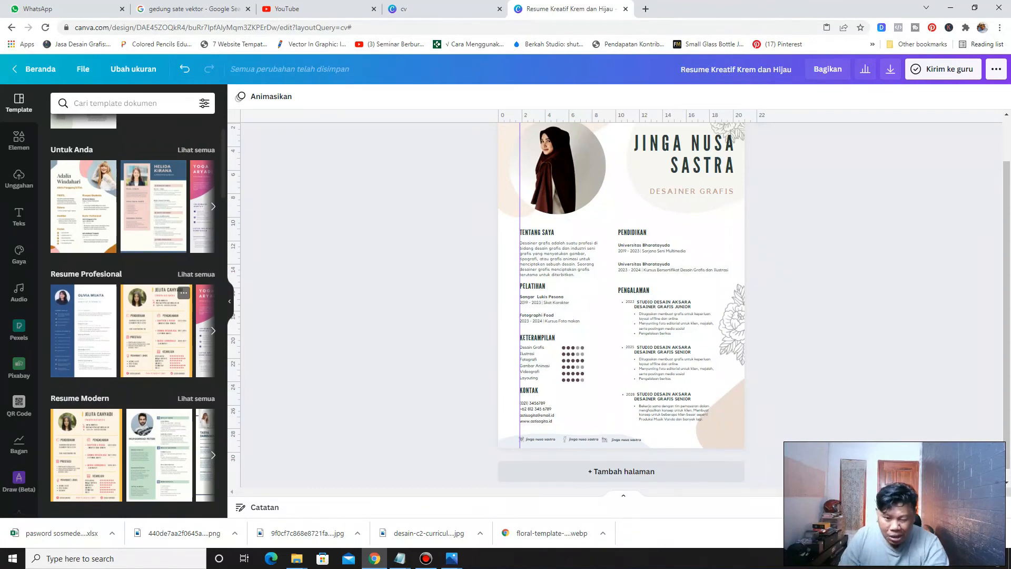
{"action": "scroll", "coordinate": [622, 306], "scroll_direction": "up", "scroll_amount": 1}
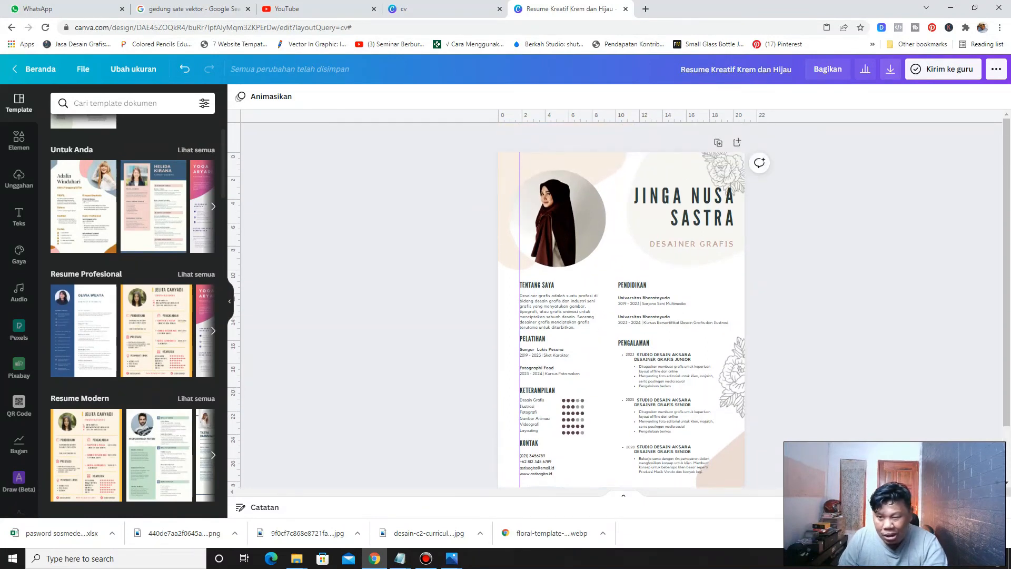
Open the download settings and choose JPG as the file type at size 1
{"action": "left_click", "coordinate": [890, 69]}
{"action": "left_click", "coordinate": [951, 140]}
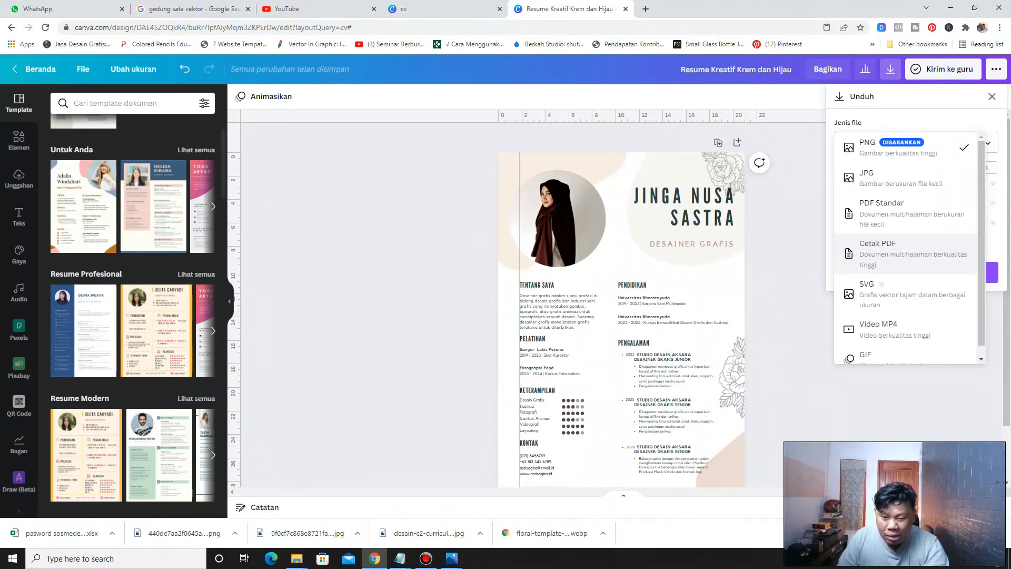
{"action": "left_click", "coordinate": [884, 172]}
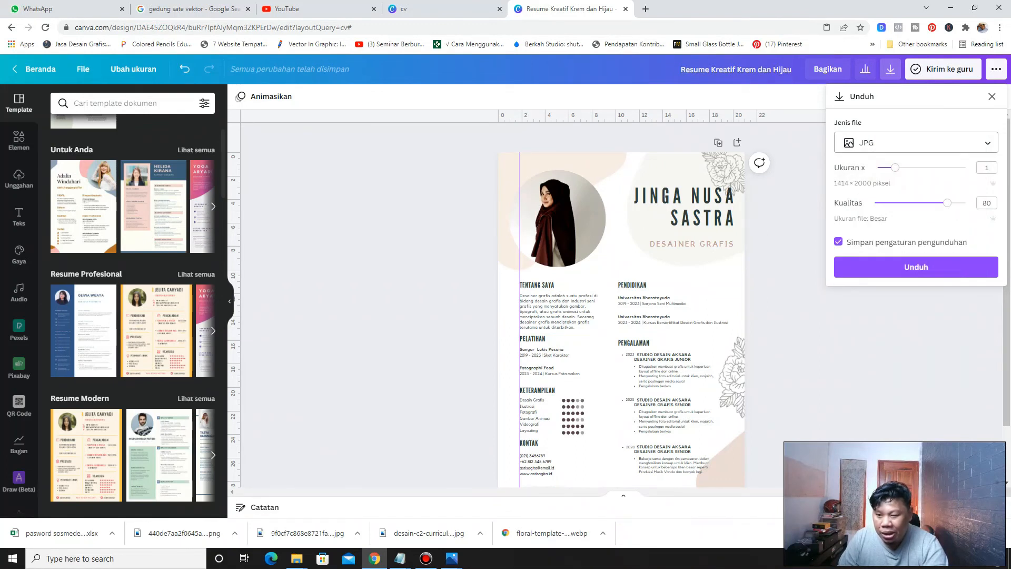
{"action": "left_click_drag", "start_coordinate": [896, 167], "coordinate": [914, 168]}
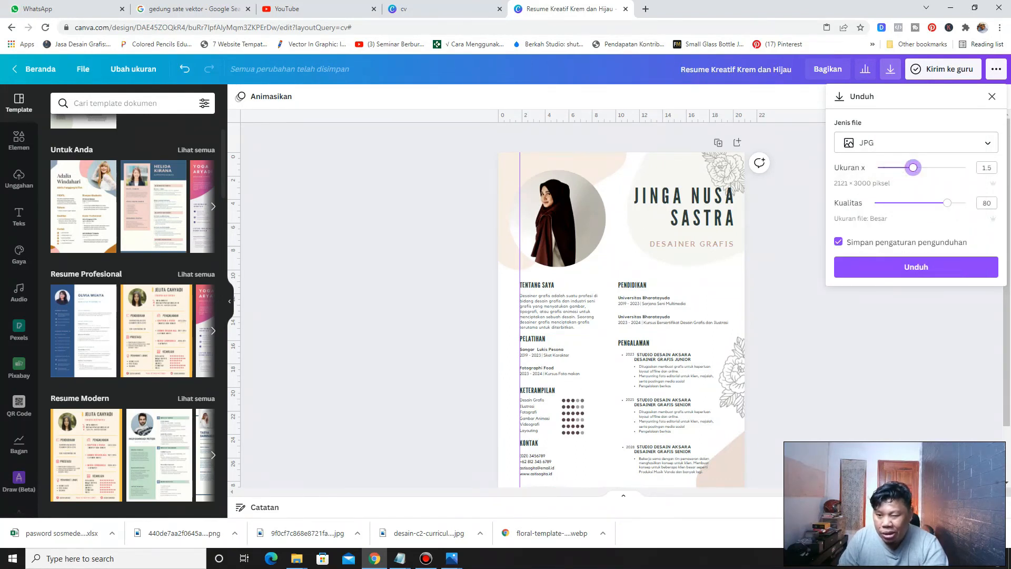
{"action": "left_click_drag", "start_coordinate": [914, 168], "coordinate": [895, 168]}
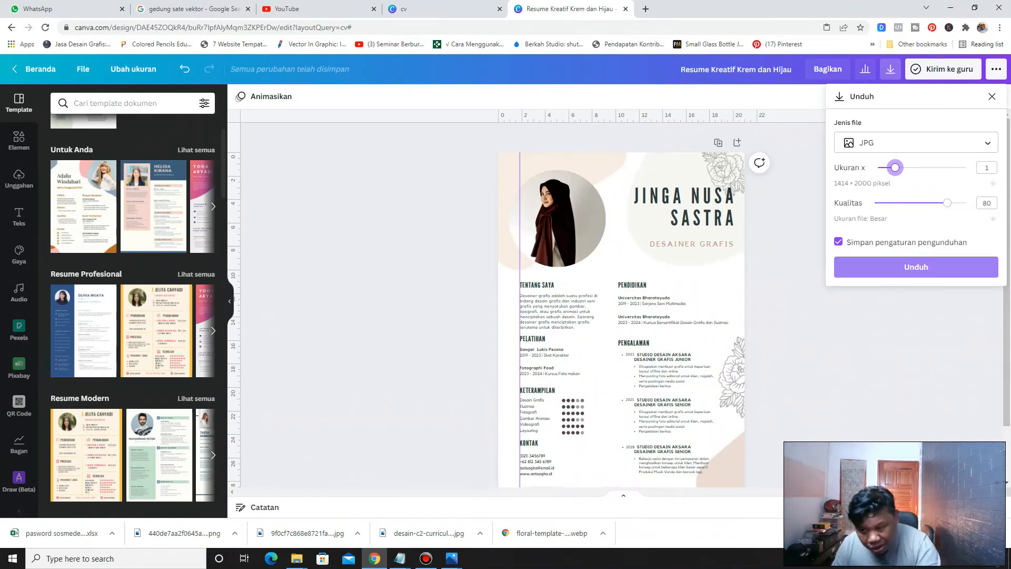
{"action": "left_click", "coordinate": [737, 69]}
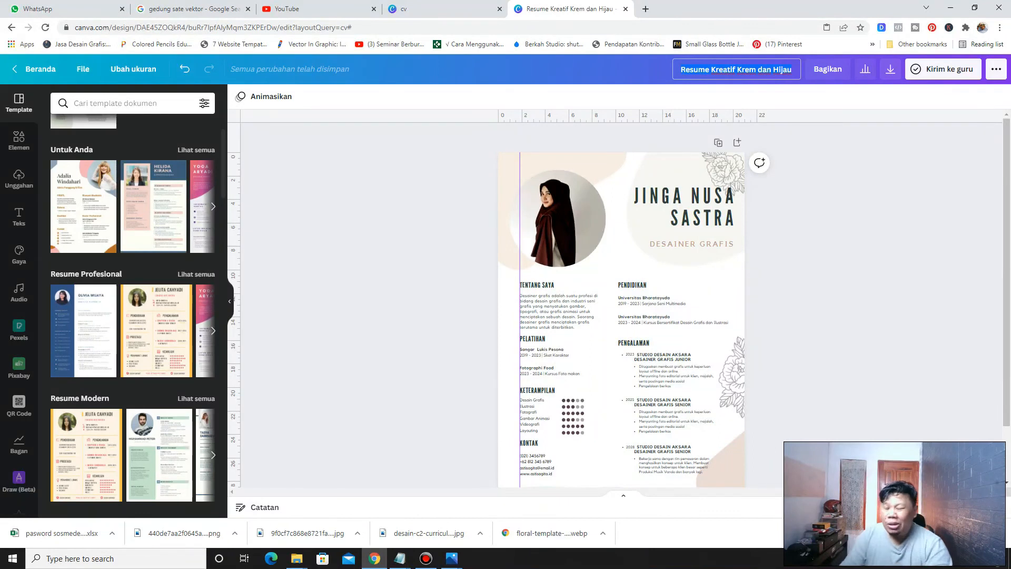
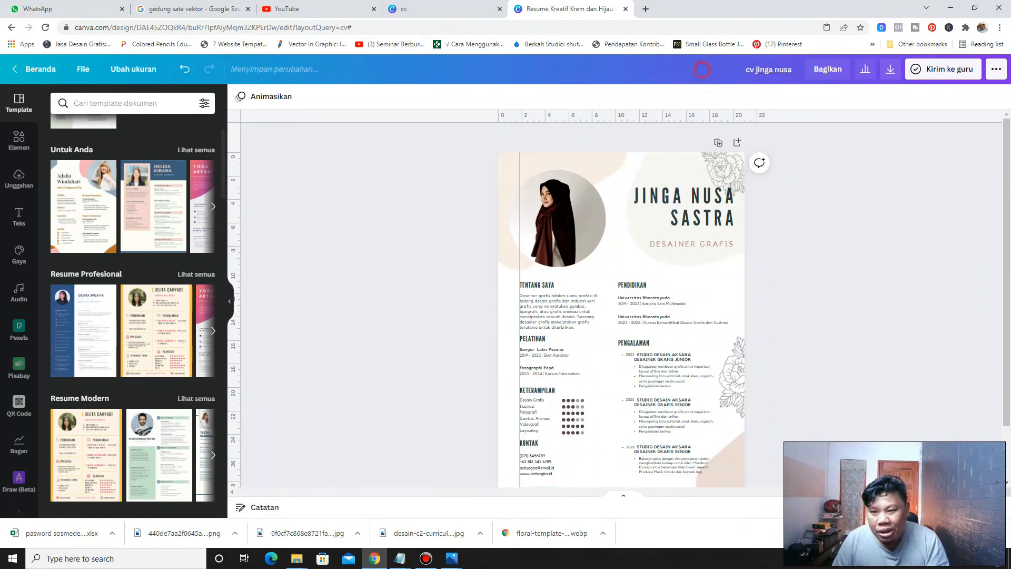
Download the design as a JPG file
{"action": "left_click", "coordinate": [890, 69]}
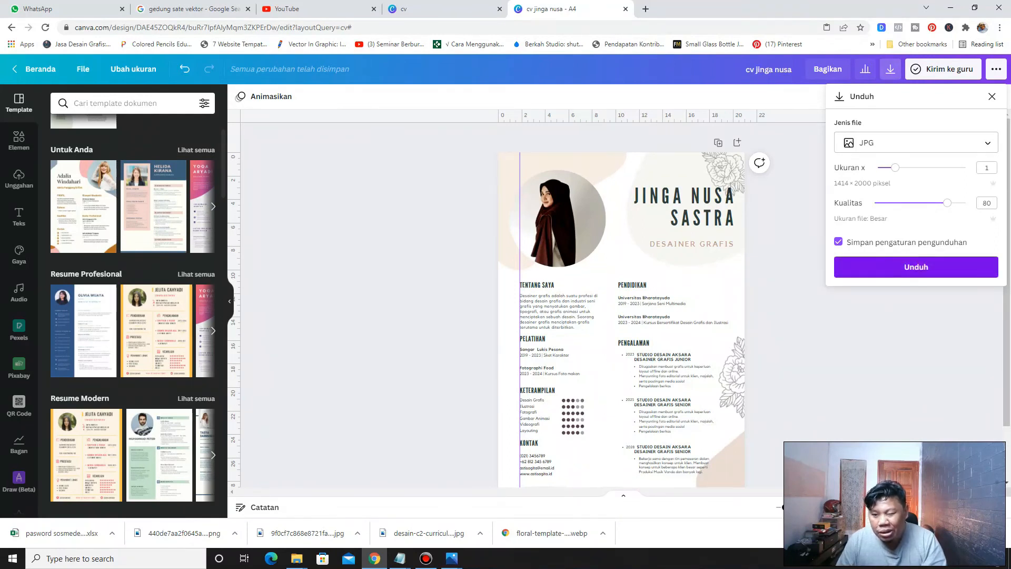
{"action": "key", "text": "Escape"}
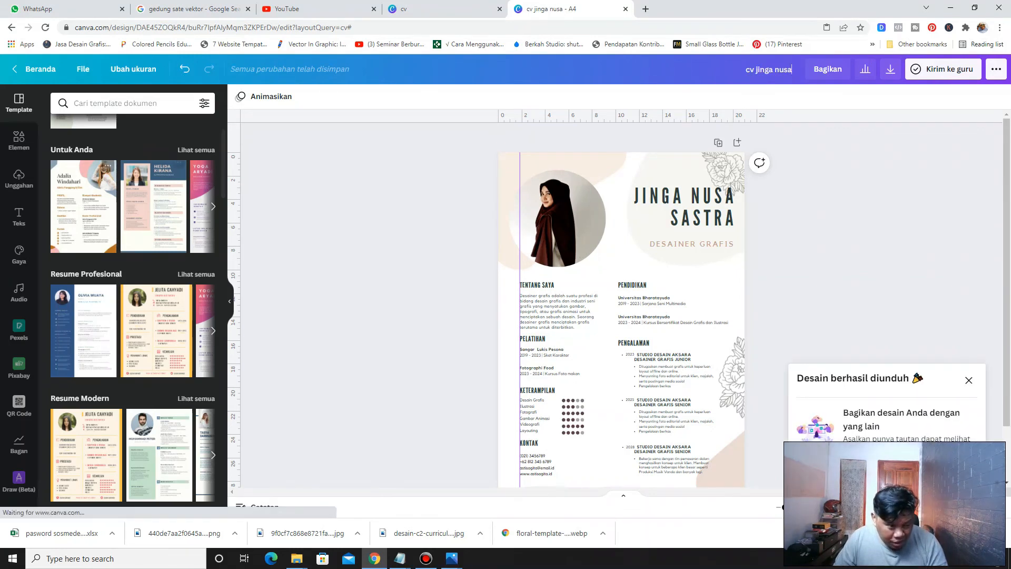
{"action": "scroll", "coordinate": [132, 316], "scroll_direction": "down", "scroll_amount": 2}
{"action": "scroll", "coordinate": [152, 210], "scroll_direction": "down", "scroll_amount": 5}
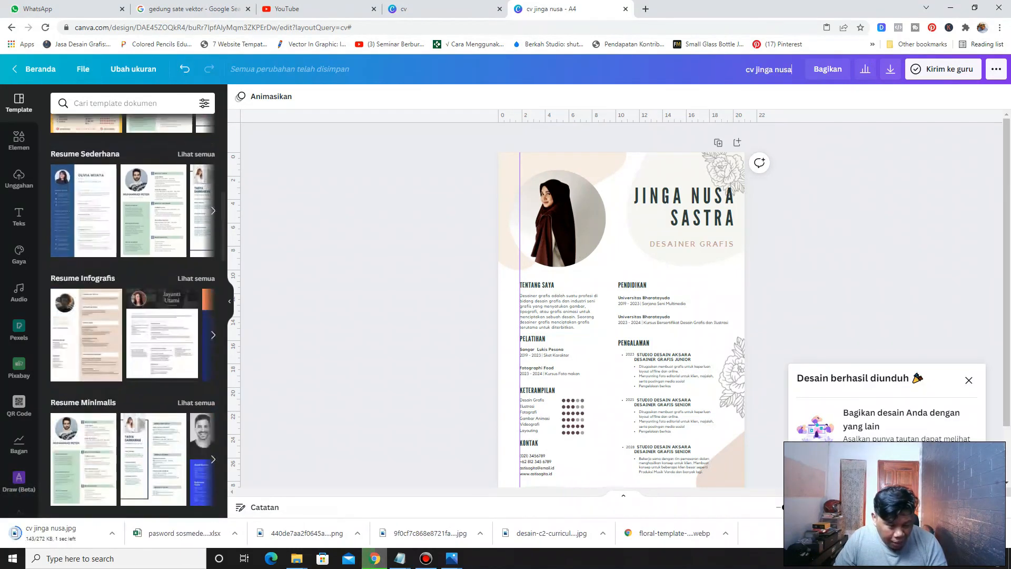
{"action": "scroll", "coordinate": [133, 316], "scroll_direction": "down", "scroll_amount": 6}
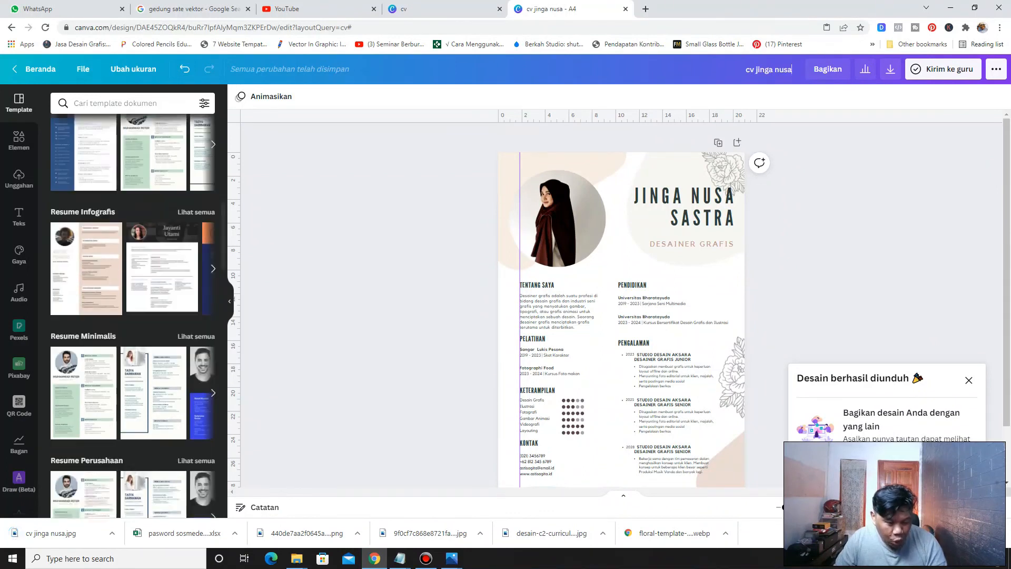
{"action": "scroll", "coordinate": [158, 242], "scroll_direction": "down", "scroll_amount": 10}
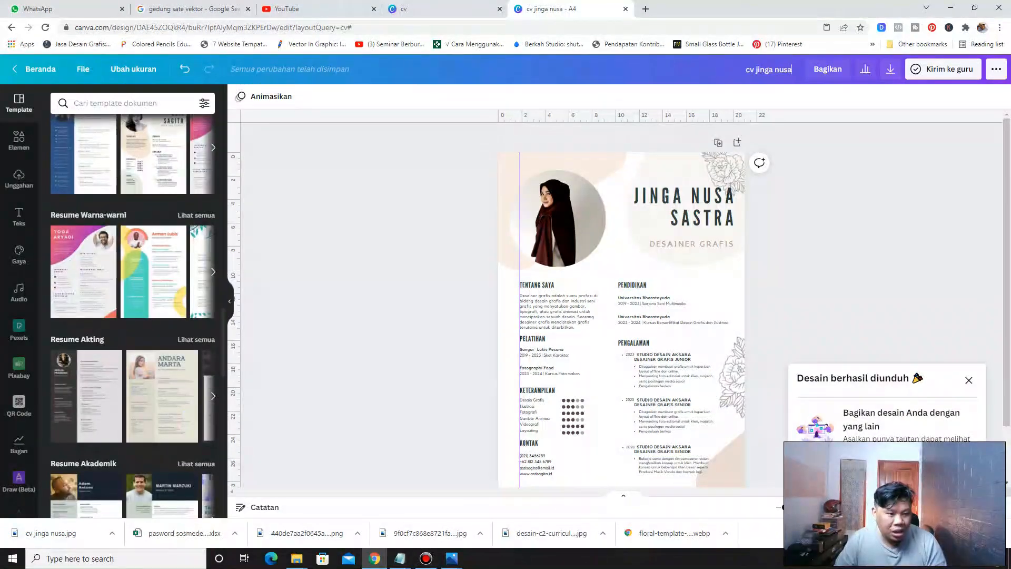
{"action": "scroll", "coordinate": [158, 253], "scroll_direction": "down", "scroll_amount": 6}
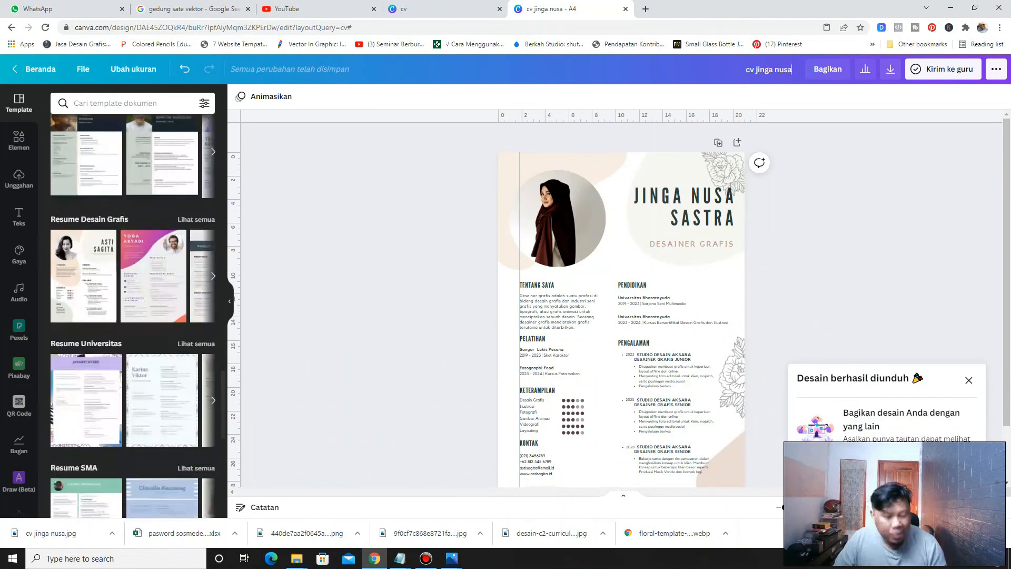
{"action": "scroll", "coordinate": [158, 253], "scroll_direction": "up", "scroll_amount": 6}
{"action": "scroll", "coordinate": [133, 316], "scroll_direction": "up", "scroll_amount": 16}
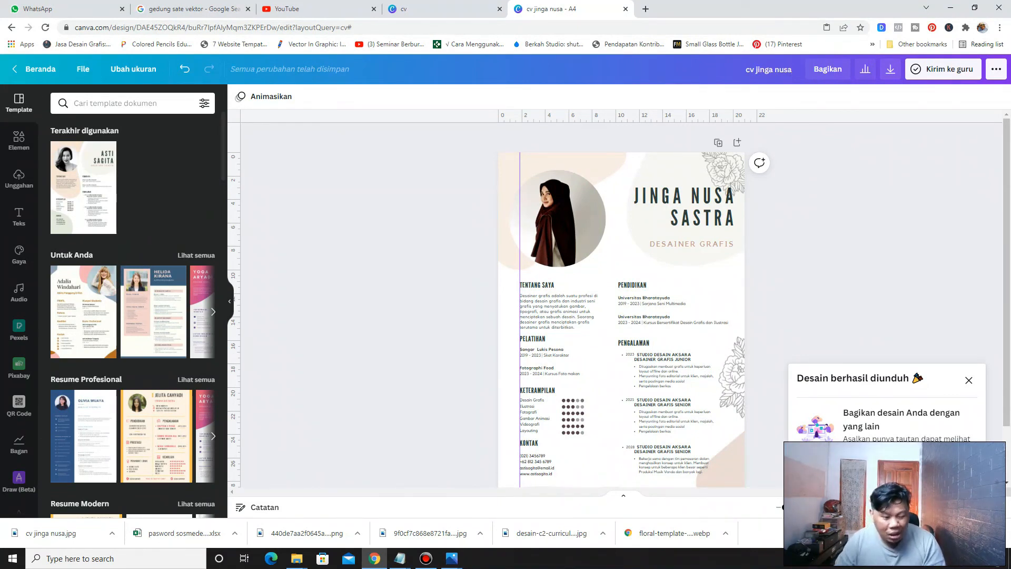
{"action": "left_click", "coordinate": [112, 533]}
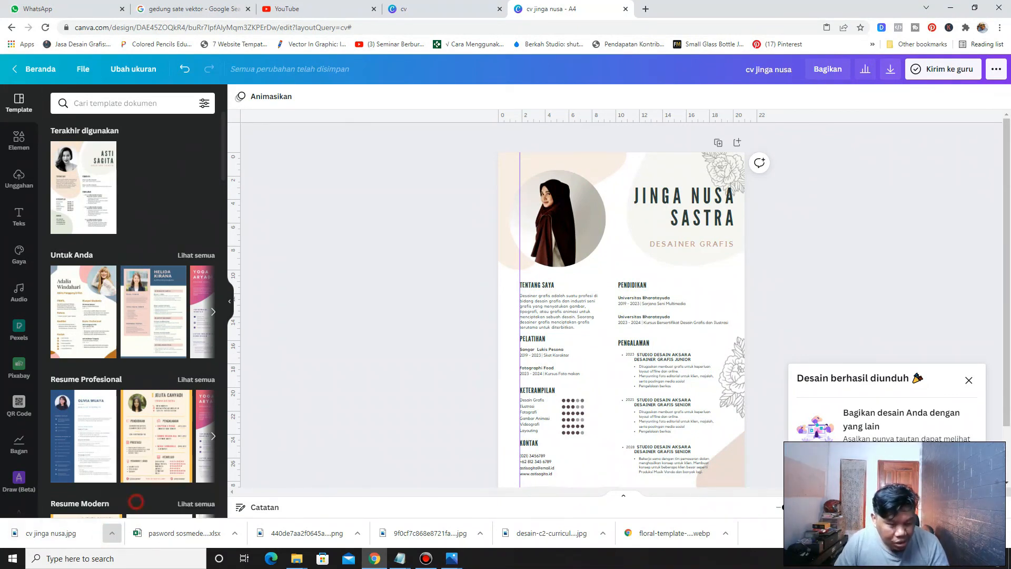
{"action": "left_click", "coordinate": [136, 497]}
{"action": "double_click", "coordinate": [640, 154]}
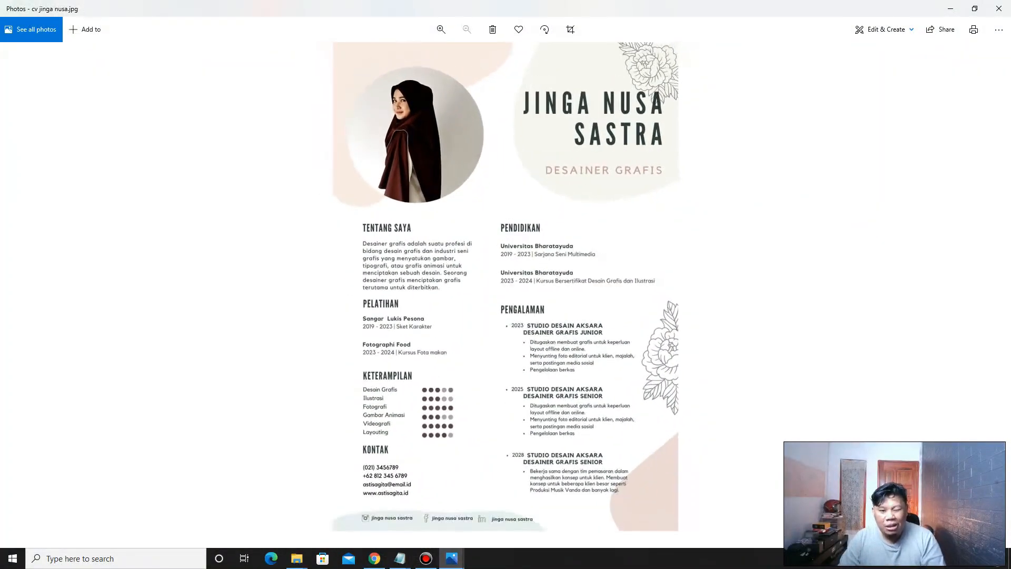
{"action": "scroll", "coordinate": [505, 243], "scroll_direction": "up", "scroll_amount": 3}
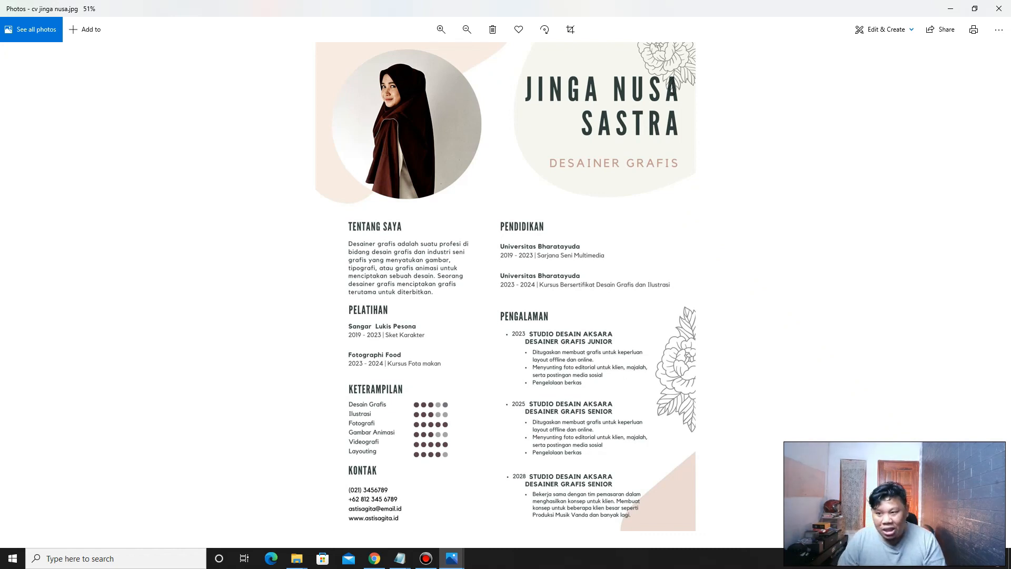
{"action": "left_click", "coordinate": [951, 8]}
{"action": "left_click", "coordinate": [864, 201]}
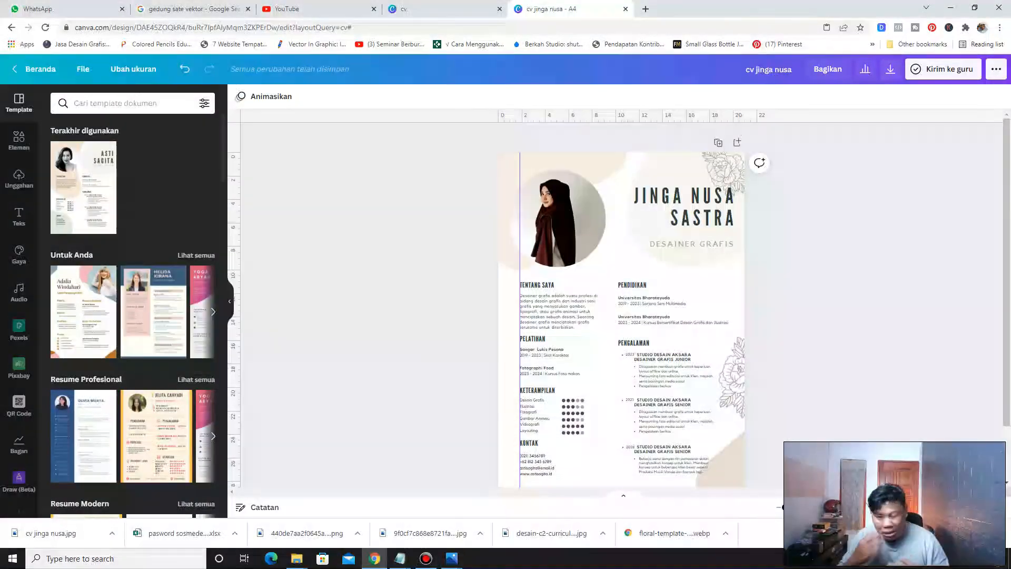